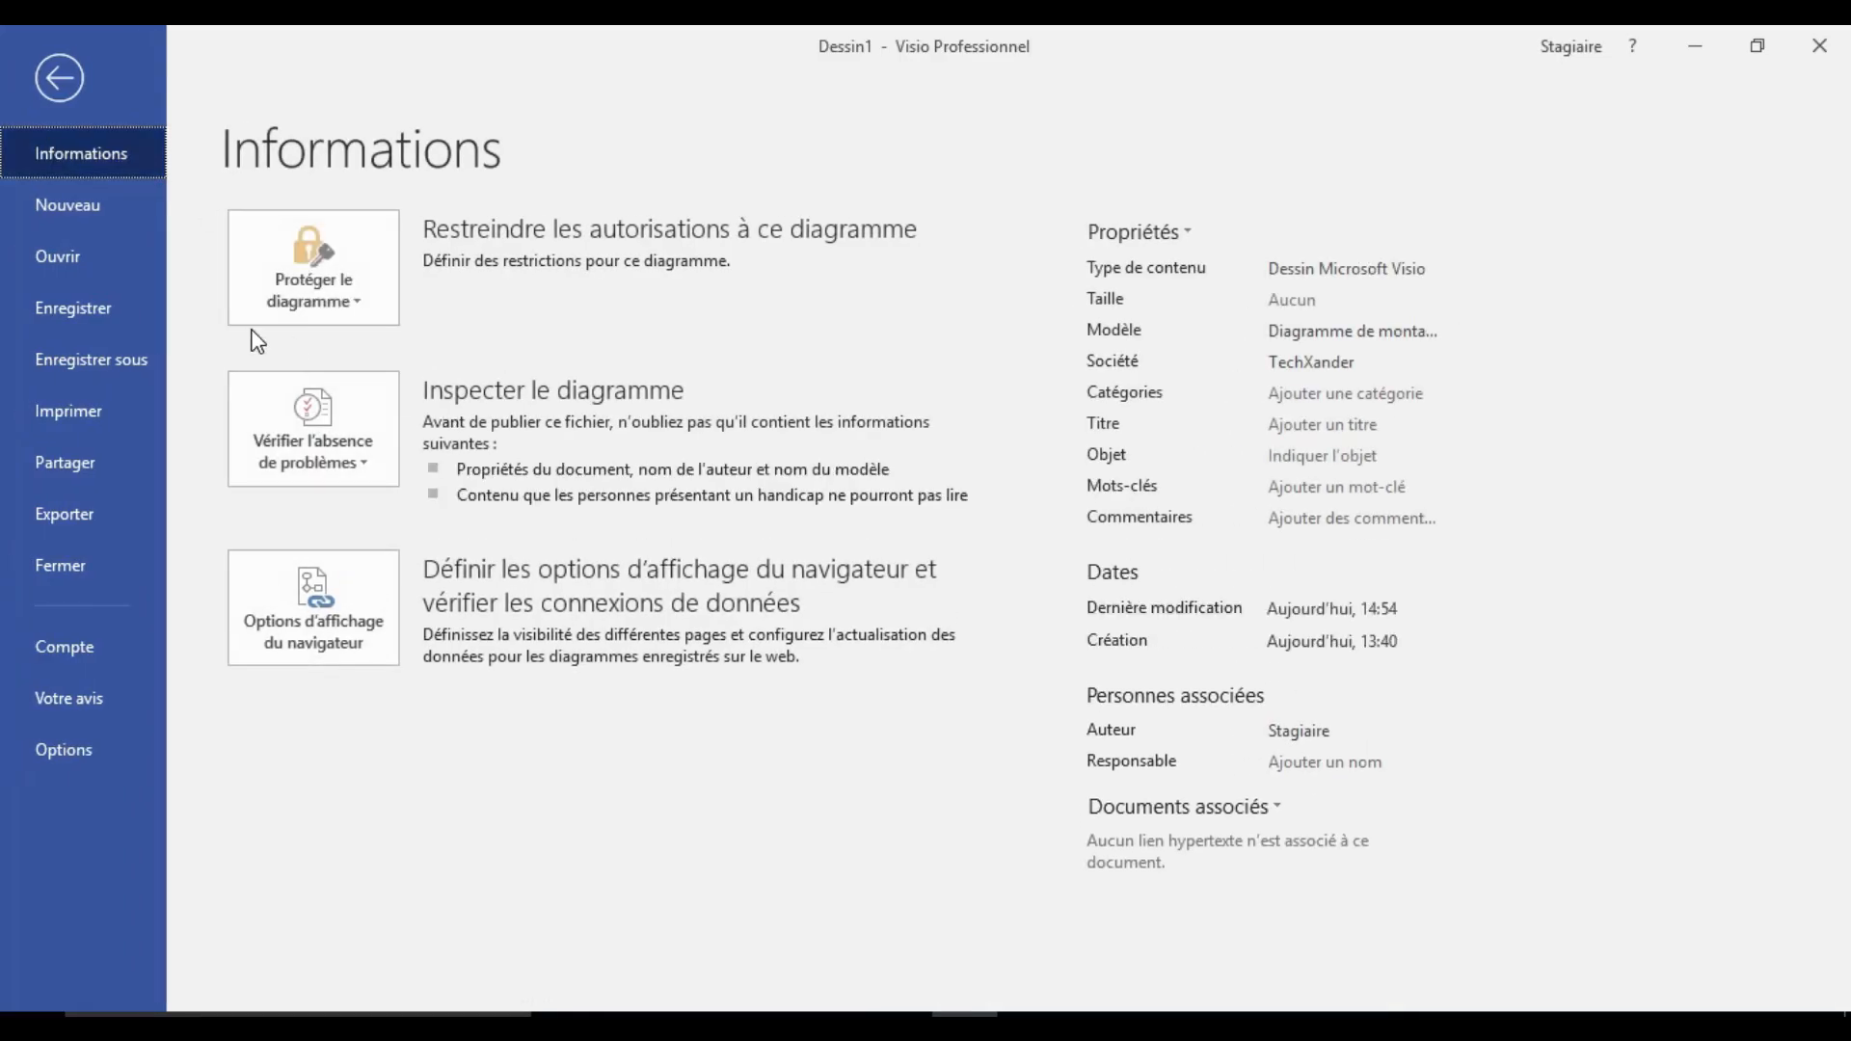
Create a new drawing from the blank drawing template (Zone de dessin vierge).
{"action": "left_click", "coordinate": [92, 222]}
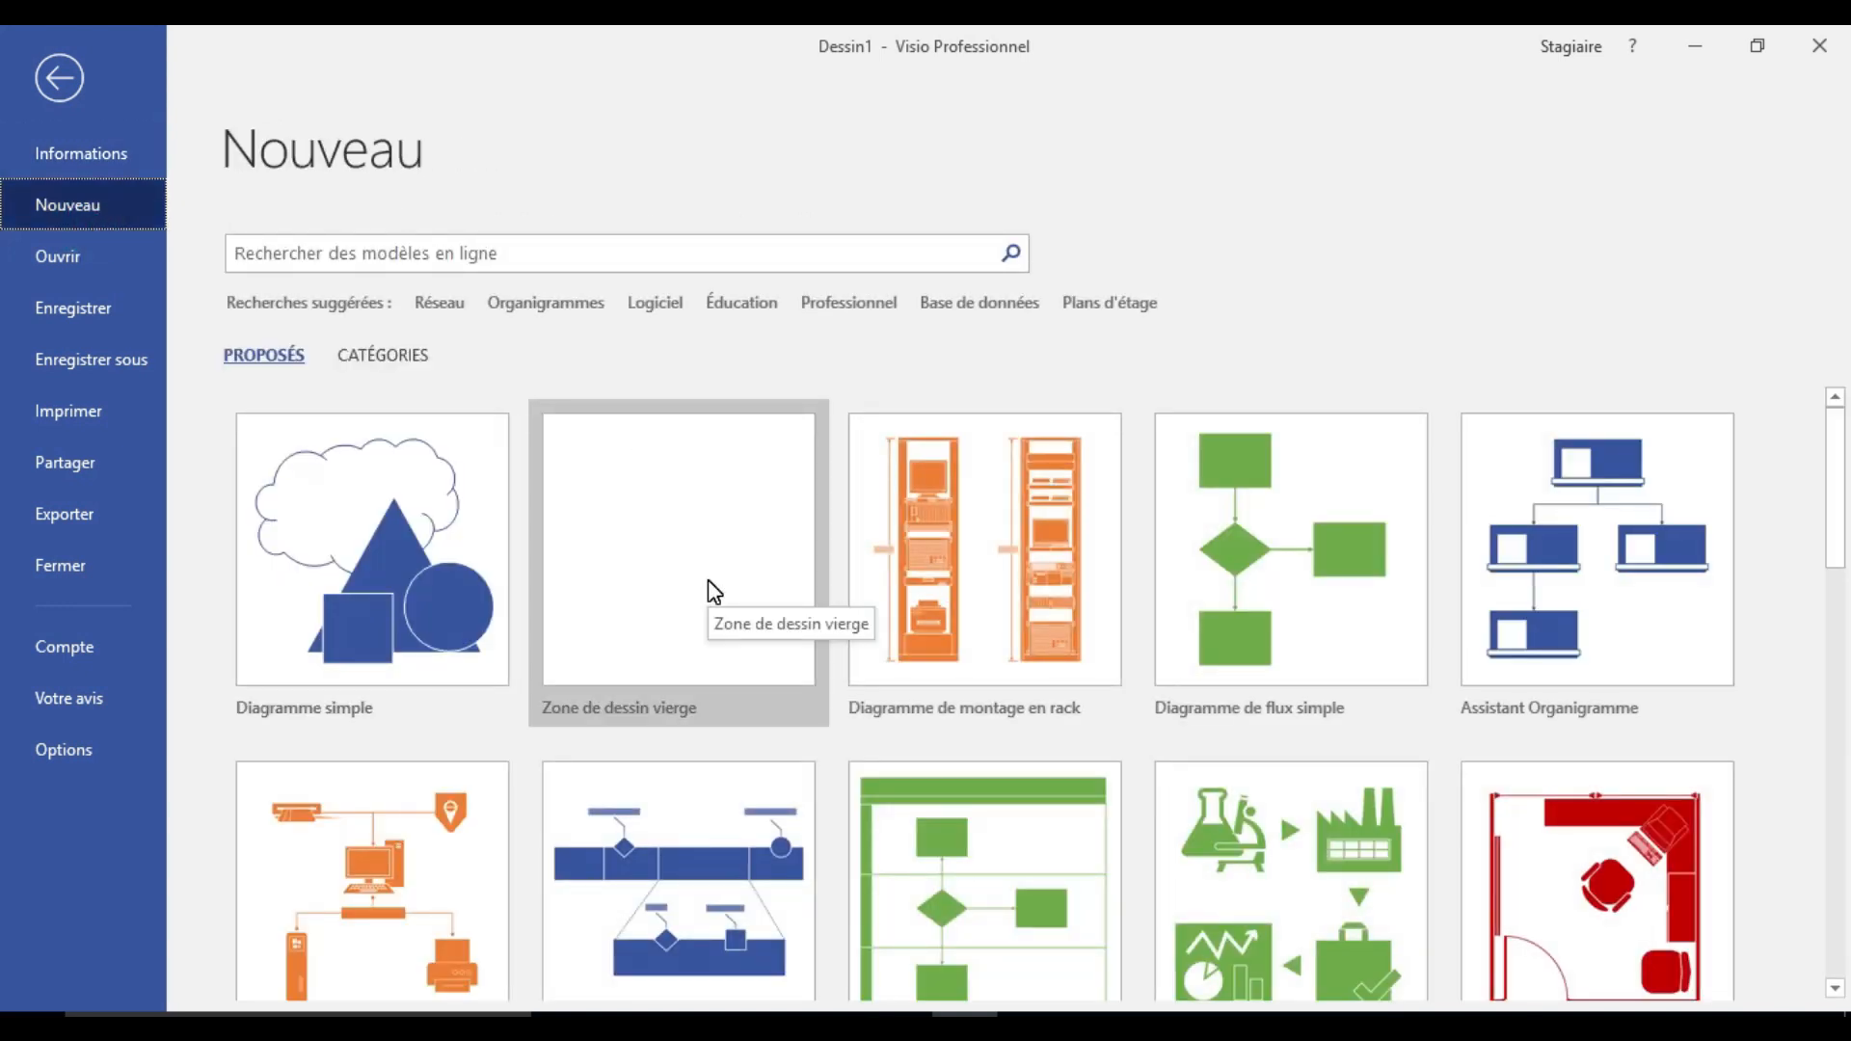
{"action": "left_click", "coordinate": [591, 584]}
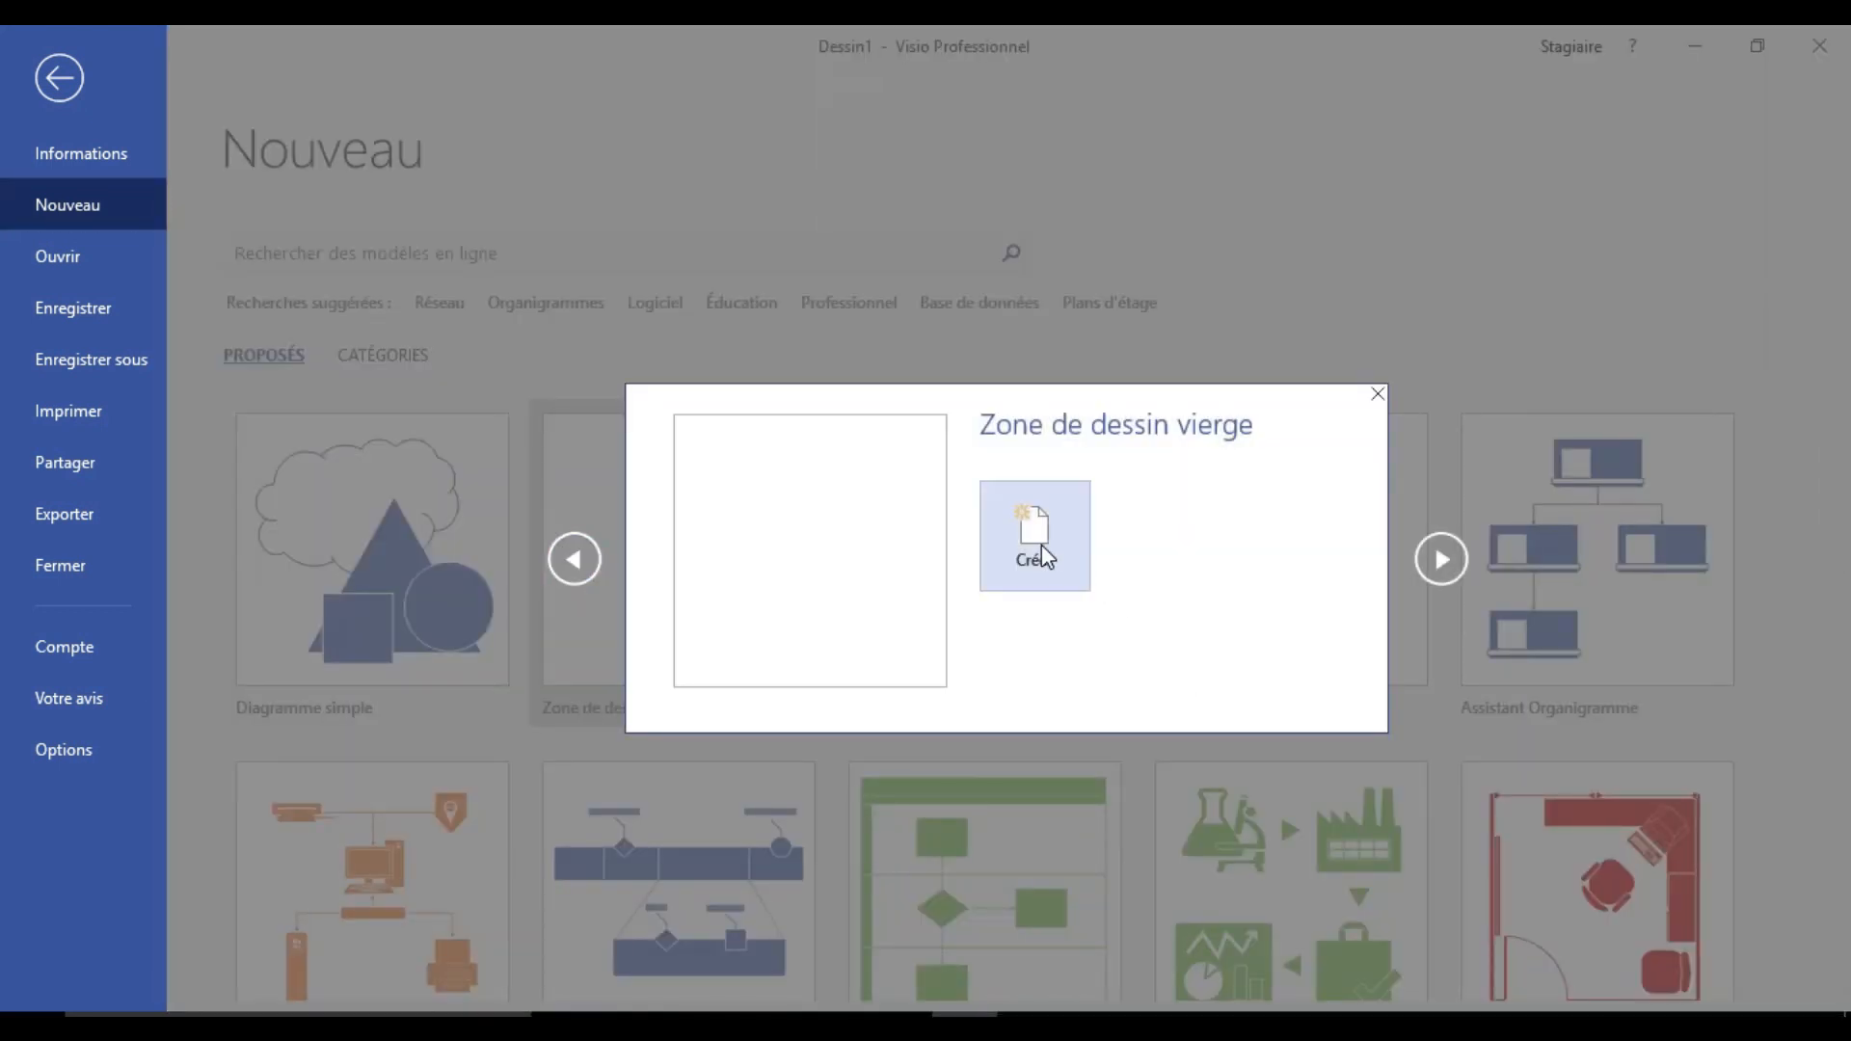
{"action": "left_click", "coordinate": [1046, 556]}
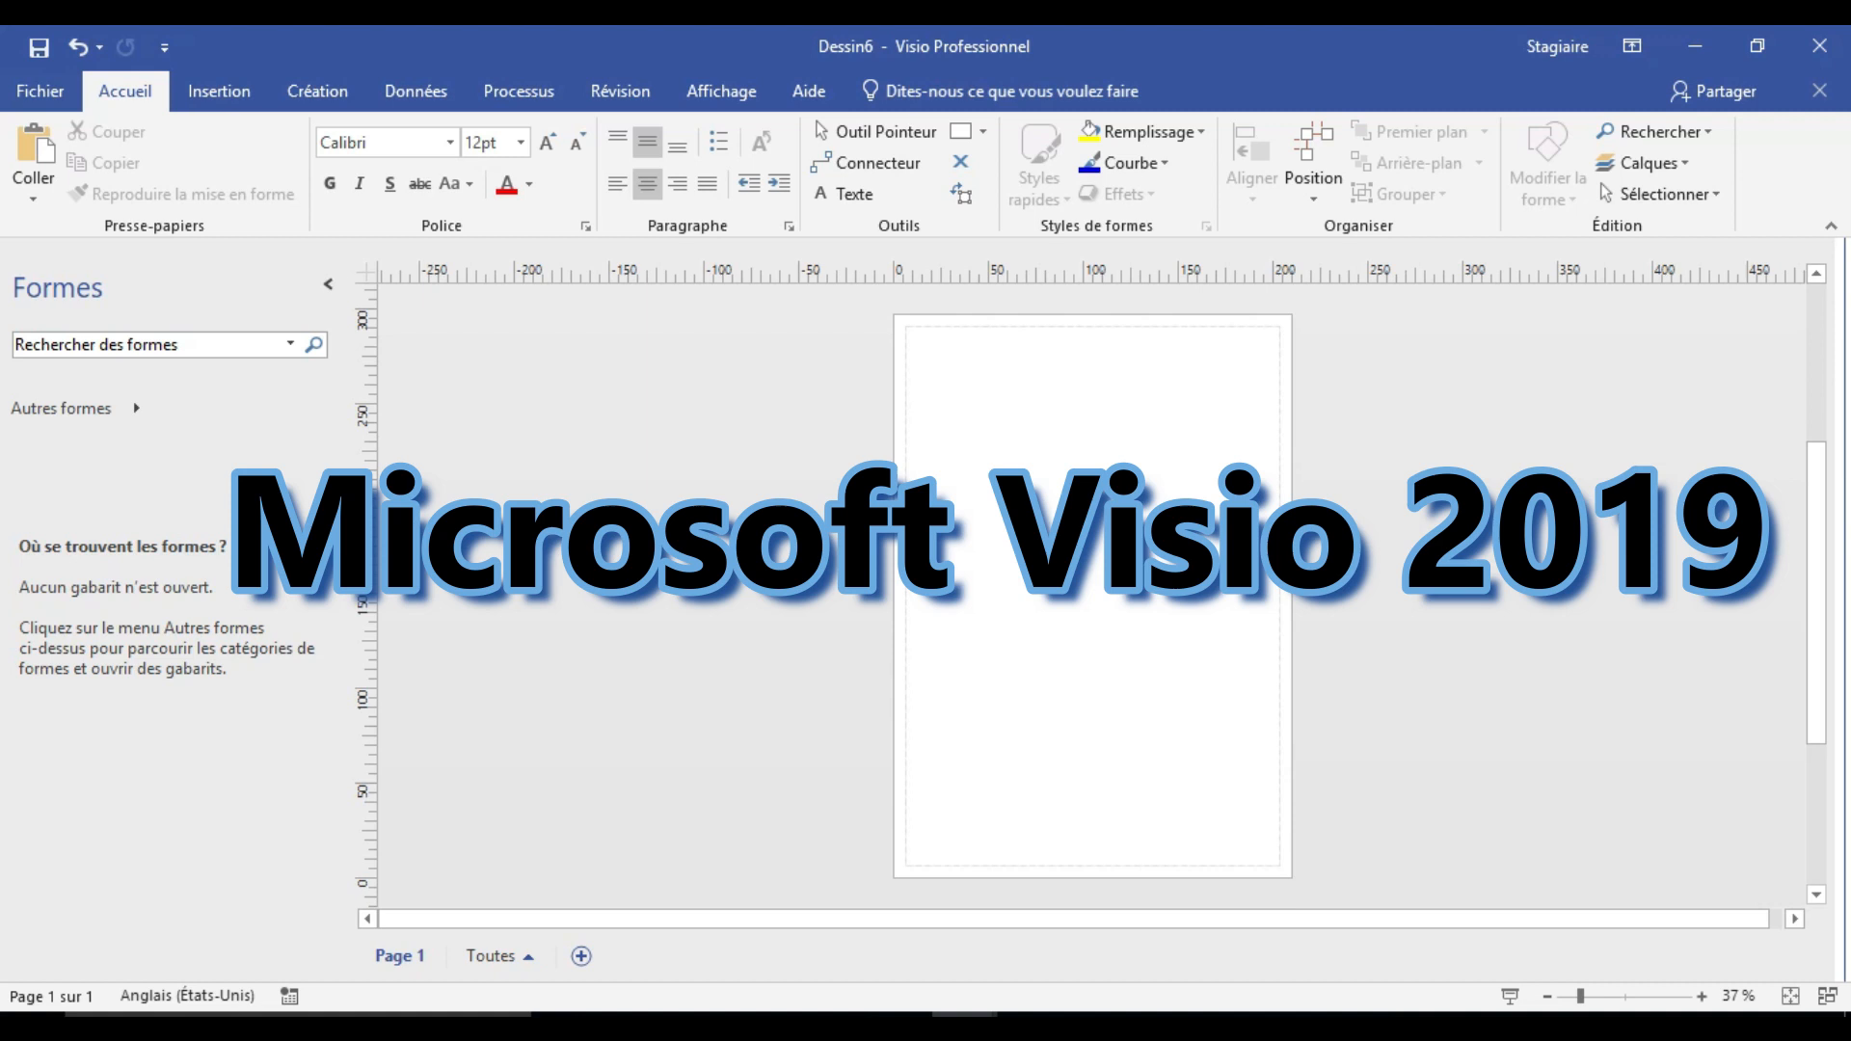
{"action": "key", "text": "super+r"}
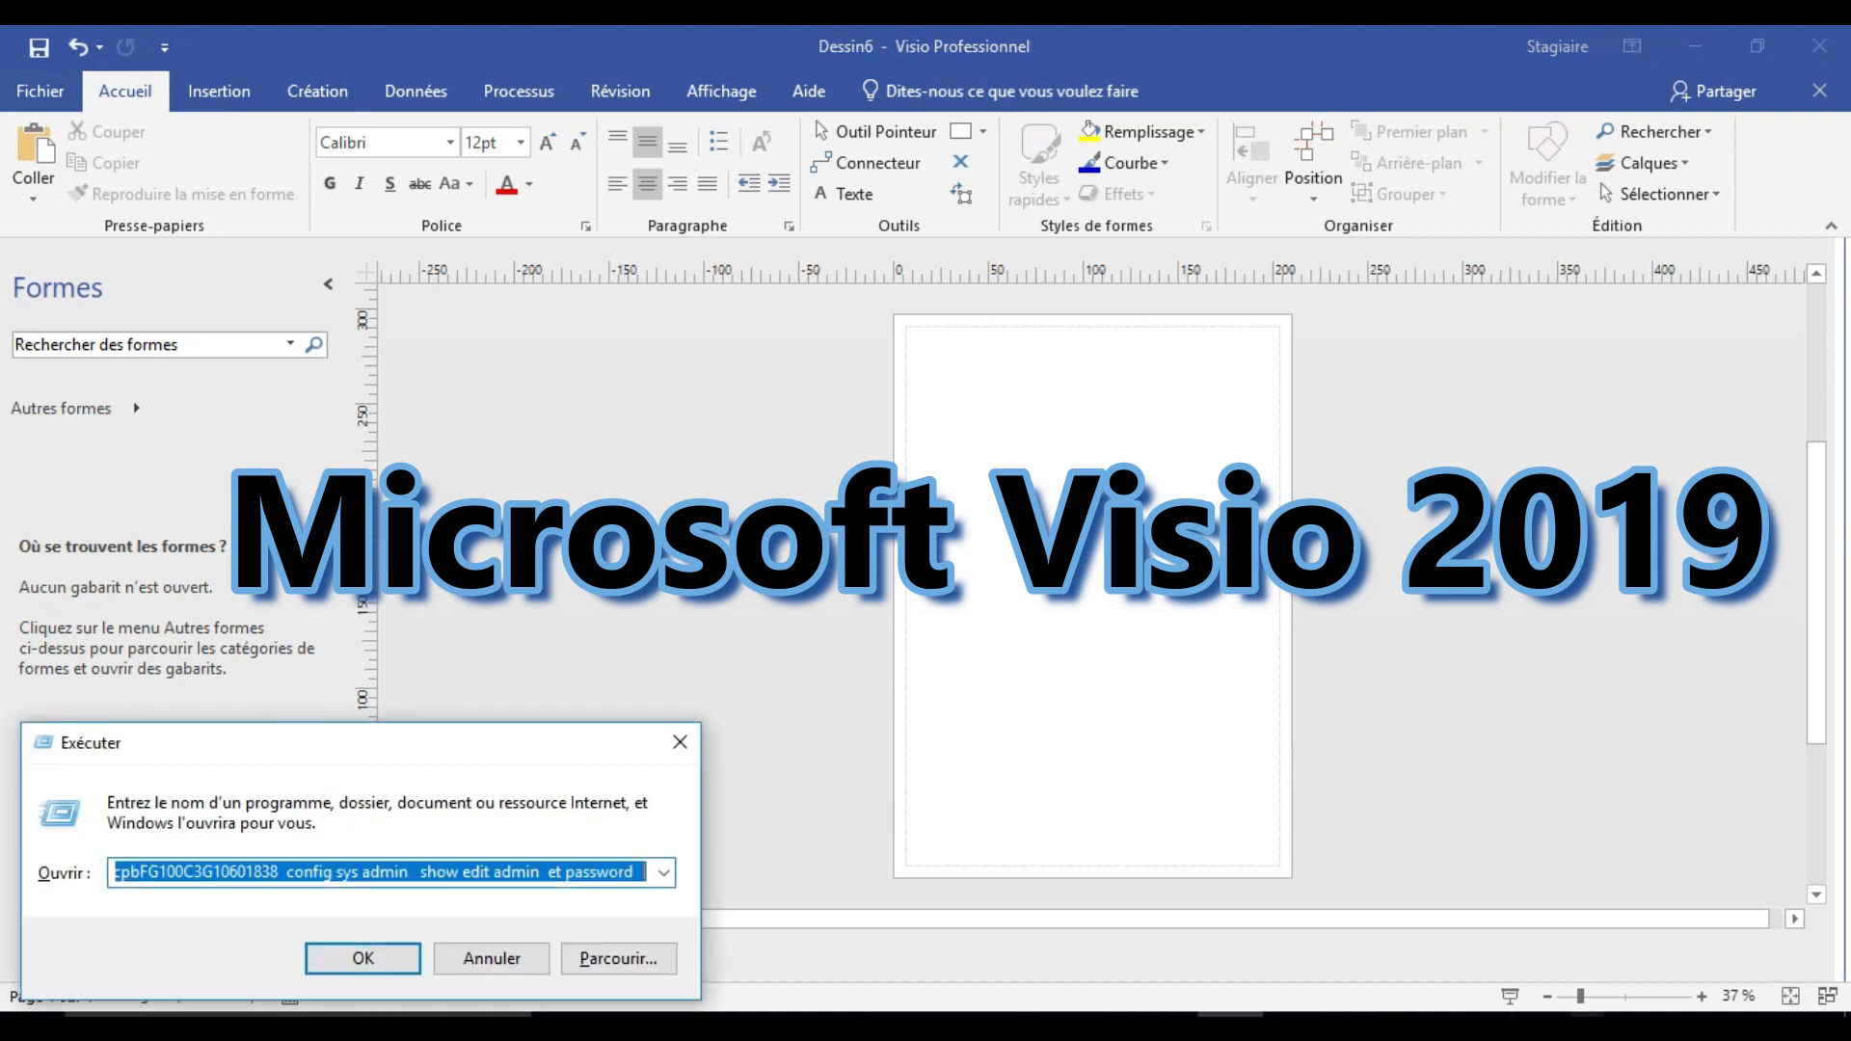
{"action": "right_click", "coordinate": [1639, 1033]}
{"action": "left_click", "coordinate": [1639, 1027]}
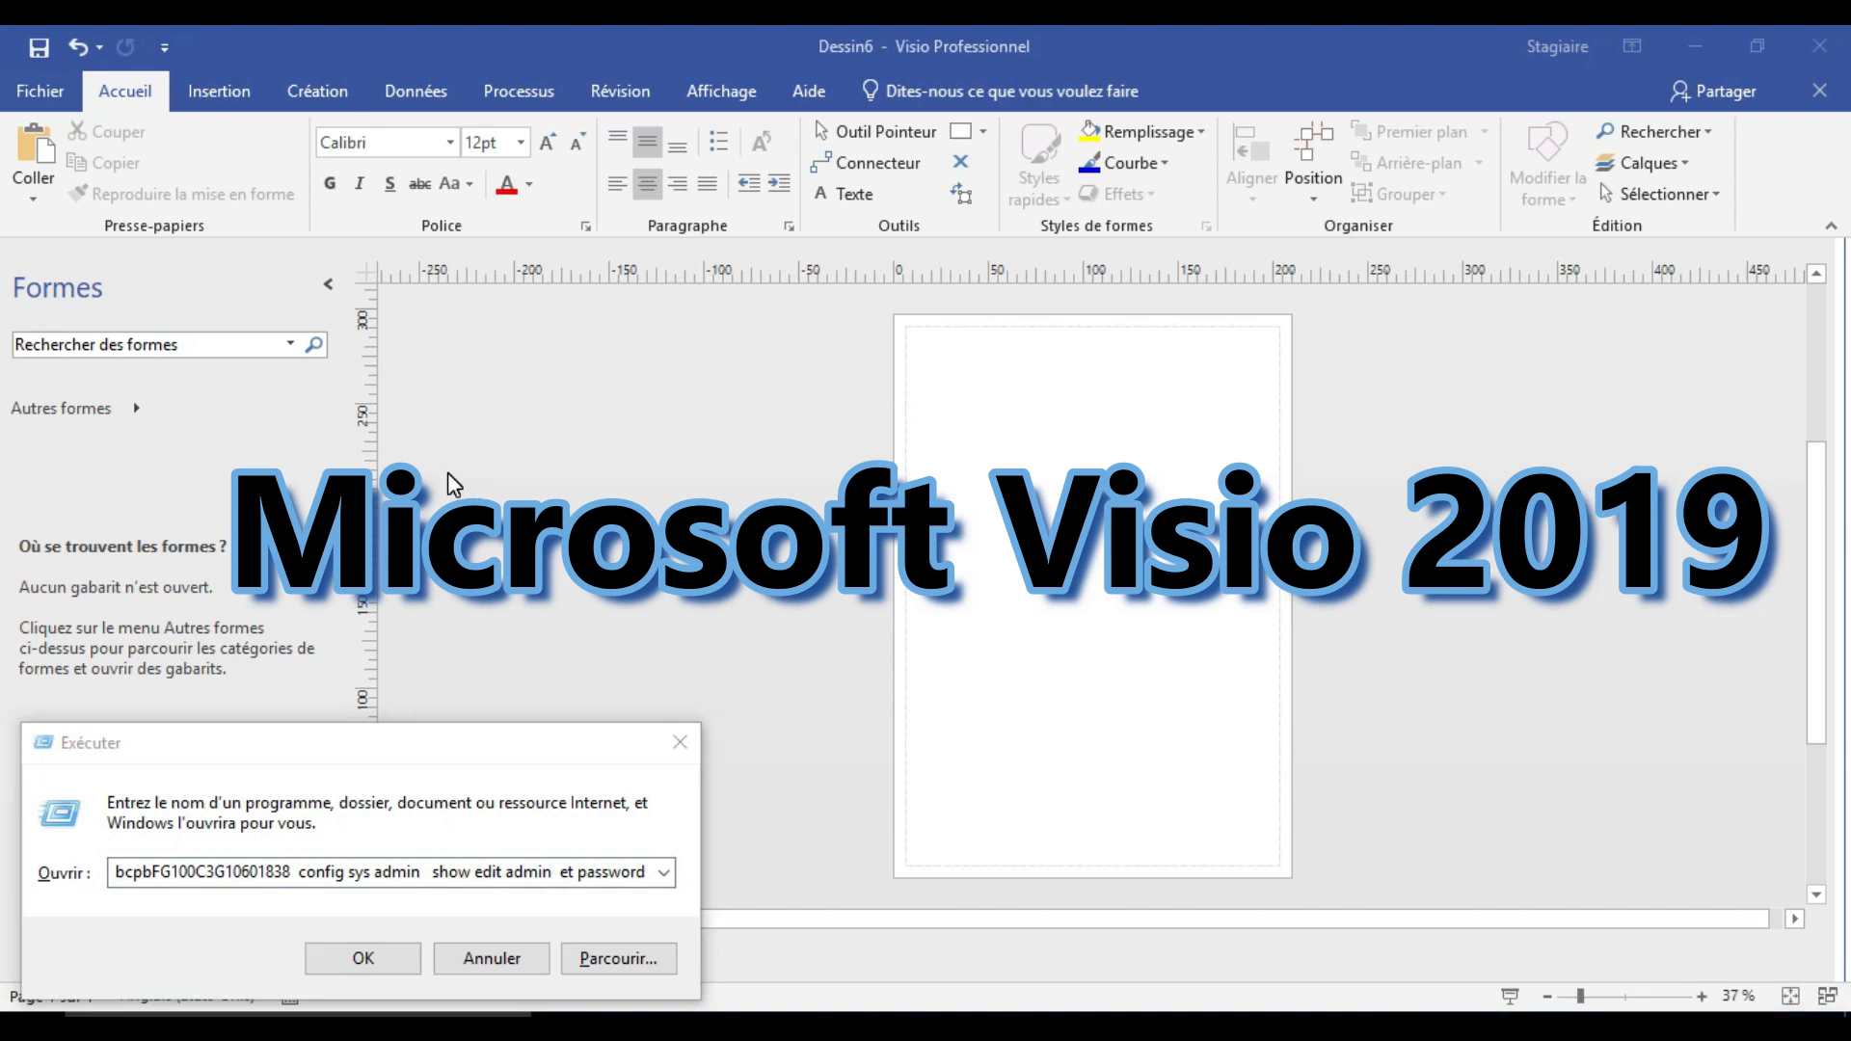
{"action": "left_click", "coordinate": [587, 626]}
Open the network stencils Serveurs montés en rack and Équipement monté en rack.
{"action": "left_click", "coordinate": [1702, 996]}
{"action": "left_click", "coordinate": [1702, 995]}
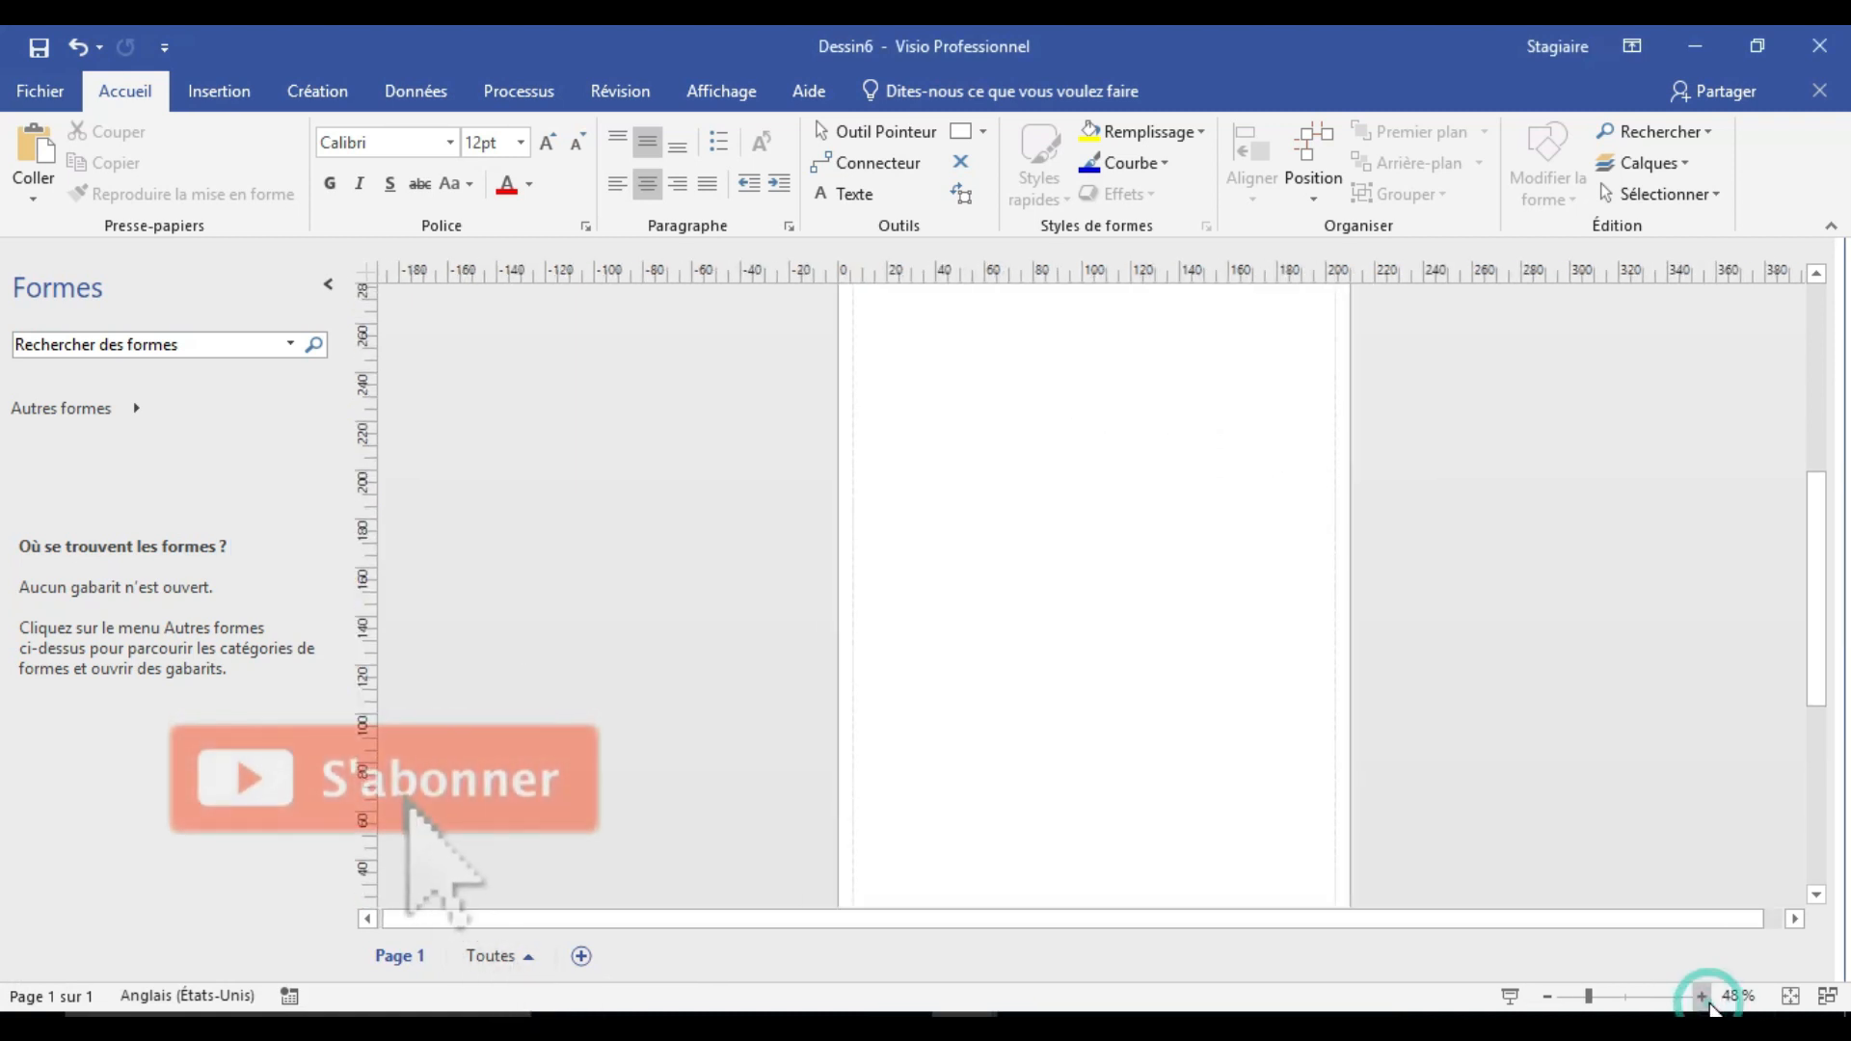
{"action": "left_click_drag", "start_coordinate": [1816, 609], "coordinate": [1822, 557]}
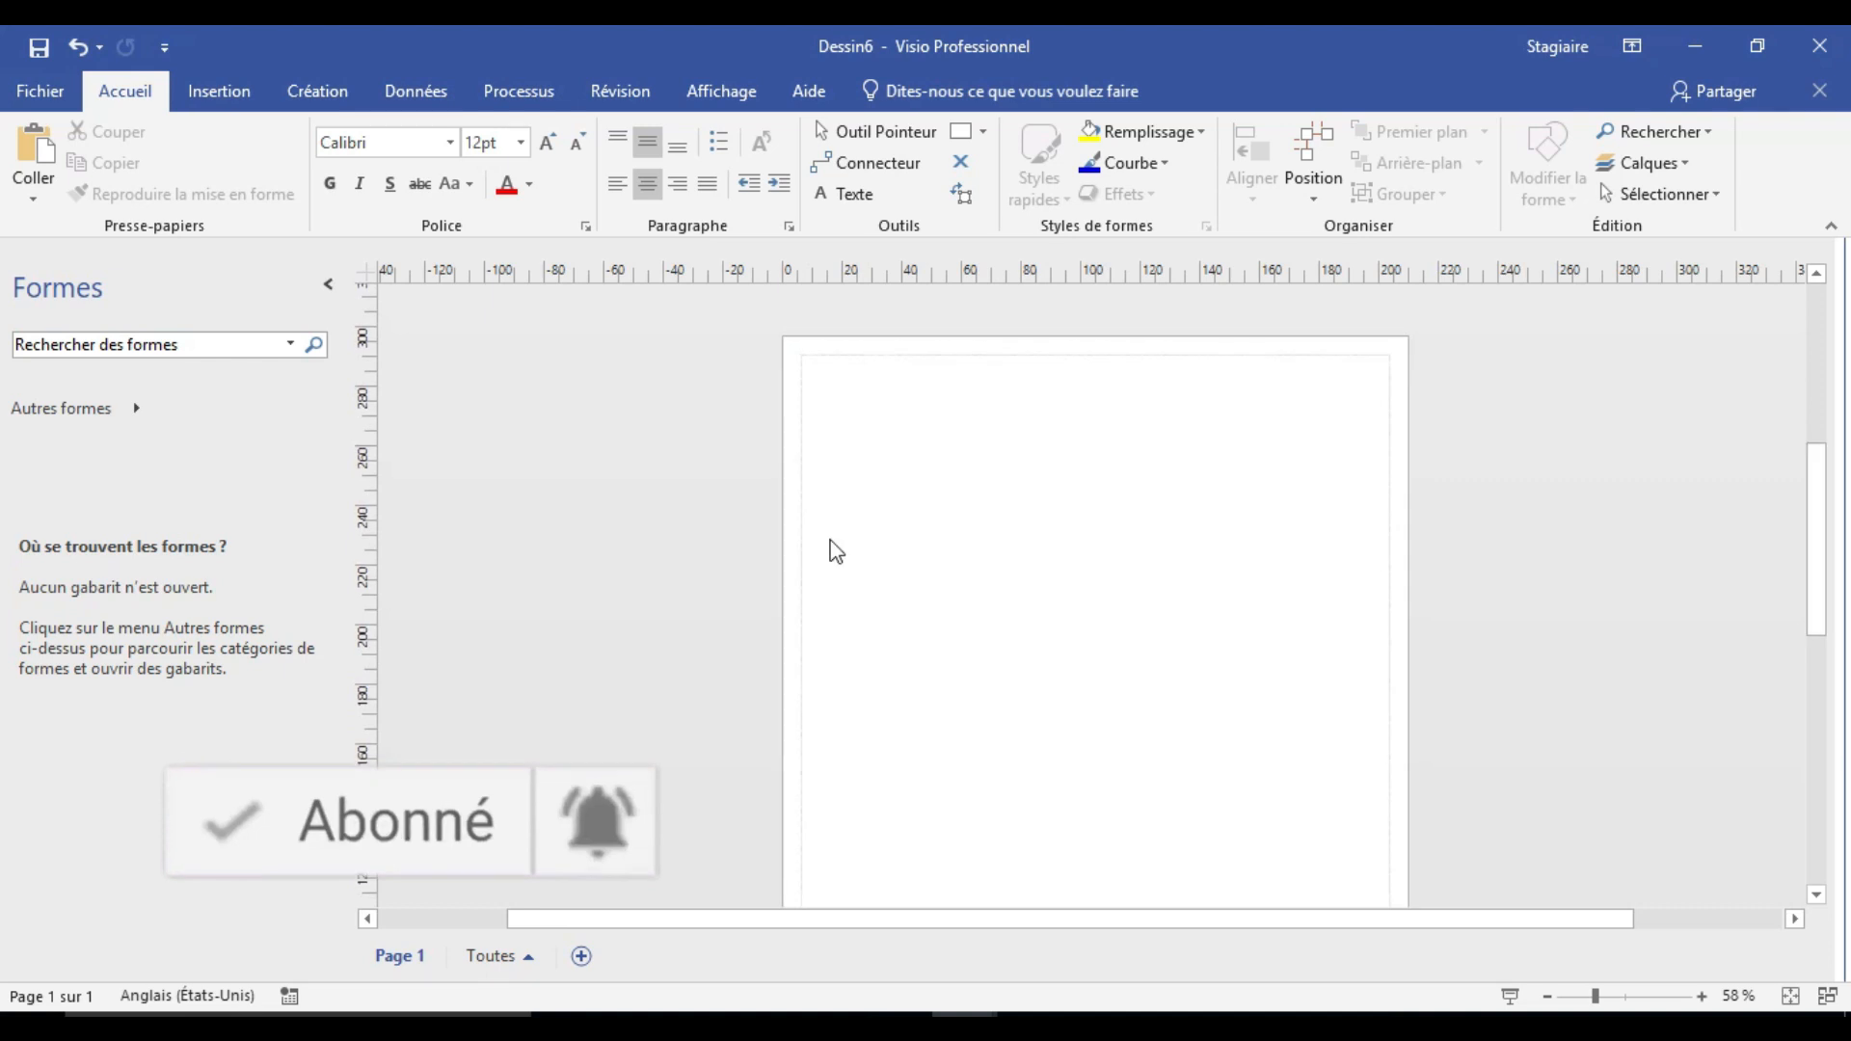
{"action": "left_click", "coordinate": [134, 408]}
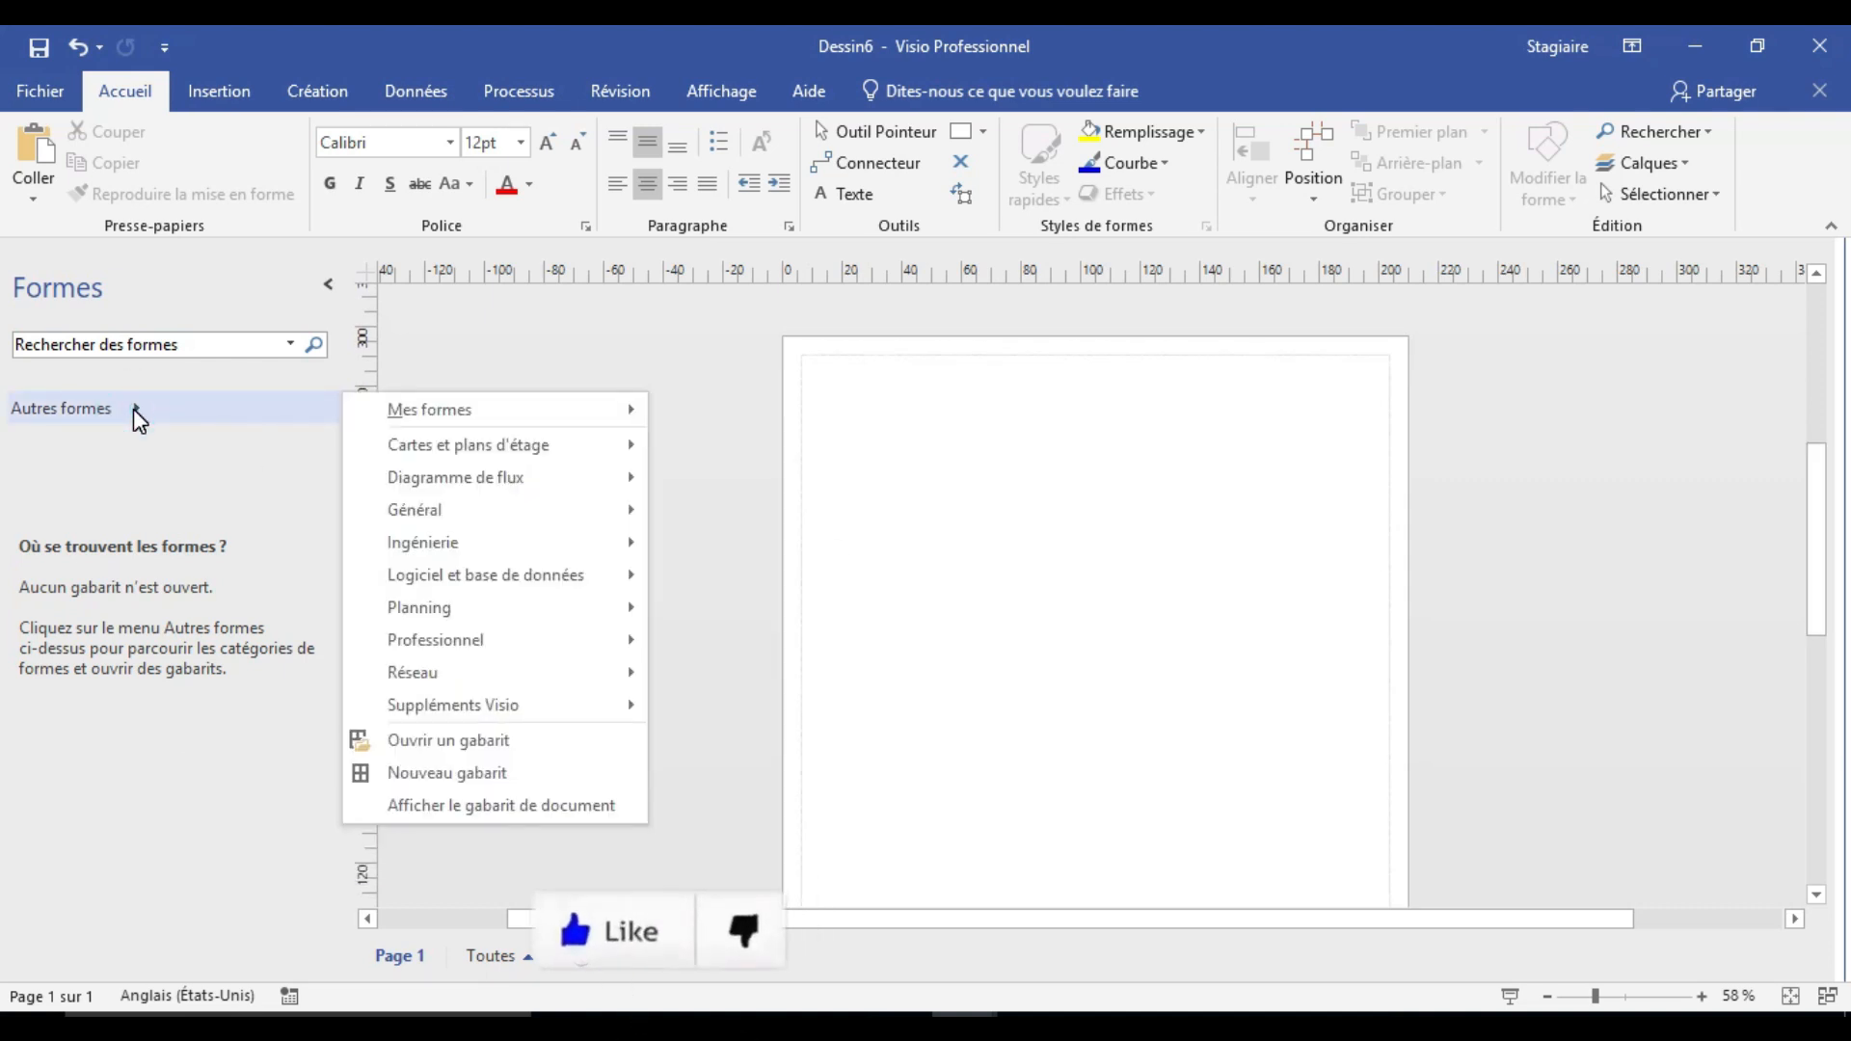
{"action": "mouse_move", "coordinate": [520, 648]}
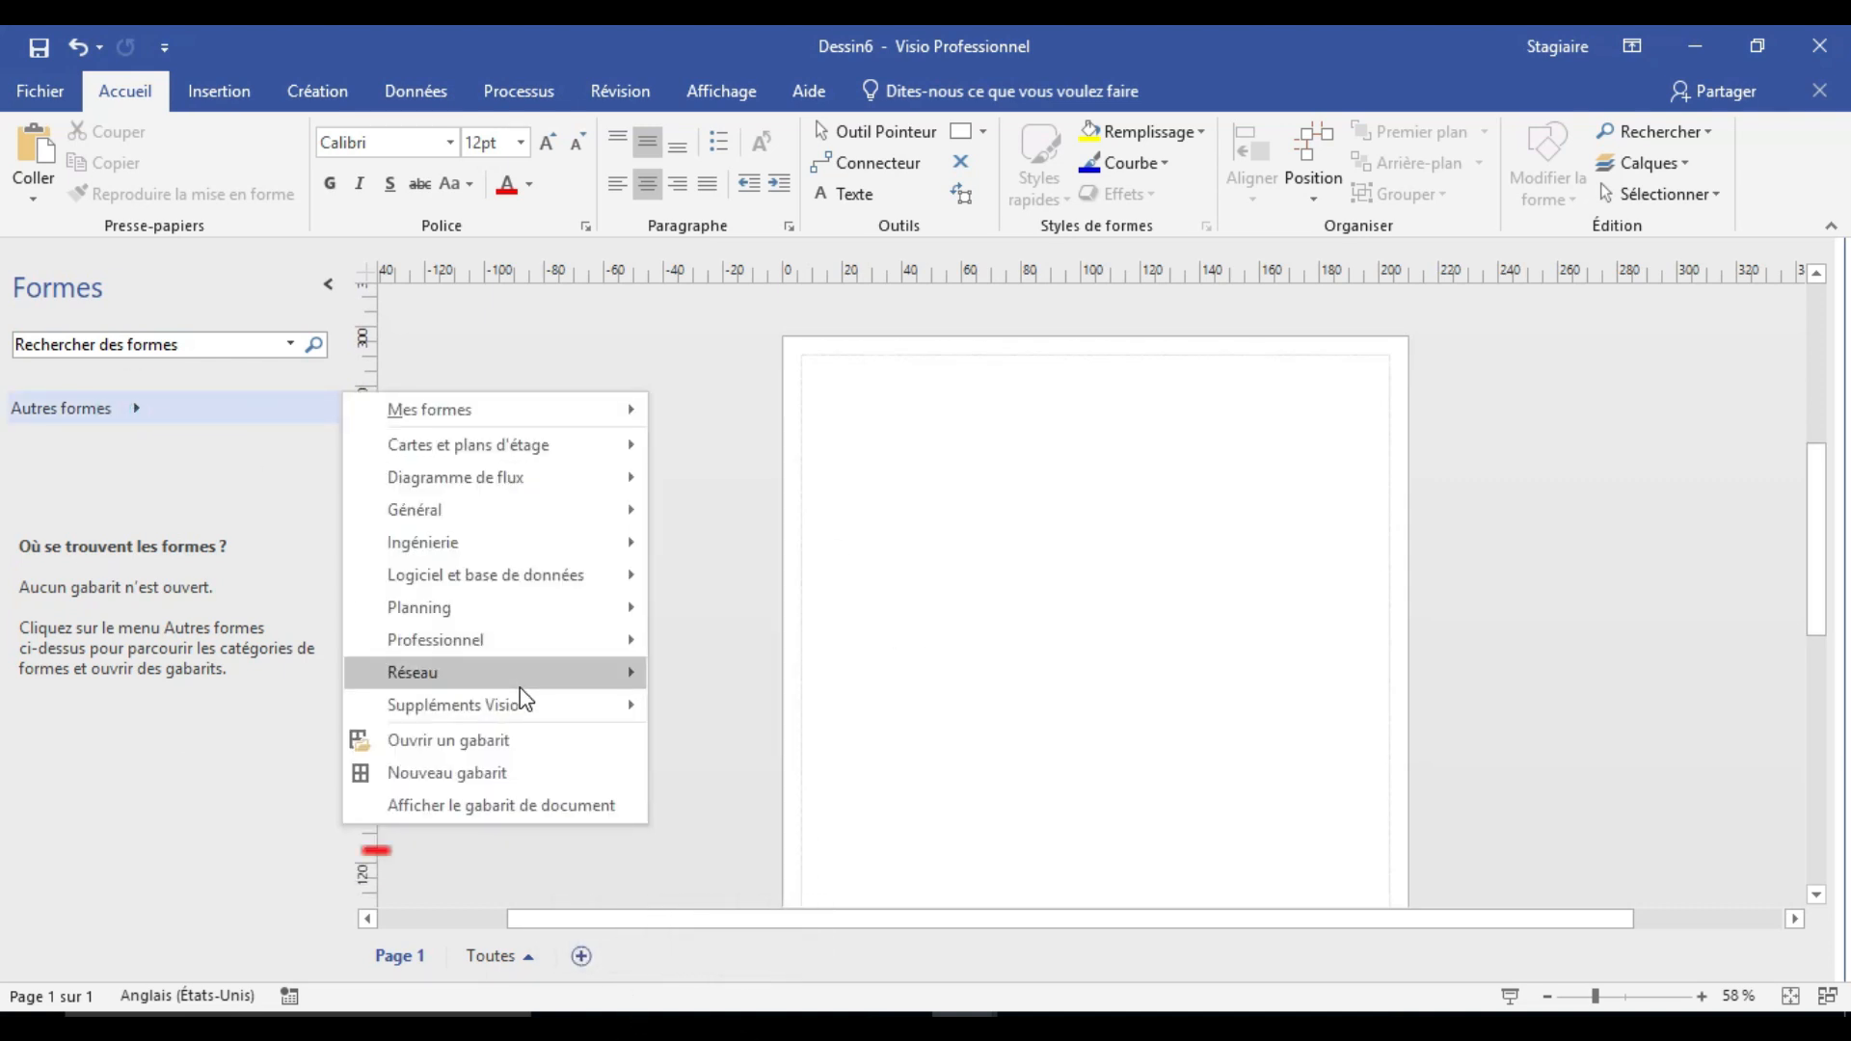
{"action": "mouse_move", "coordinate": [519, 684]}
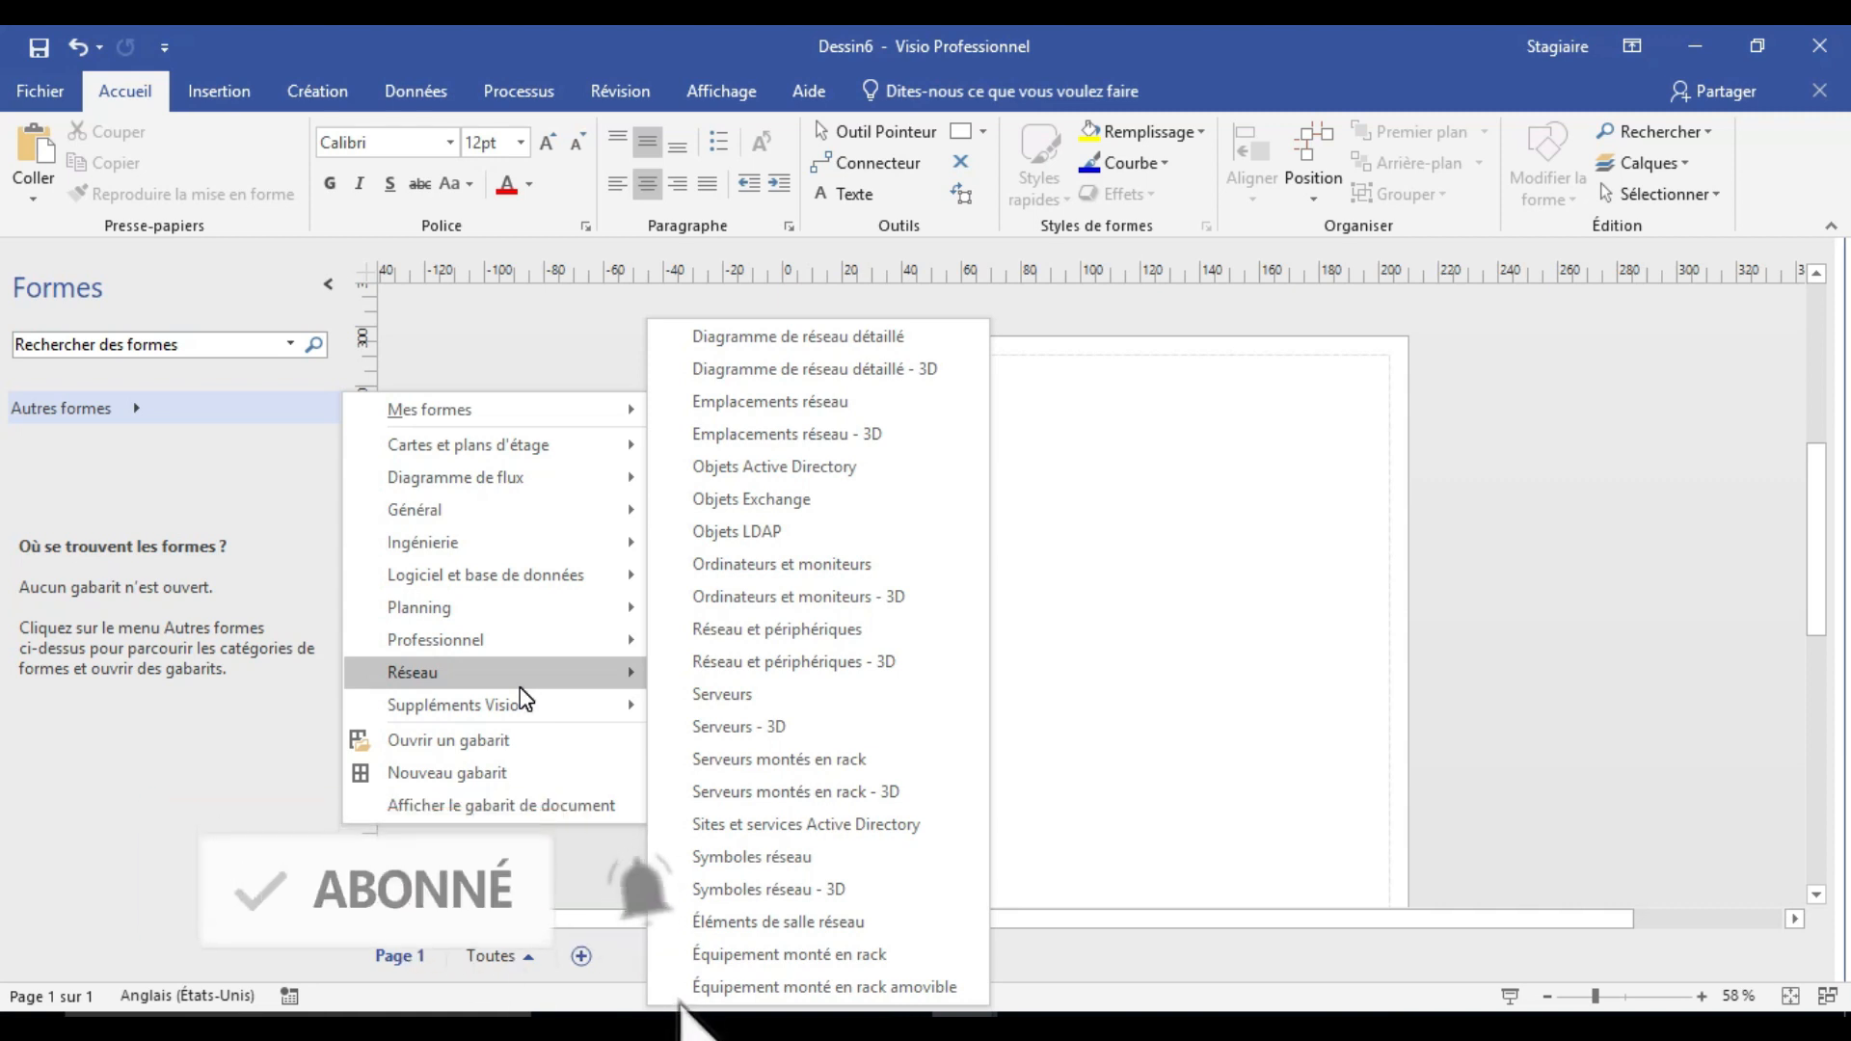
{"action": "left_click", "coordinate": [841, 749]}
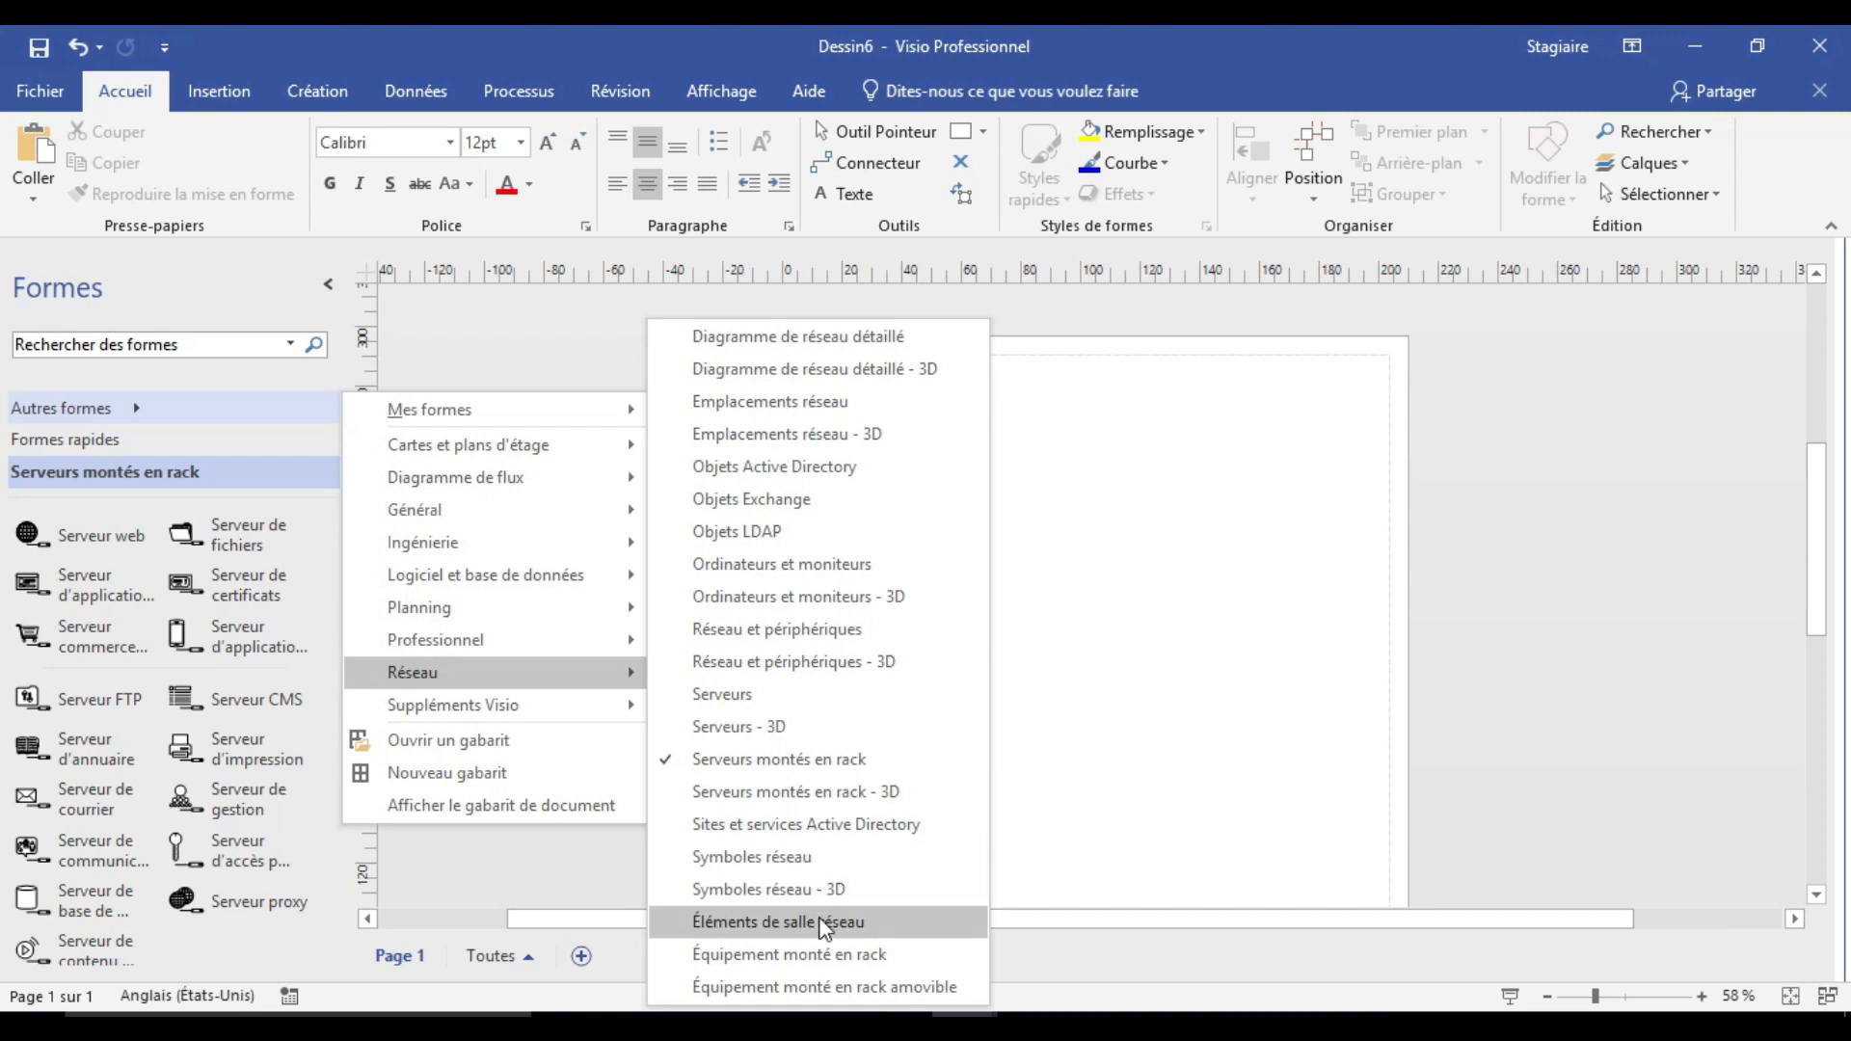
{"action": "left_click", "coordinate": [818, 944]}
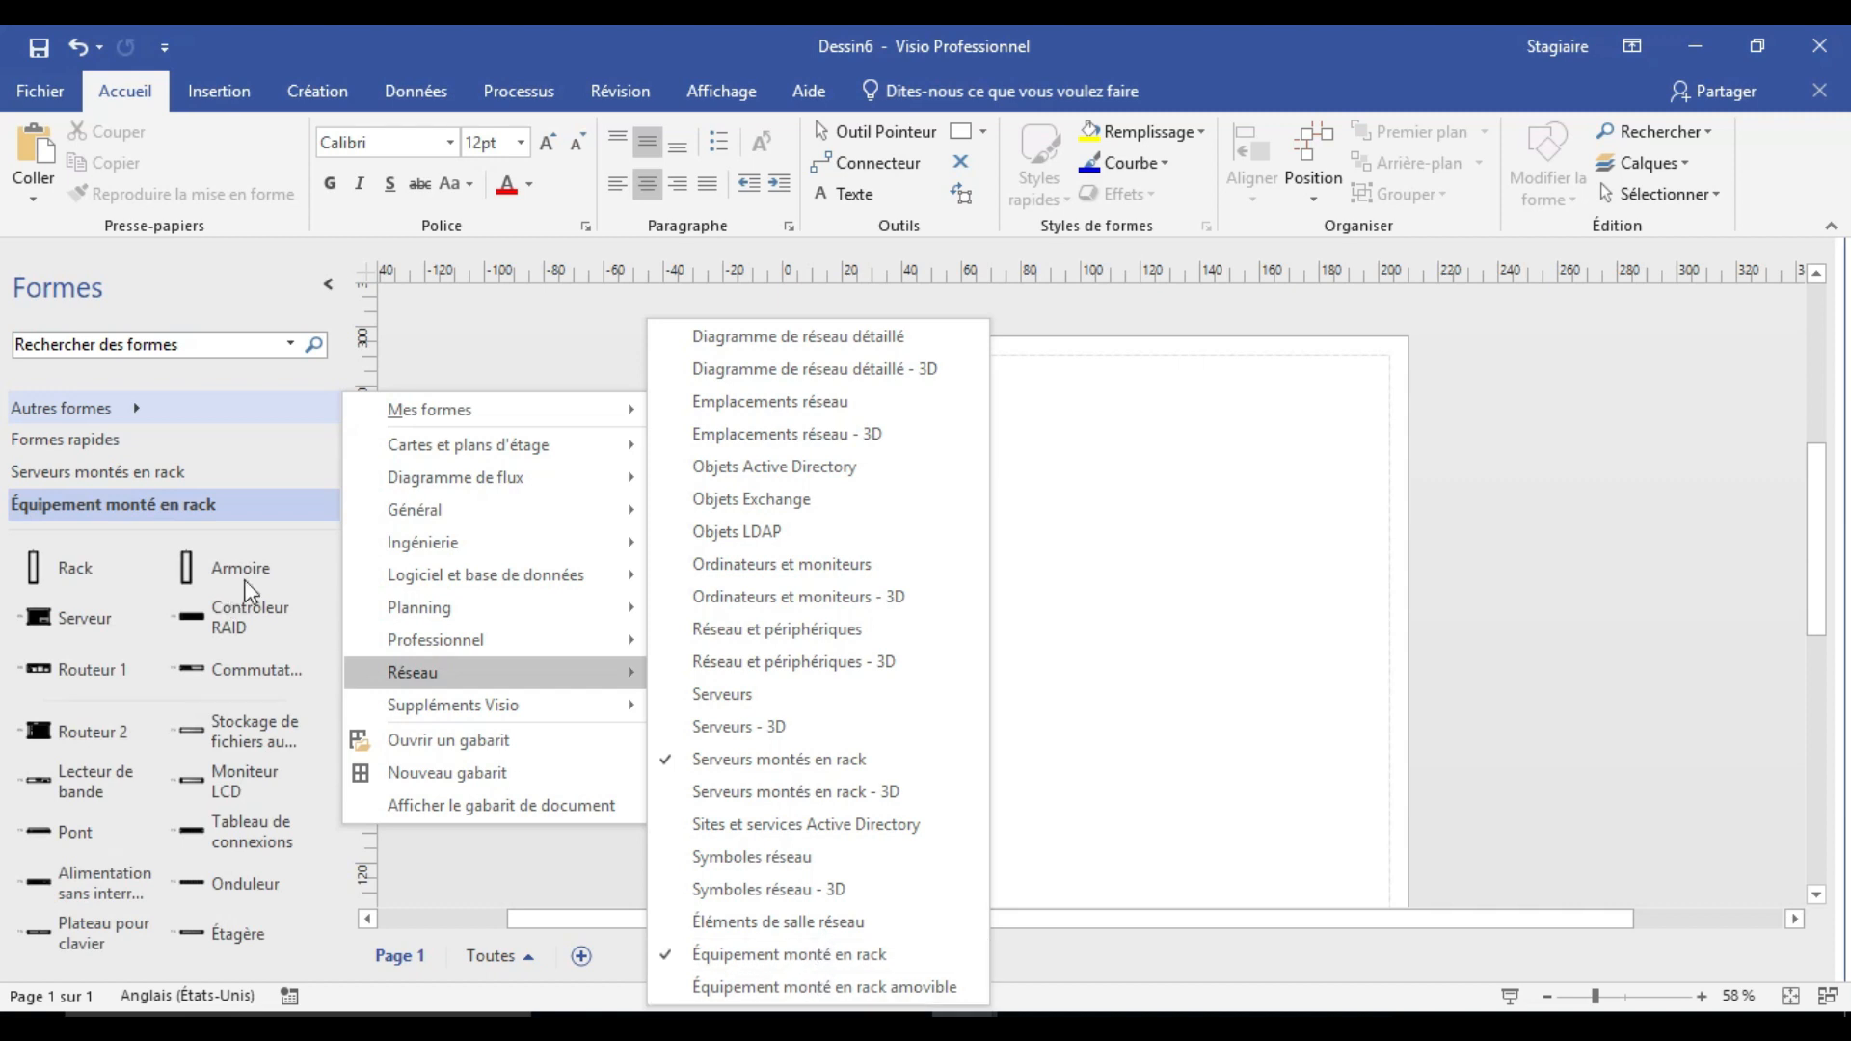
Place a Rack shape near the middle of the page and stretch it upward to about 99 mm high.
{"action": "left_click", "coordinate": [285, 566]}
{"action": "left_click_drag", "start_coordinate": [71, 566], "coordinate": [1020, 750]}
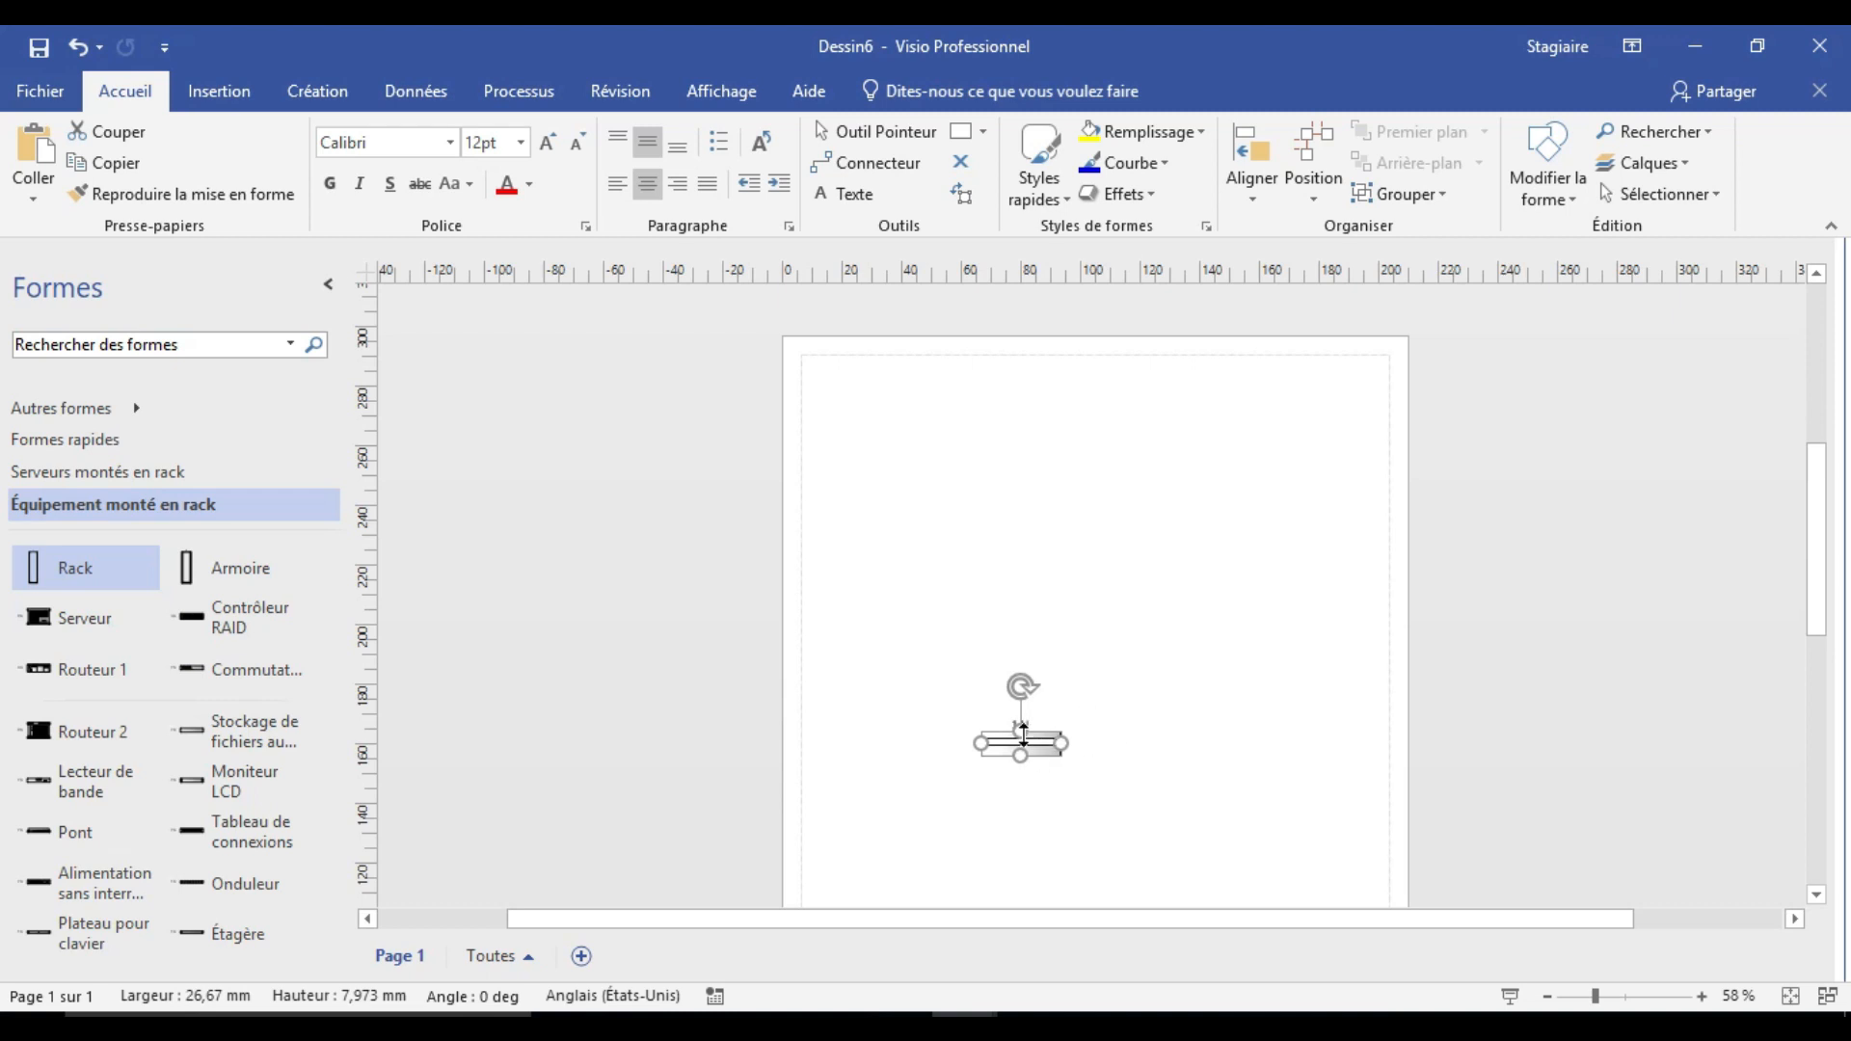
{"action": "mouse_move", "coordinate": [1018, 474]}
{"action": "left_mouse_down"}
{"action": "mouse_move", "coordinate": [1016, 433]}
{"action": "mouse_move", "coordinate": [1014, 453]}
{"action": "left_mouse_up"}
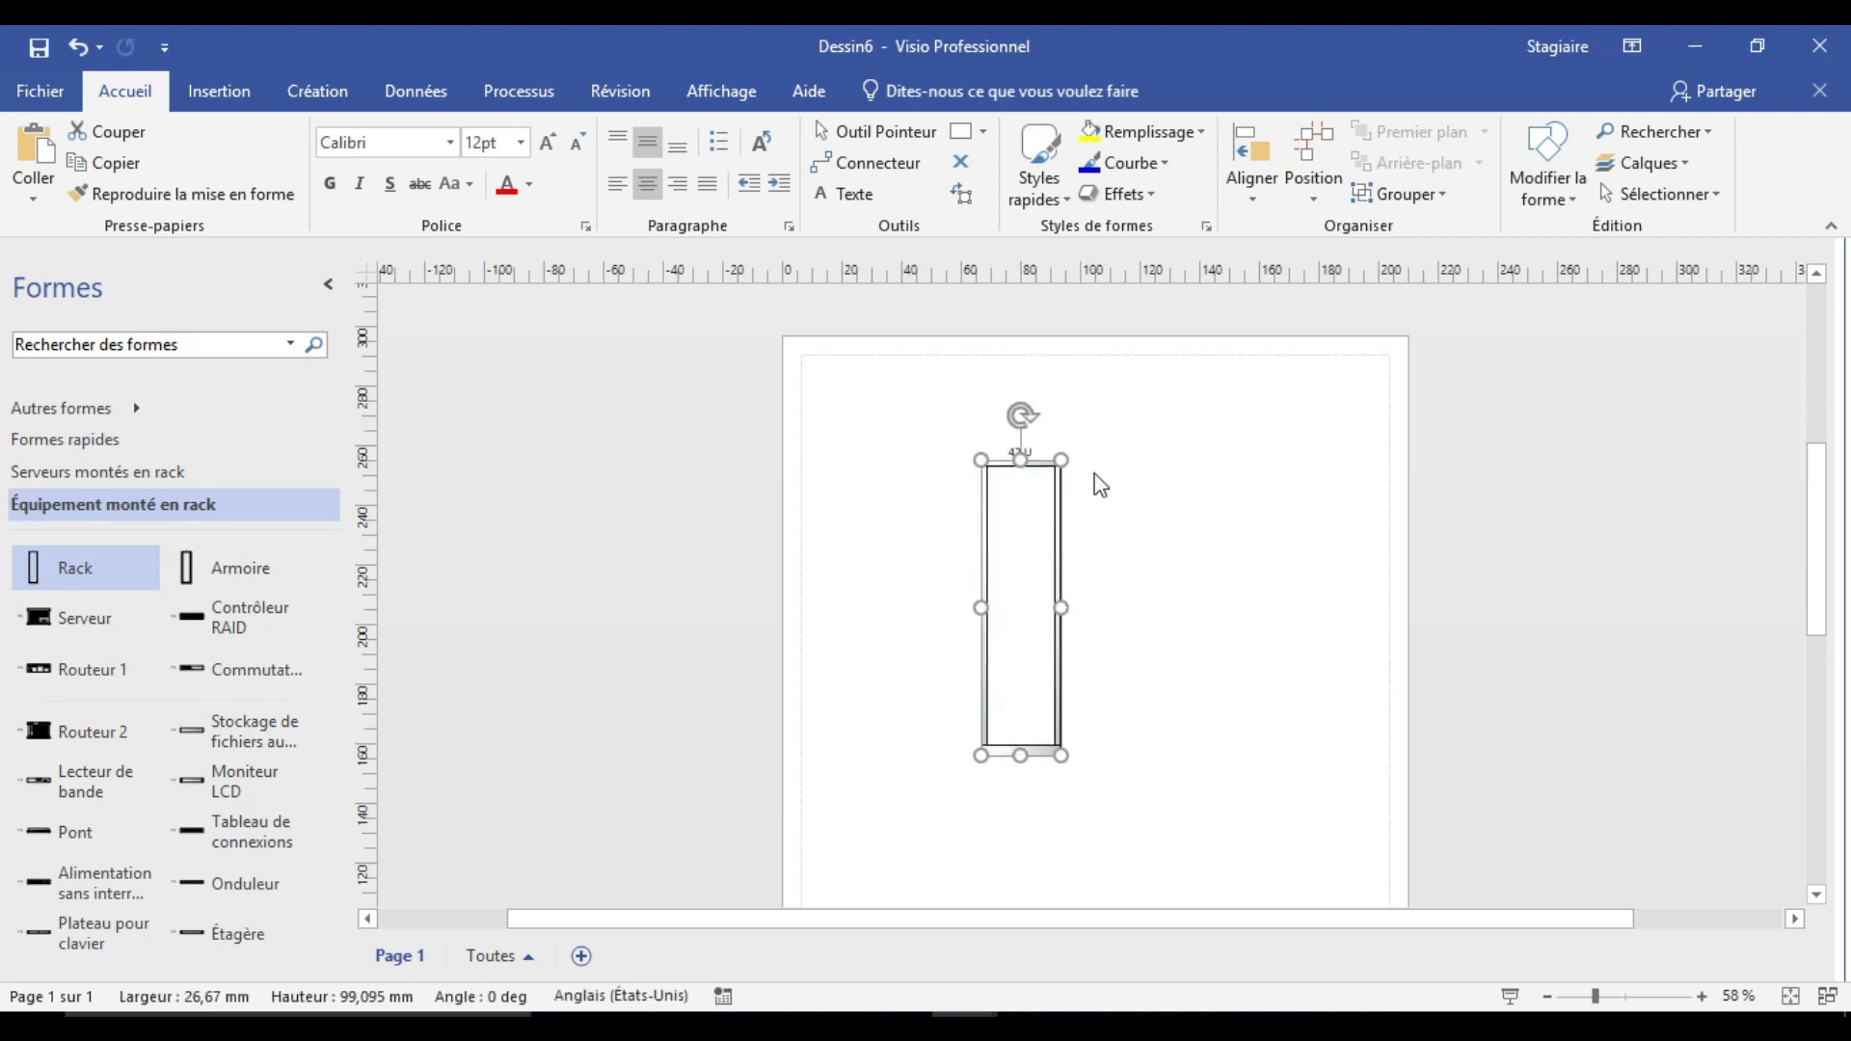
{"action": "left_click_drag", "start_coordinate": [1821, 611], "coordinate": [1821, 621]}
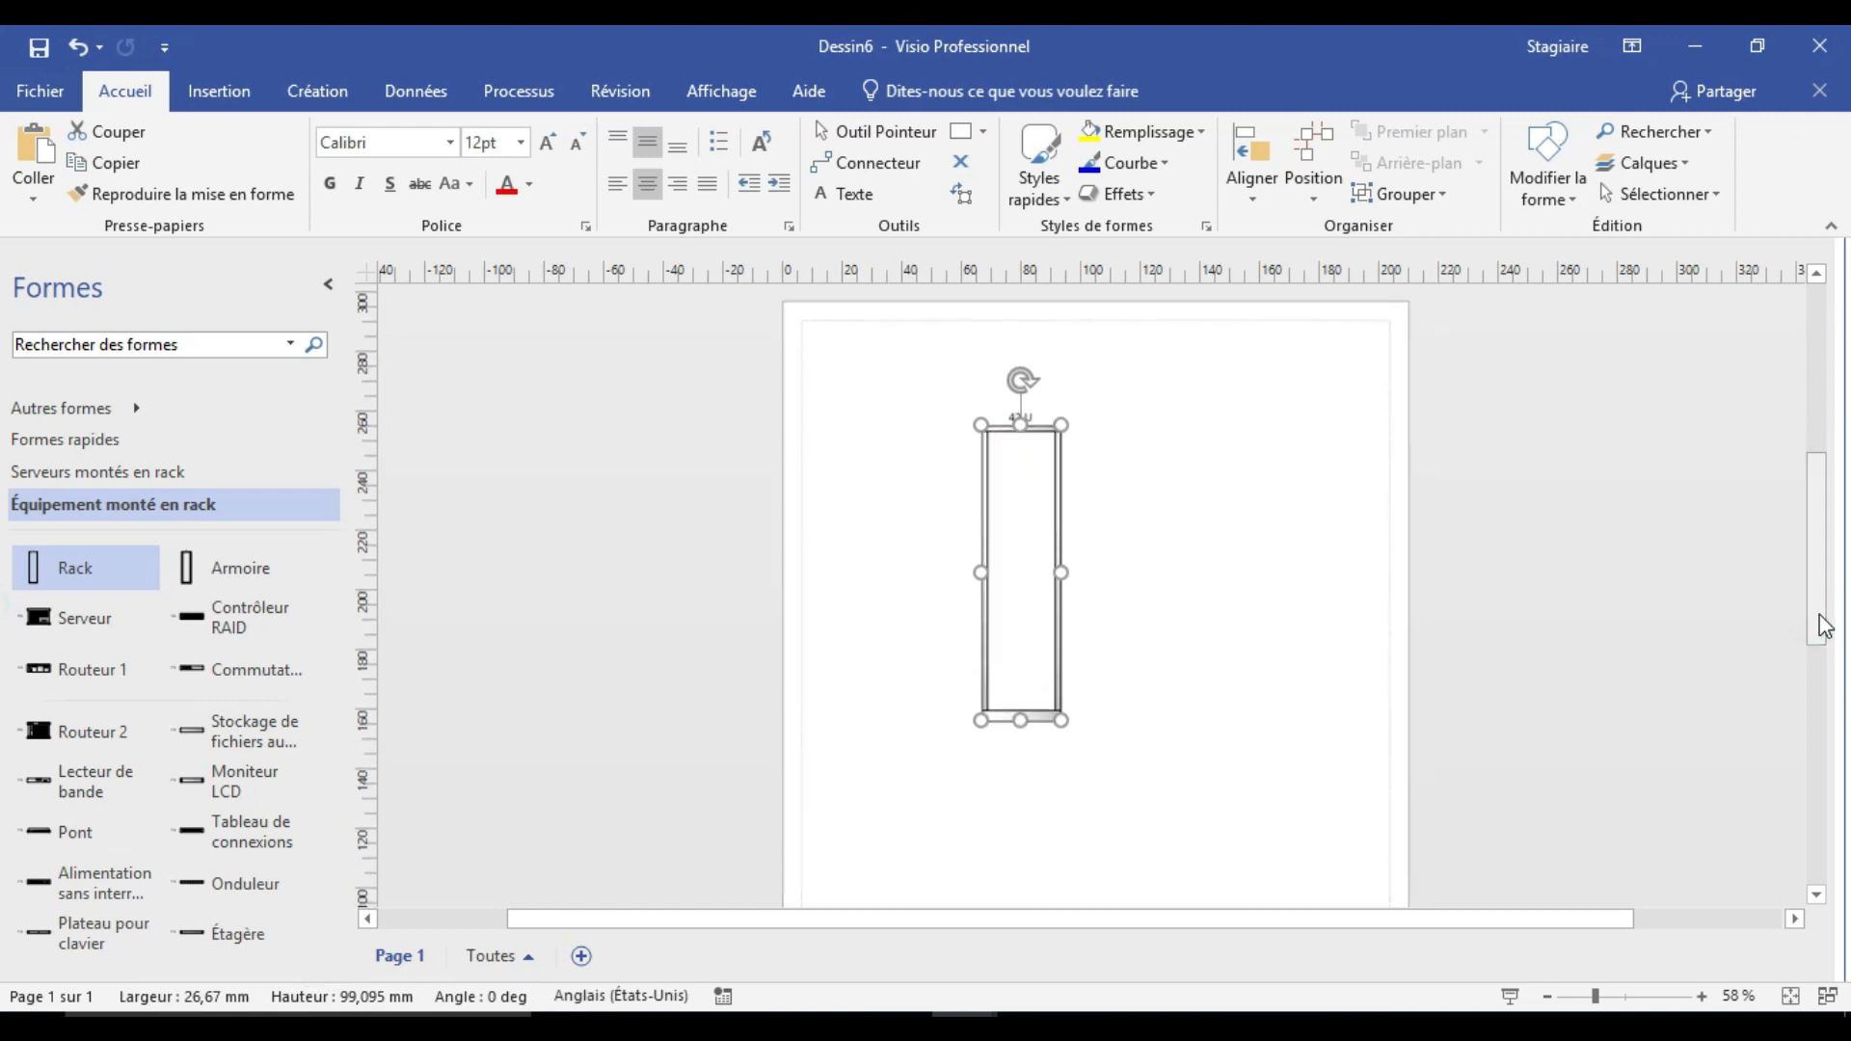
{"action": "left_click", "coordinate": [1111, 769]}
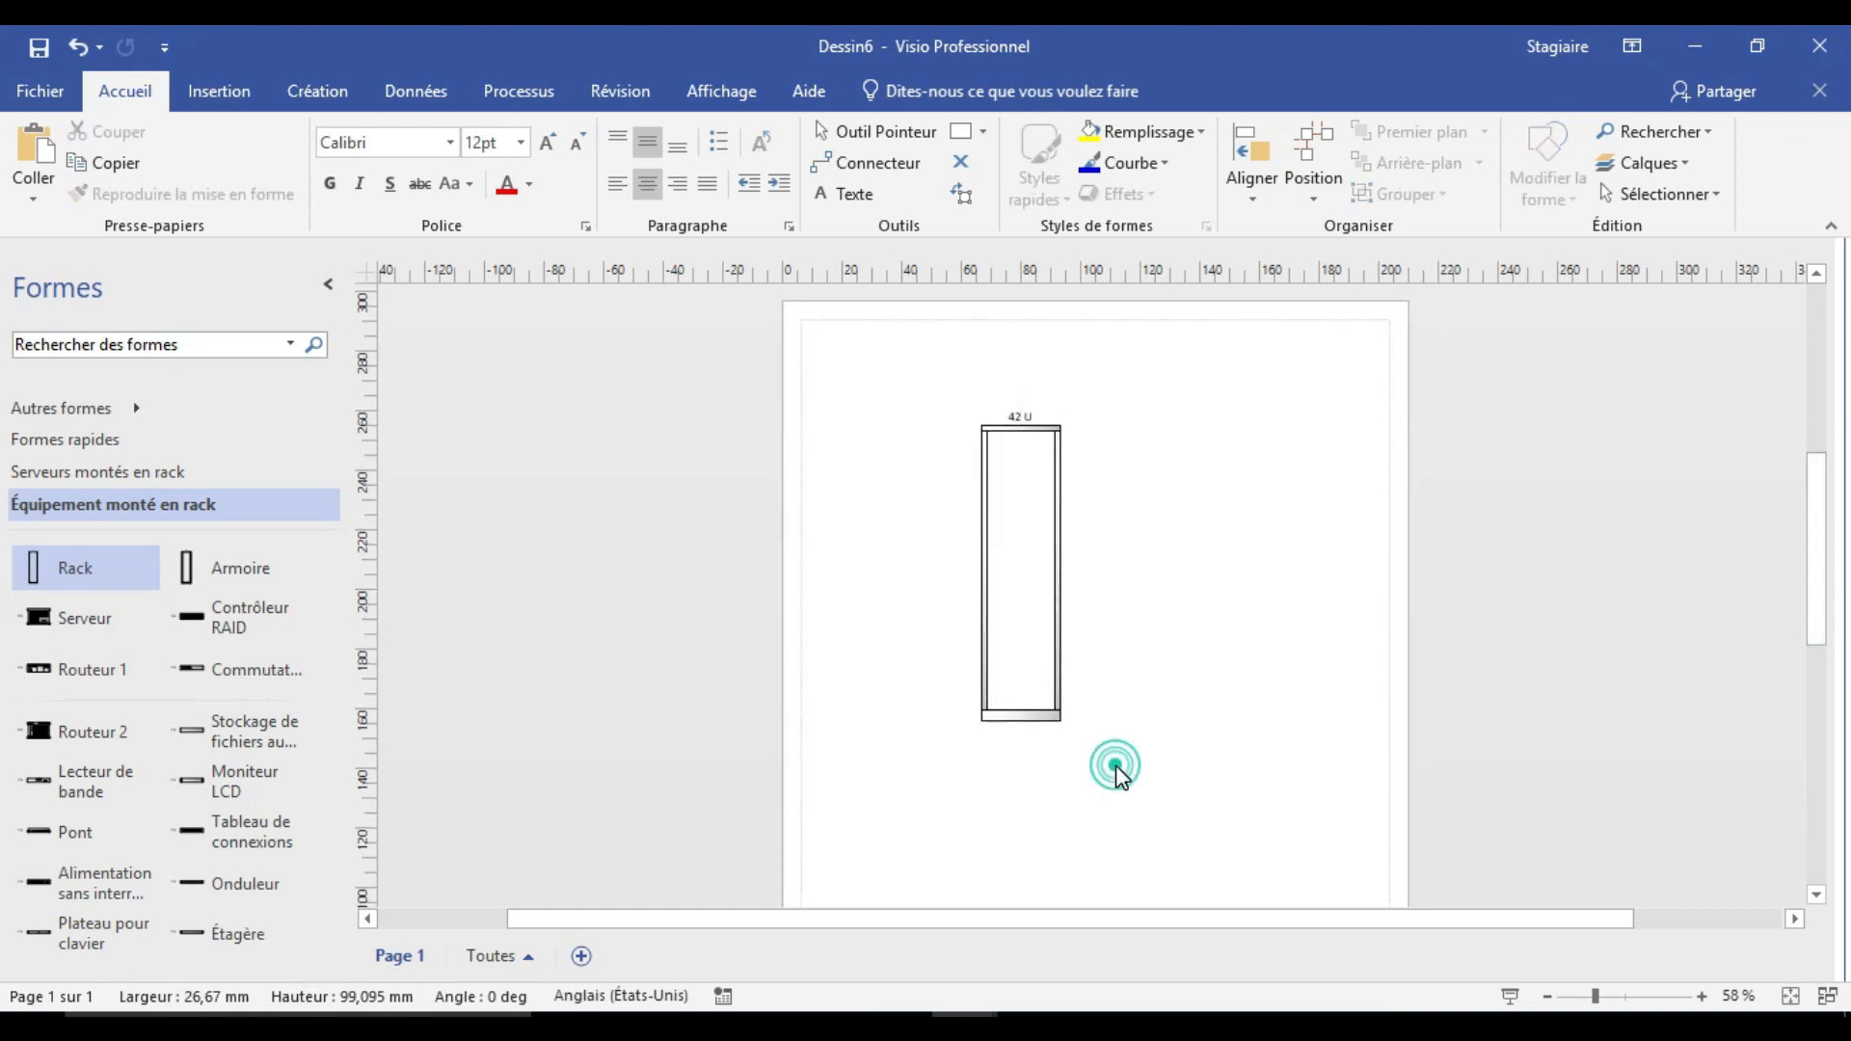
{"action": "left_click", "coordinate": [1045, 715]}
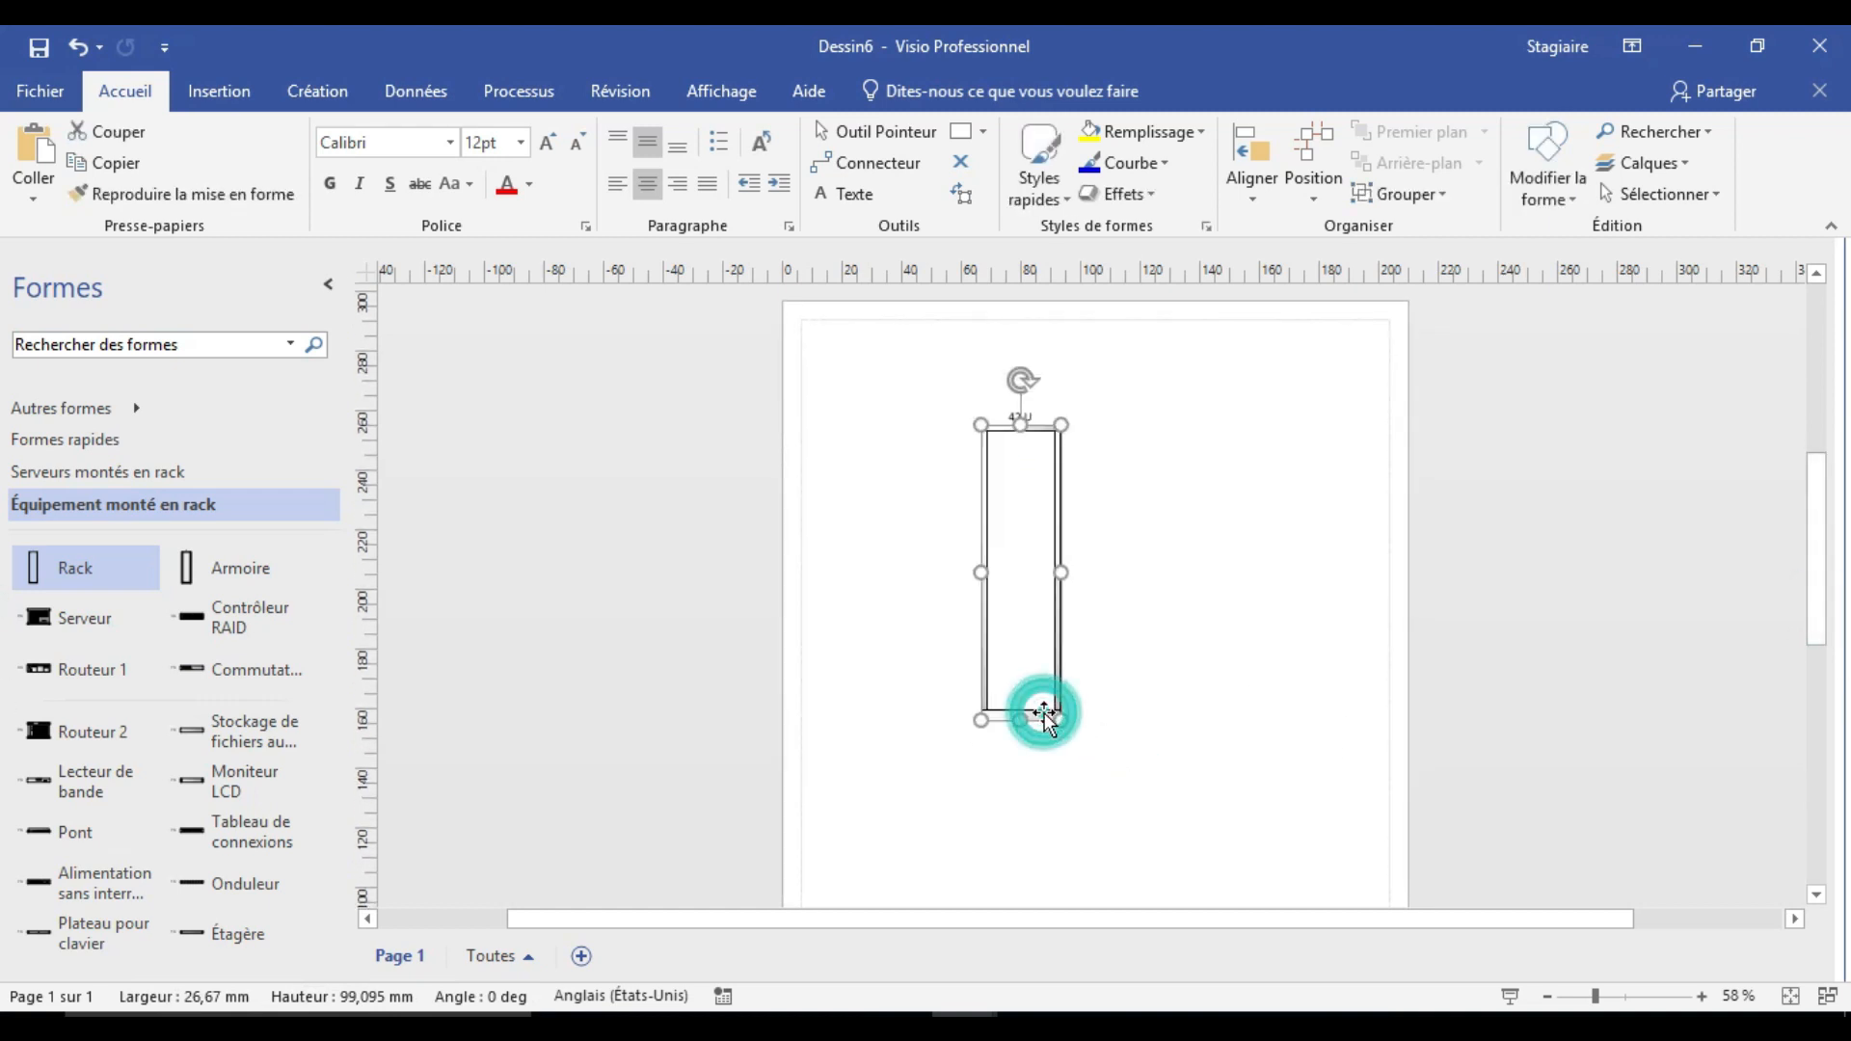
Look through the open rack stencils, search the shapes for "ecran", and clear the search.
{"action": "left_click", "coordinate": [108, 474]}
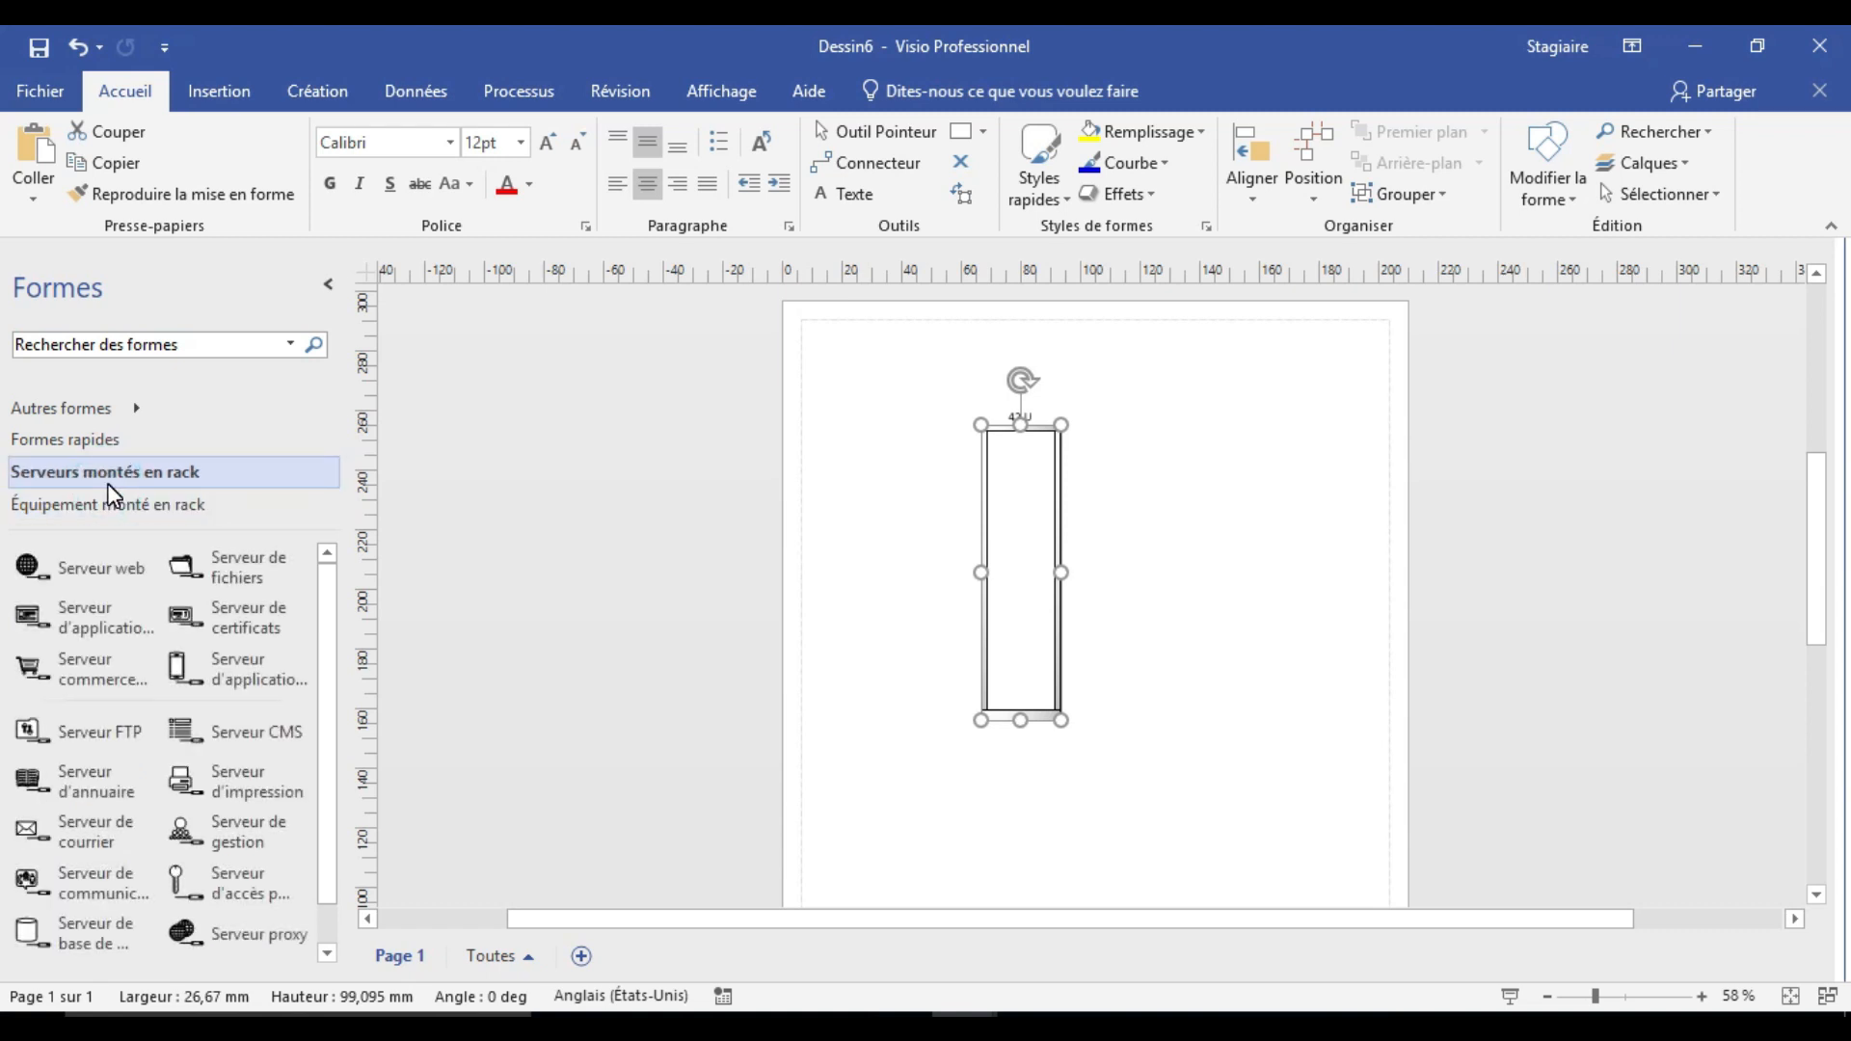
{"action": "left_click", "coordinate": [97, 446]}
{"action": "left_click", "coordinate": [100, 466]}
{"action": "left_click", "coordinate": [126, 508]}
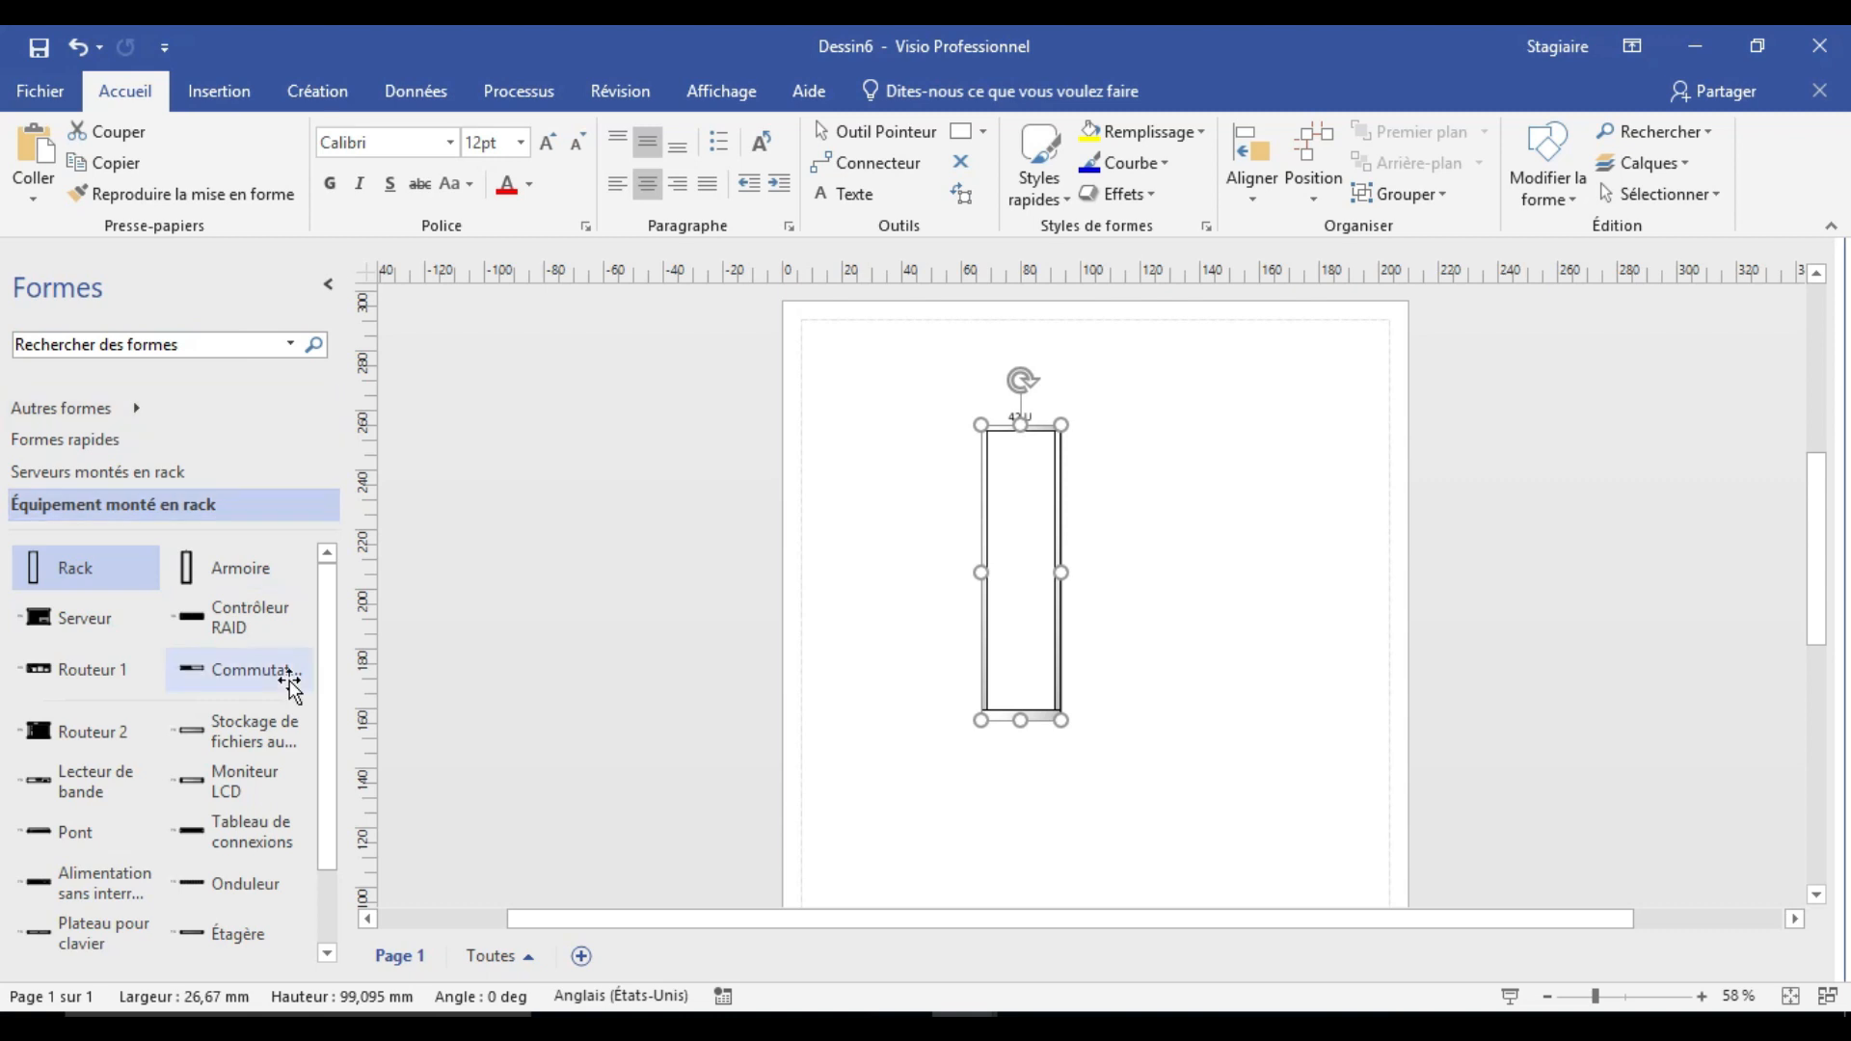
{"action": "left_click_drag", "start_coordinate": [322, 651], "coordinate": [316, 606]}
{"action": "left_click", "coordinate": [193, 344]}
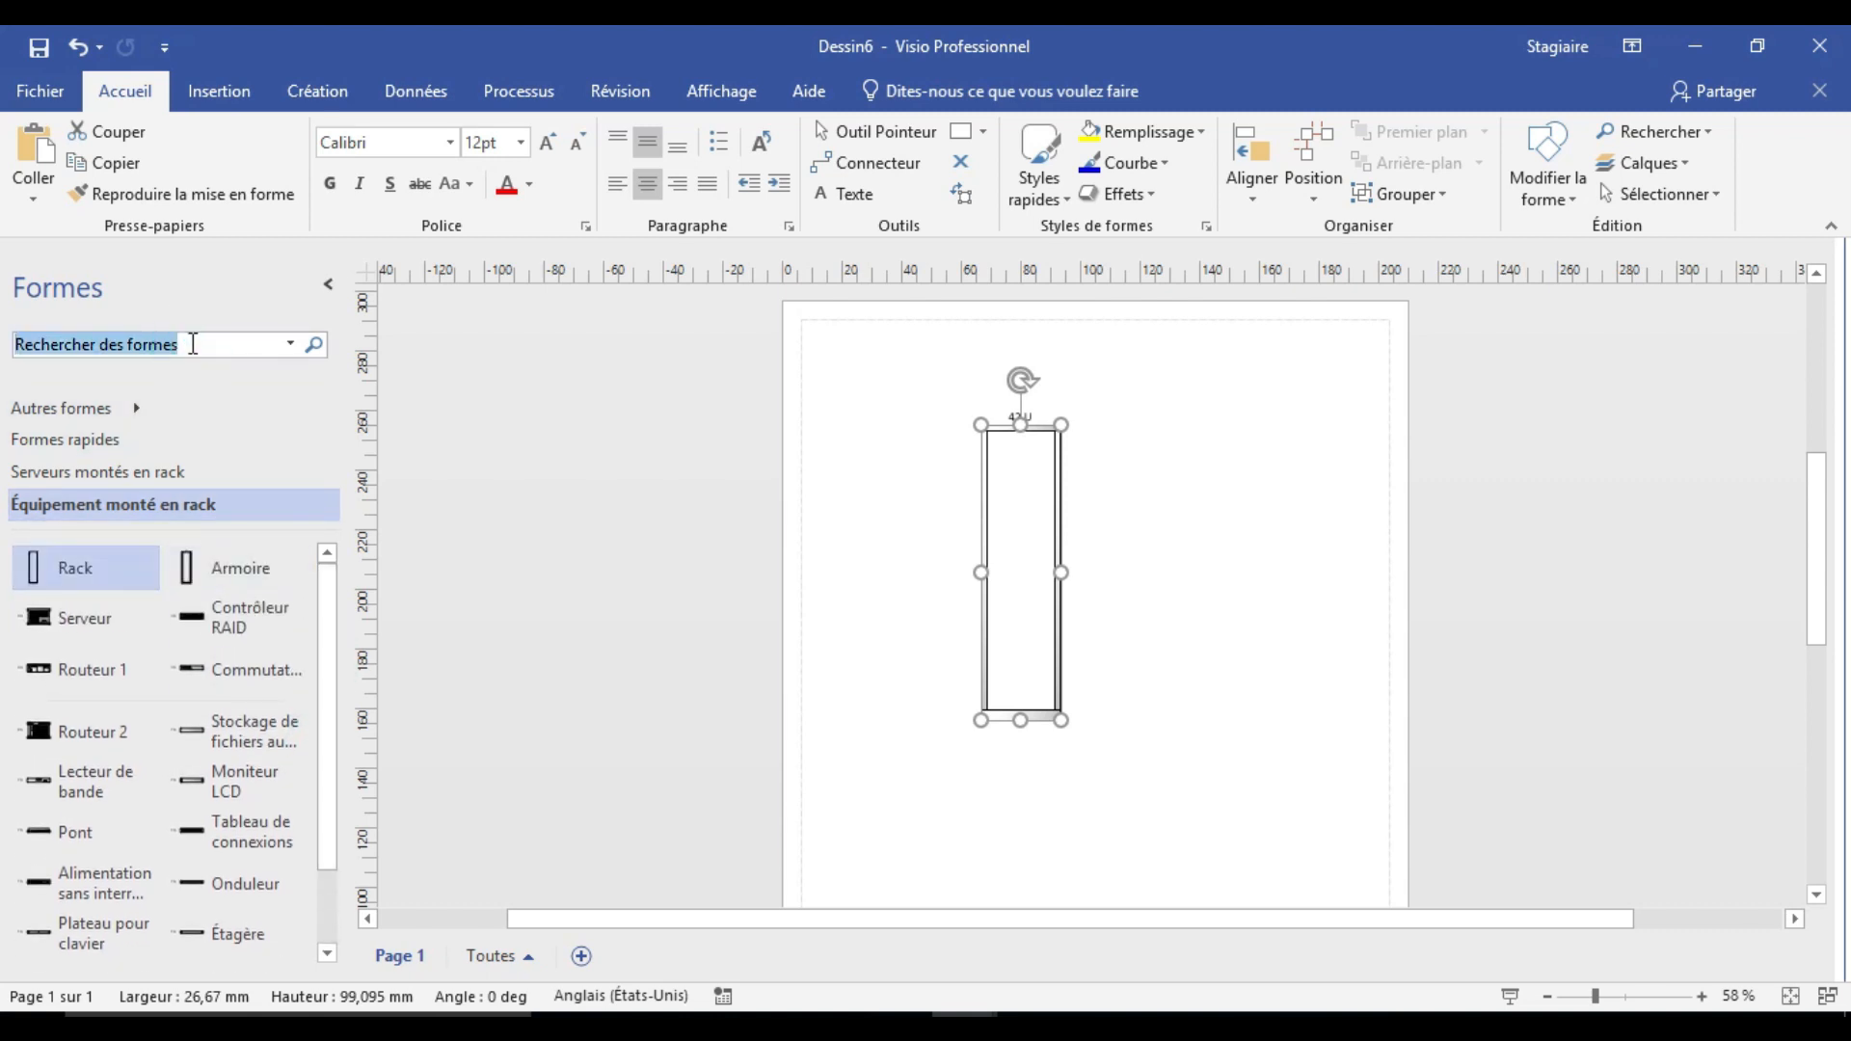
{"action": "type", "text": "ecran"}
{"action": "key", "text": "Return"}
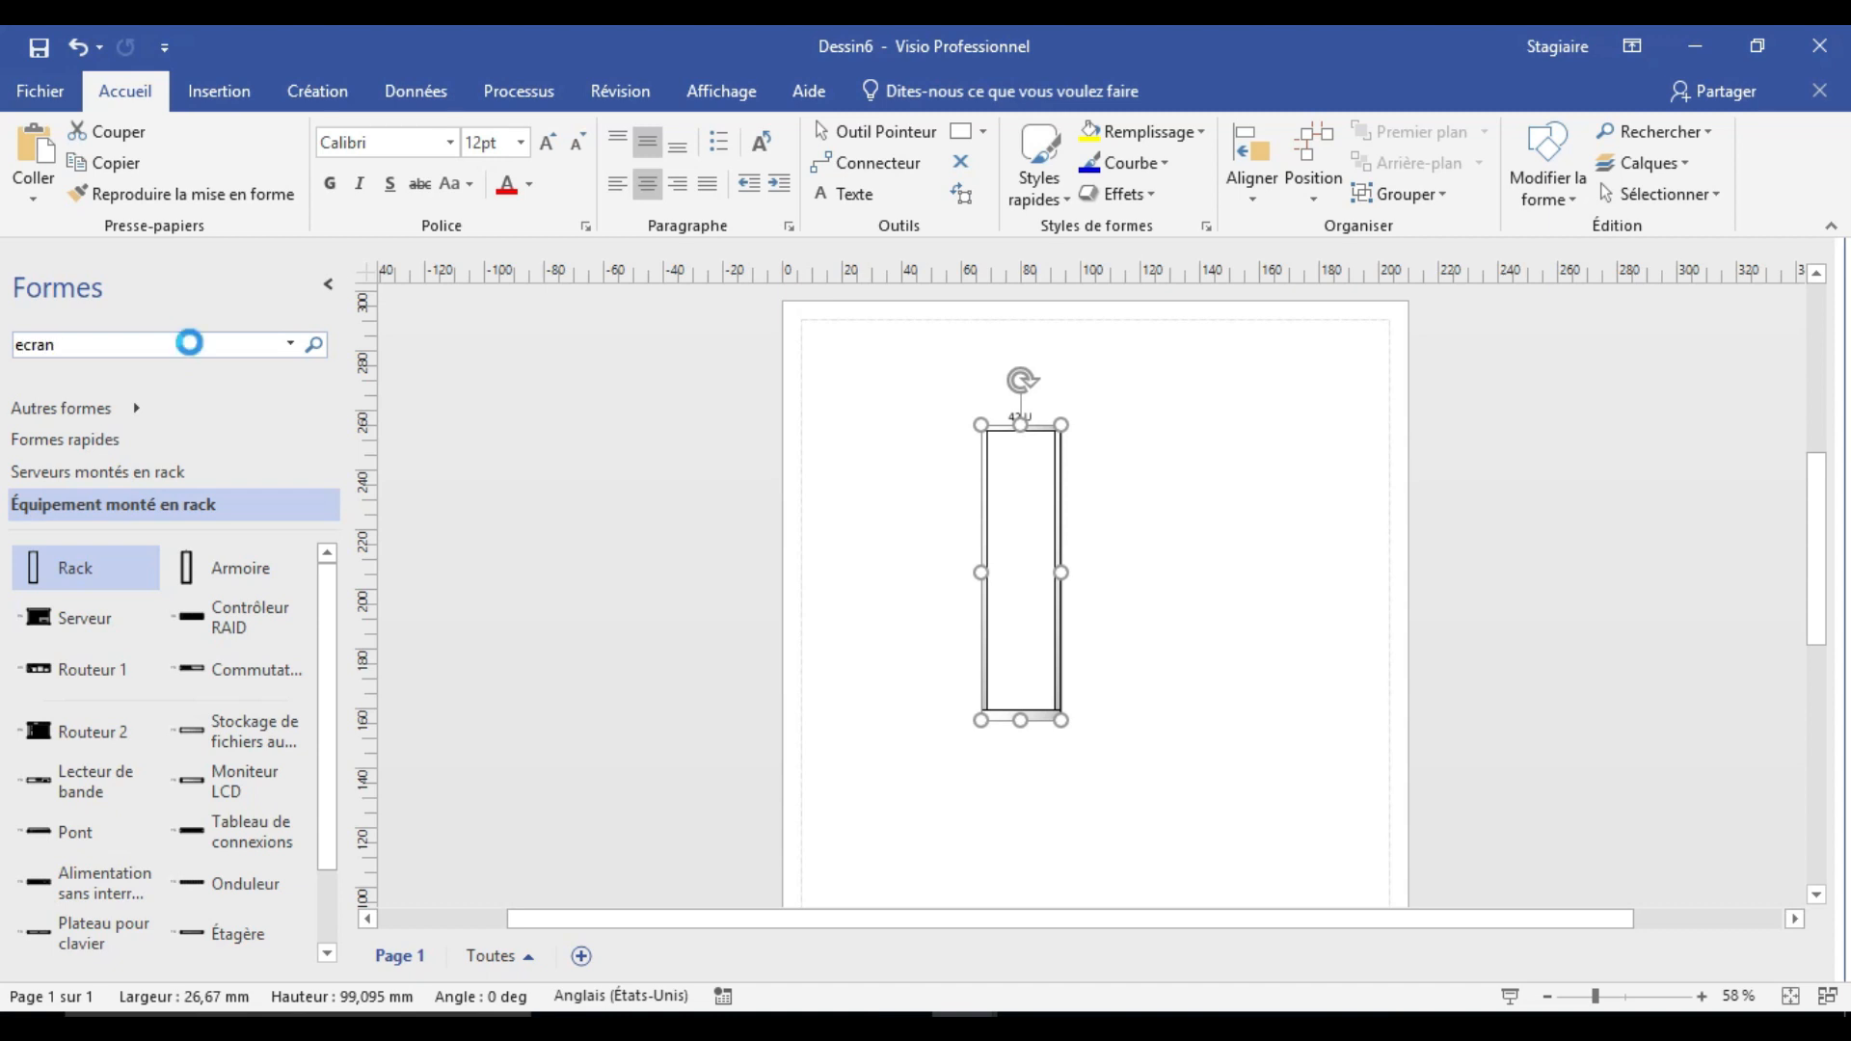
{"action": "left_click", "coordinate": [314, 345]}
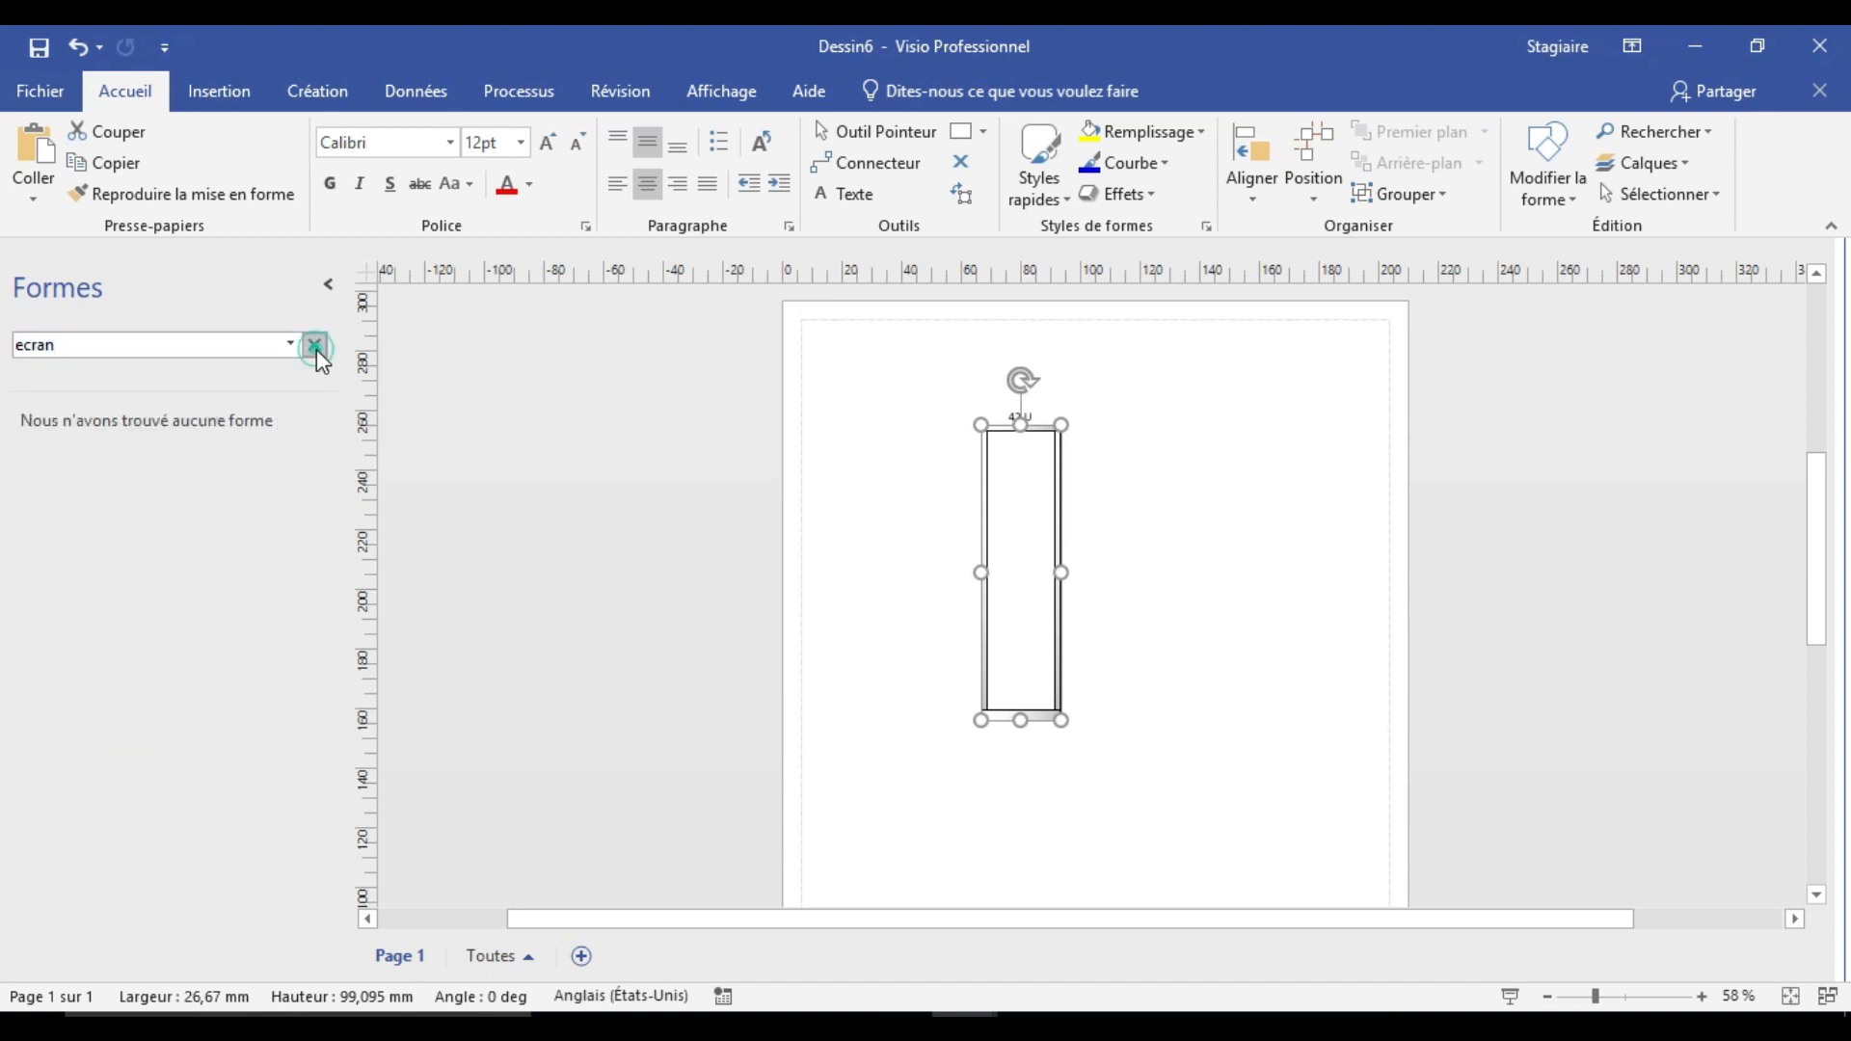
Open the network stencil Équipement monté en rack amovible.
{"action": "left_click", "coordinate": [136, 409]}
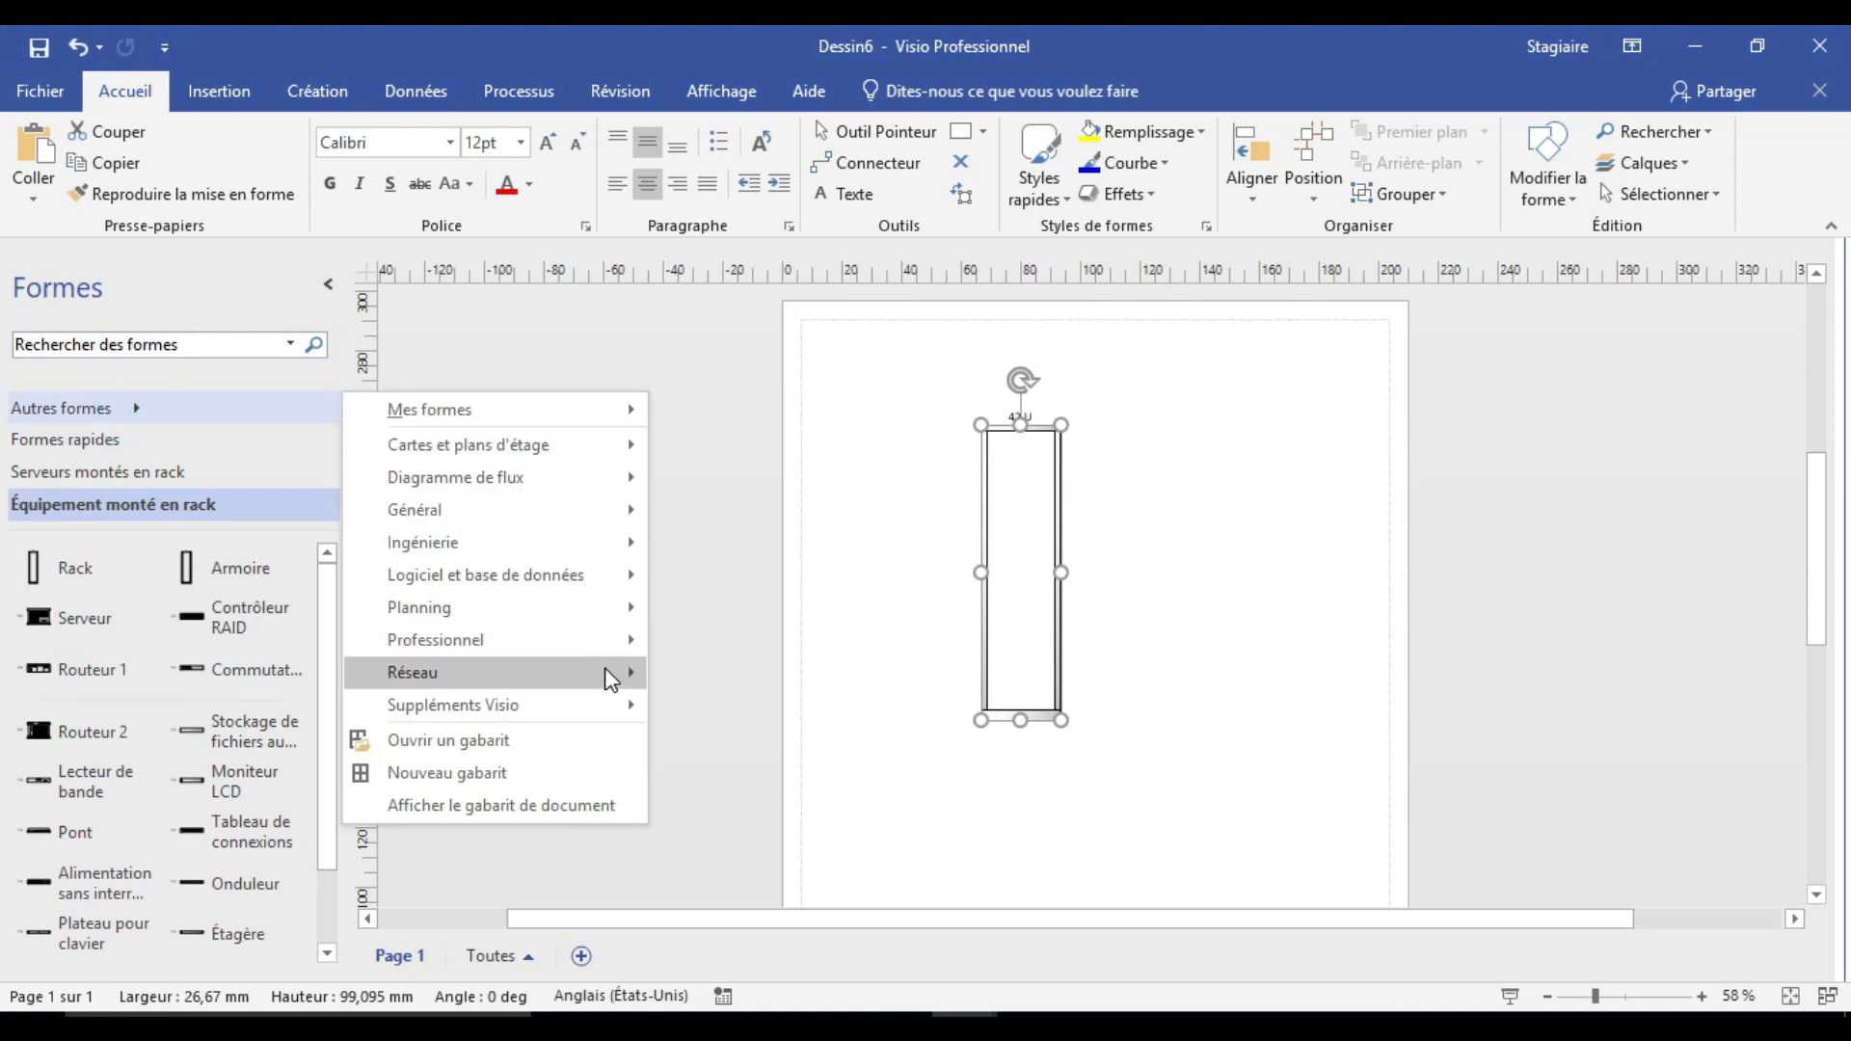
{"action": "mouse_move", "coordinate": [612, 668]}
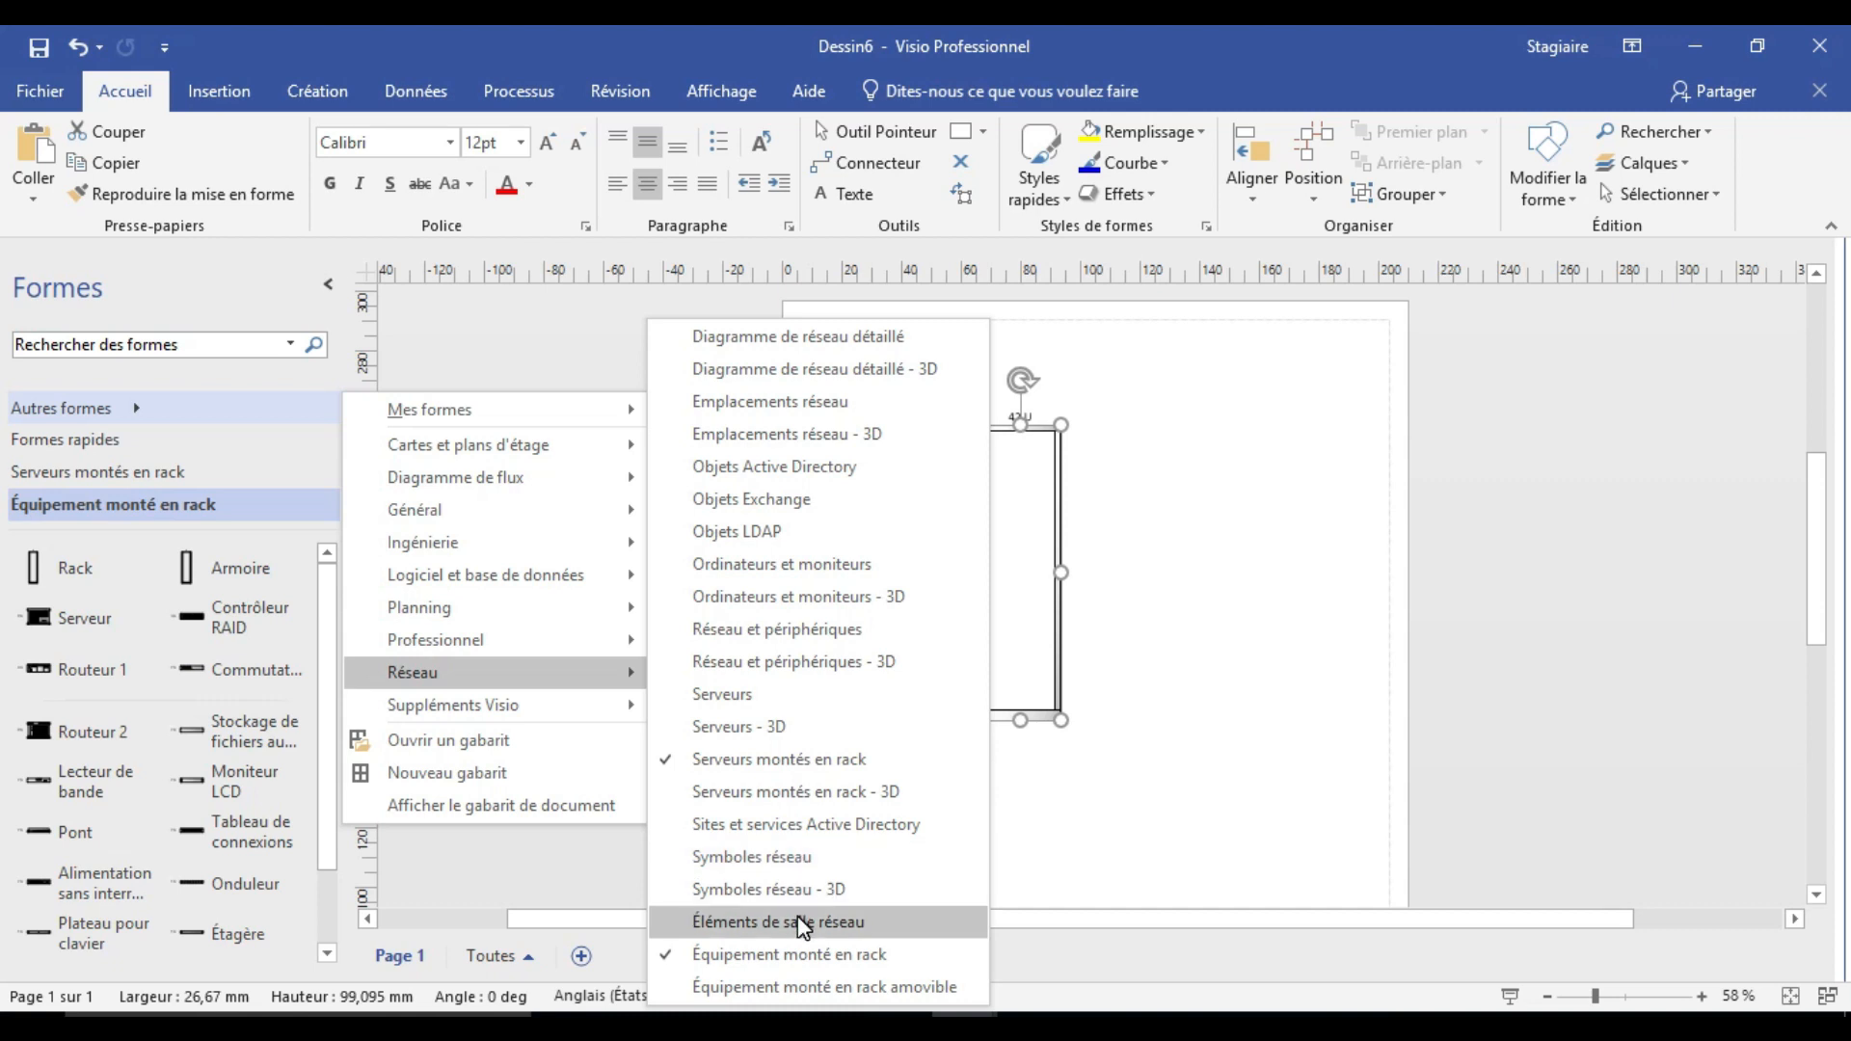
{"action": "left_click", "coordinate": [797, 983]}
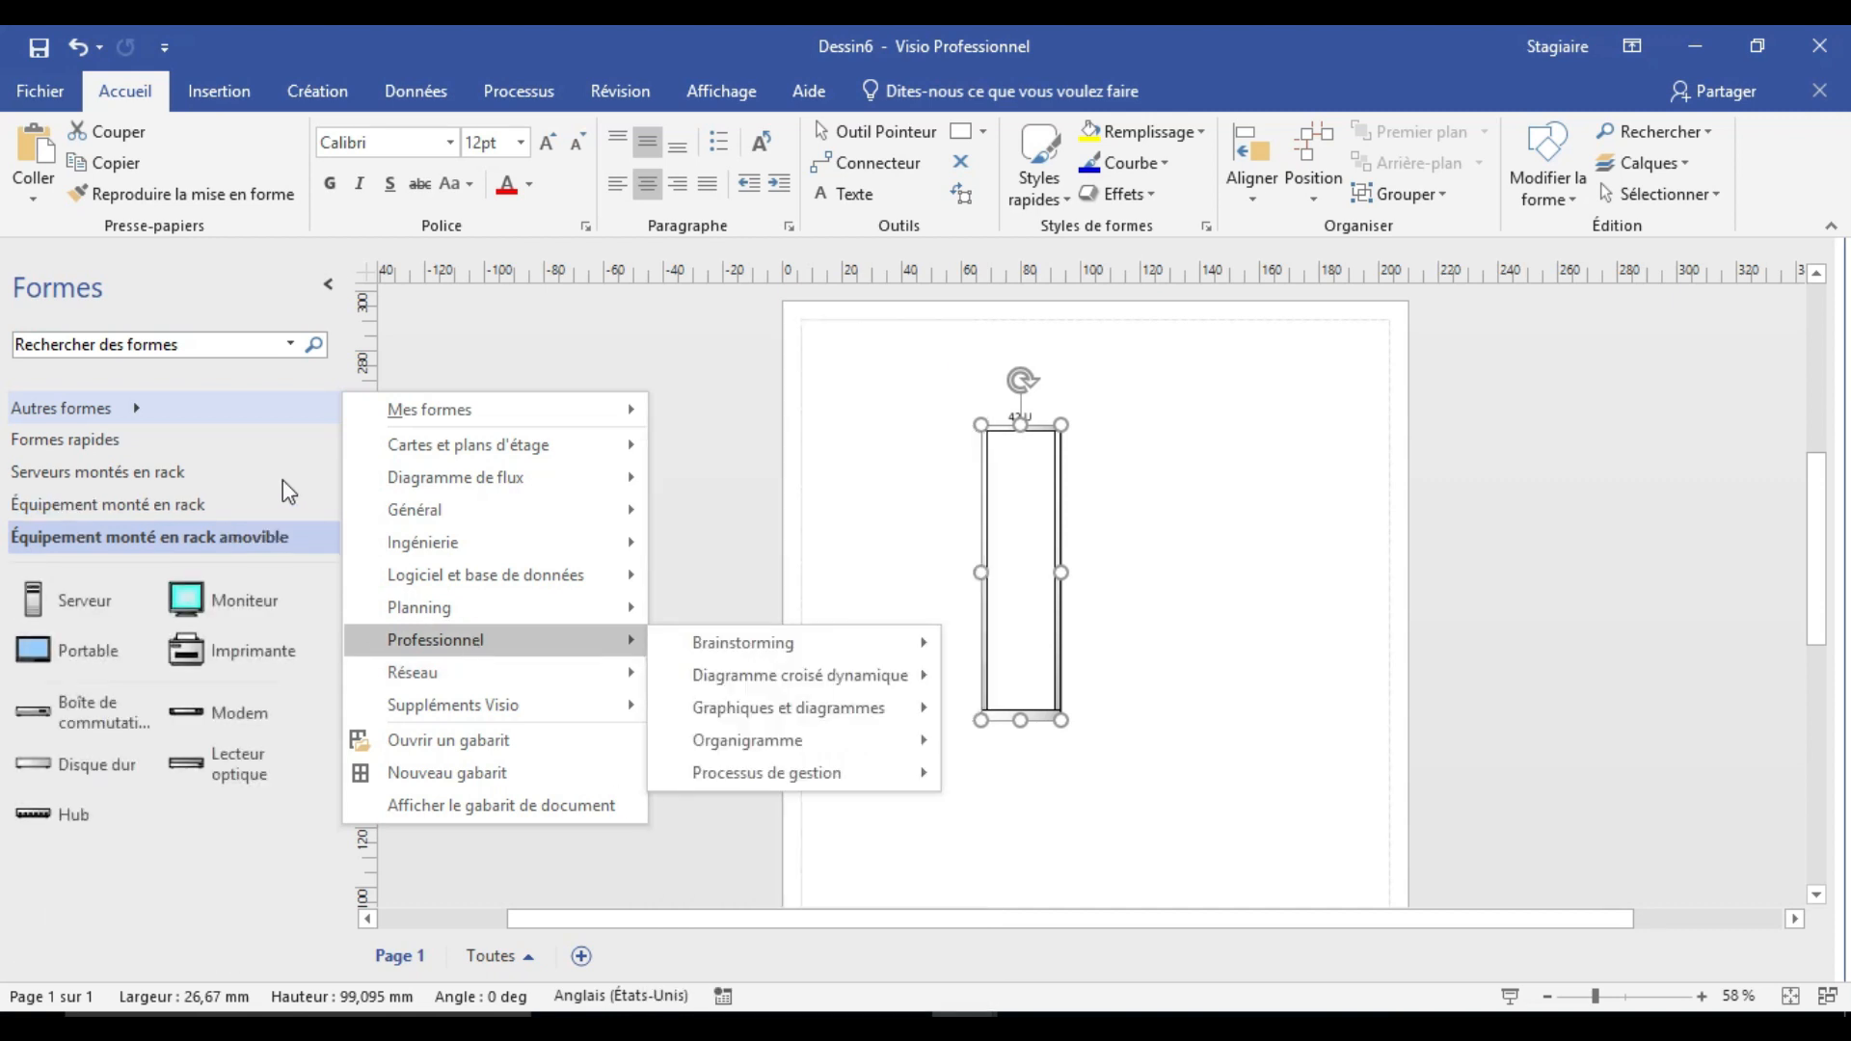
Place a Moniteur shape in the blank area right of the rack and remove the tiny one left of it.
{"action": "left_click", "coordinate": [252, 615]}
{"action": "left_click_drag", "start_coordinate": [249, 609], "coordinate": [918, 541]}
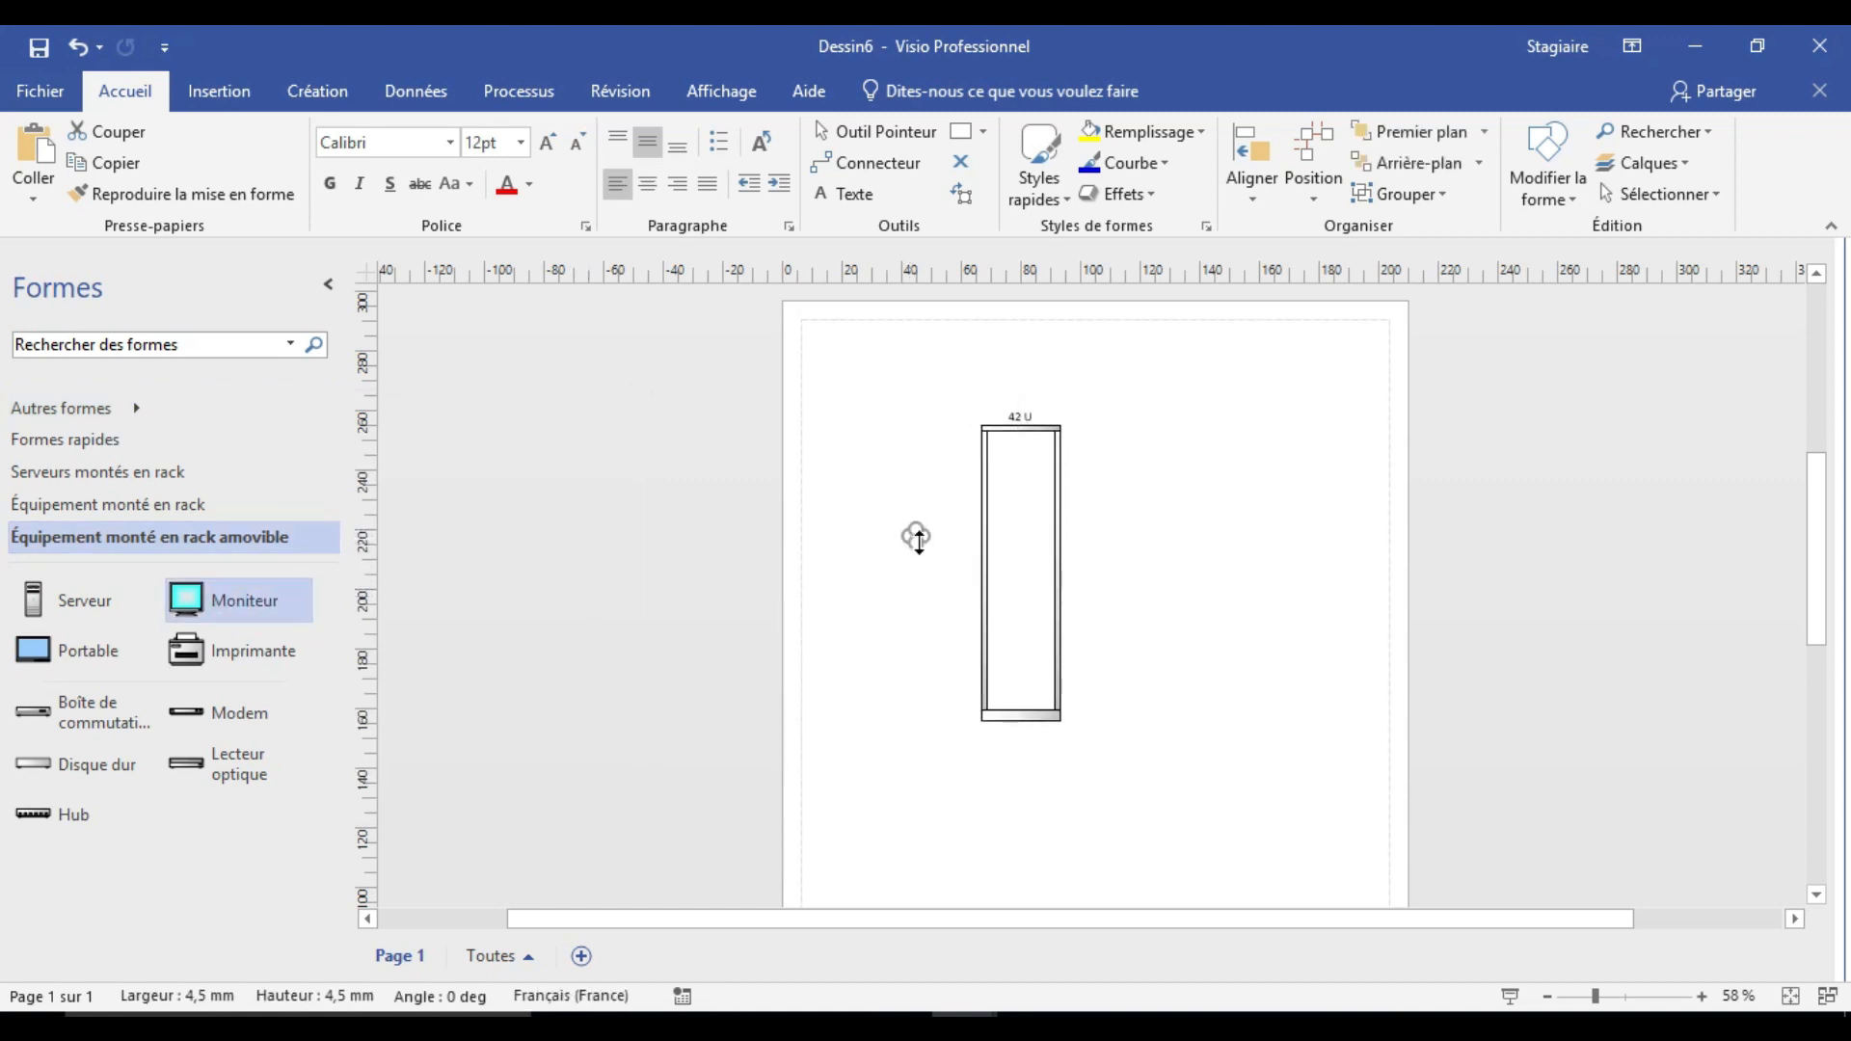
{"action": "left_click_drag", "start_coordinate": [252, 602], "coordinate": [1291, 585]}
{"action": "left_click", "coordinate": [923, 536]}
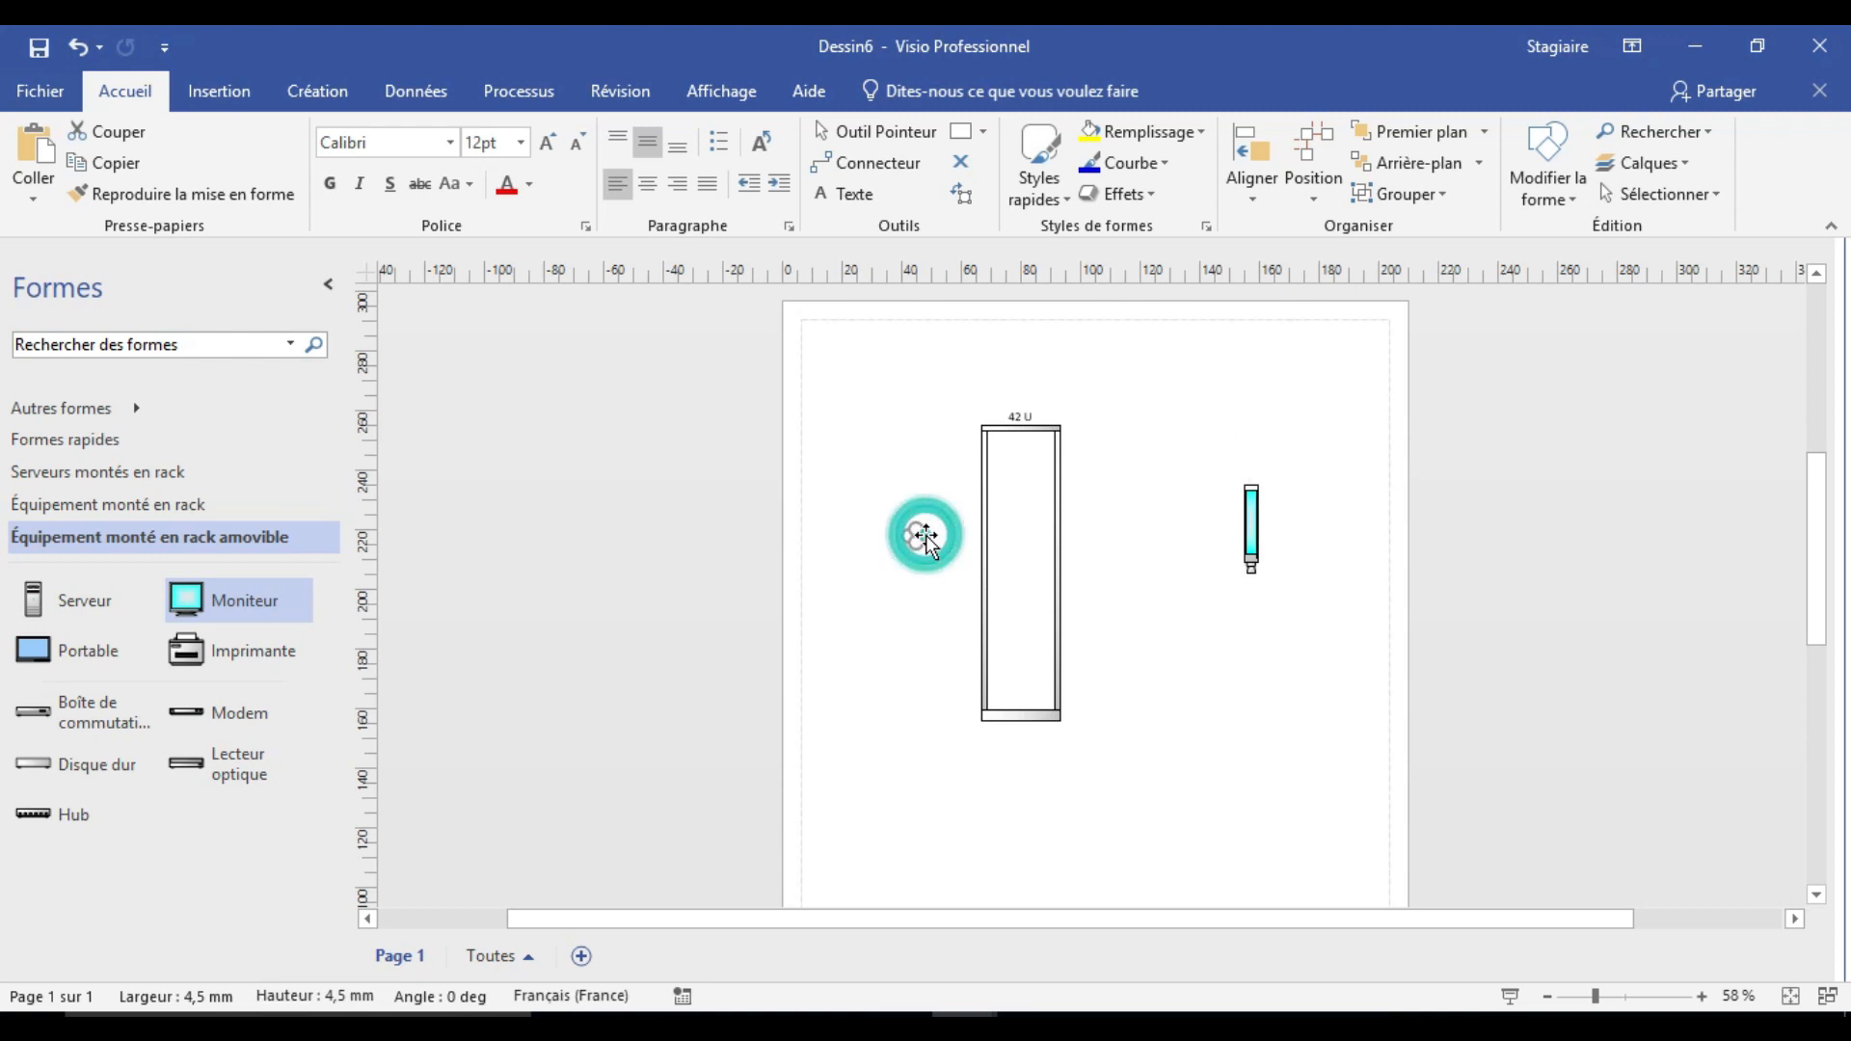
Resize the monitor beside the rack to about 17.5 mm wide and 16.5 mm high.
{"action": "left_click", "coordinate": [1059, 582]}
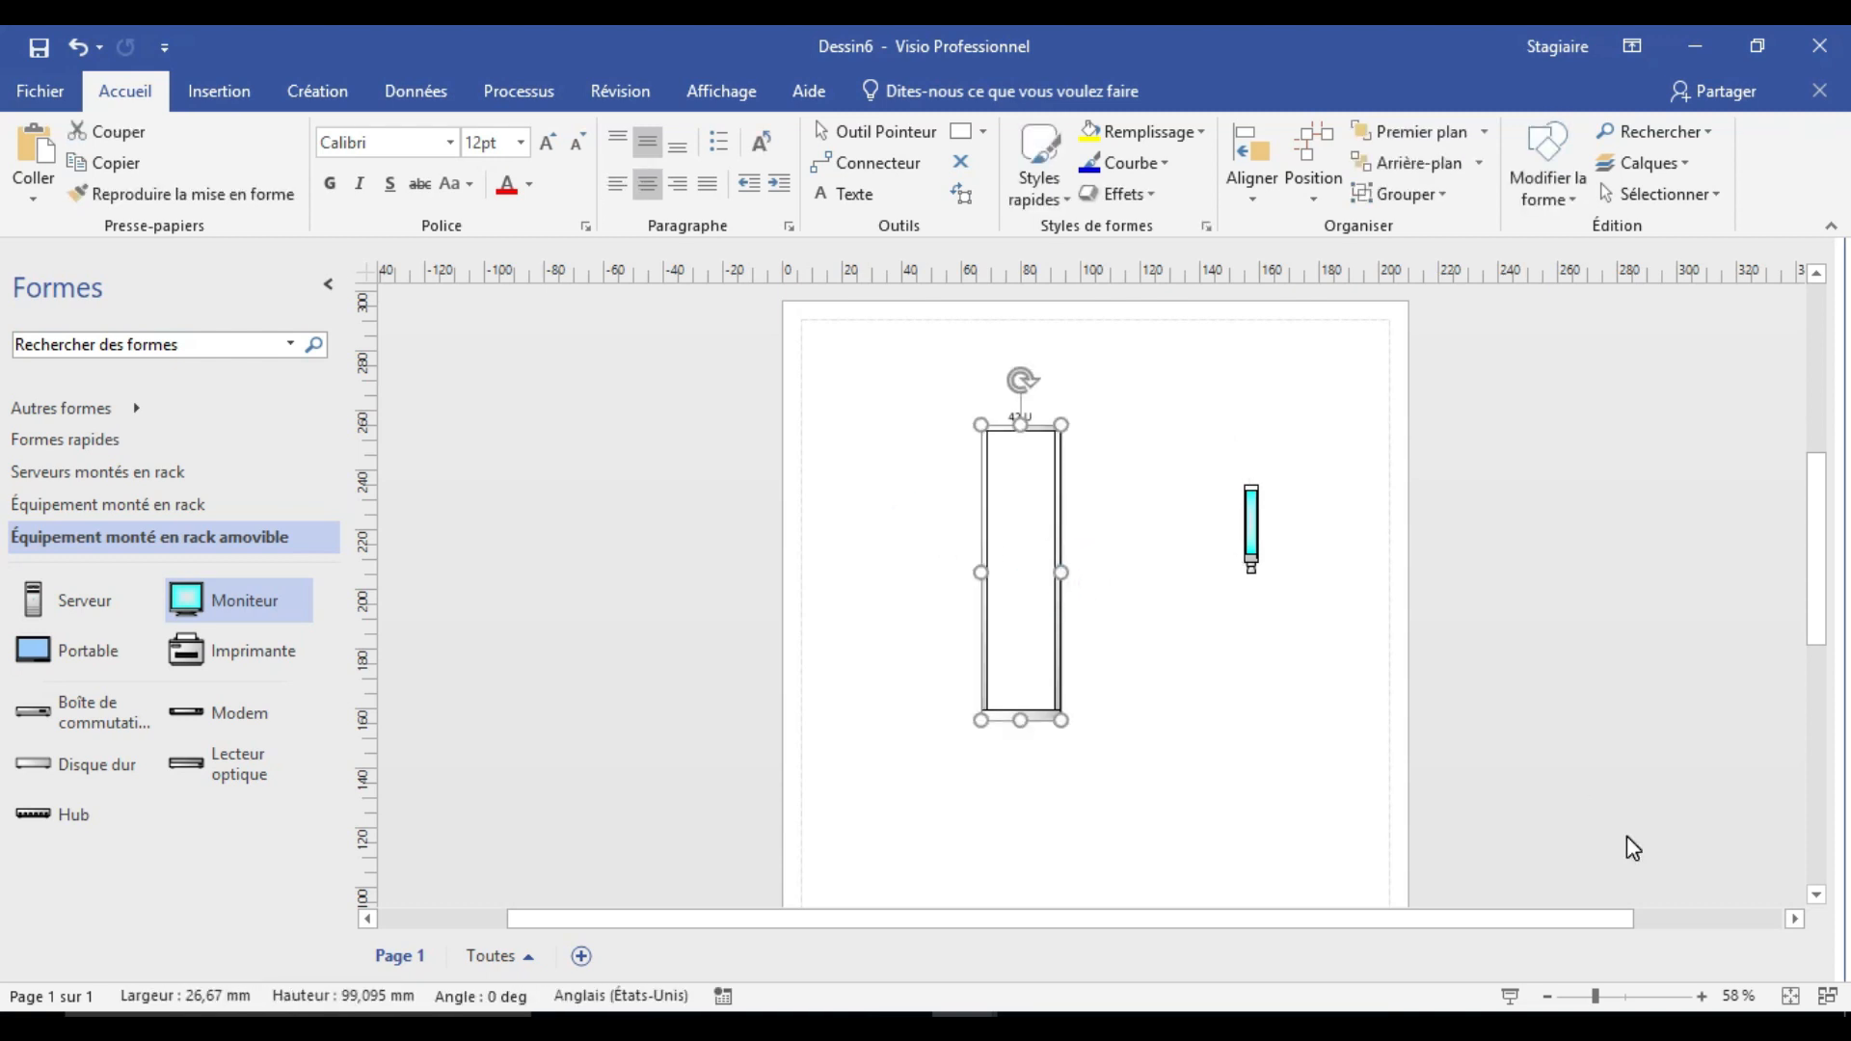
{"action": "left_click", "coordinate": [1701, 996]}
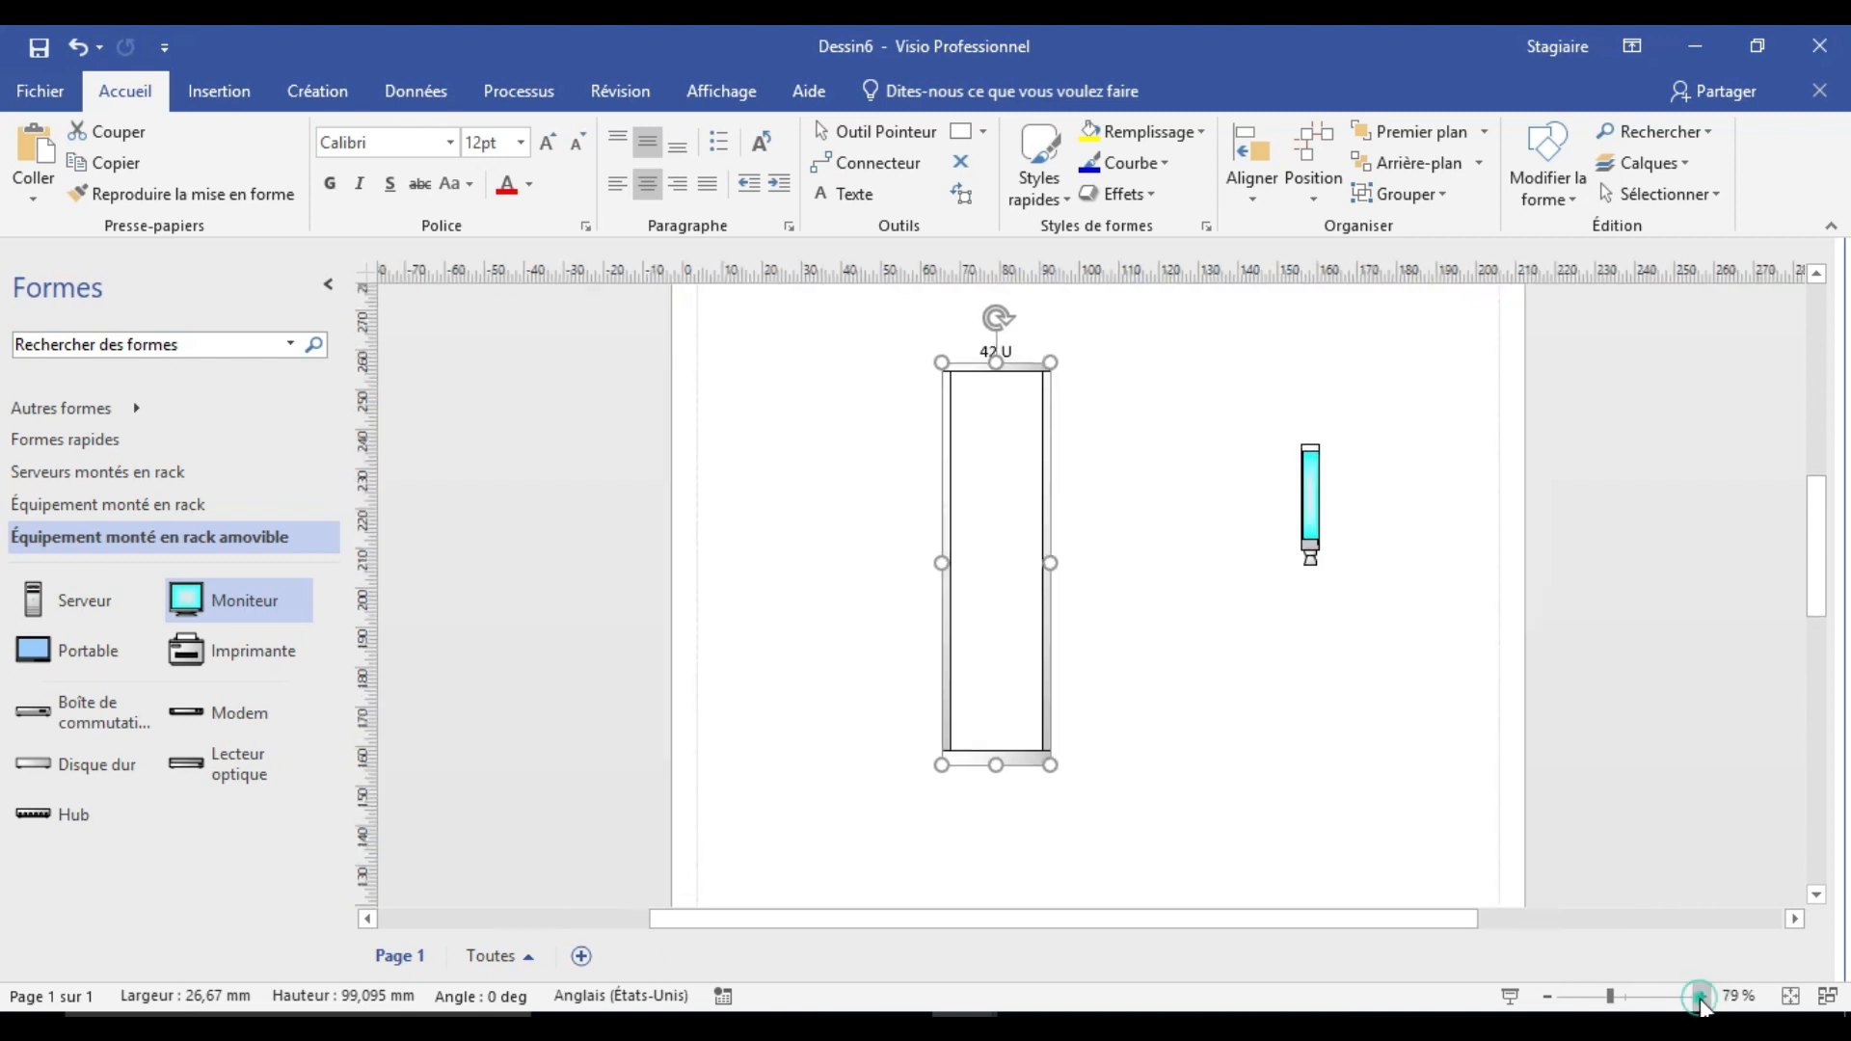
{"action": "left_click", "coordinate": [1701, 996]}
{"action": "left_click", "coordinate": [1701, 996]}
{"action": "left_click_drag", "start_coordinate": [1819, 555], "coordinate": [1816, 529]}
{"action": "left_click", "coordinate": [1402, 640]}
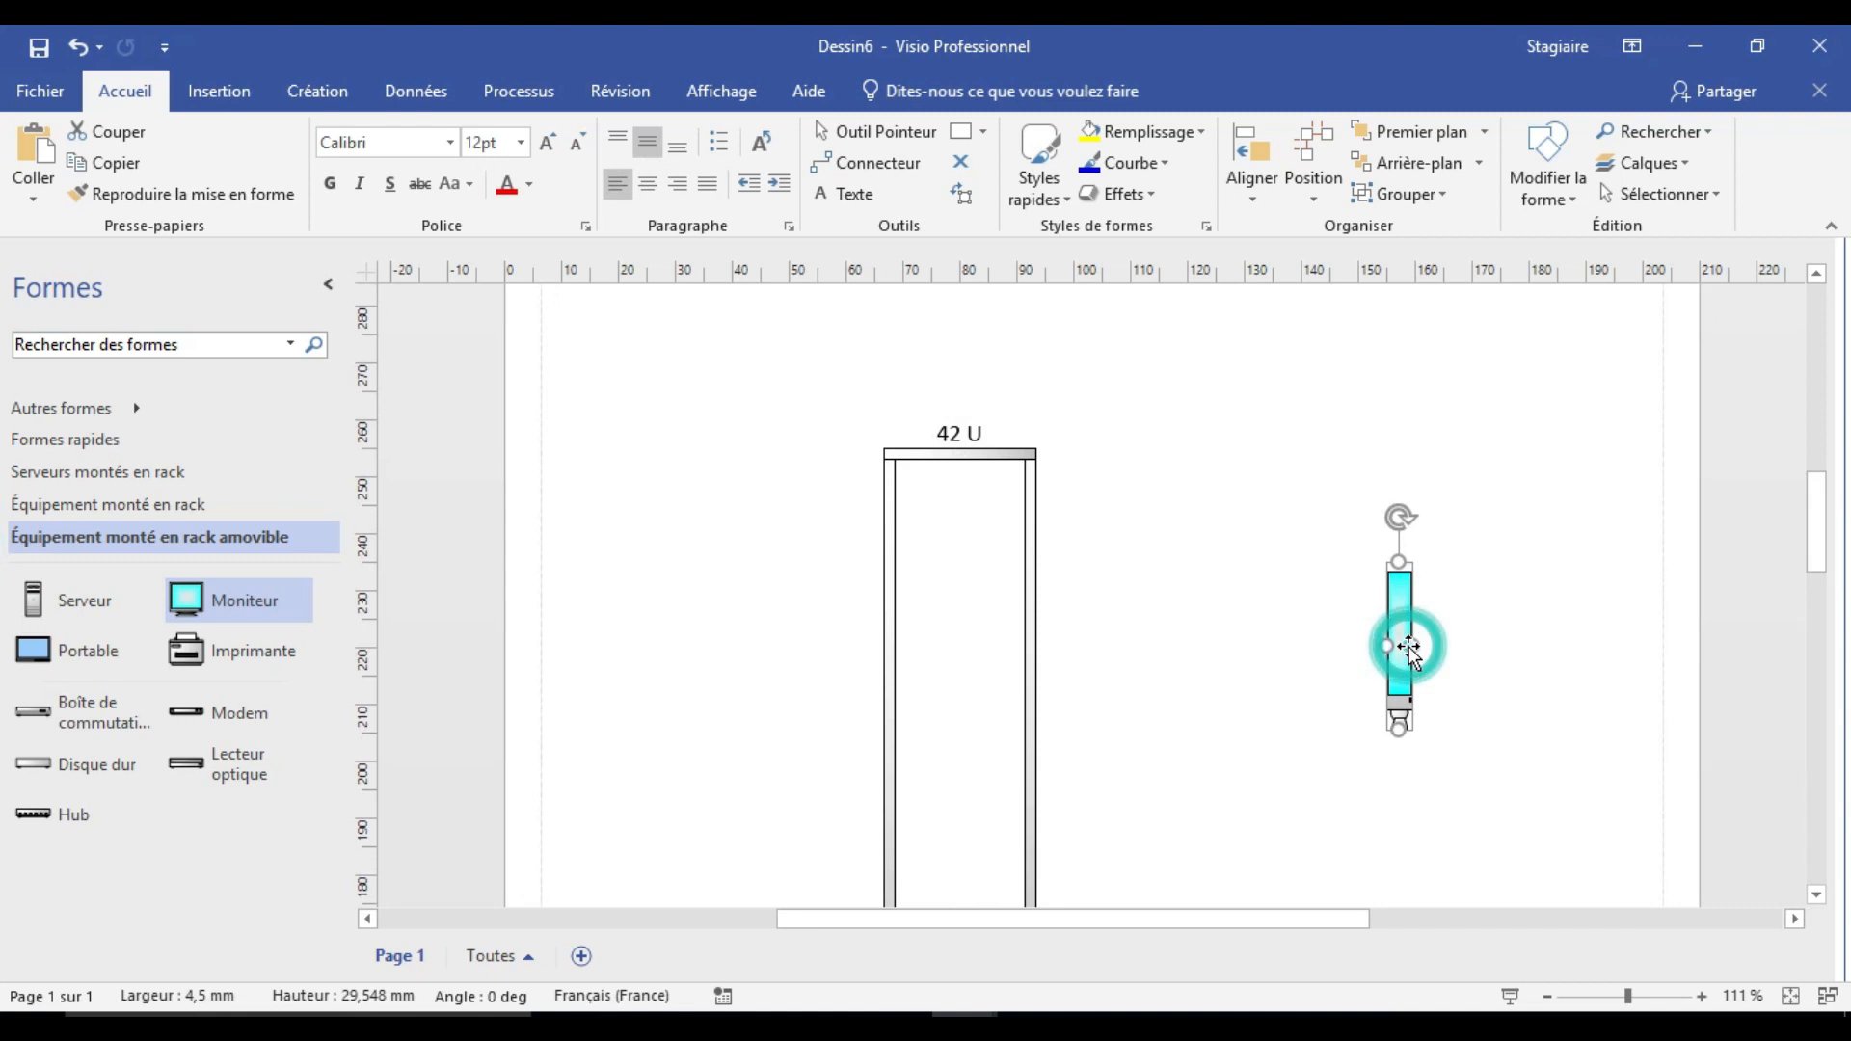
{"action": "left_click_drag", "start_coordinate": [1415, 644], "coordinate": [1486, 625]}
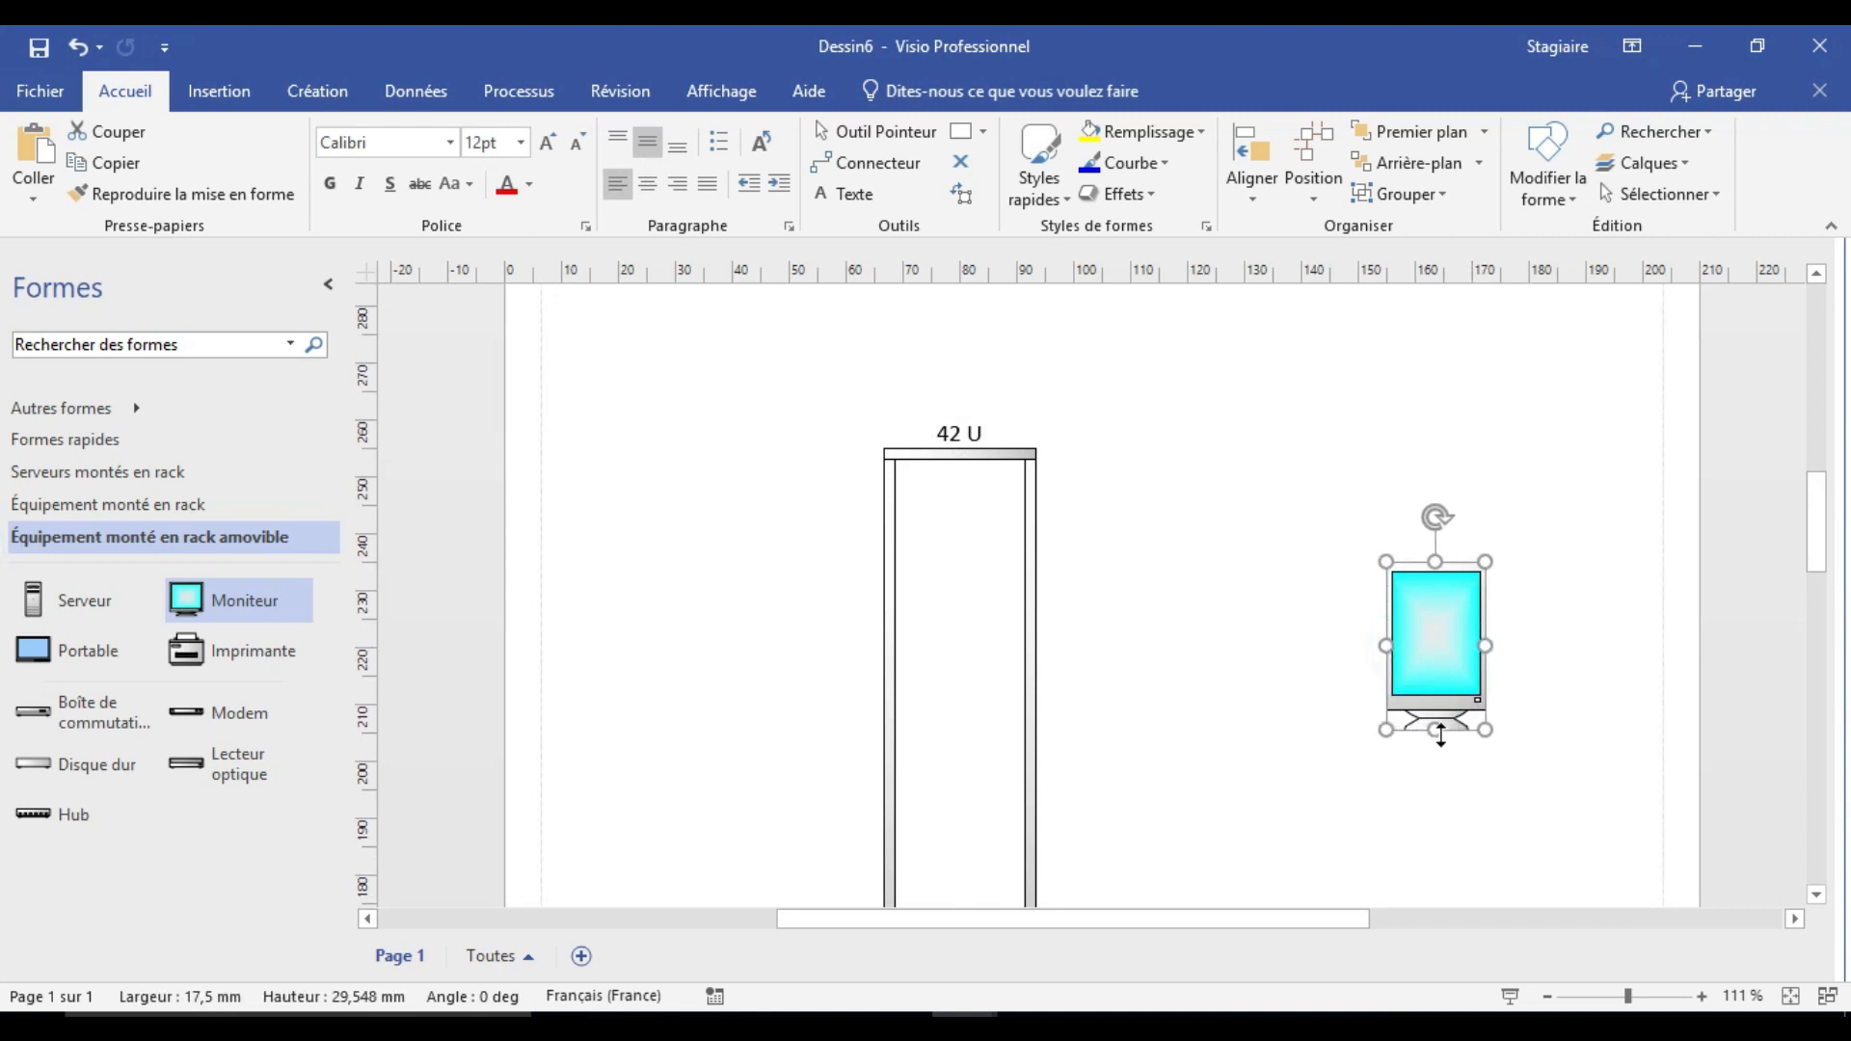
{"action": "left_click_drag", "start_coordinate": [1436, 730], "coordinate": [1436, 656]}
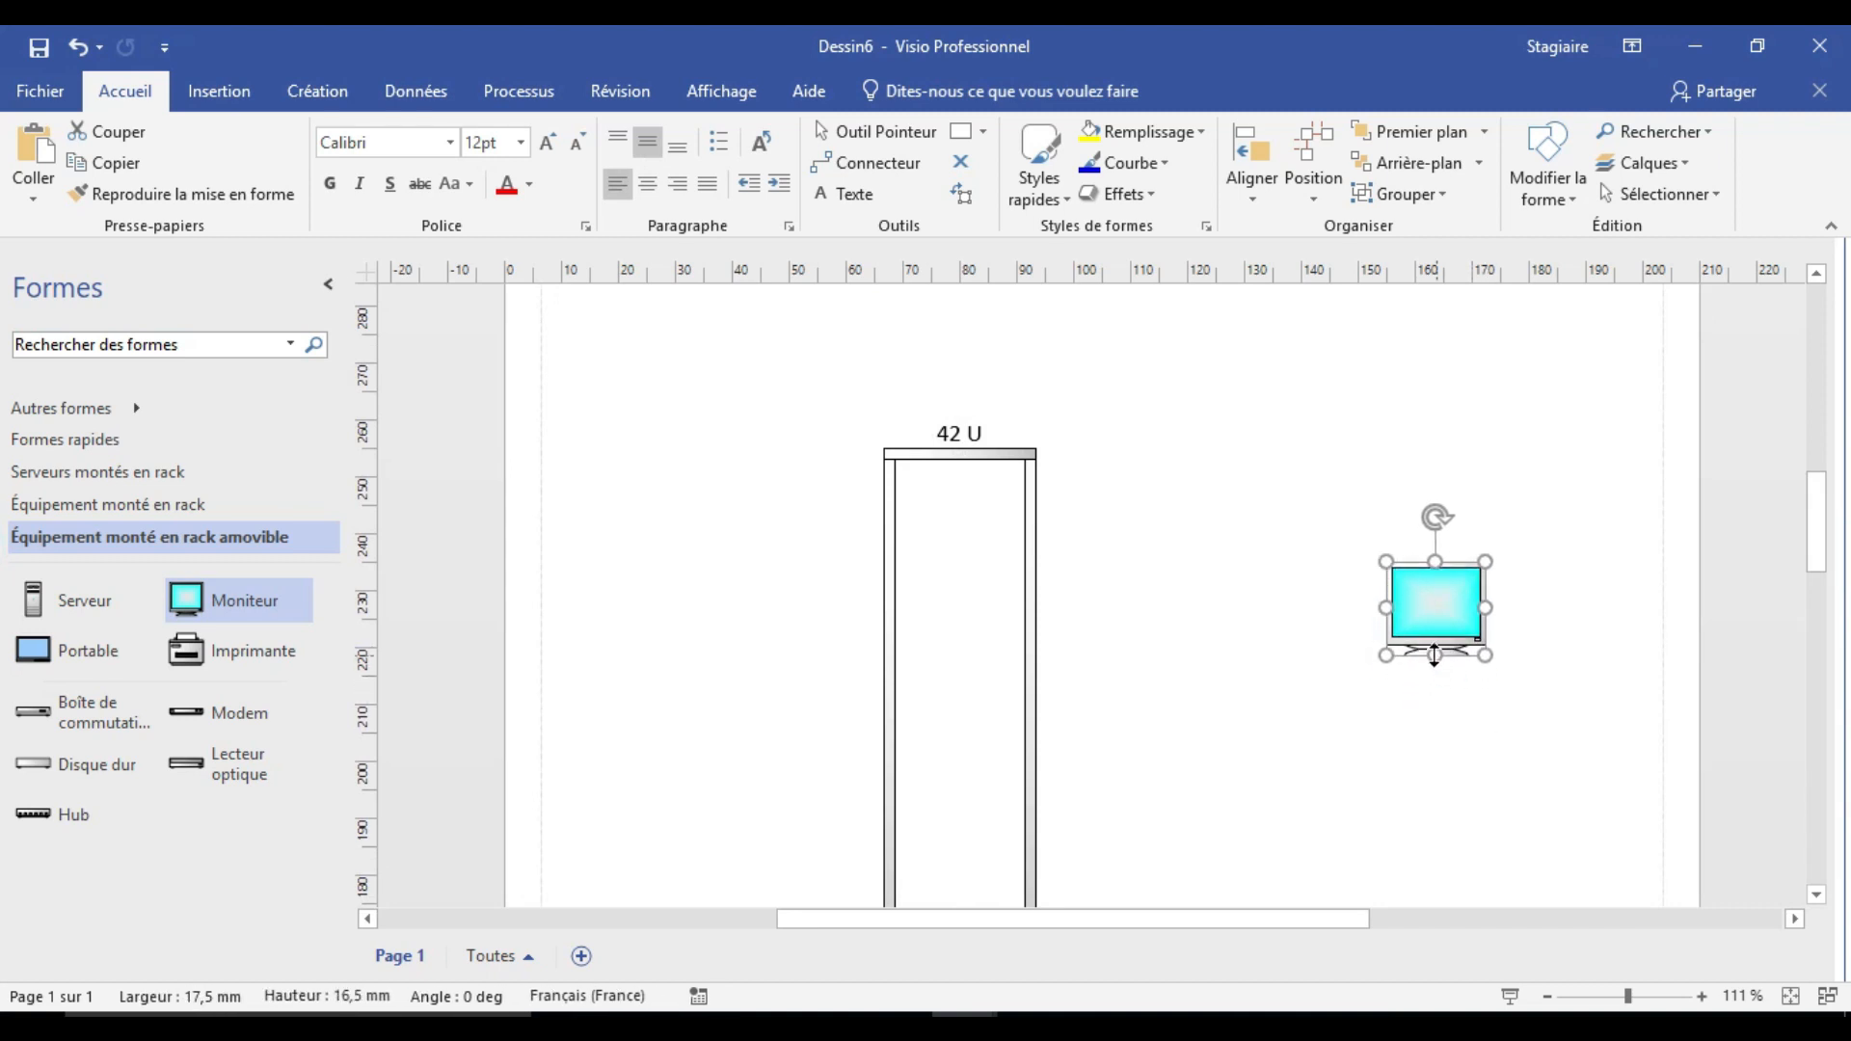
Widen the rack to about 28 mm and move the monitor inside its upper part.
{"action": "left_click", "coordinate": [1033, 664]}
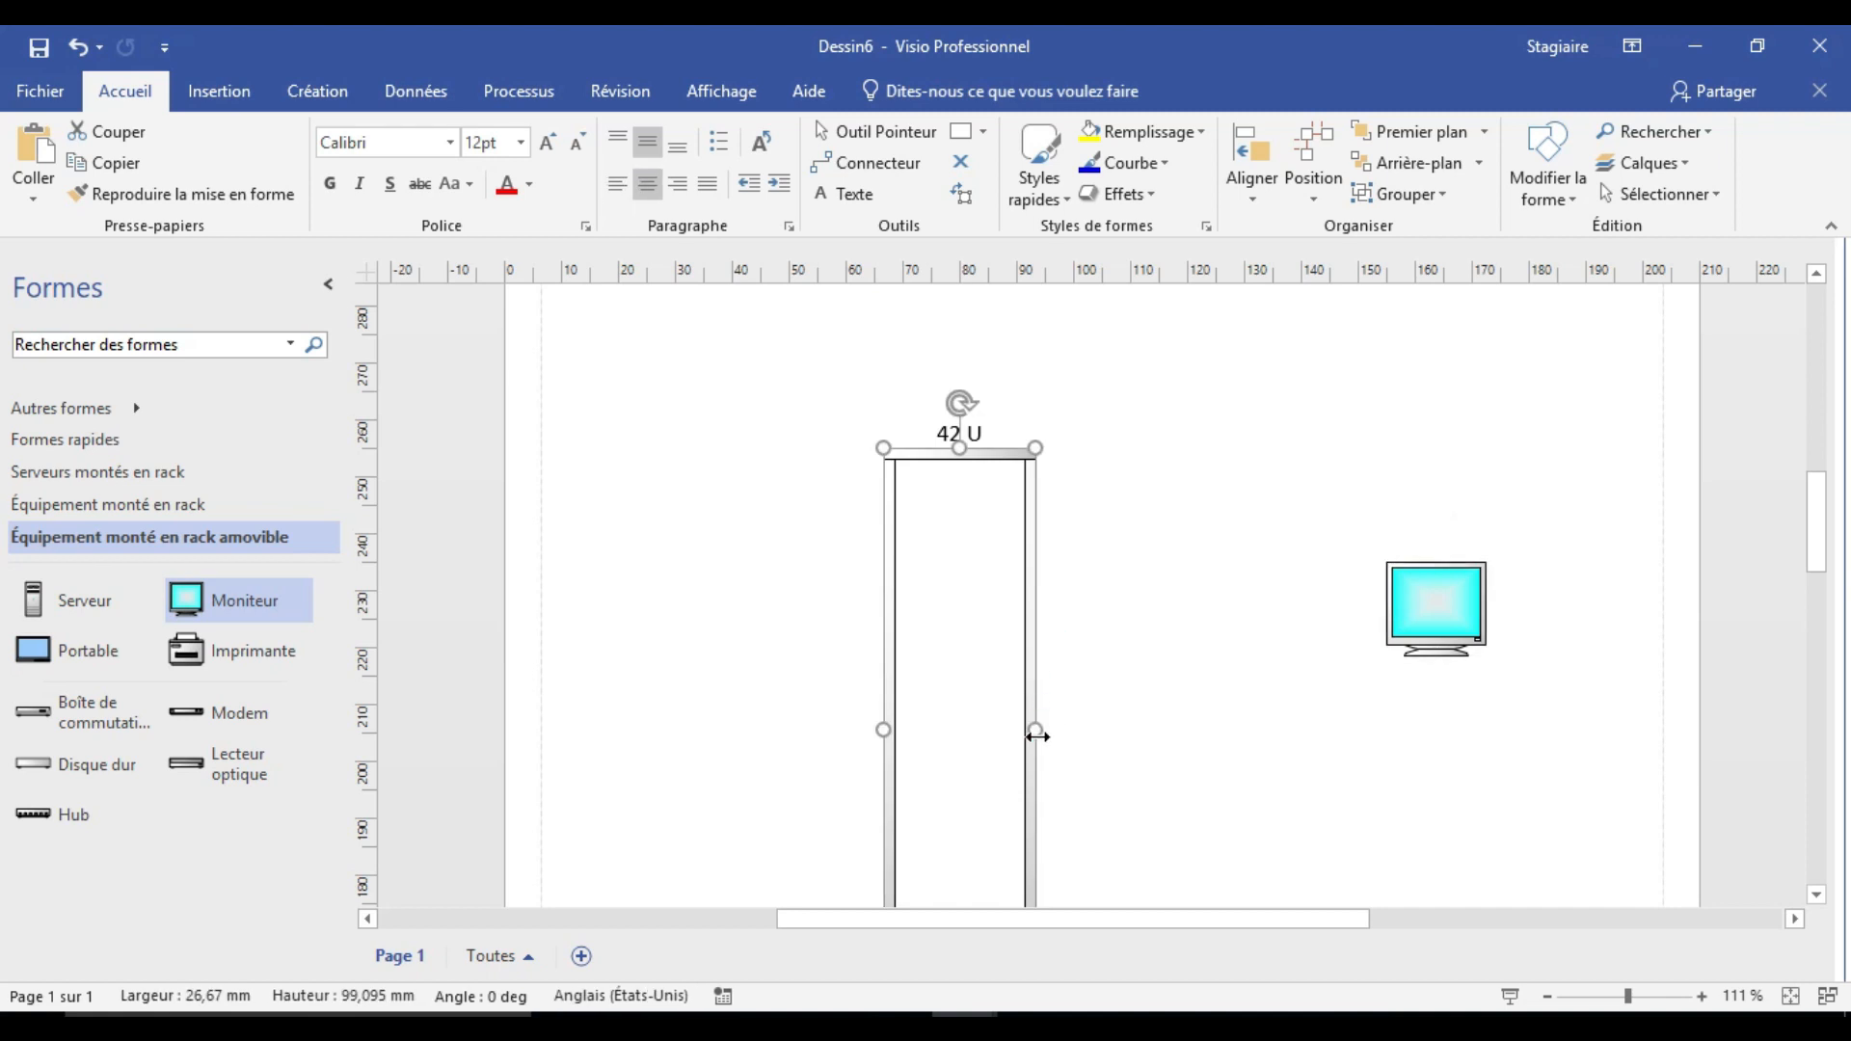
{"action": "left_click_drag", "start_coordinate": [1036, 730], "coordinate": [1050, 727]}
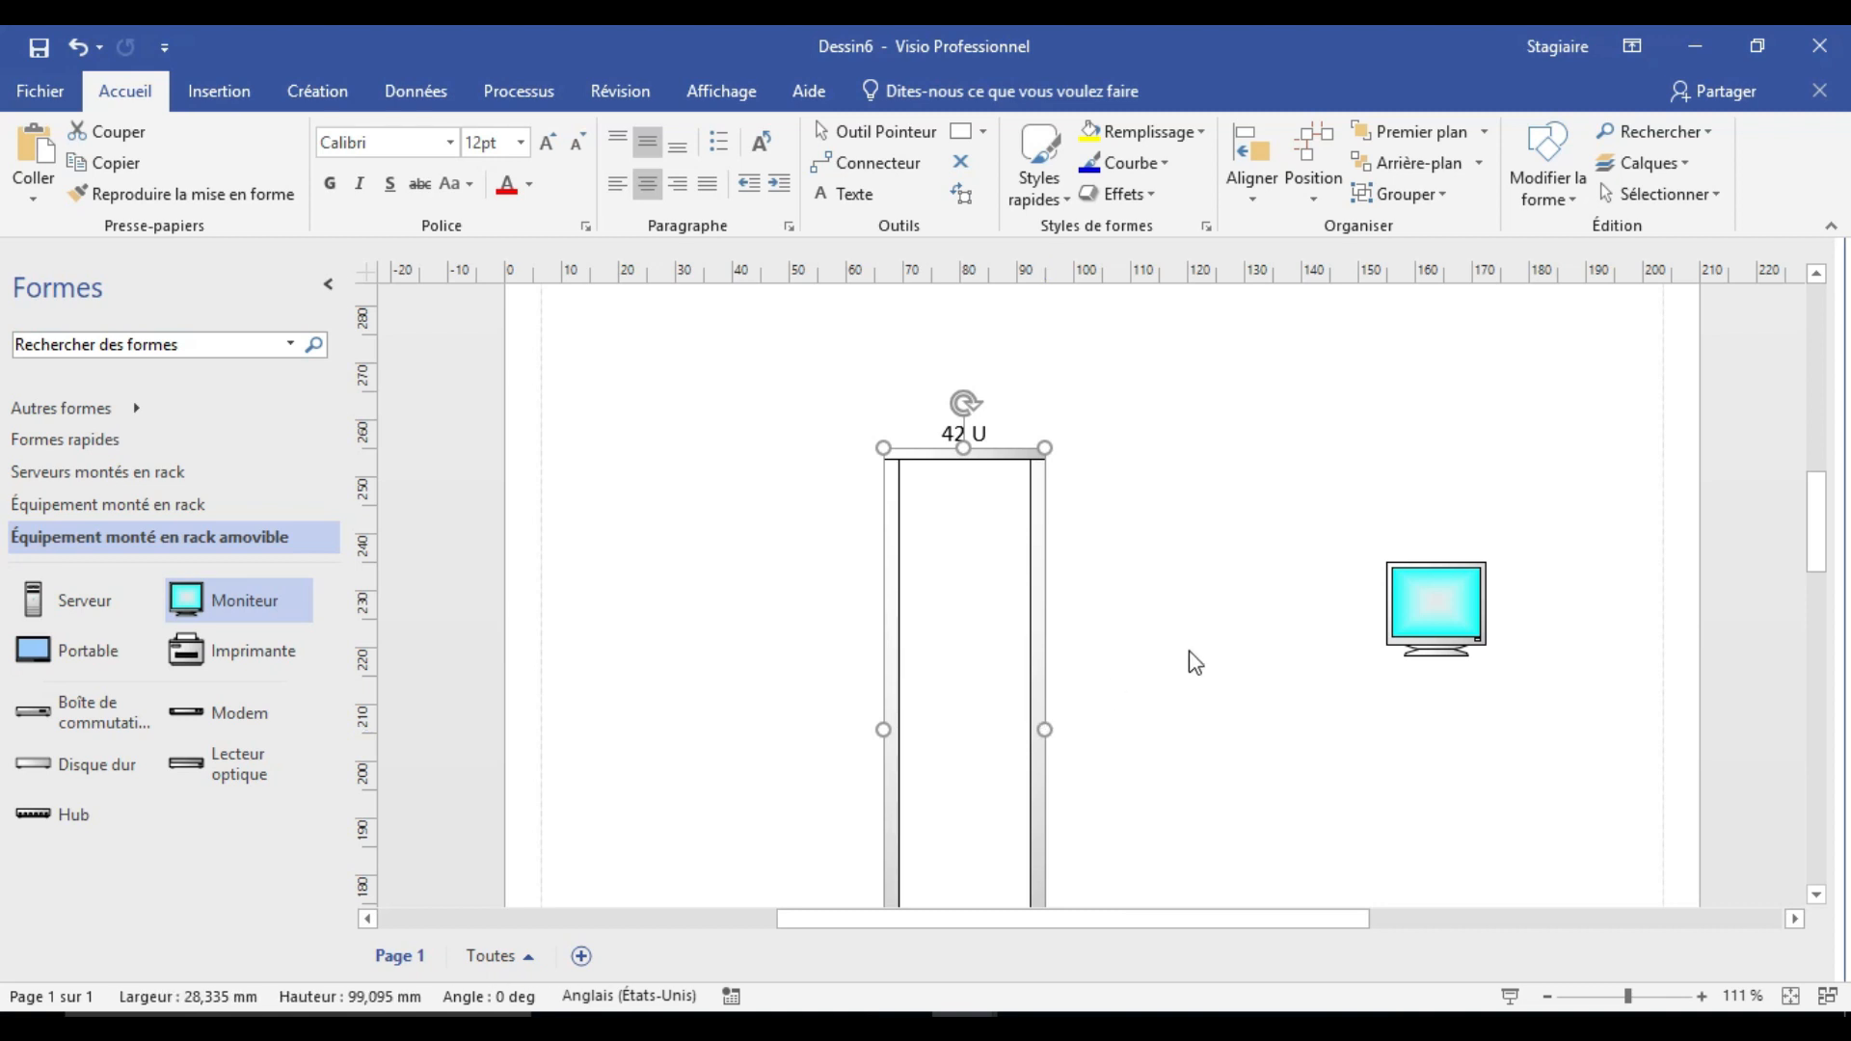
{"action": "left_click_drag", "start_coordinate": [1417, 607], "coordinate": [956, 641]}
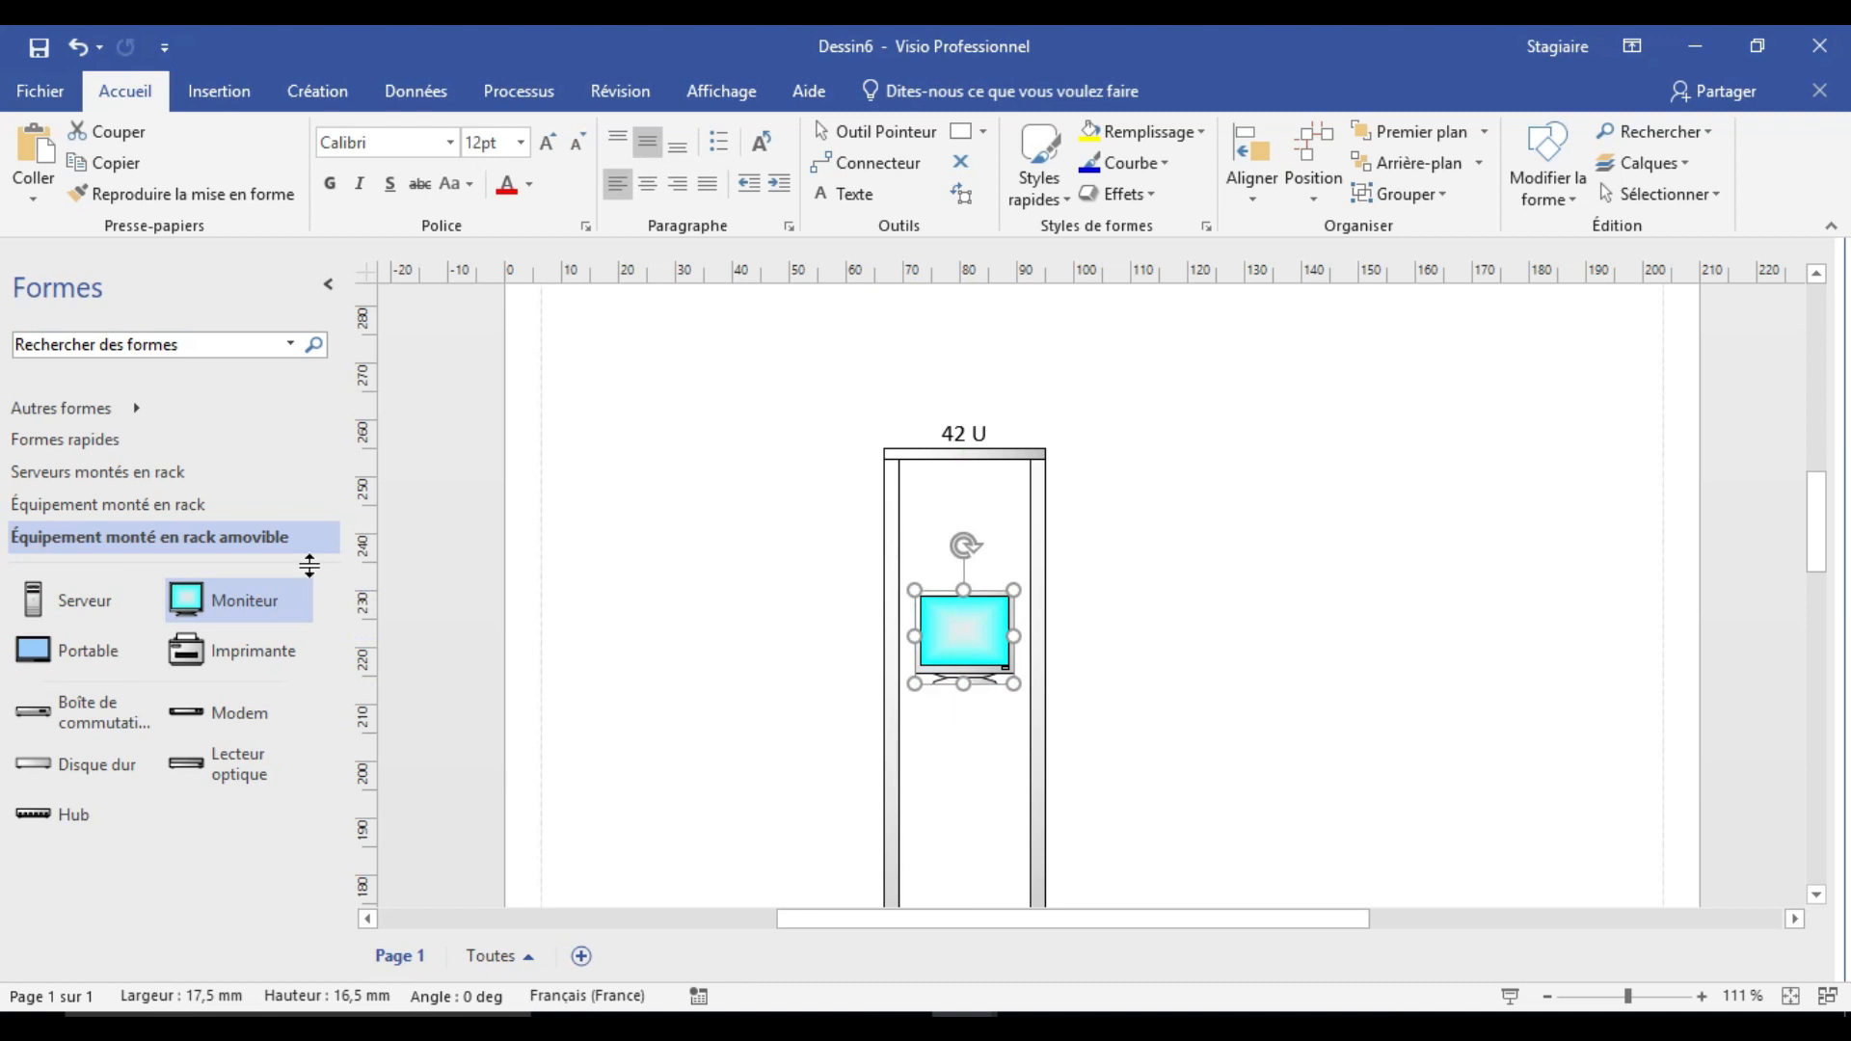
Search the shapes for "plateau" and place the Plateau pour clavier in the rack beneath the monitor.
{"action": "left_click", "coordinate": [236, 344]}
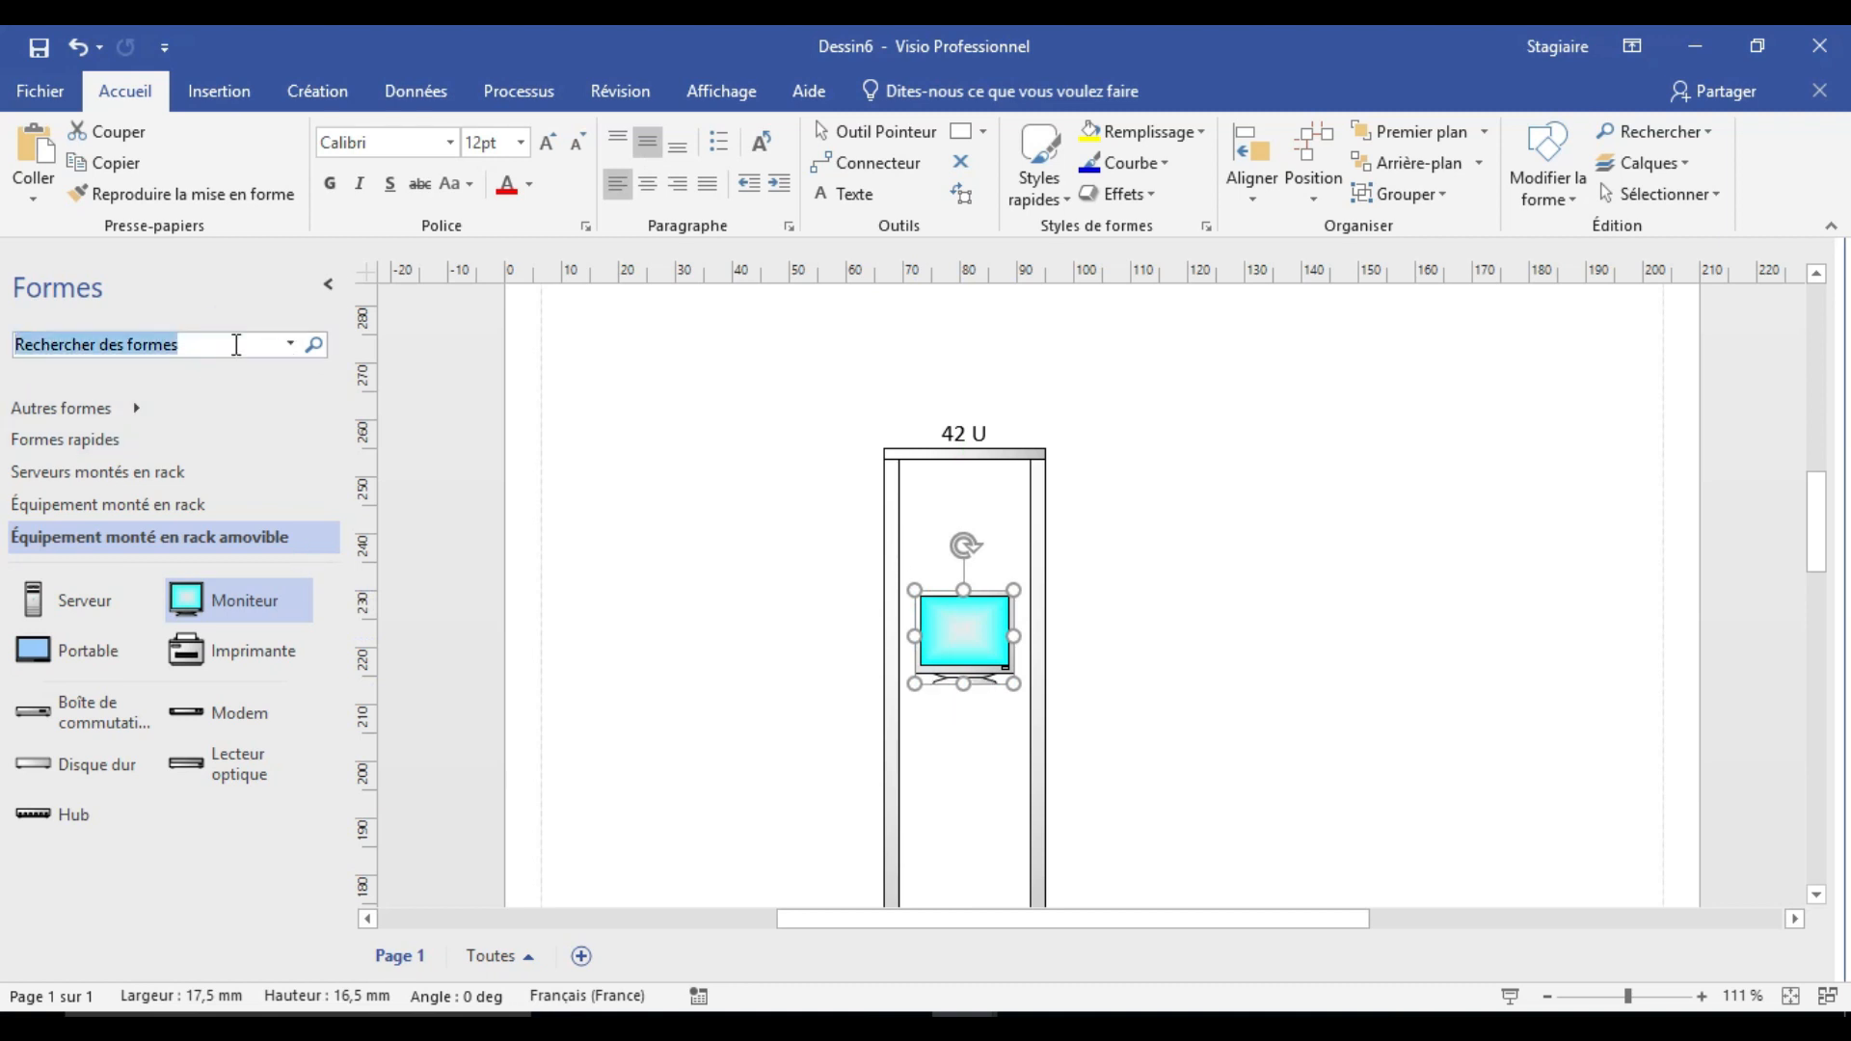
{"action": "type", "text": "pal"}
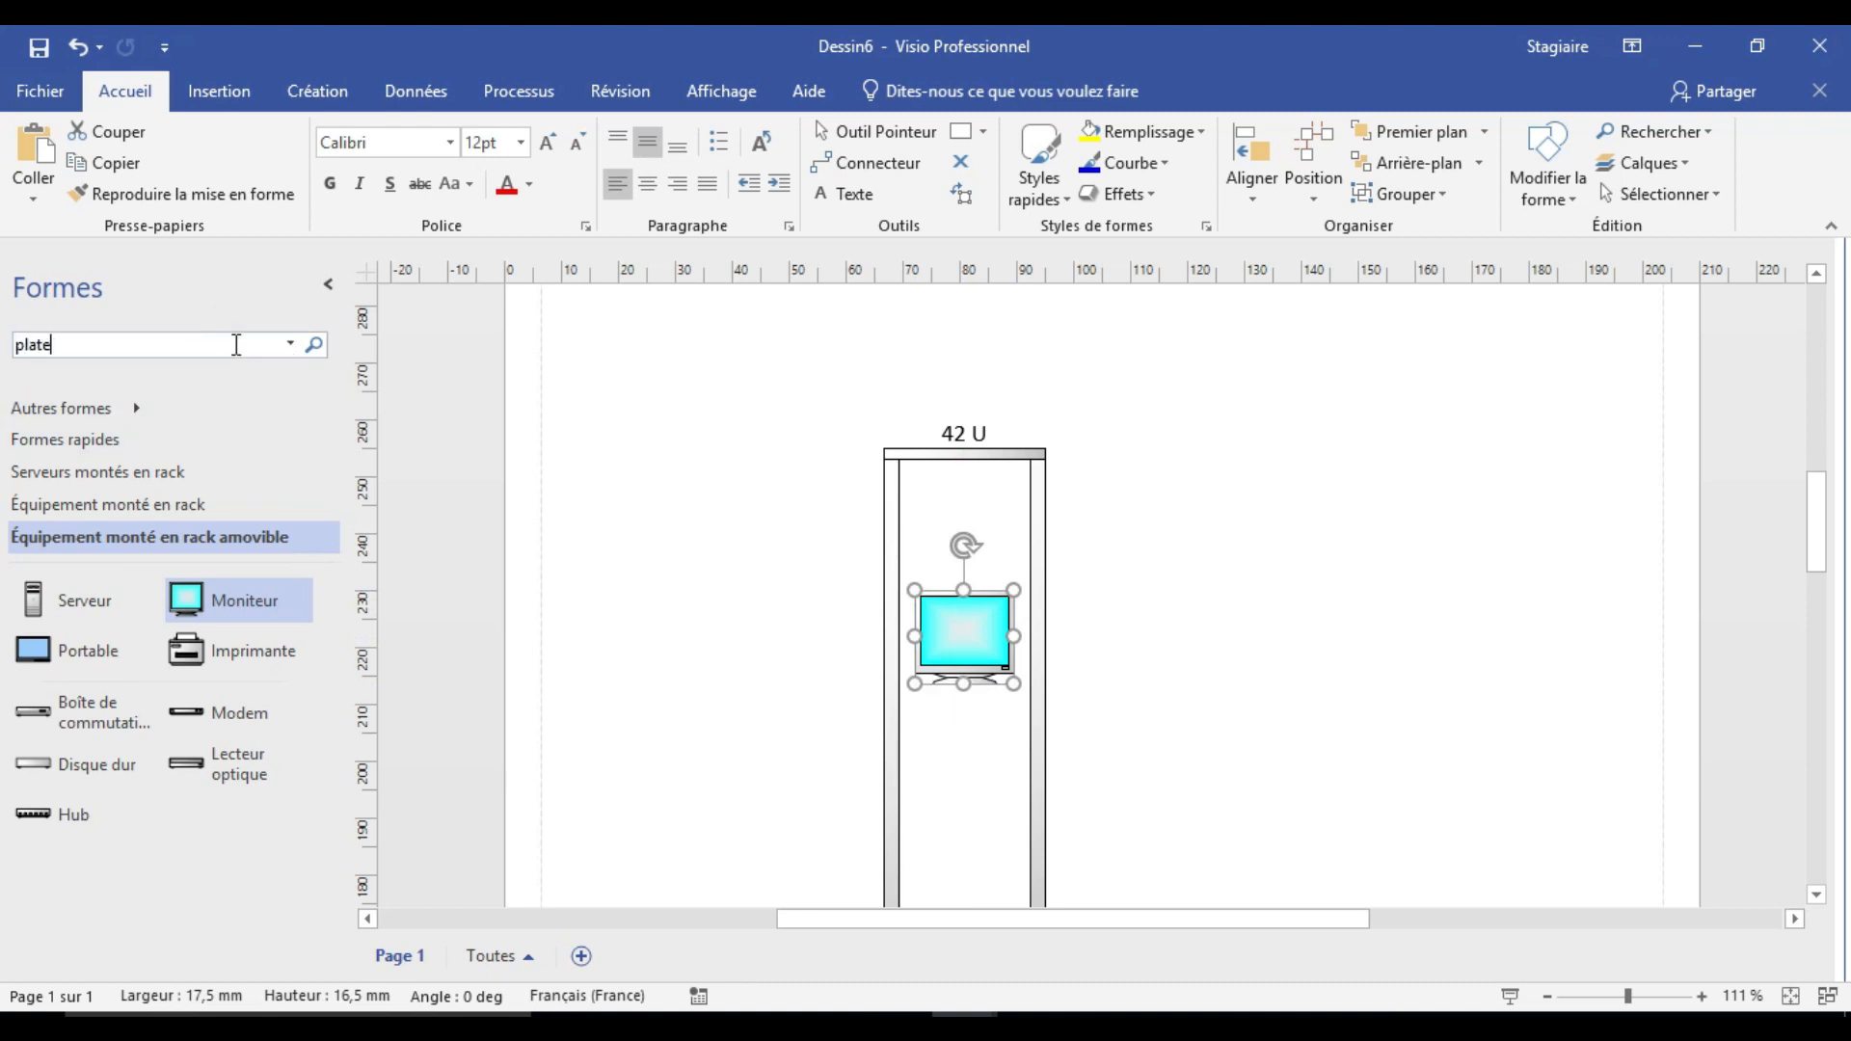
{"action": "type", "text": "teau"}
{"action": "key", "text": "Return"}
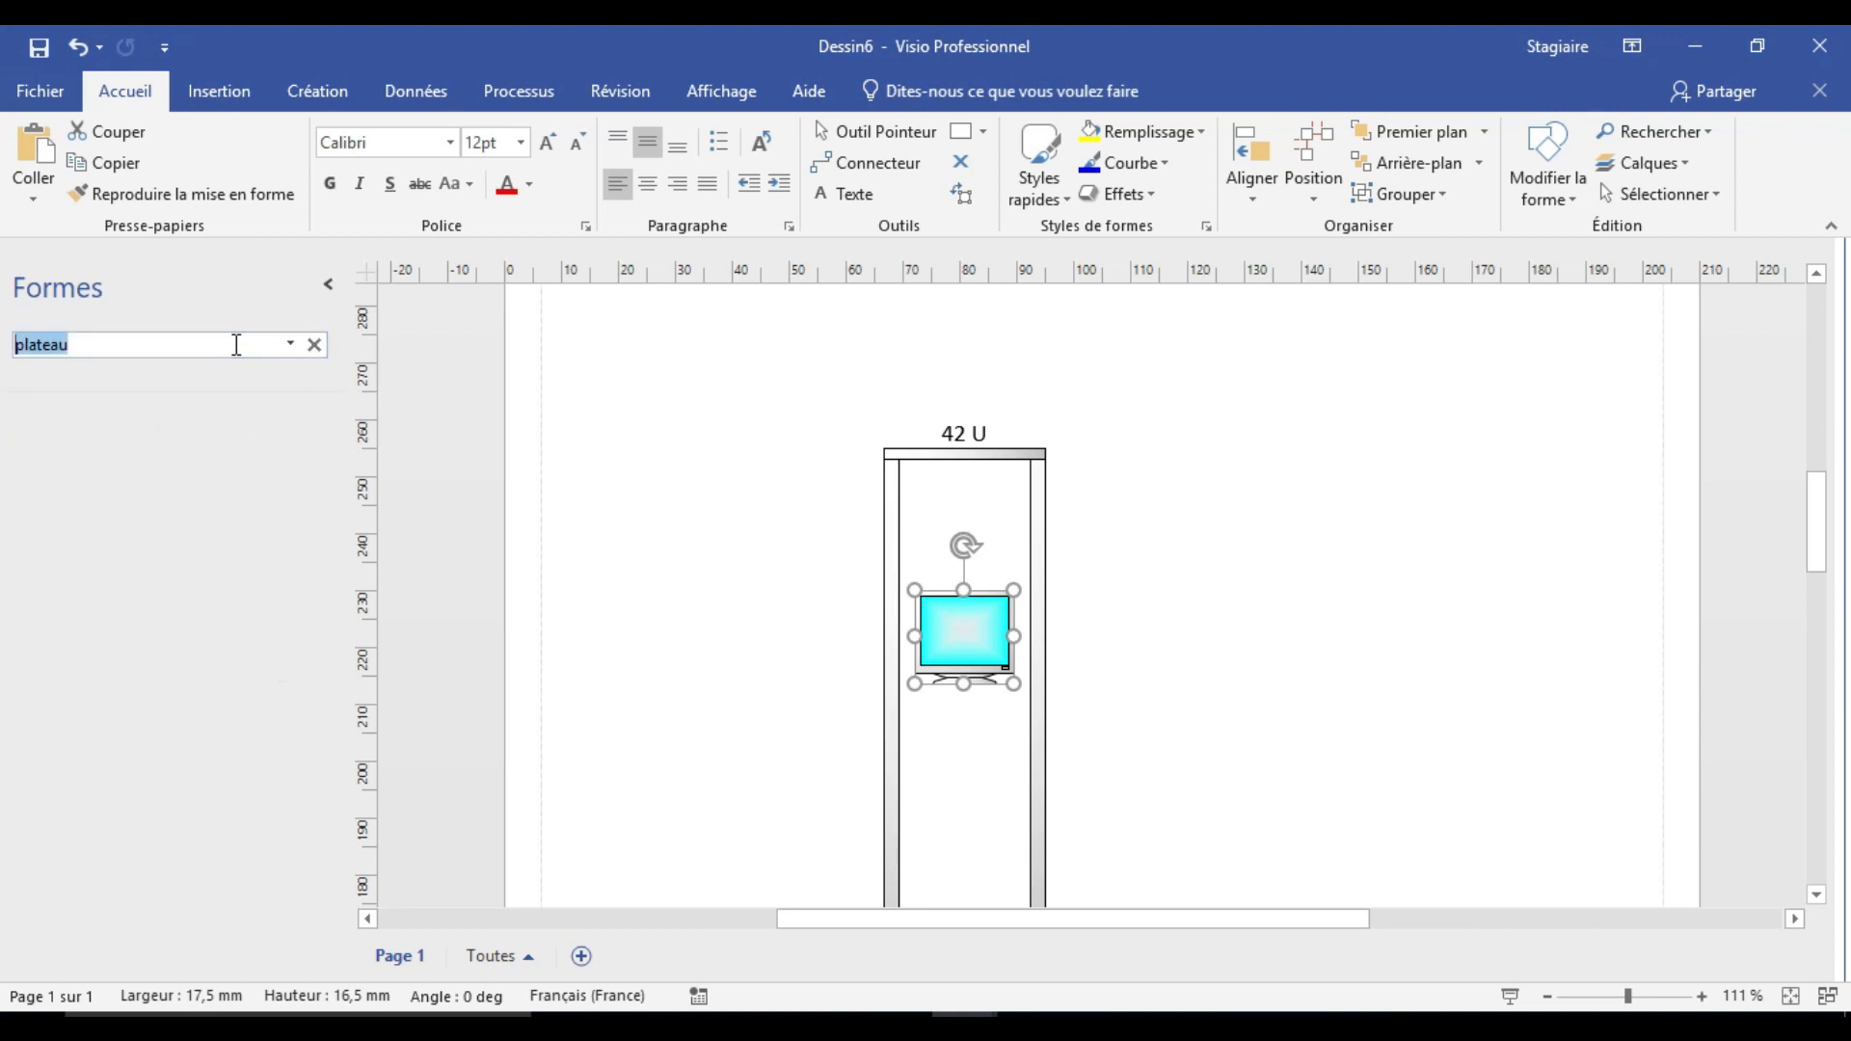
{"action": "left_click_drag", "start_coordinate": [101, 461], "coordinate": [957, 686]}
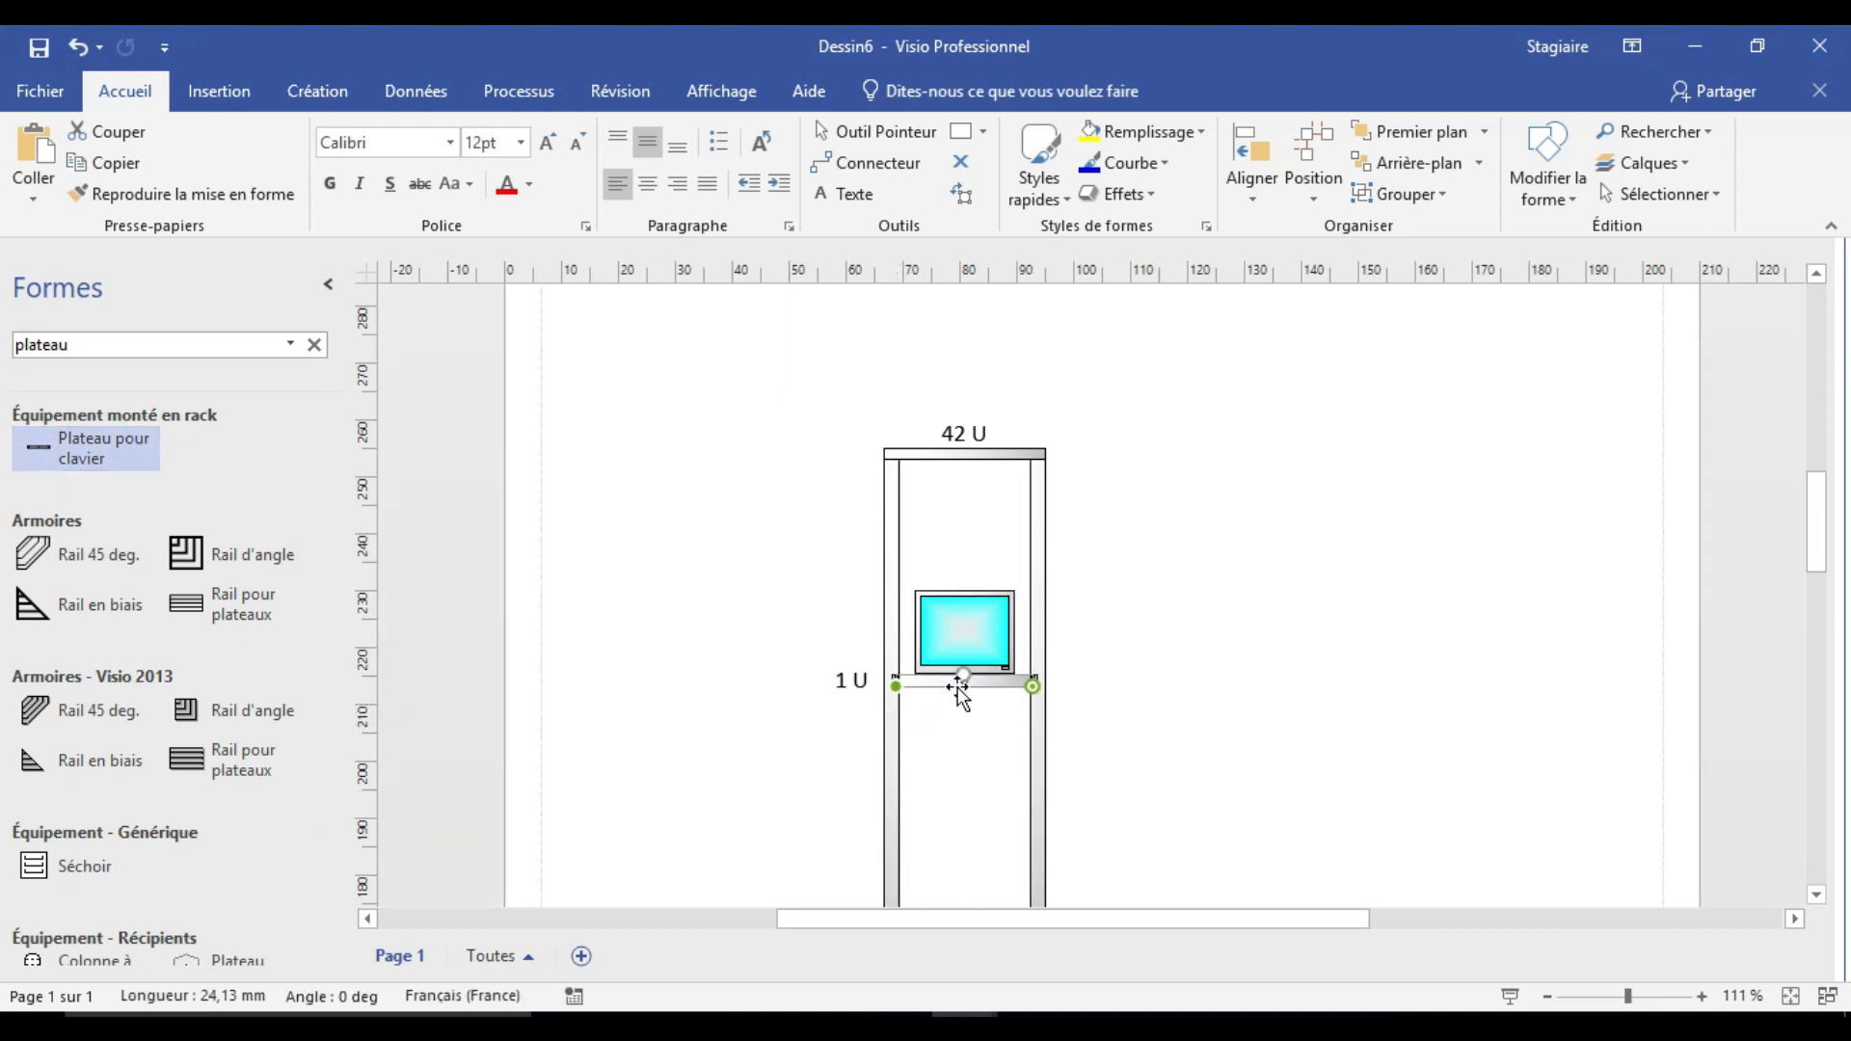
Lower the keyboard tray slightly in the rack and set the monitor directly on top of it.
{"action": "key", "text": "Down"}
{"action": "key", "text": "Down"}
{"action": "key", "text": "Up"}
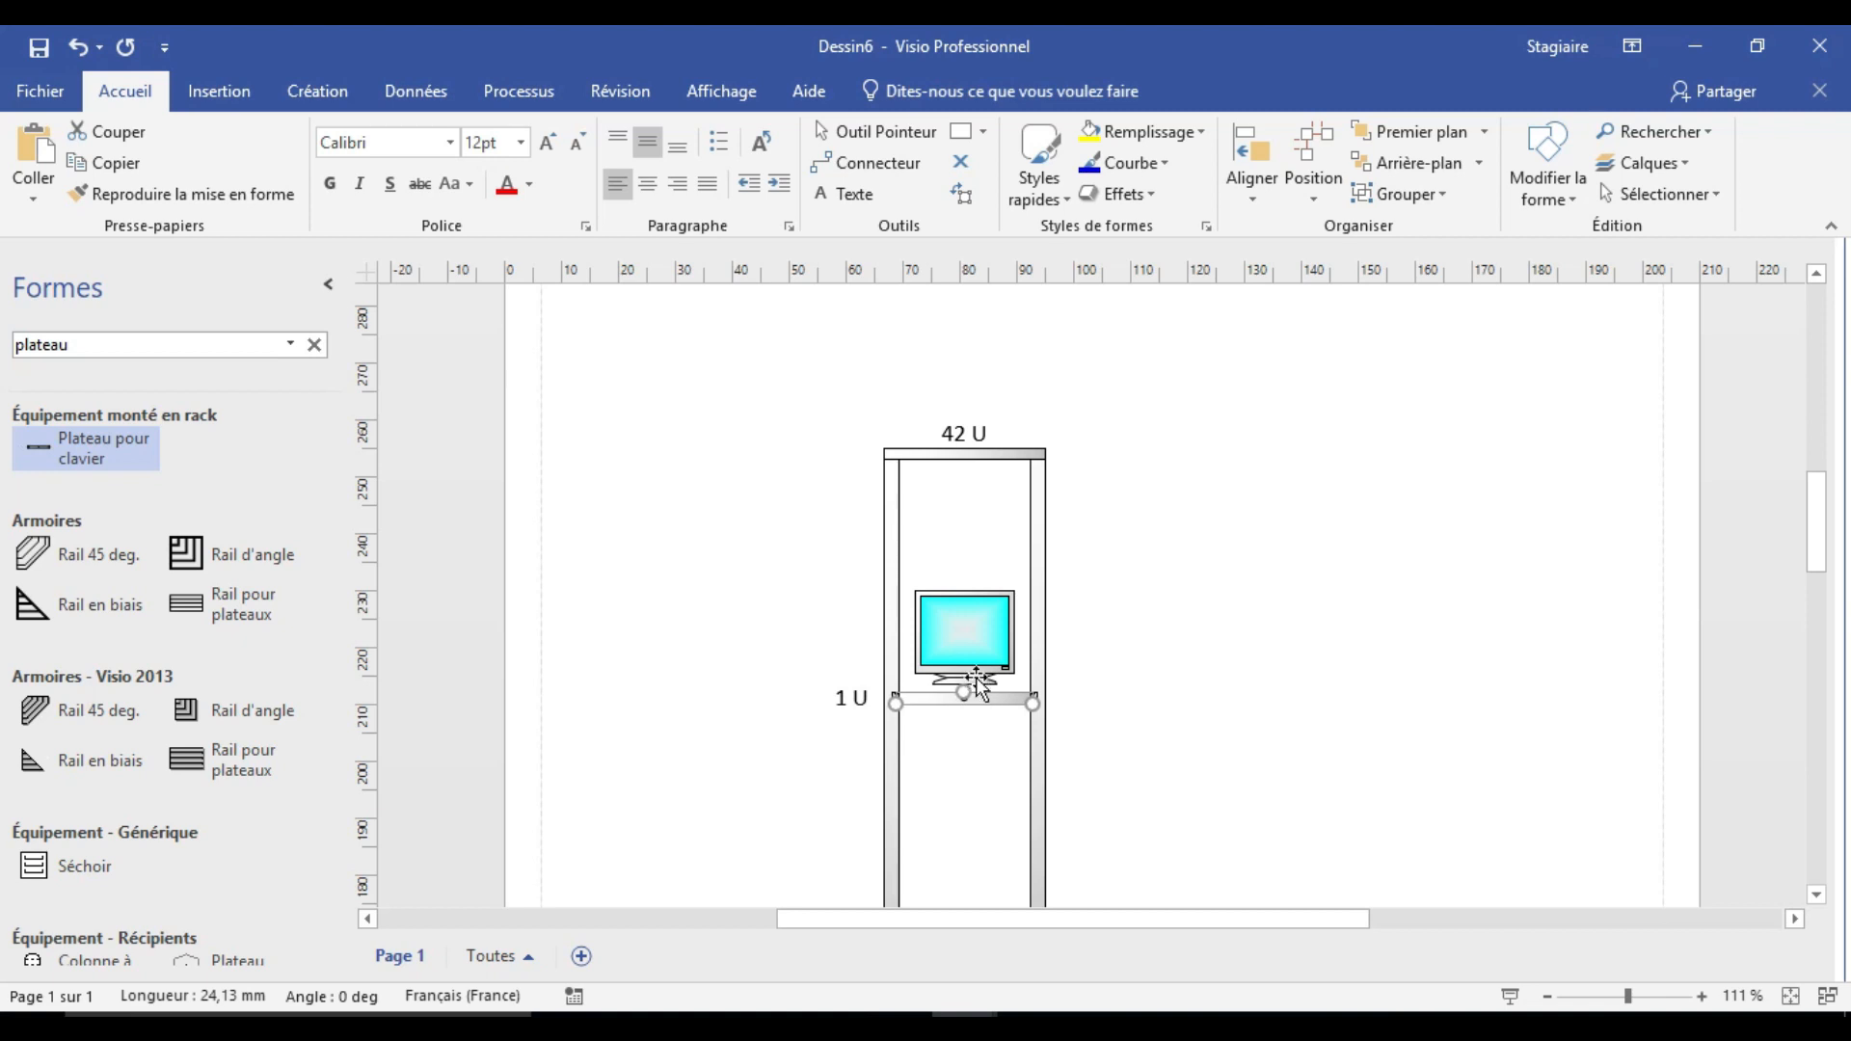
{"action": "left_click_drag", "start_coordinate": [978, 644], "coordinate": [978, 661]}
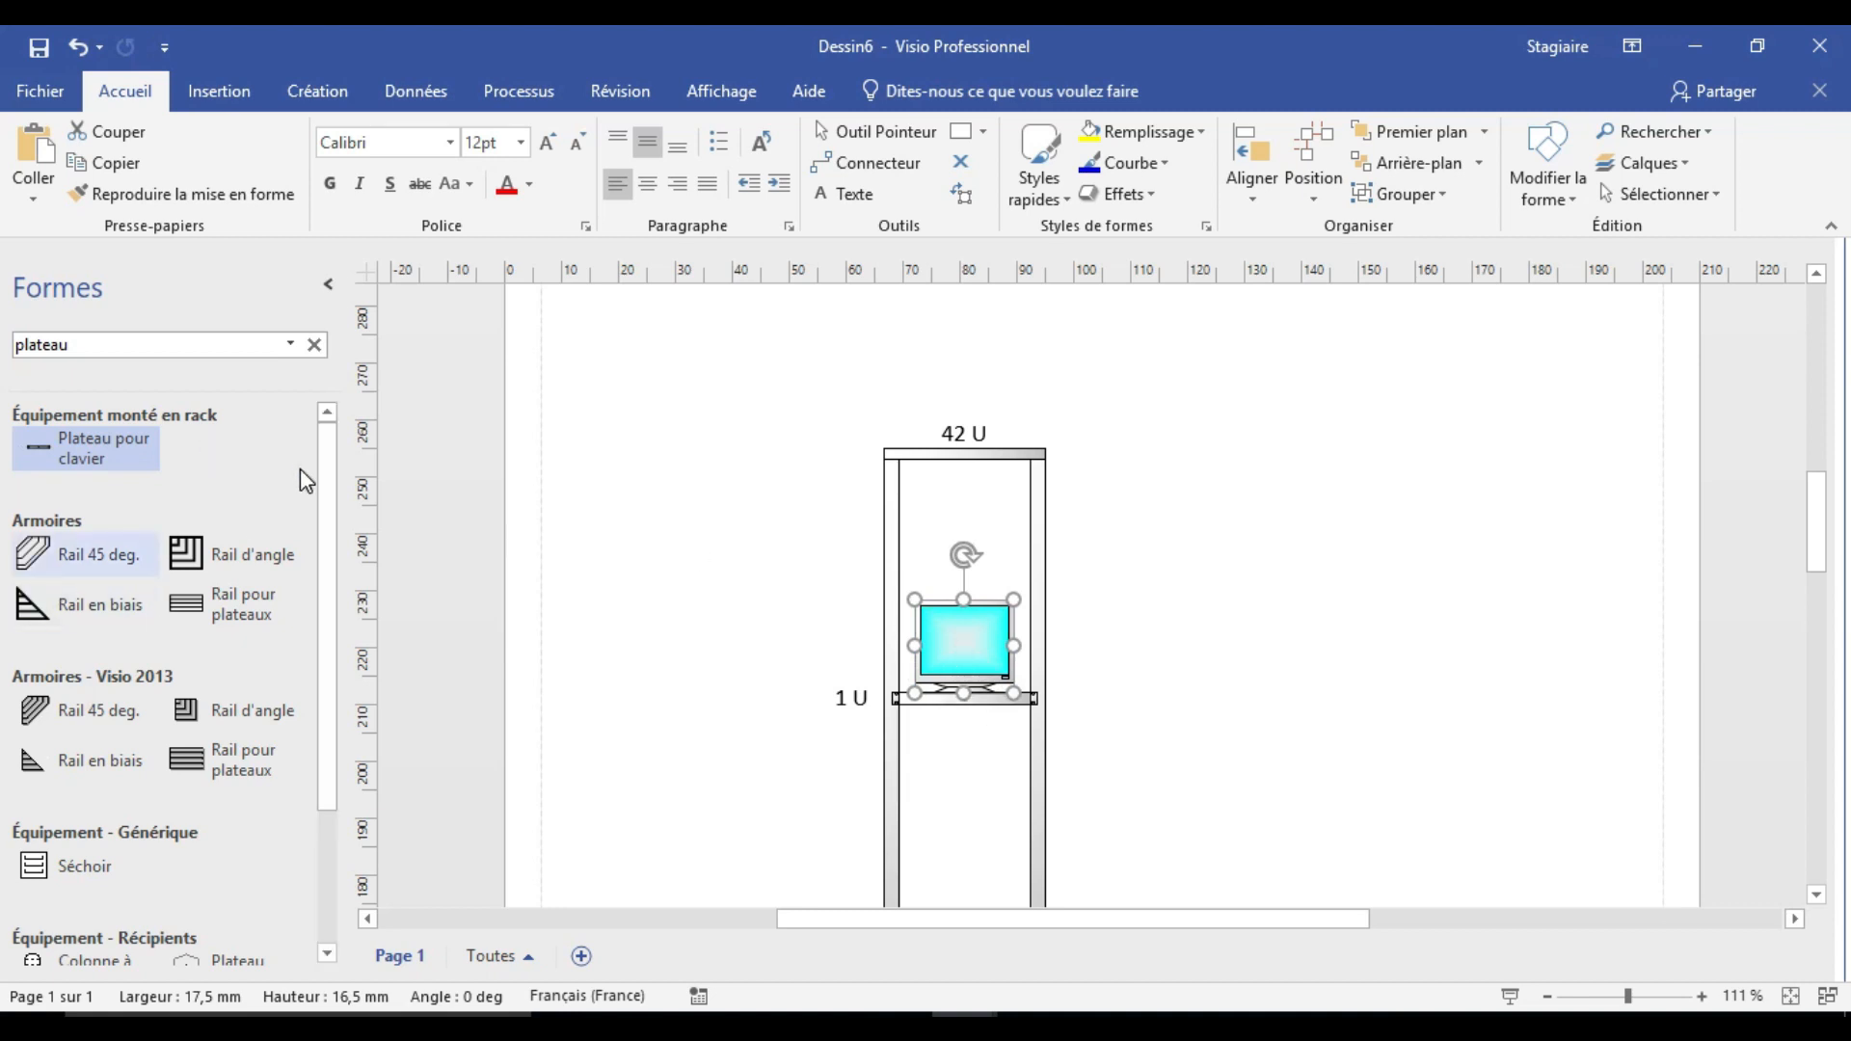
Mount two 3 U Contrôleur RAID shapes from the stencil Équipement monté en rack, one above the other at the base of the rack.
{"action": "left_click", "coordinate": [313, 345]}
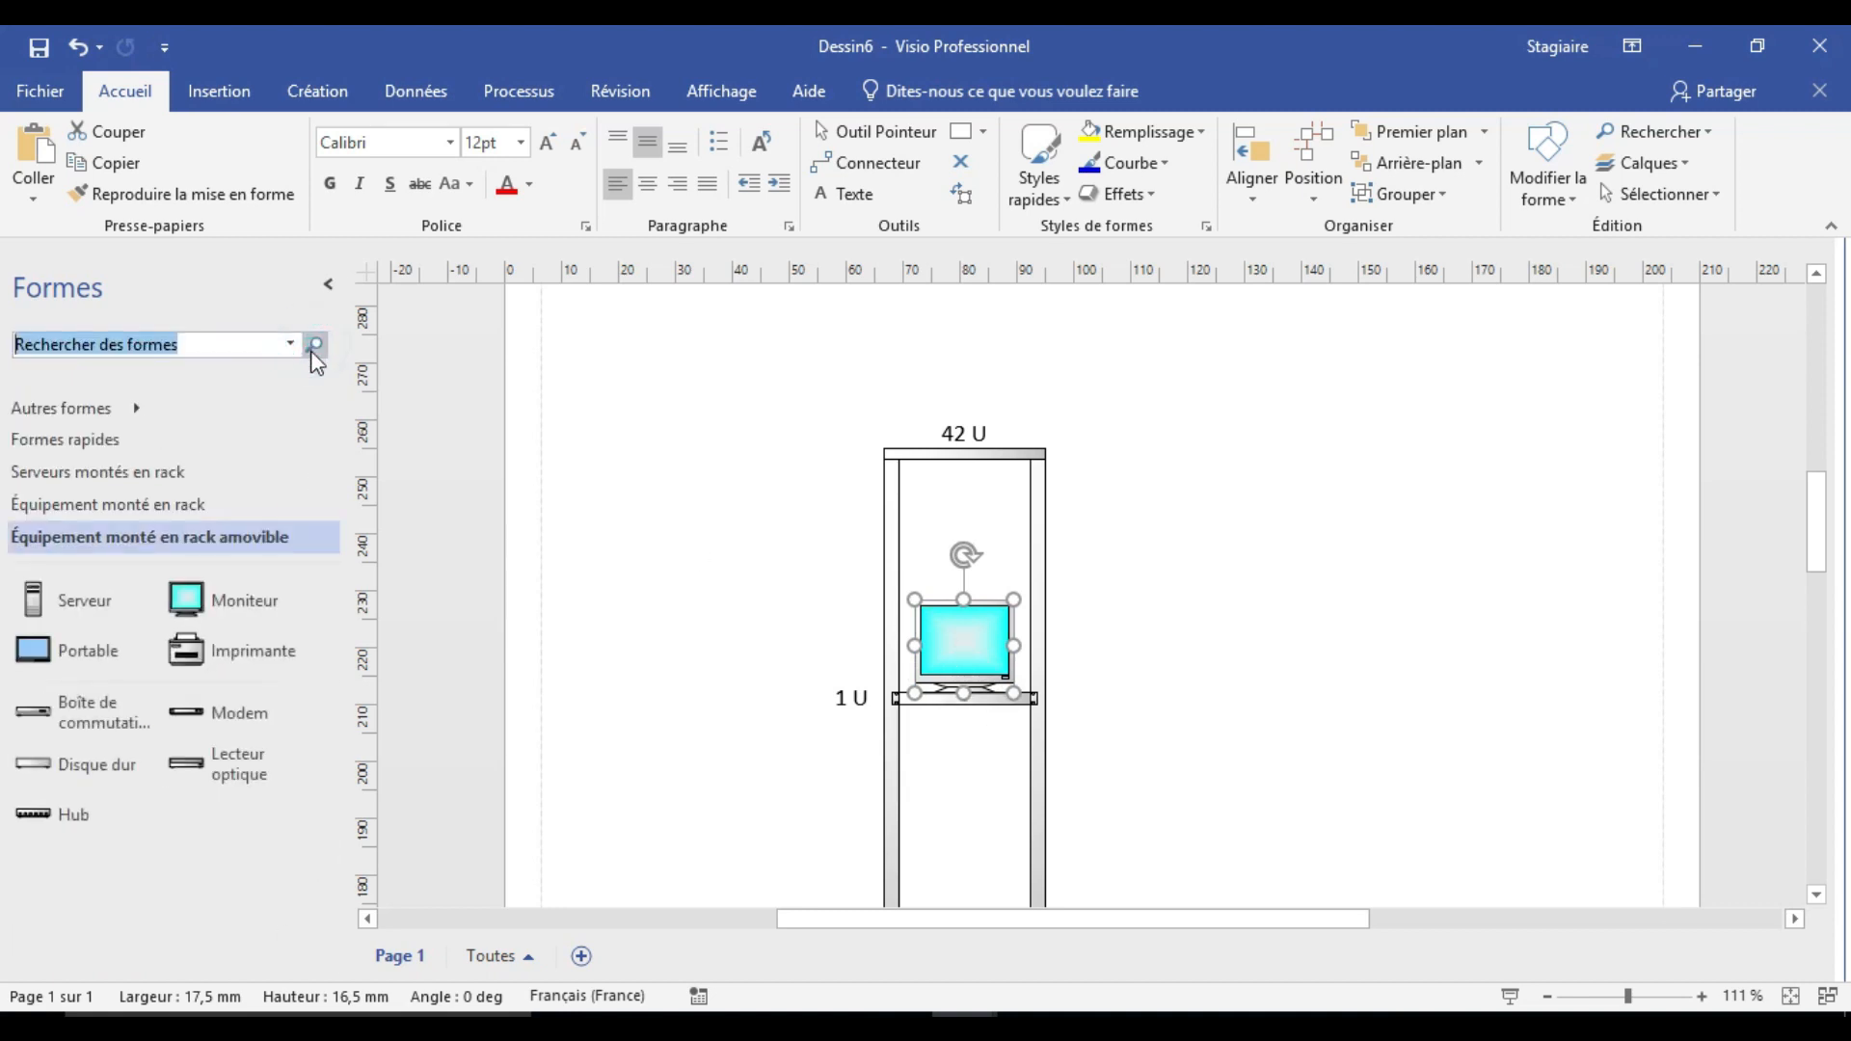
{"action": "left_click", "coordinate": [204, 513]}
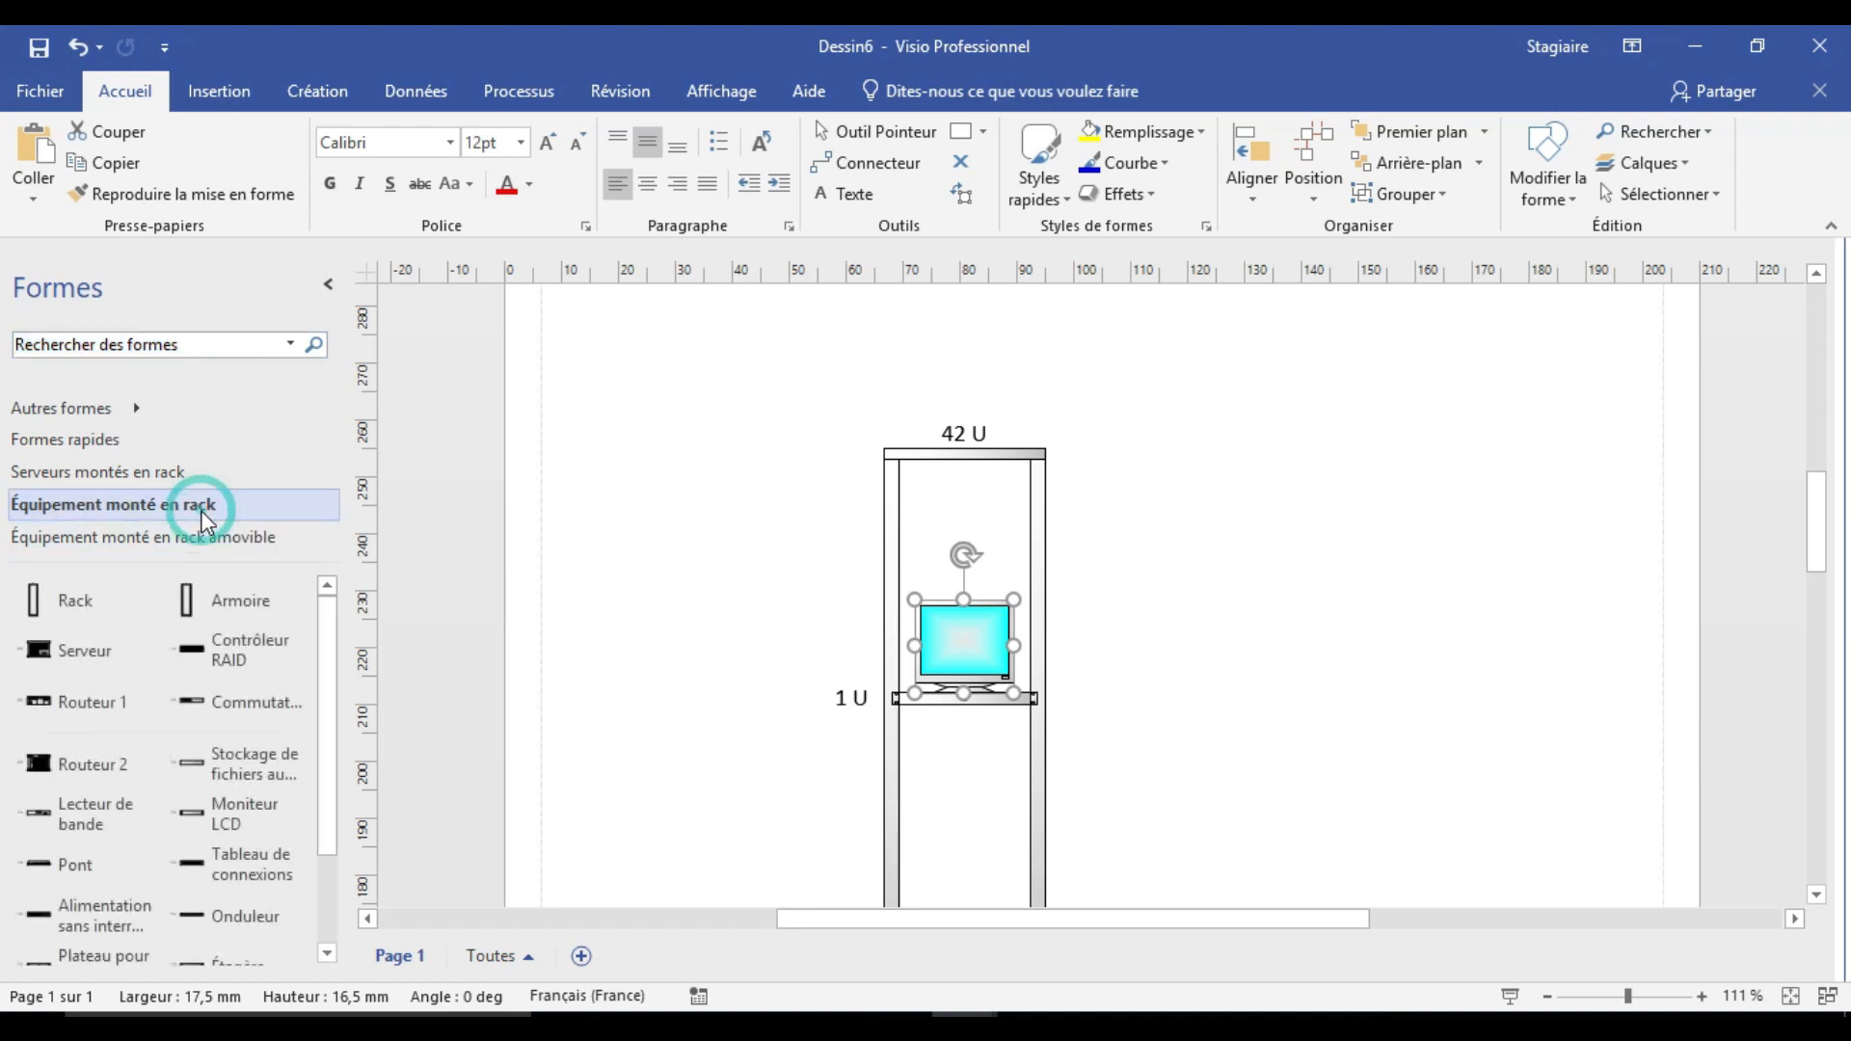
{"action": "left_click_drag", "start_coordinate": [227, 663], "coordinate": [1319, 690]}
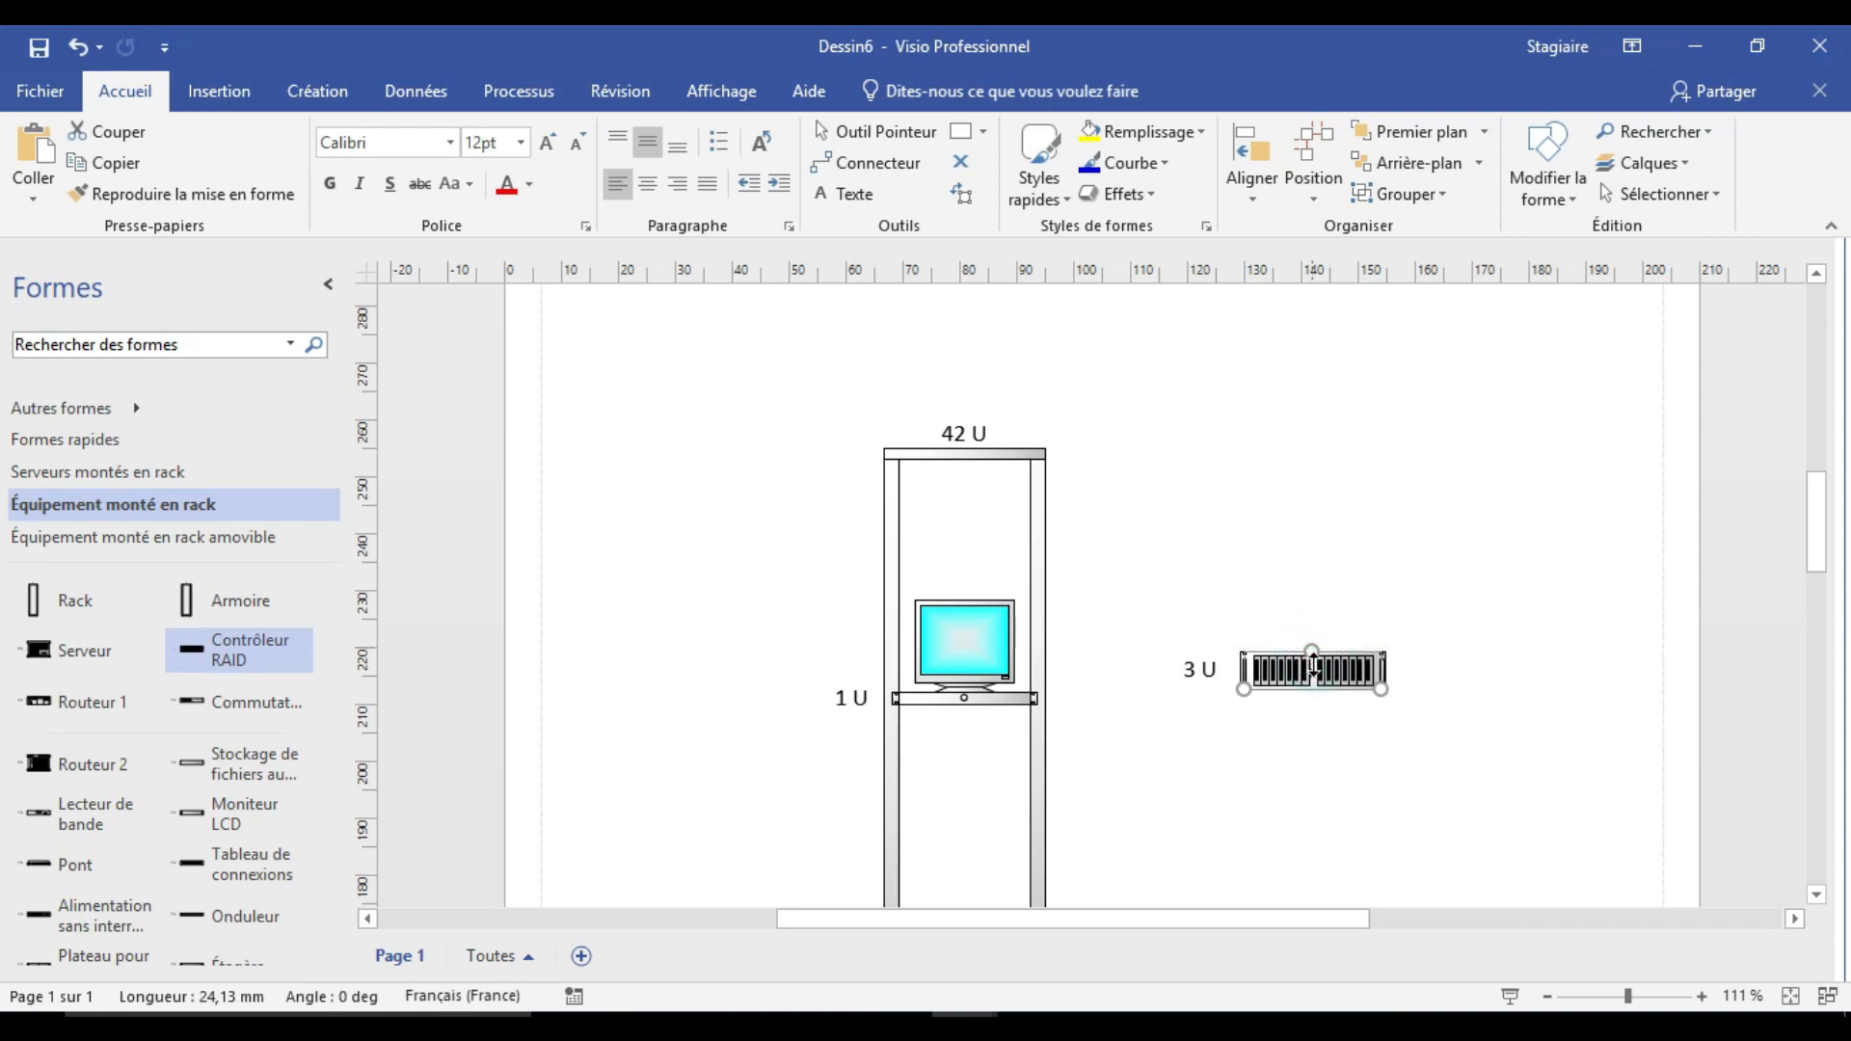
{"action": "left_click_drag", "start_coordinate": [1829, 548], "coordinate": [1830, 585]}
{"action": "left_click_drag", "start_coordinate": [1351, 414], "coordinate": [1012, 709]}
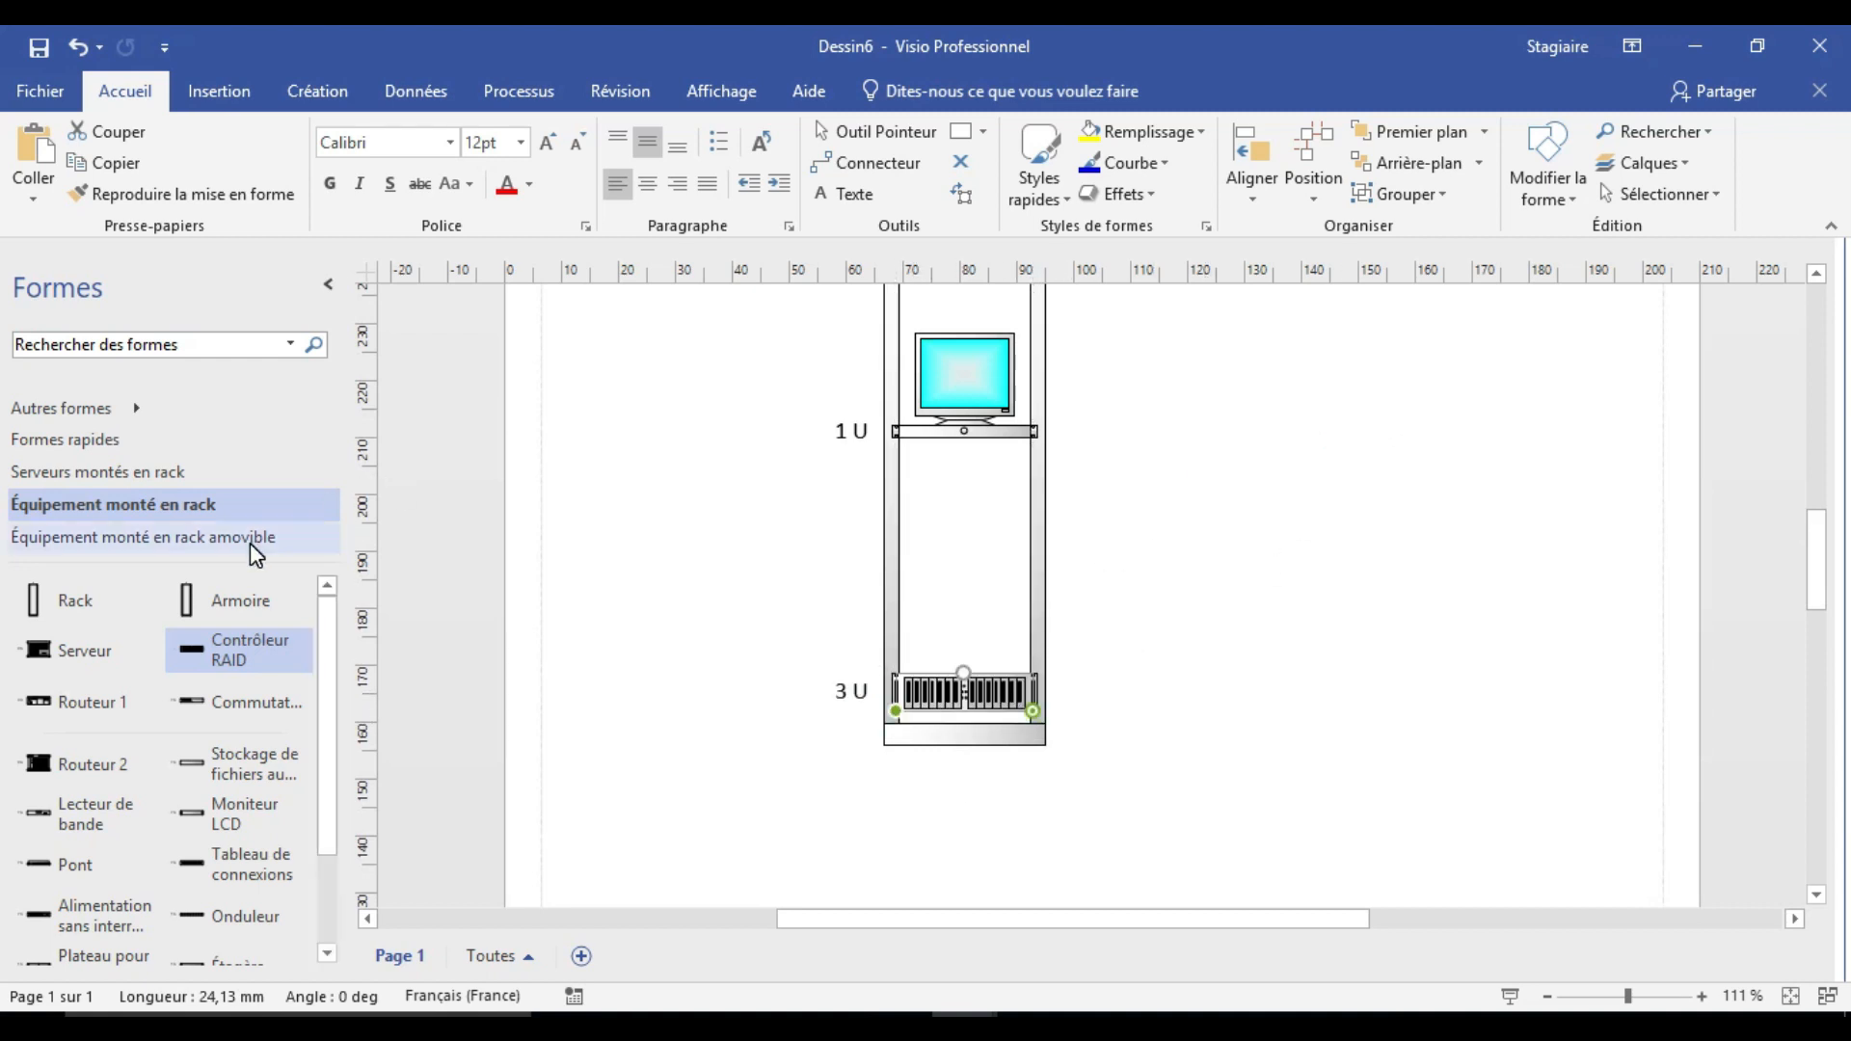
{"action": "left_click_drag", "start_coordinate": [260, 649], "coordinate": [964, 636]}
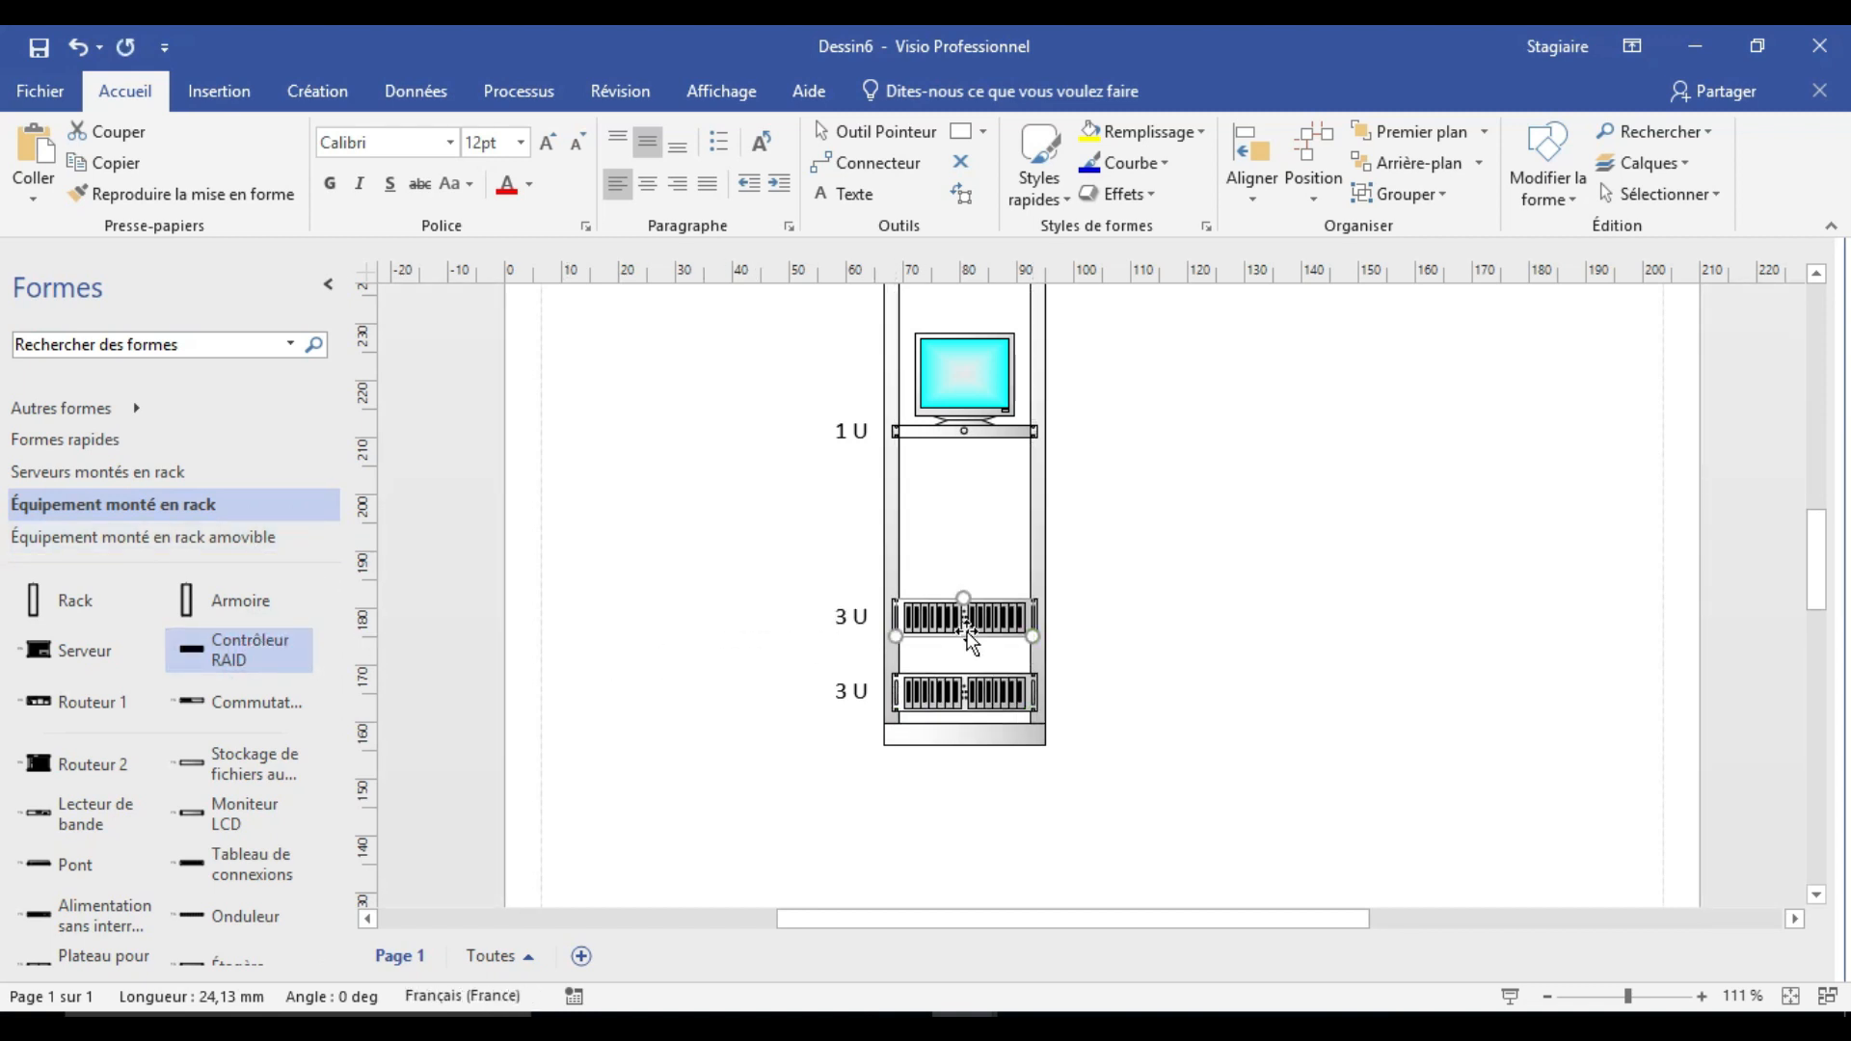
{"action": "key", "text": "ctrl+z"}
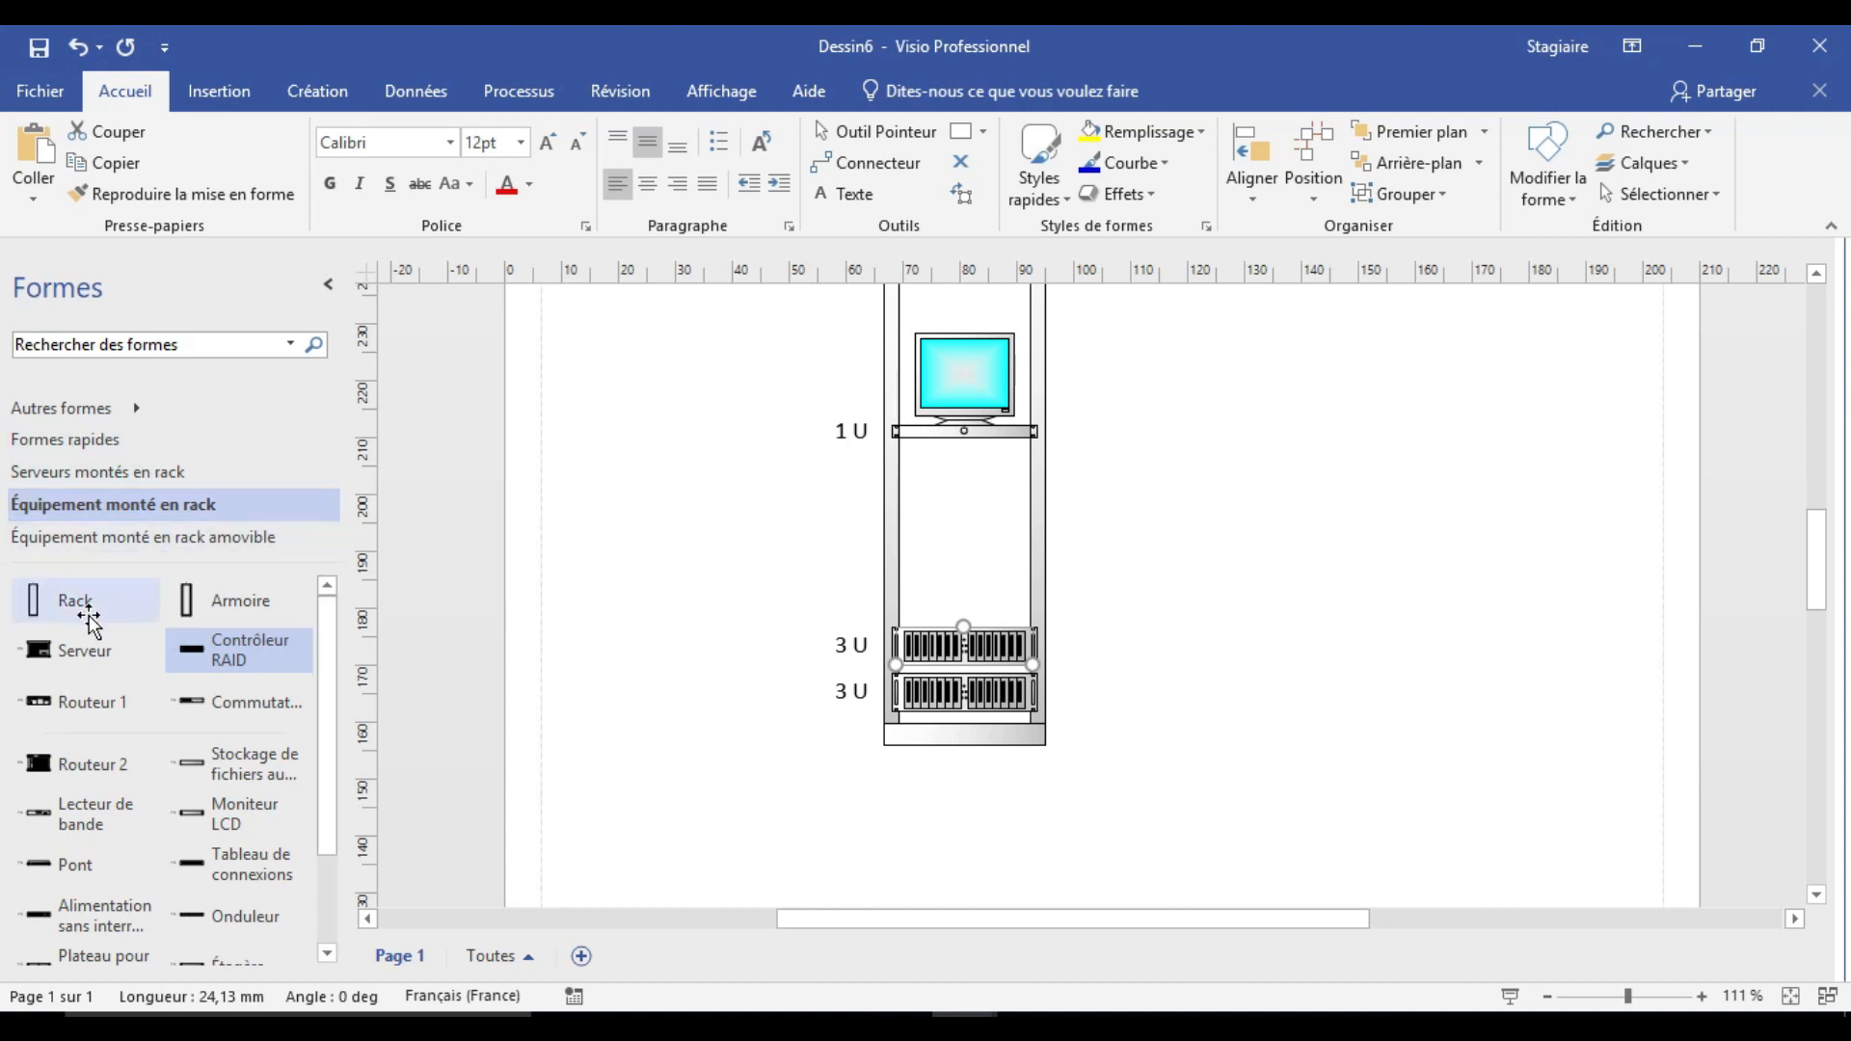
Mount a 1 U Serveur shape in the rack directly above the two RAID controllers.
{"action": "left_click_drag", "start_coordinate": [85, 651], "coordinate": [1314, 498]}
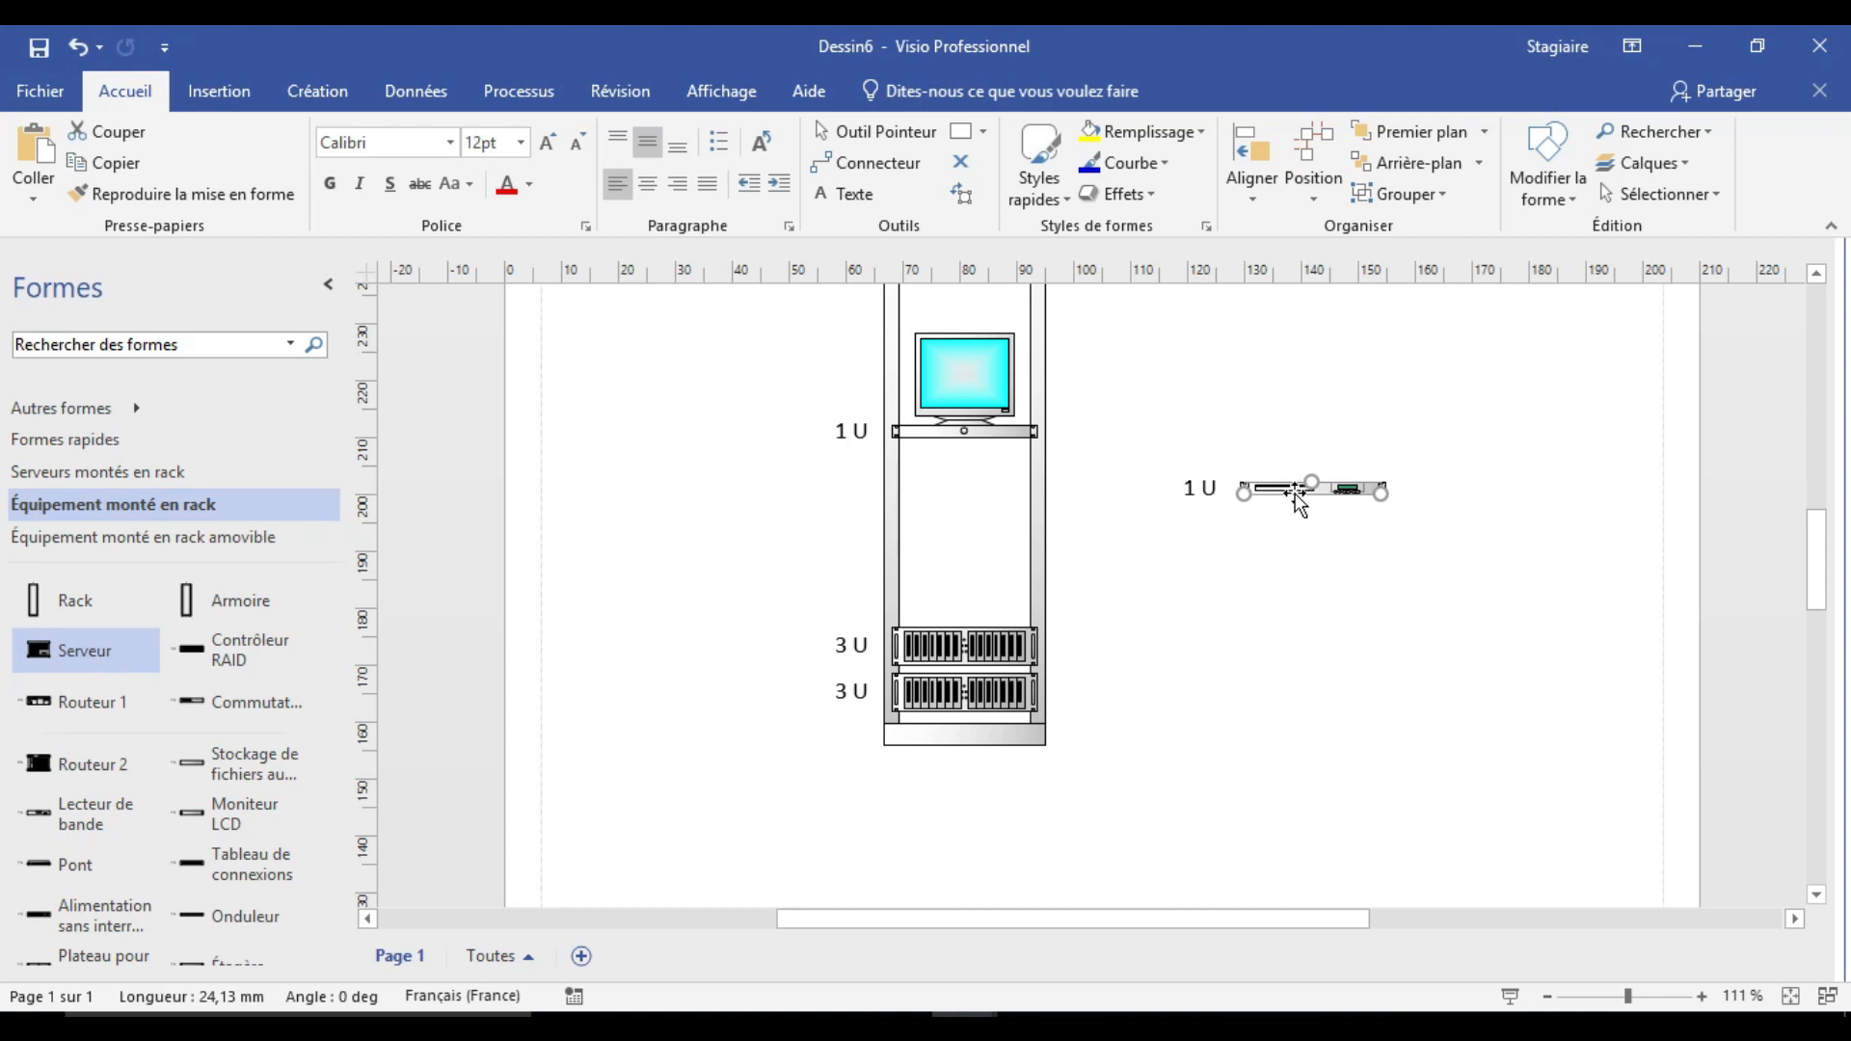
{"action": "left_click_drag", "start_coordinate": [1282, 494], "coordinate": [955, 617]}
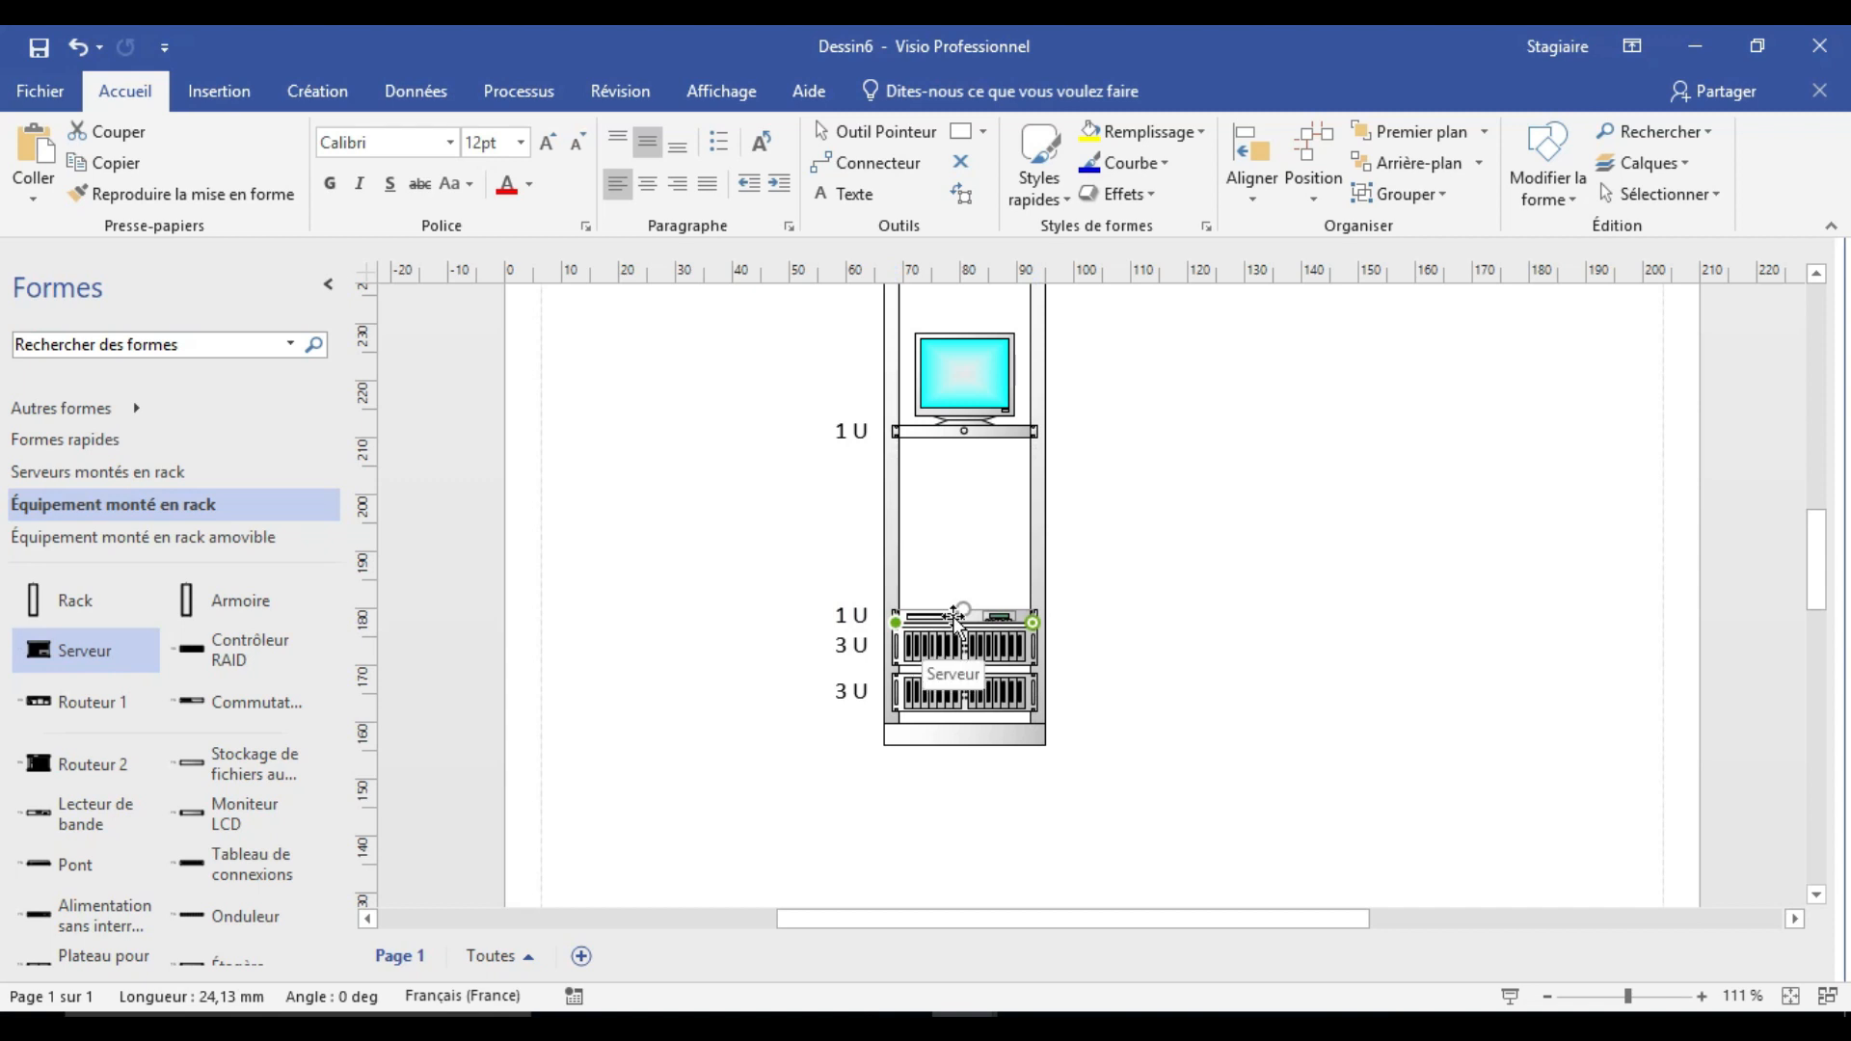
Duplicate the 1 U server and mount the copy in the rack just above the original.
{"action": "key", "text": "ctrl+z"}
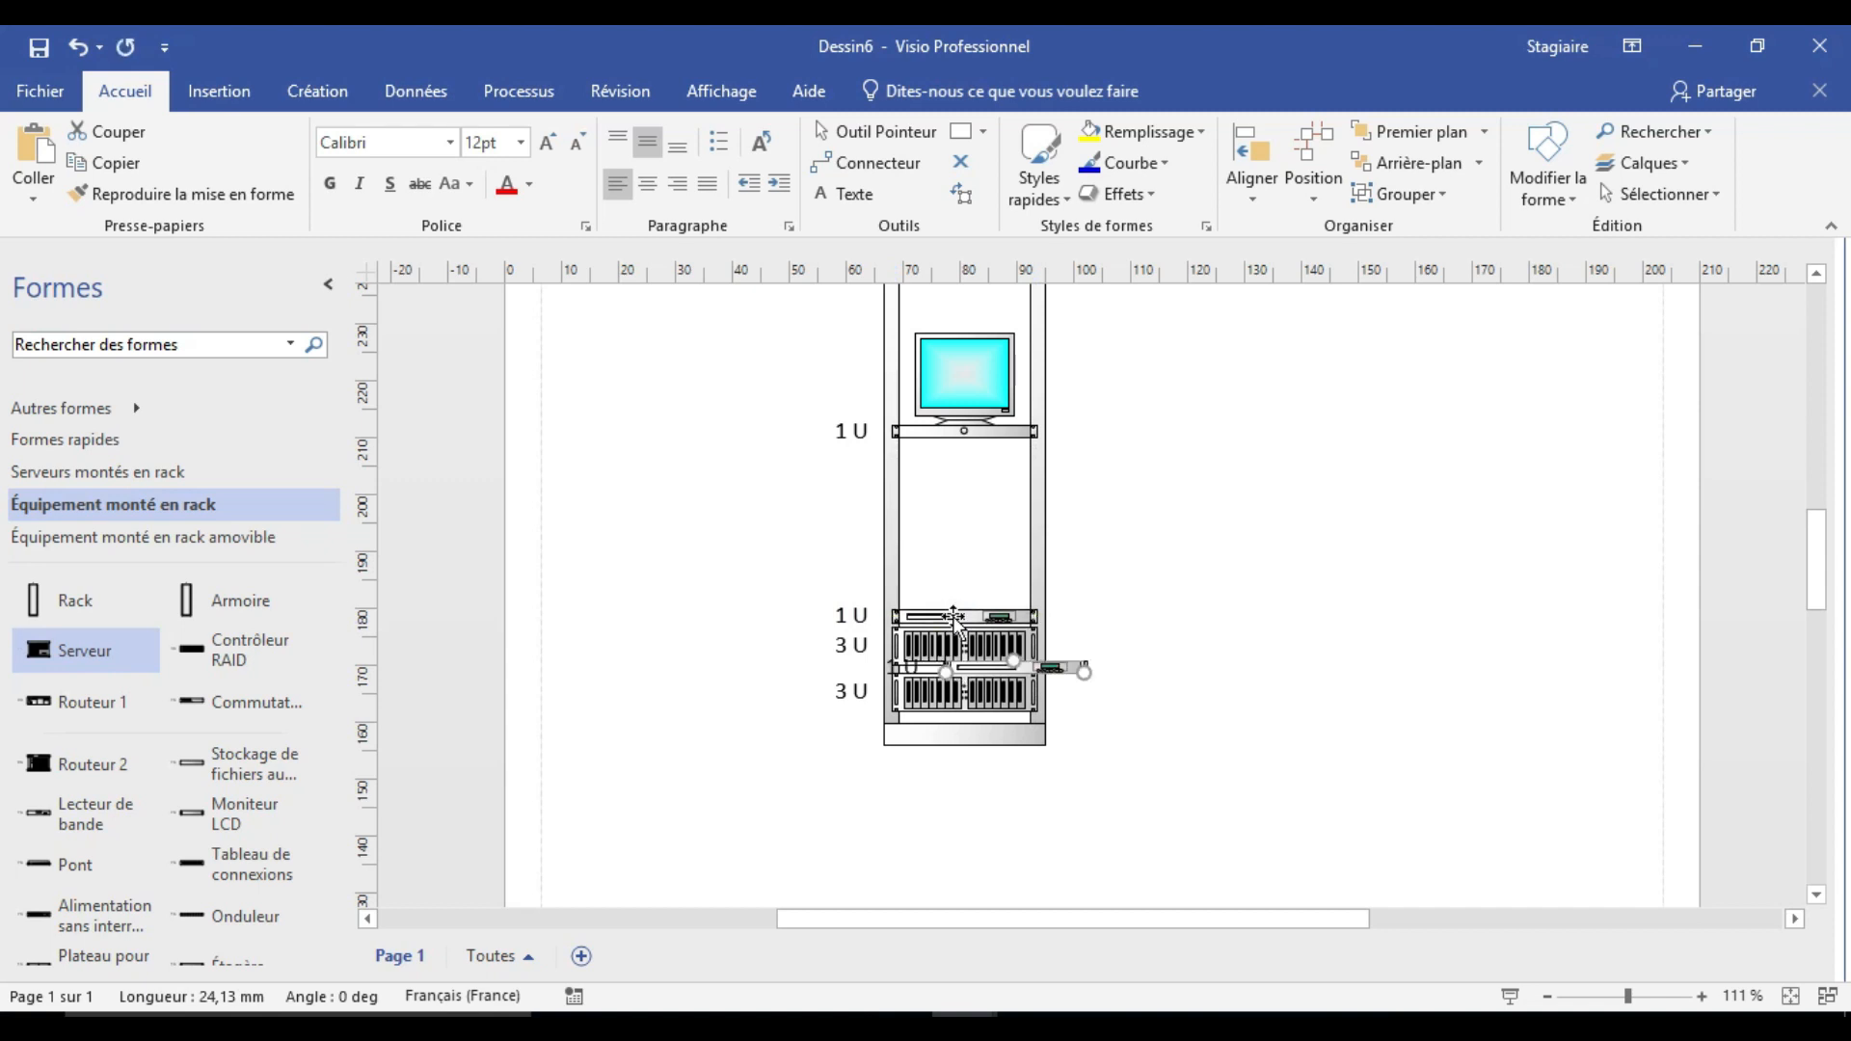
{"action": "key", "text": "Up"}
{"action": "key", "text": "Up"}
{"action": "key", "text": "Up"}
{"action": "key", "text": "Up"}
{"action": "key", "text": "Up"}
{"action": "key", "text": "Up"}
{"action": "key", "text": "Up"}
{"action": "key", "text": "Up"}
{"action": "key", "text": "Up"}
{"action": "key", "text": "Up"}
{"action": "key", "text": "Up"}
{"action": "key", "text": "Up"}
{"action": "key", "text": "Up"}
{"action": "key", "text": "Down"}
{"action": "key", "text": "Down"}
{"action": "key", "text": "Down"}
{"action": "key", "text": "Down"}
{"action": "key", "text": "Down"}
{"action": "key", "text": "Down"}
{"action": "key", "text": "Left"}
{"action": "key", "text": "Left"}
{"action": "key", "text": "Left"}
{"action": "key", "text": "Down"}
{"action": "key", "text": "Down"}
{"action": "key", "text": "Up"}
{"action": "key", "text": "Up"}
{"action": "key", "text": "Left"}
{"action": "key", "text": "Left"}
{"action": "key", "text": "Down"}
{"action": "key", "text": "Down"}
{"action": "key", "text": "Right"}
{"action": "key", "text": "Right"}
{"action": "key", "text": "Up"}
{"action": "key", "text": "Up"}
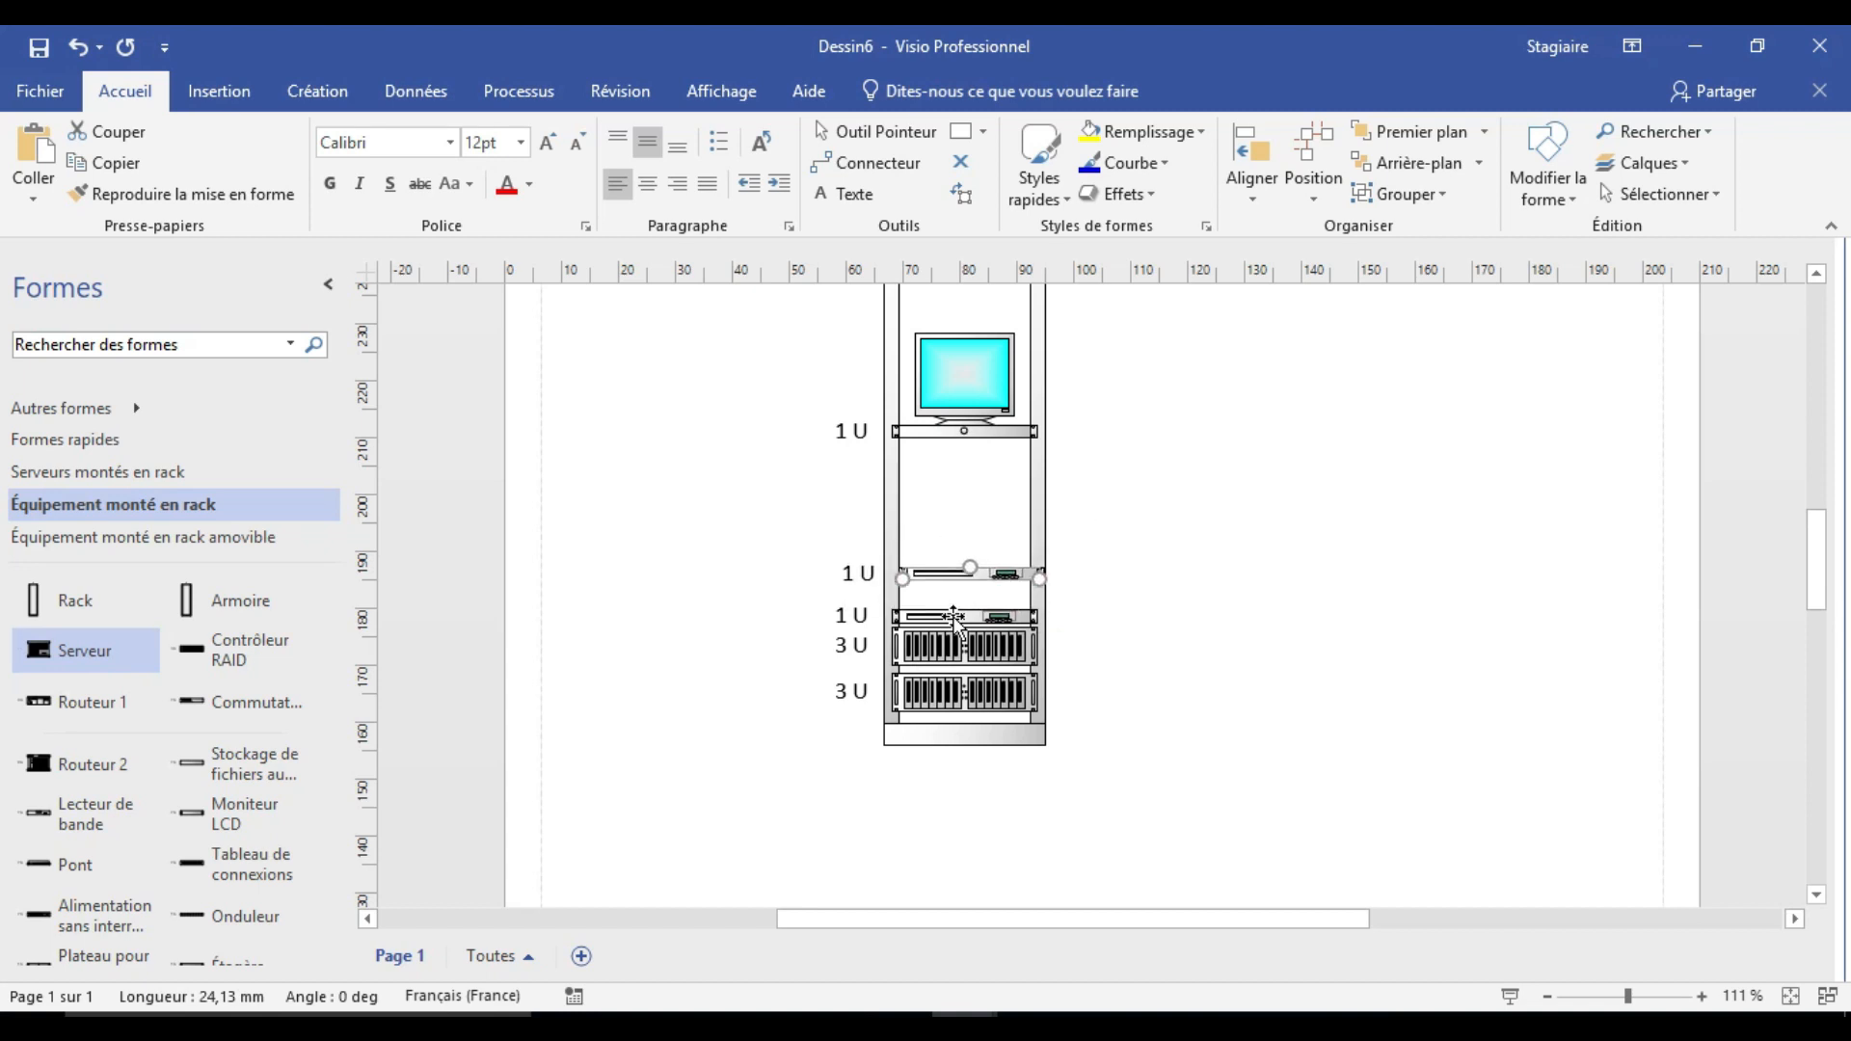
{"action": "key", "text": "Left"}
{"action": "key", "text": "Right"}
{"action": "left_click_drag", "start_coordinate": [940, 576], "coordinate": [935, 591]}
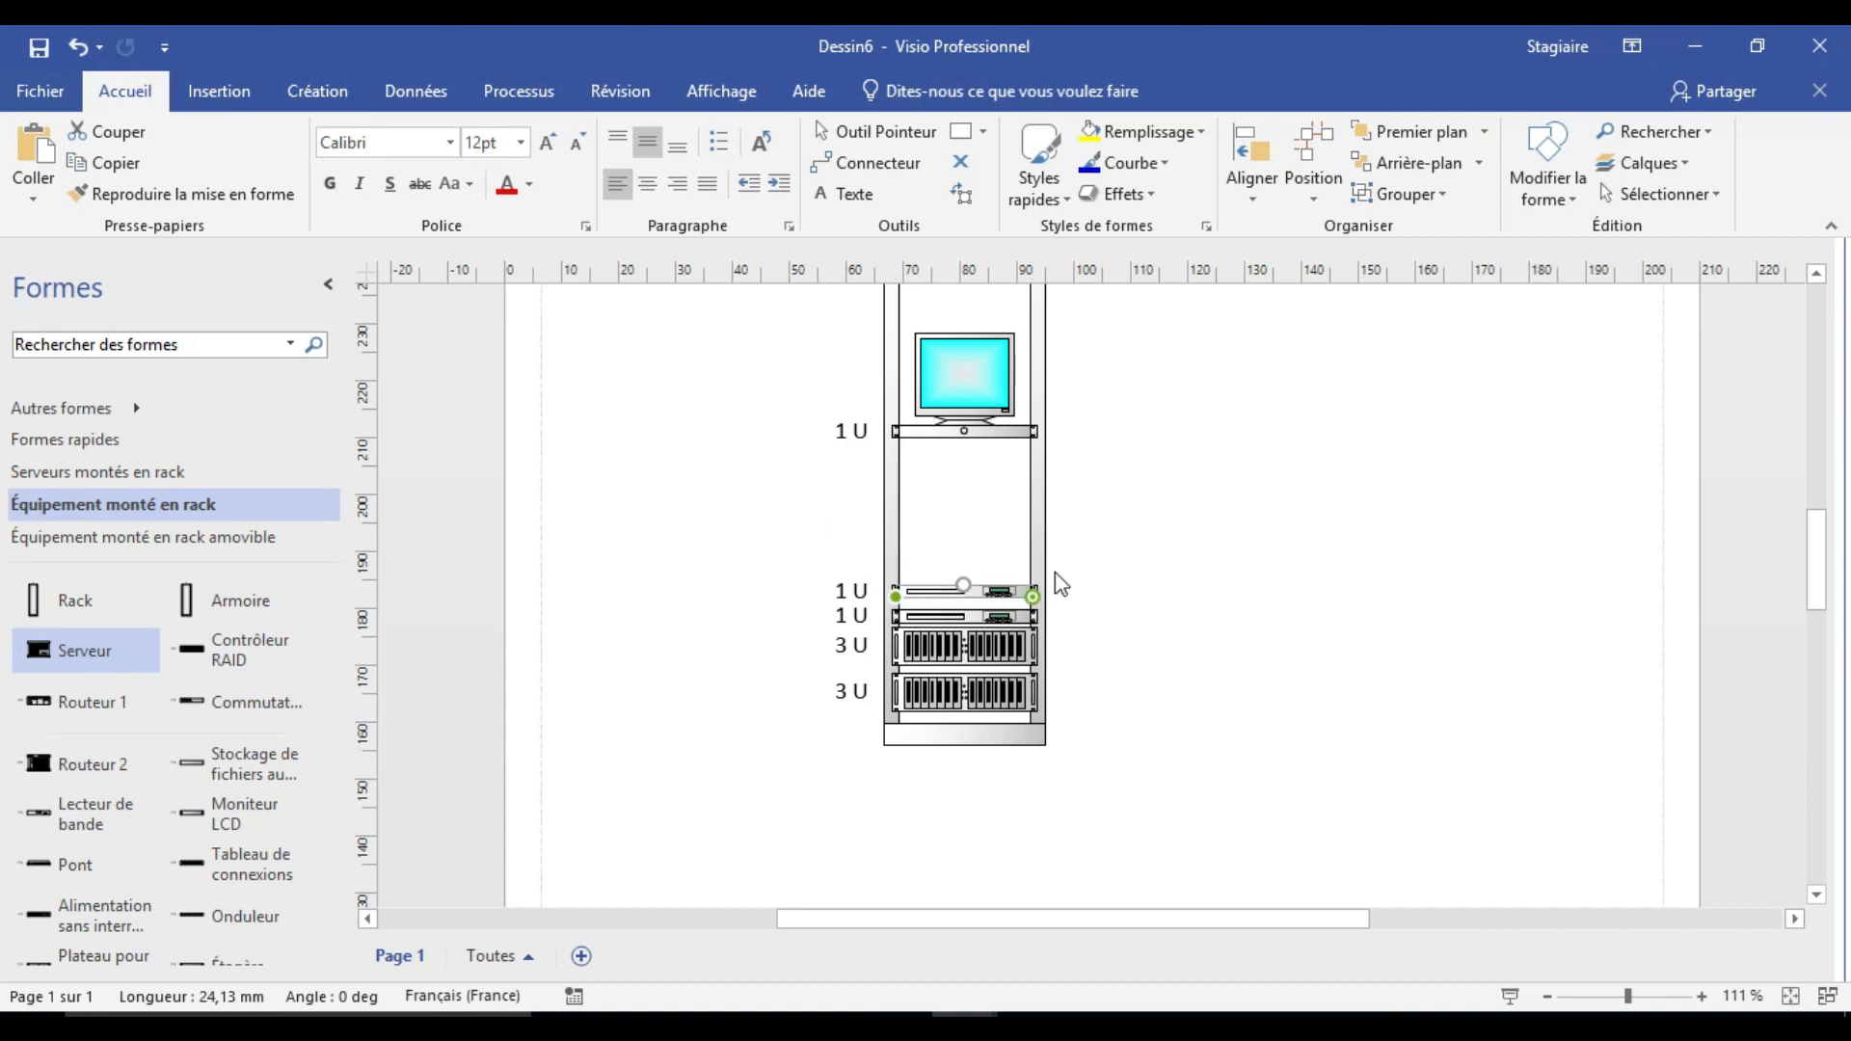
Place an Armoire shape beside the rack and stretch it upward to a height of 42 U.
{"action": "left_click", "coordinate": [1702, 997]}
{"action": "left_click", "coordinate": [1701, 996]}
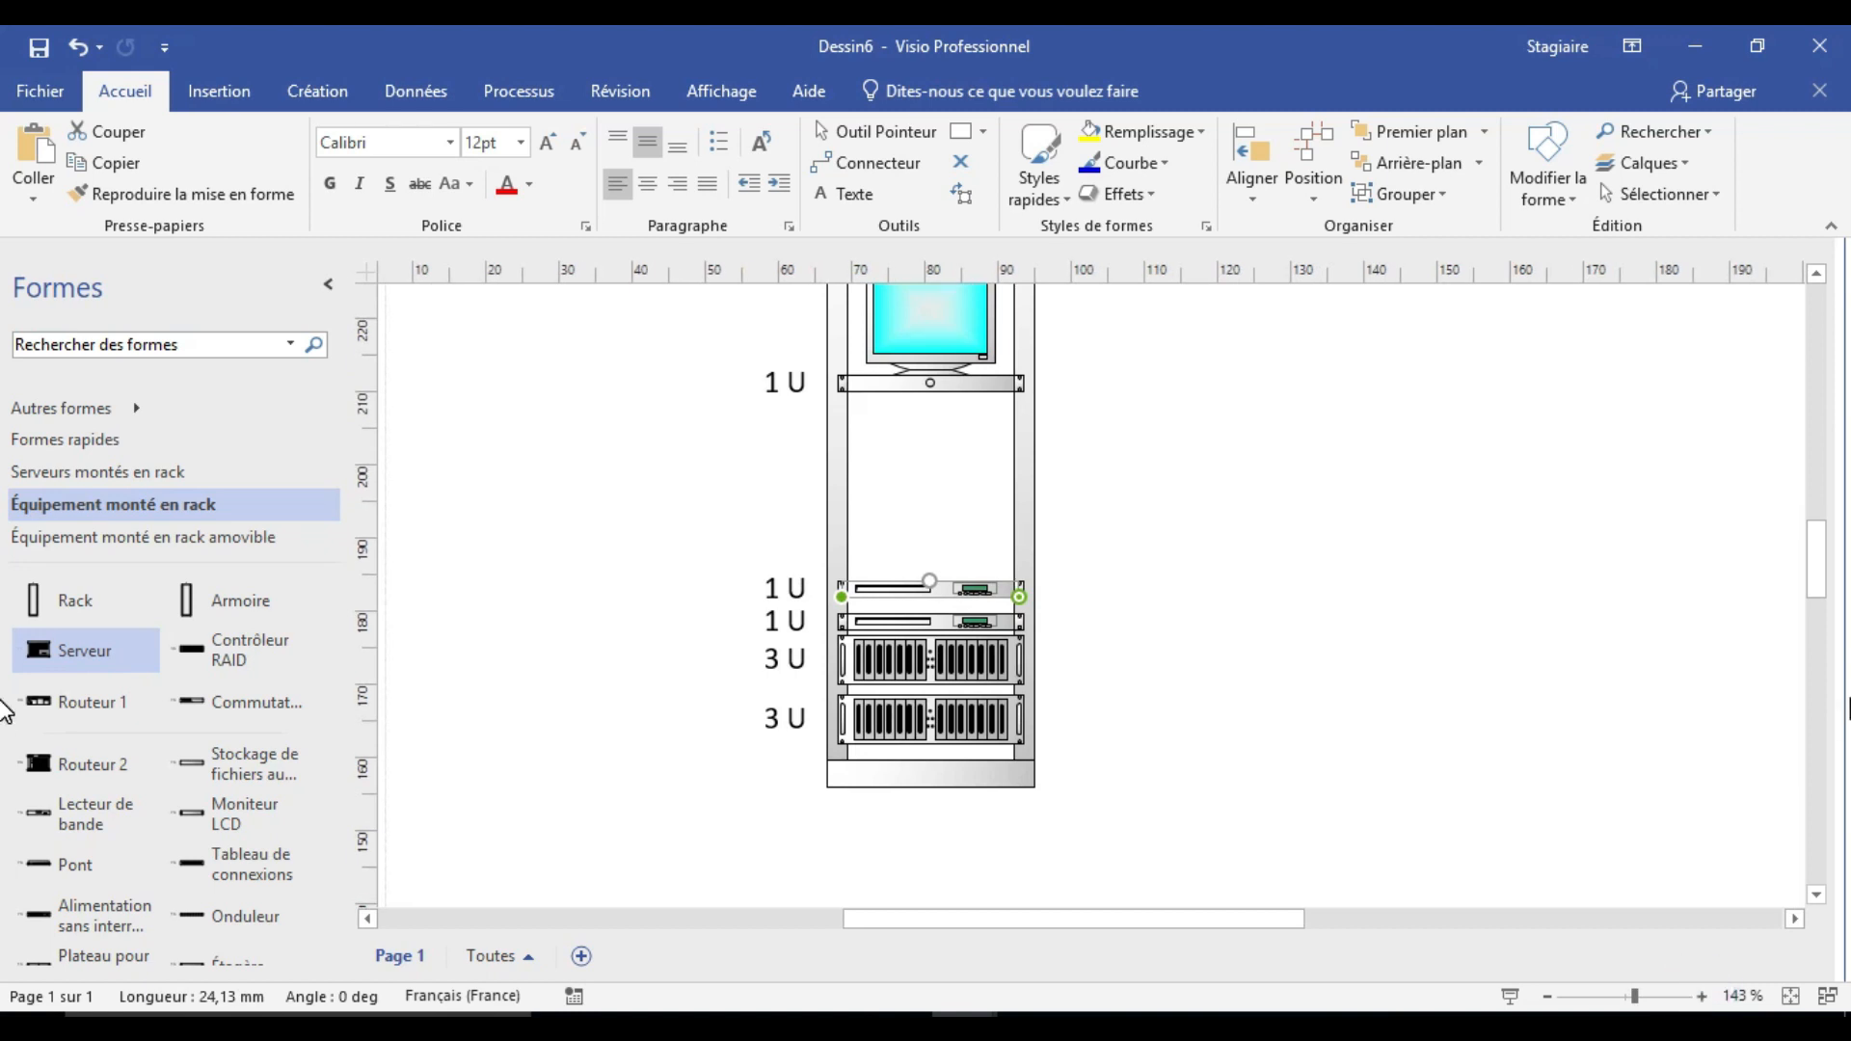
{"action": "mouse_move", "coordinate": [1818, 558]}
{"action": "left_mouse_down"}
{"action": "mouse_move", "coordinate": [1818, 521]}
{"action": "mouse_move", "coordinate": [1818, 570]}
{"action": "left_mouse_up"}
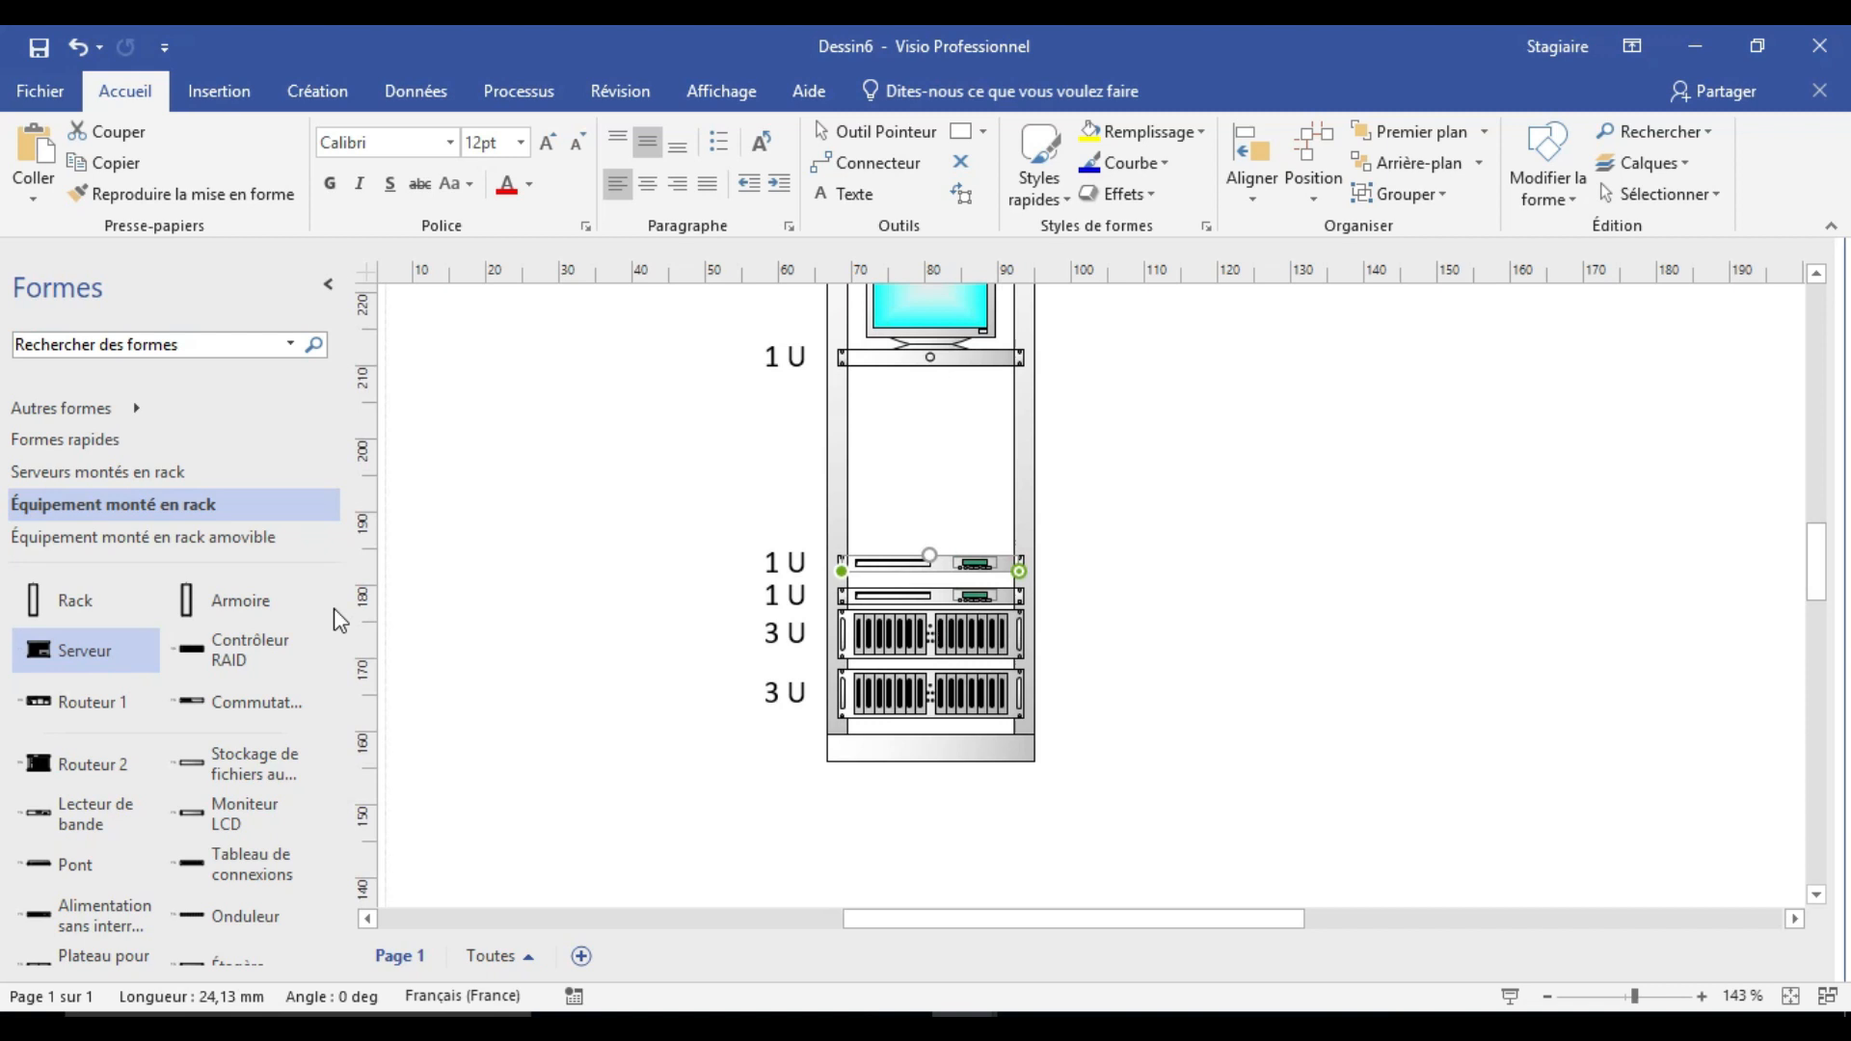
{"action": "left_click_drag", "start_coordinate": [246, 600], "coordinate": [1267, 757]}
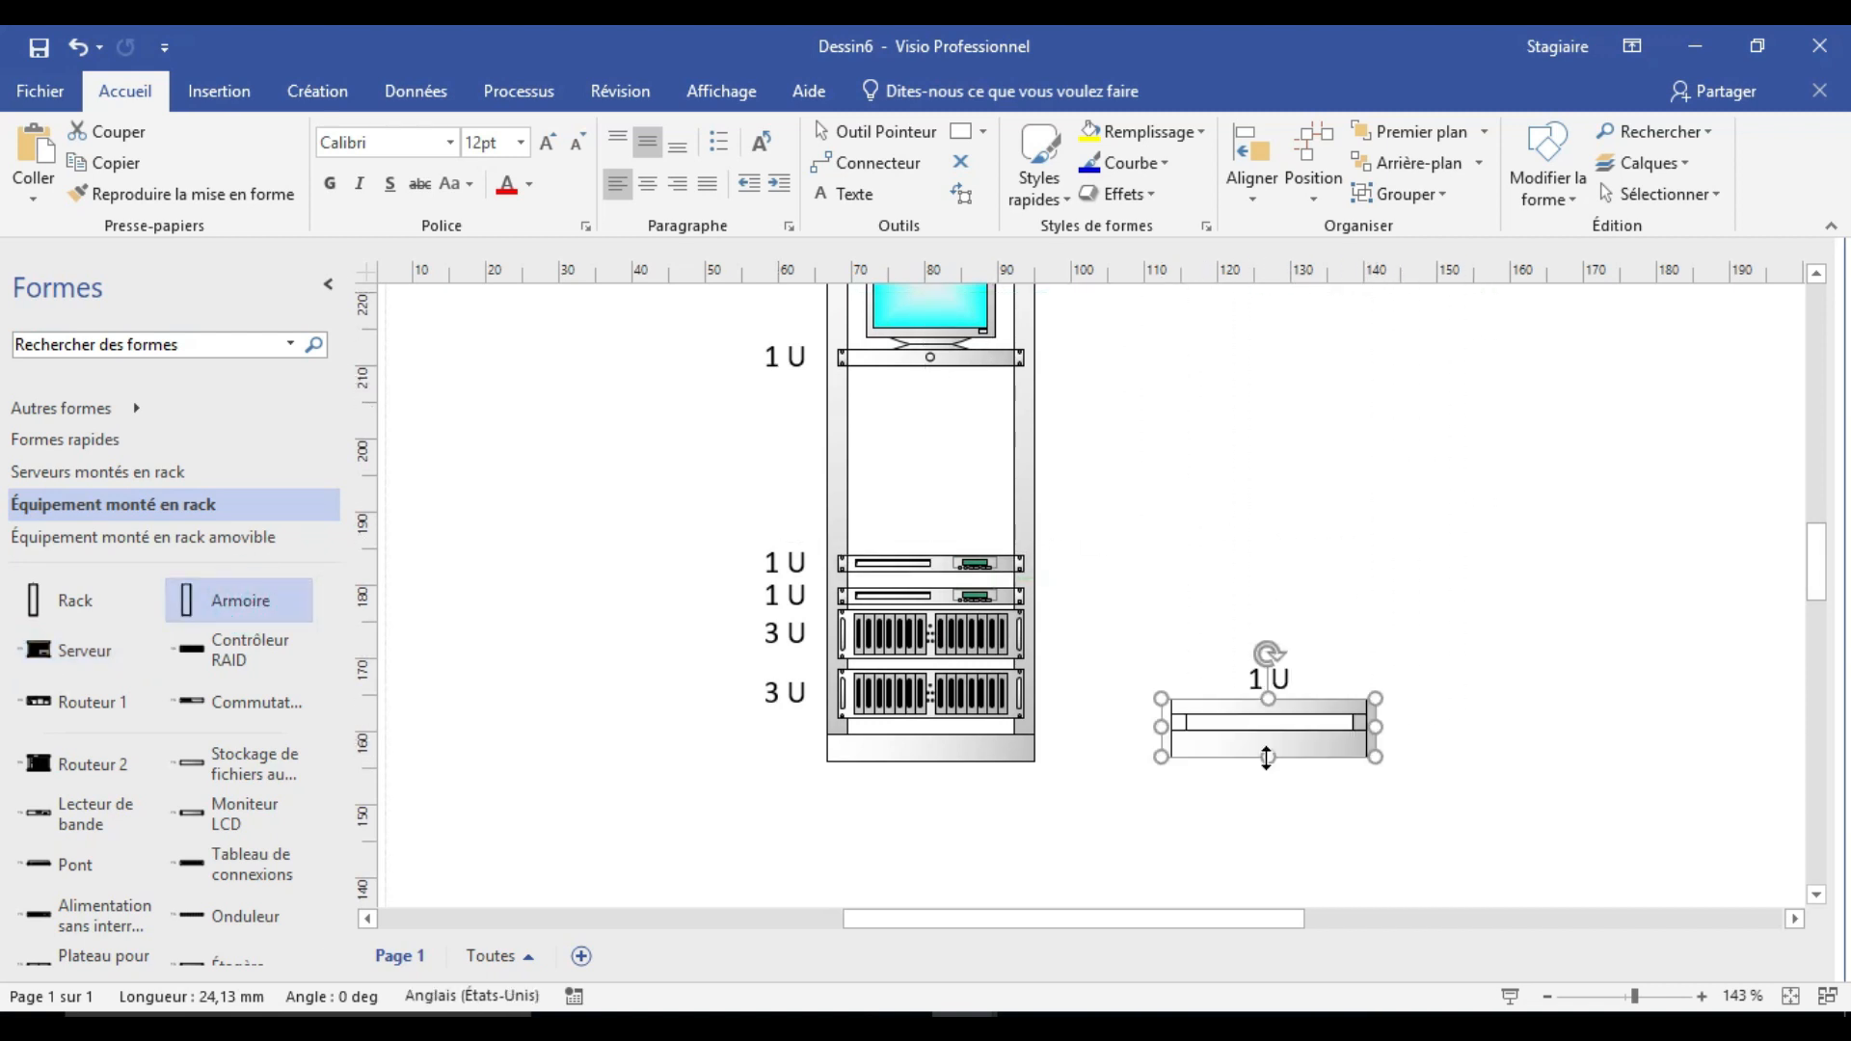
{"action": "left_click_drag", "start_coordinate": [1270, 678], "coordinate": [1289, 417]}
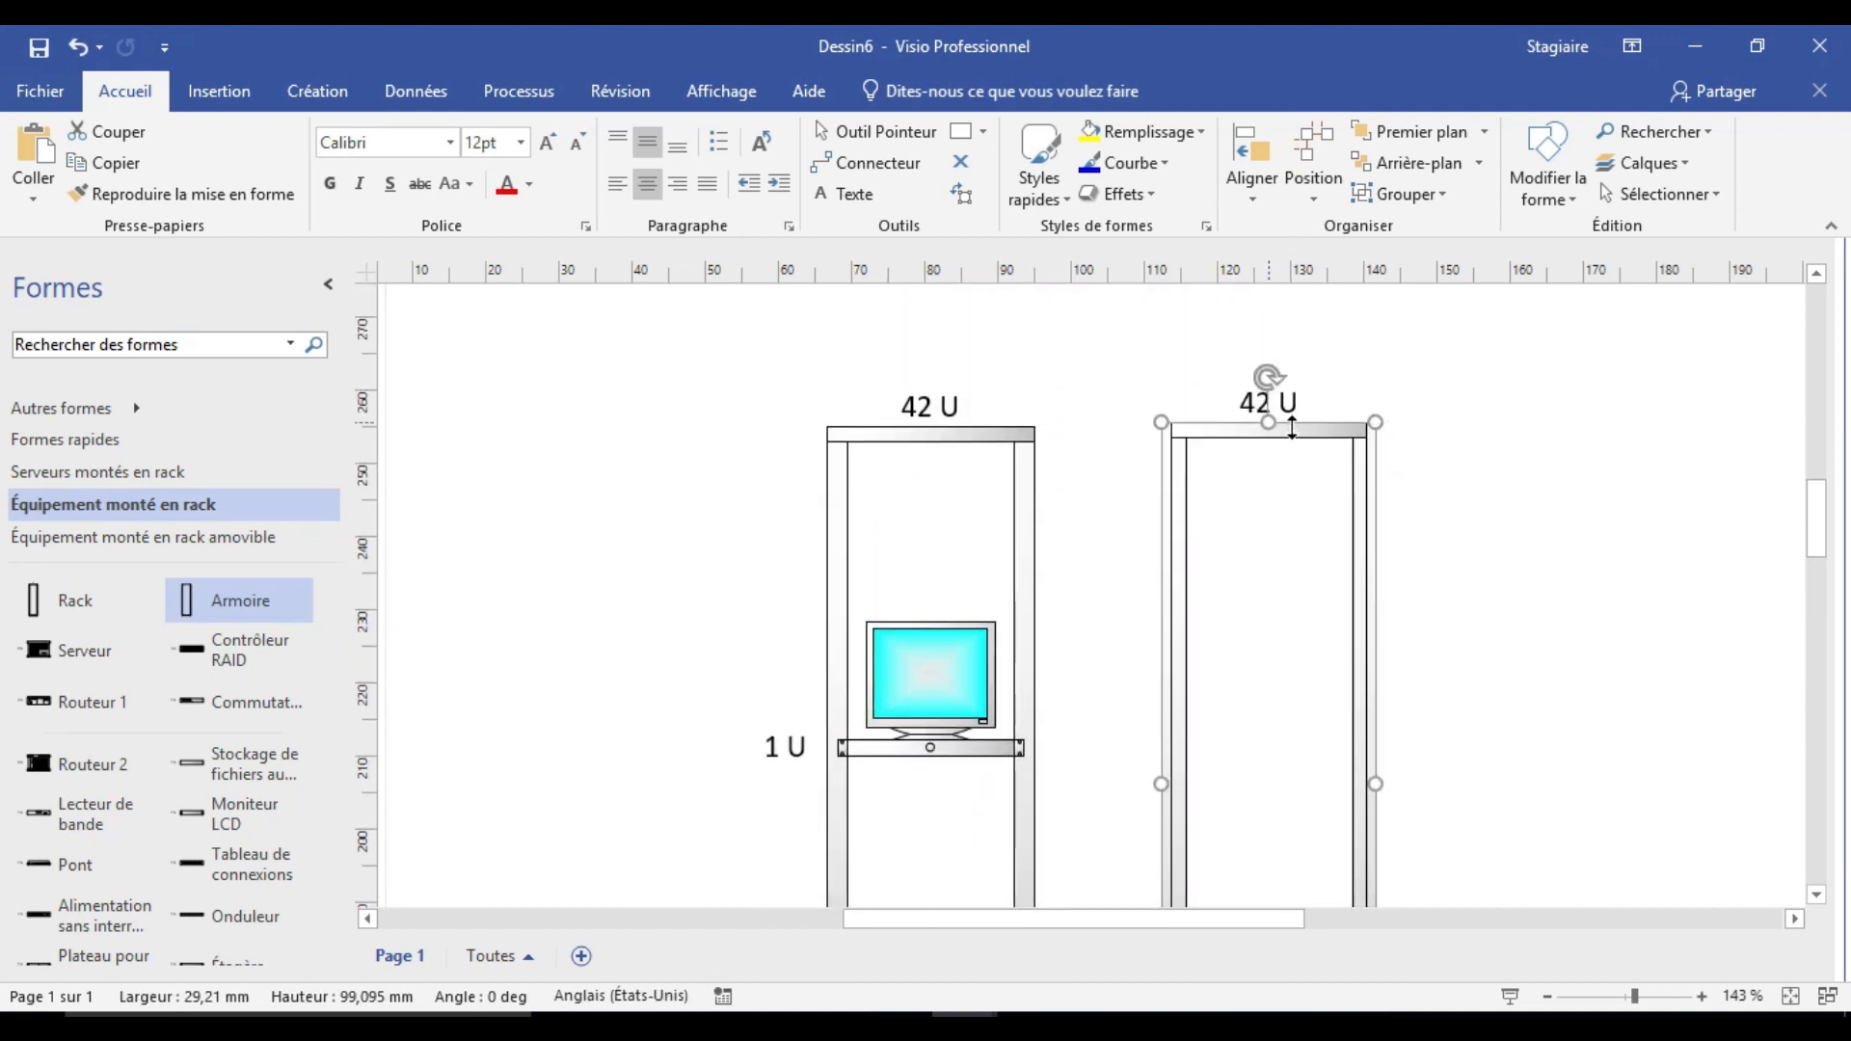
{"action": "left_click_drag", "start_coordinate": [1818, 517], "coordinate": [1822, 552]}
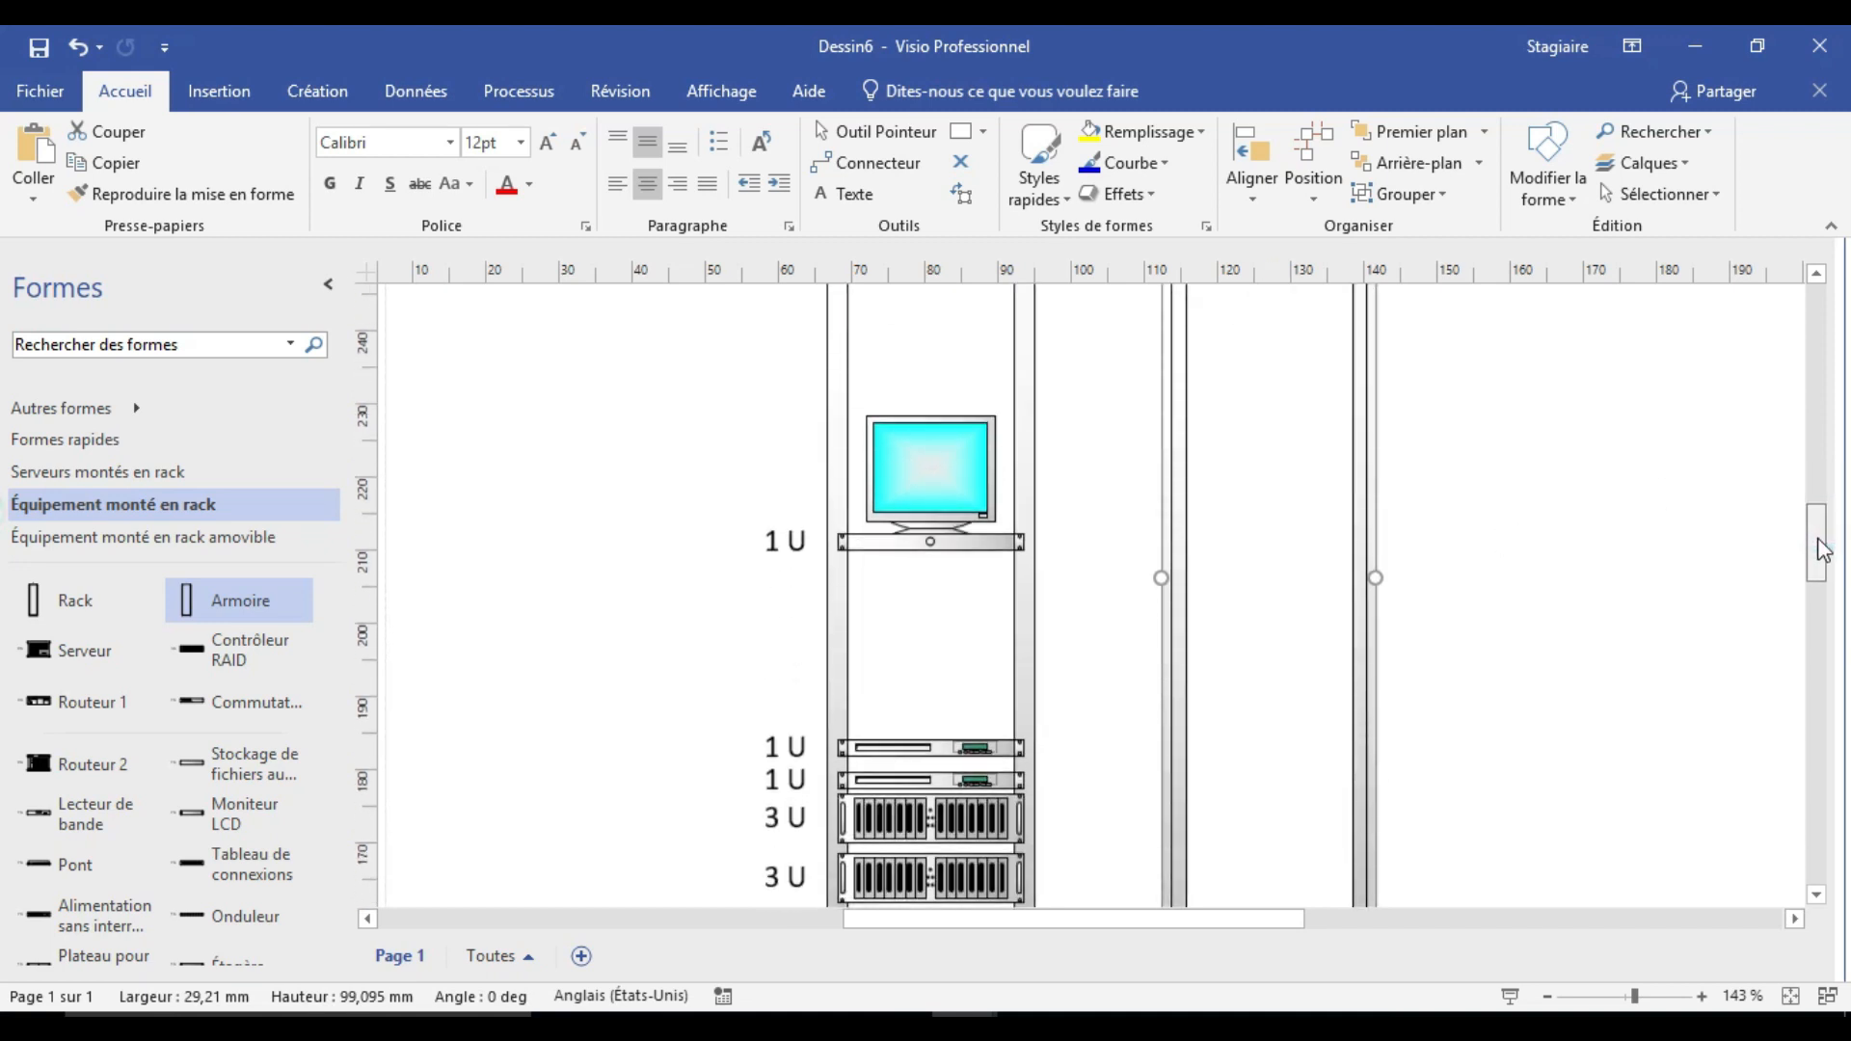
Compare the frames of the filled rack and the empty cabinet, selecting each in turn.
{"action": "left_click", "coordinate": [1161, 637]}
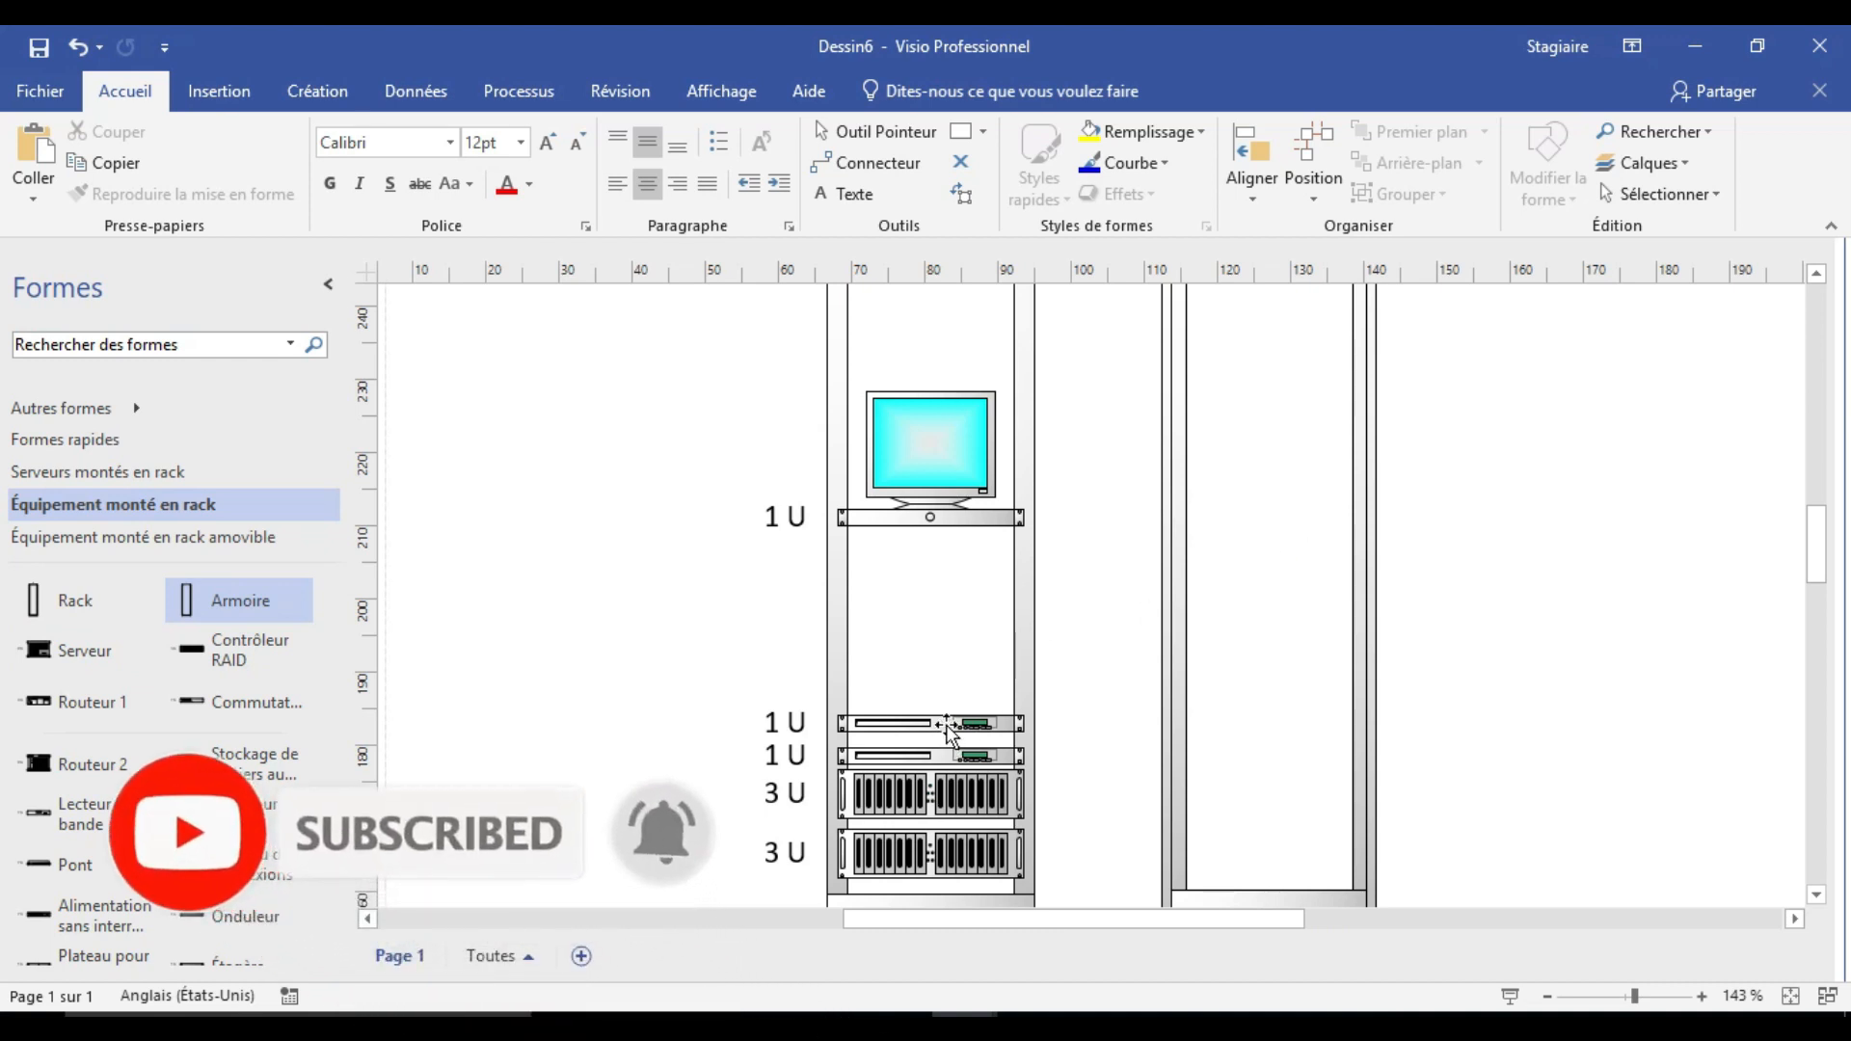
{"action": "left_click", "coordinate": [1818, 499]}
{"action": "scroll", "coordinate": [1818, 498], "scroll_direction": "down", "scroll_amount": 3}
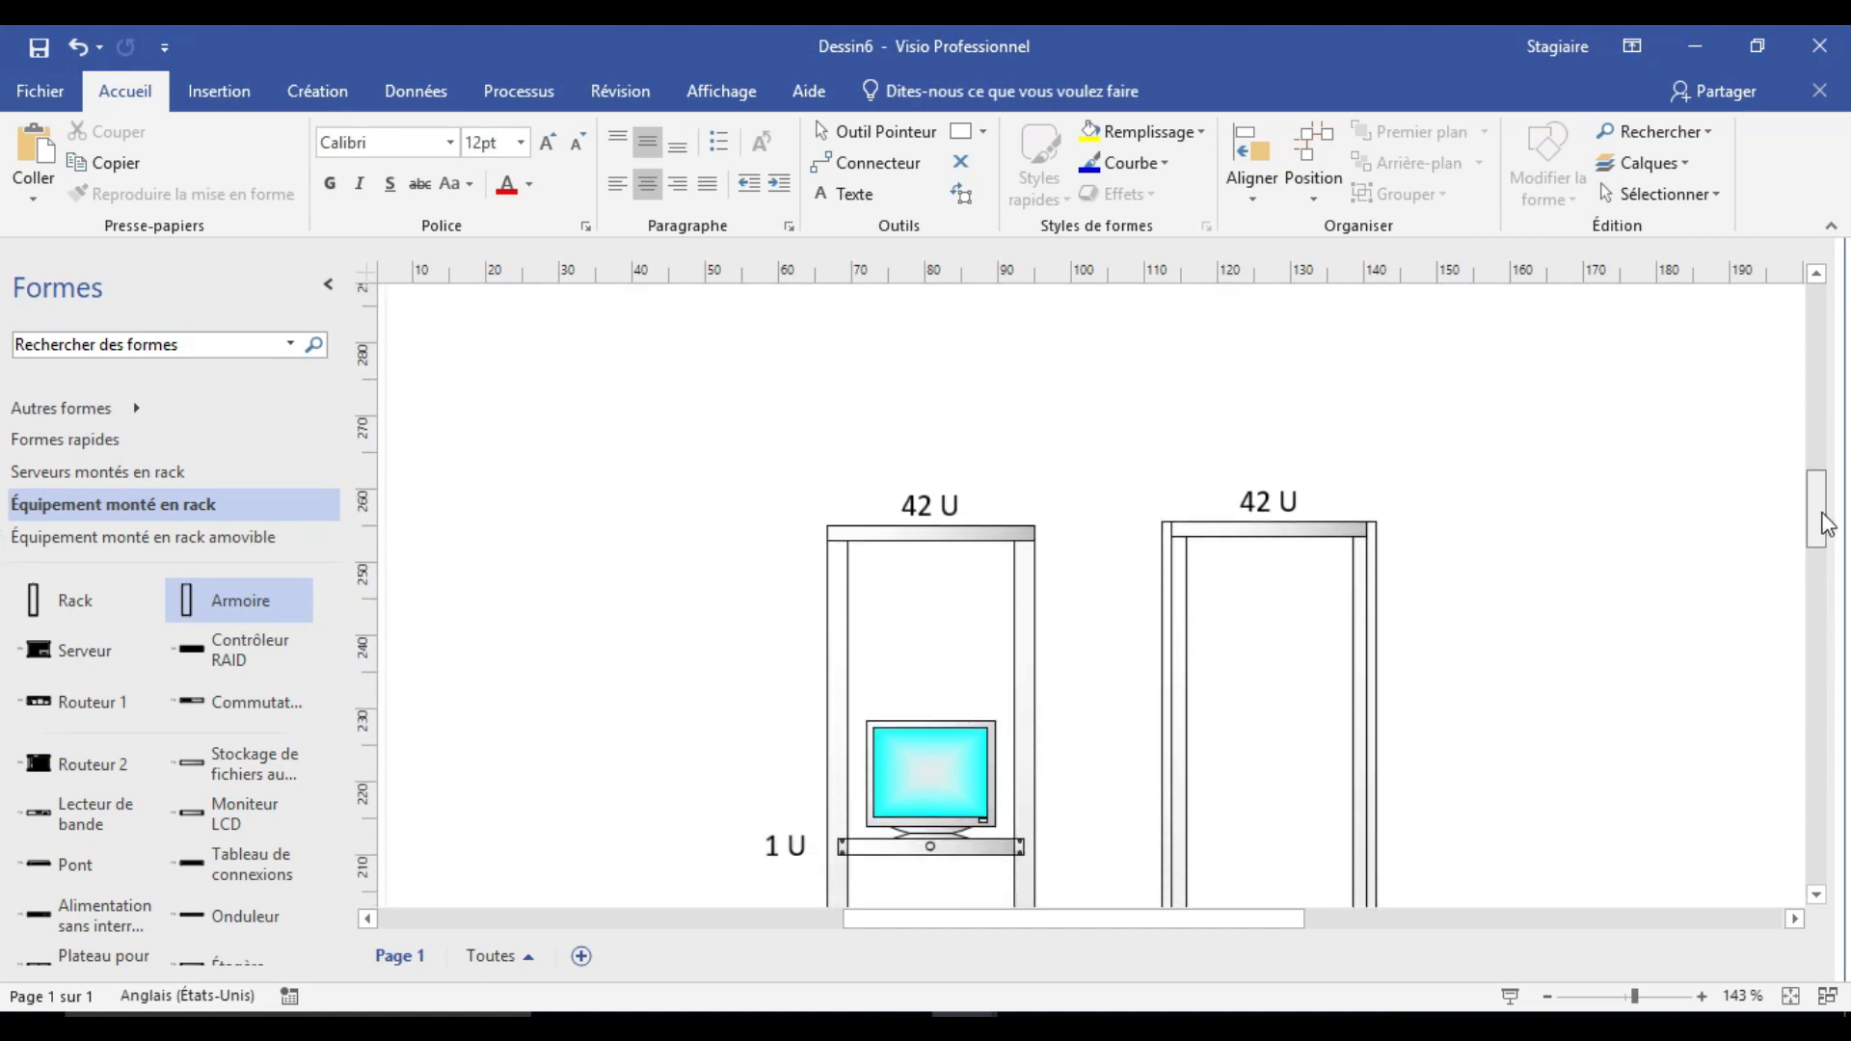
{"action": "left_click", "coordinate": [1170, 508]}
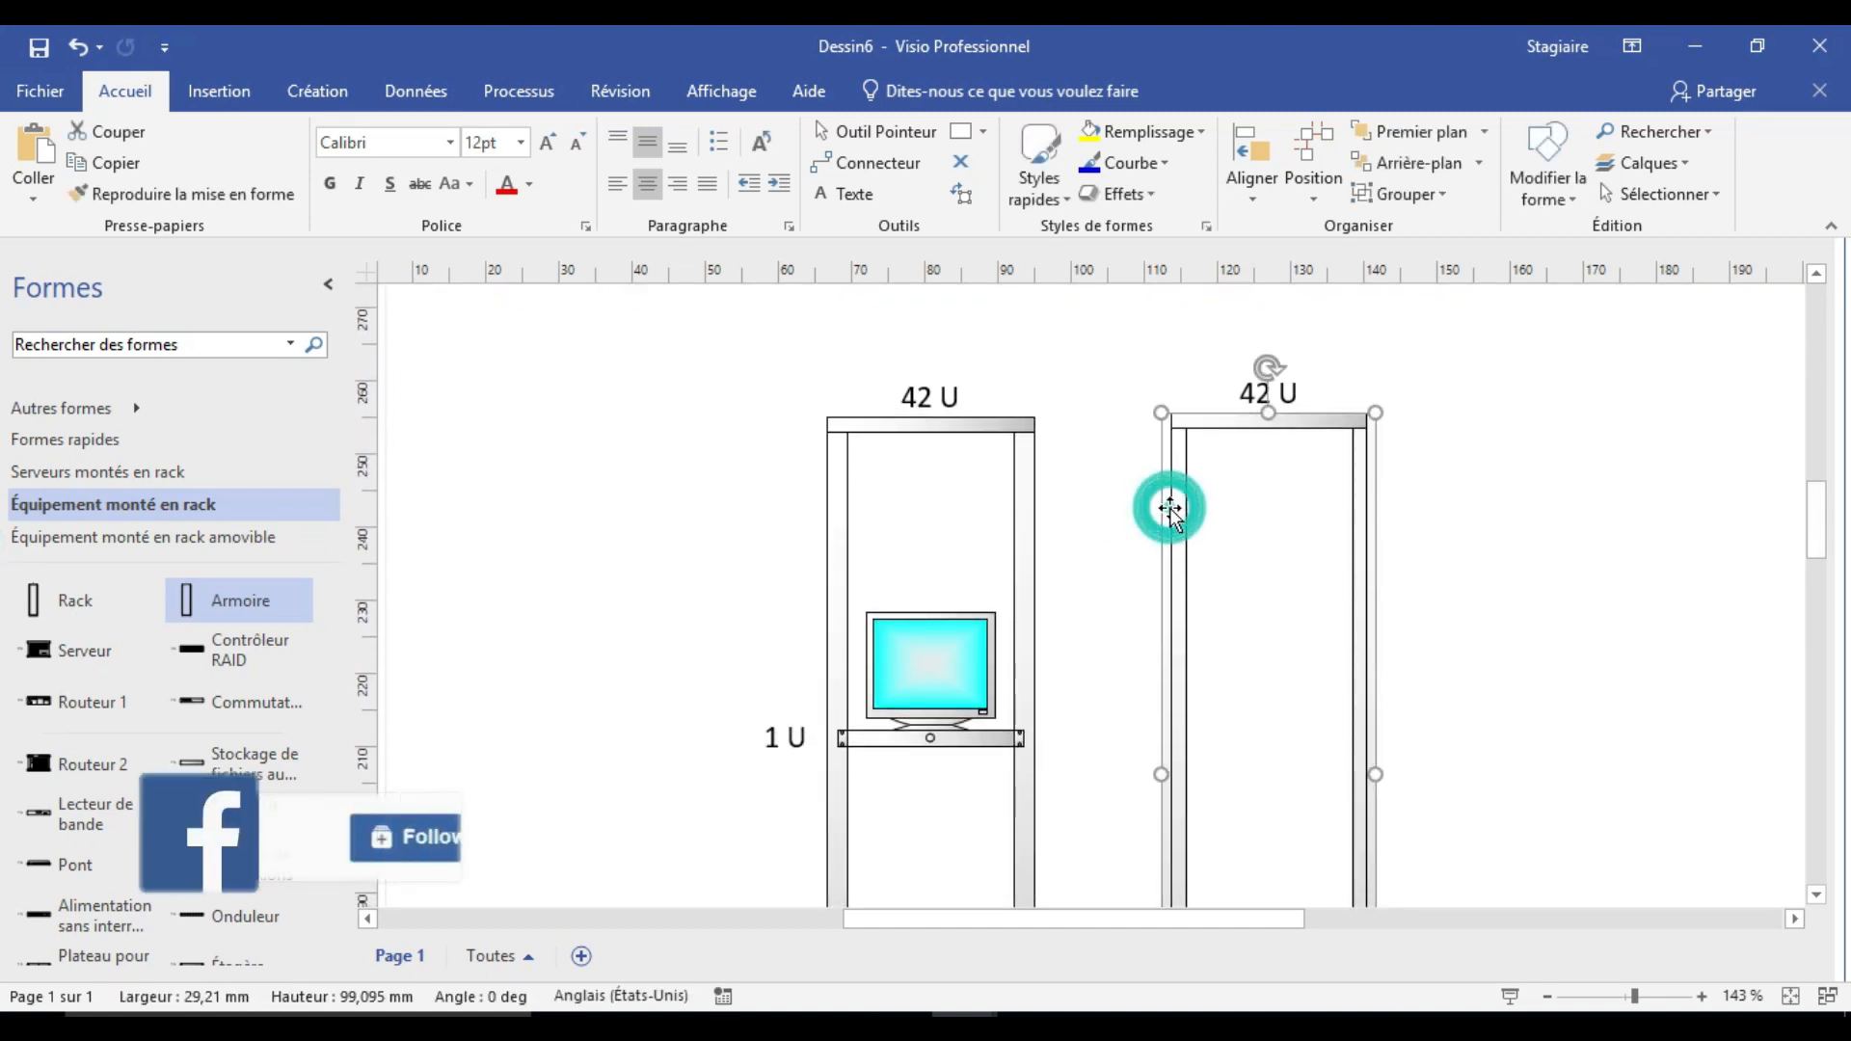
{"action": "left_click", "coordinate": [1024, 487]}
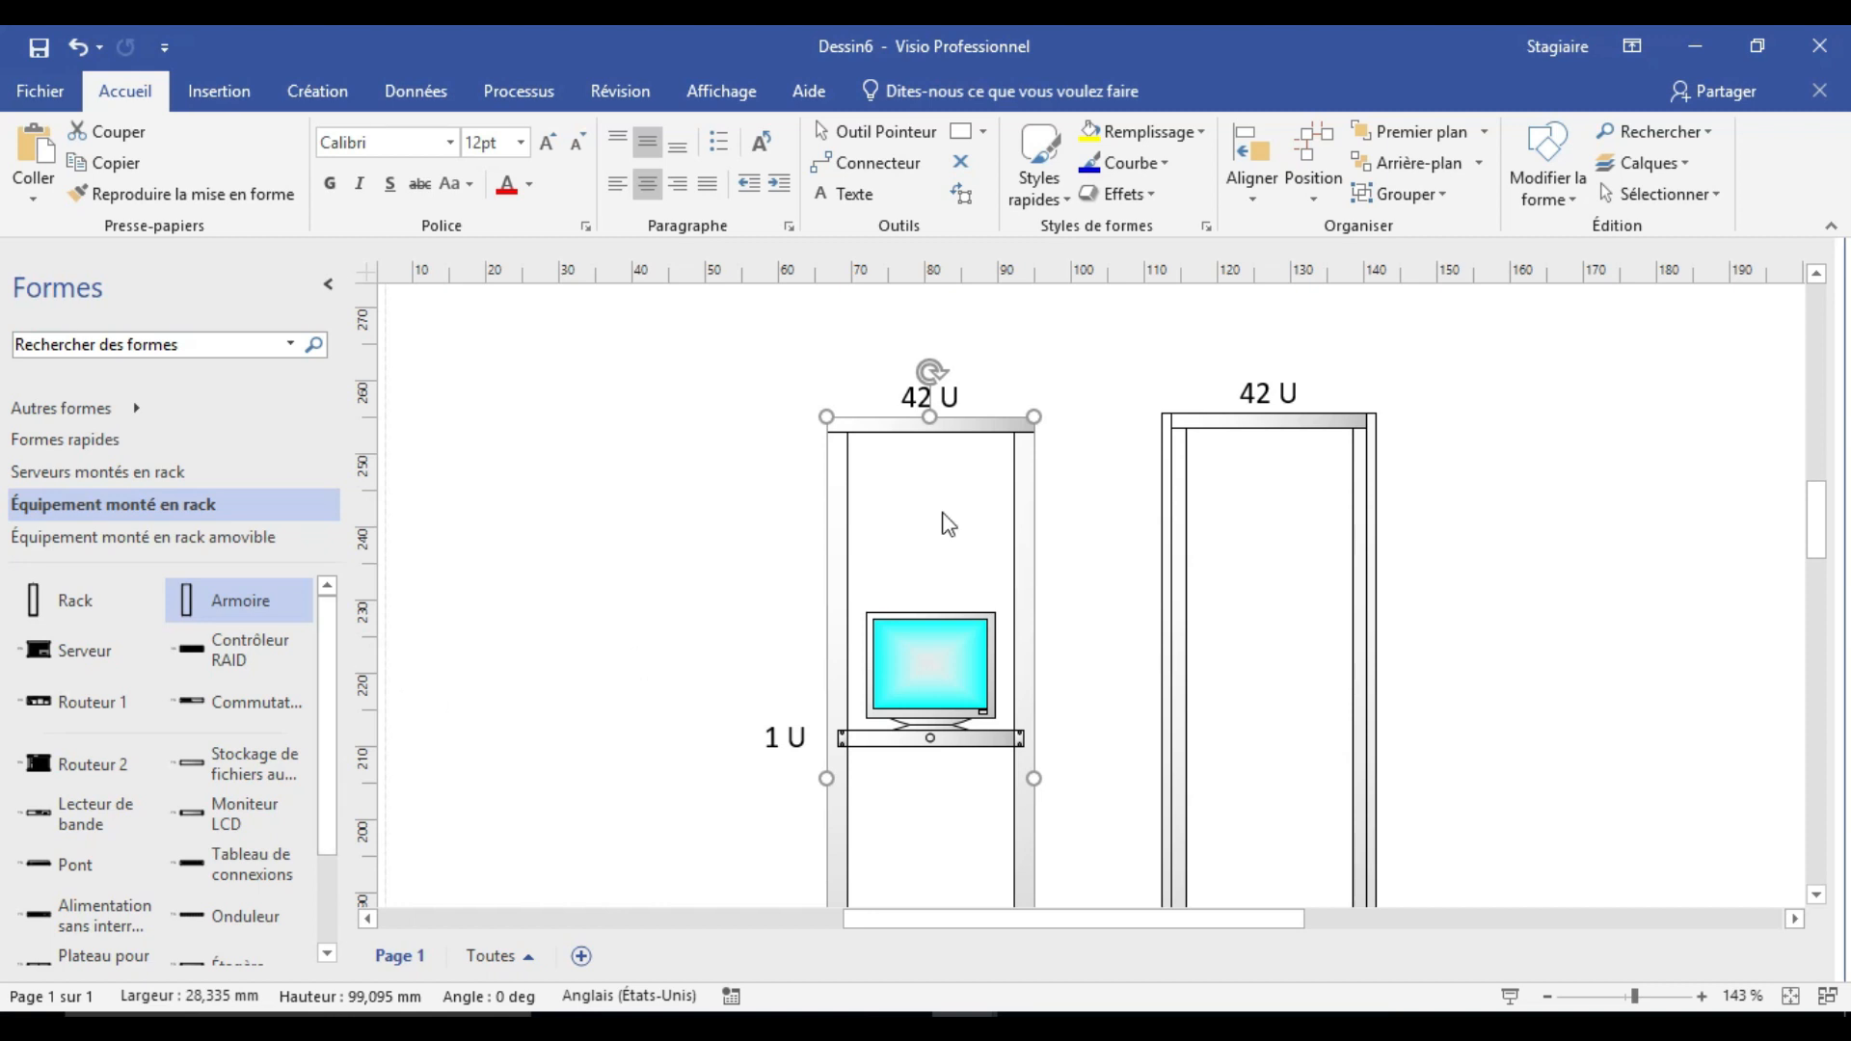
{"action": "left_click", "coordinate": [1262, 421]}
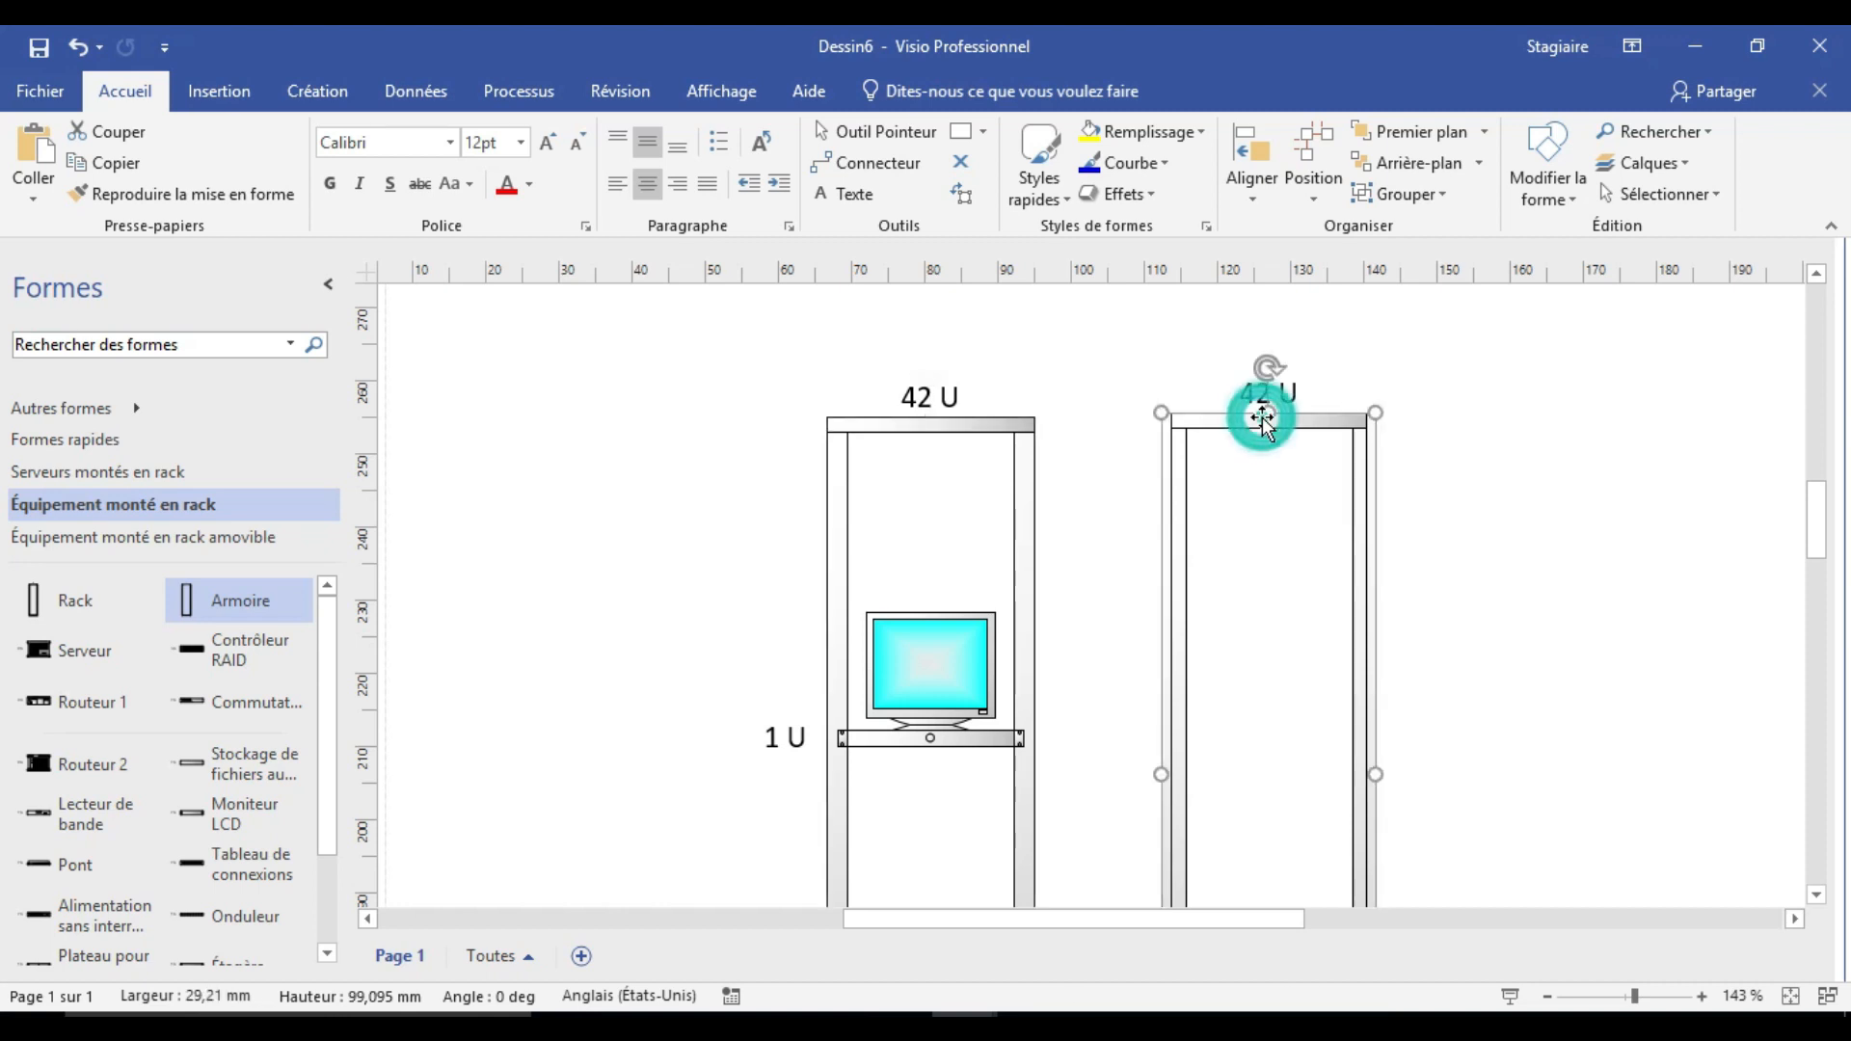
Mount three 1 U network switch shapes one below the other in the upper end of the filled rack, duplicating the first one twice.
{"action": "mouse_move", "coordinate": [1812, 486]}
{"action": "left_mouse_down"}
{"action": "mouse_move", "coordinate": [1829, 535]}
{"action": "mouse_move", "coordinate": [1824, 493]}
{"action": "left_mouse_up"}
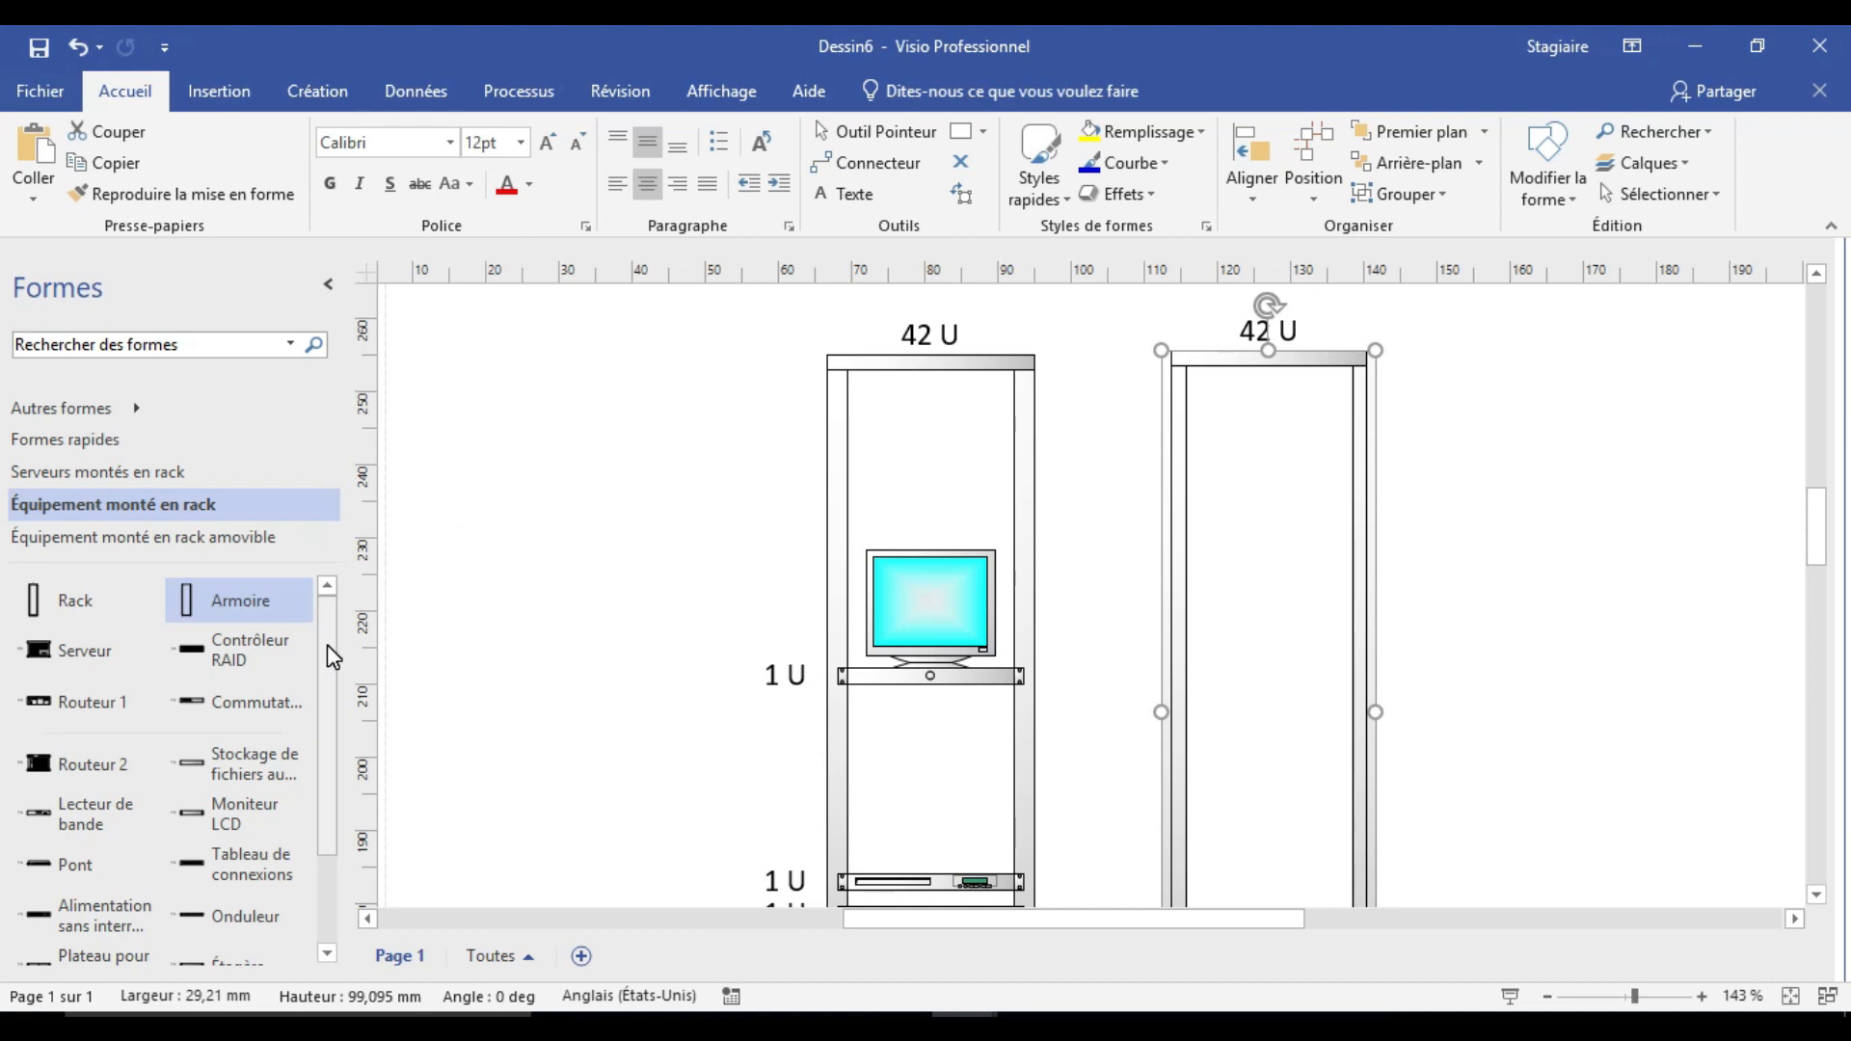
{"action": "left_click_drag", "start_coordinate": [256, 702], "coordinate": [957, 403]}
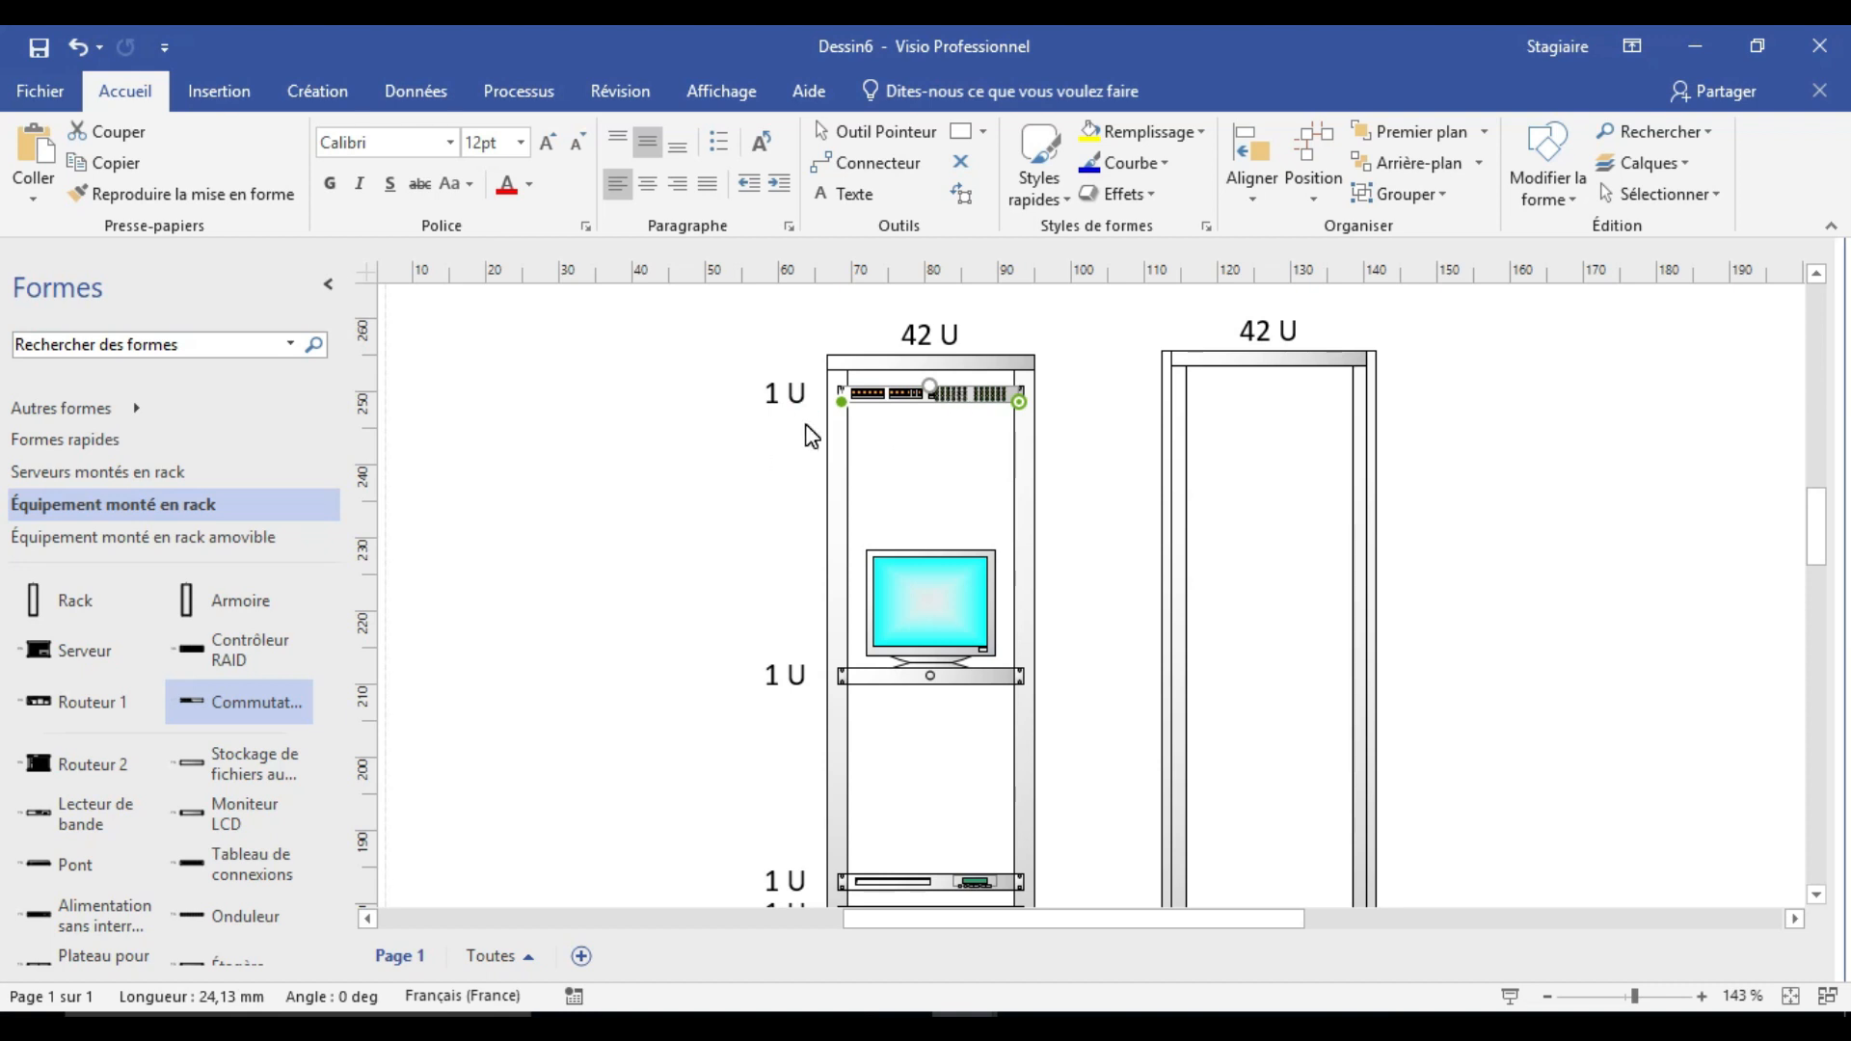
{"action": "key", "text": "ctrl+d"}
{"action": "key", "text": "ctrl+d"}
{"action": "left_click", "coordinate": [971, 461]}
{"action": "left_click_drag", "start_coordinate": [971, 462], "coordinate": [924, 426]}
{"action": "left_click", "coordinate": [1024, 526]}
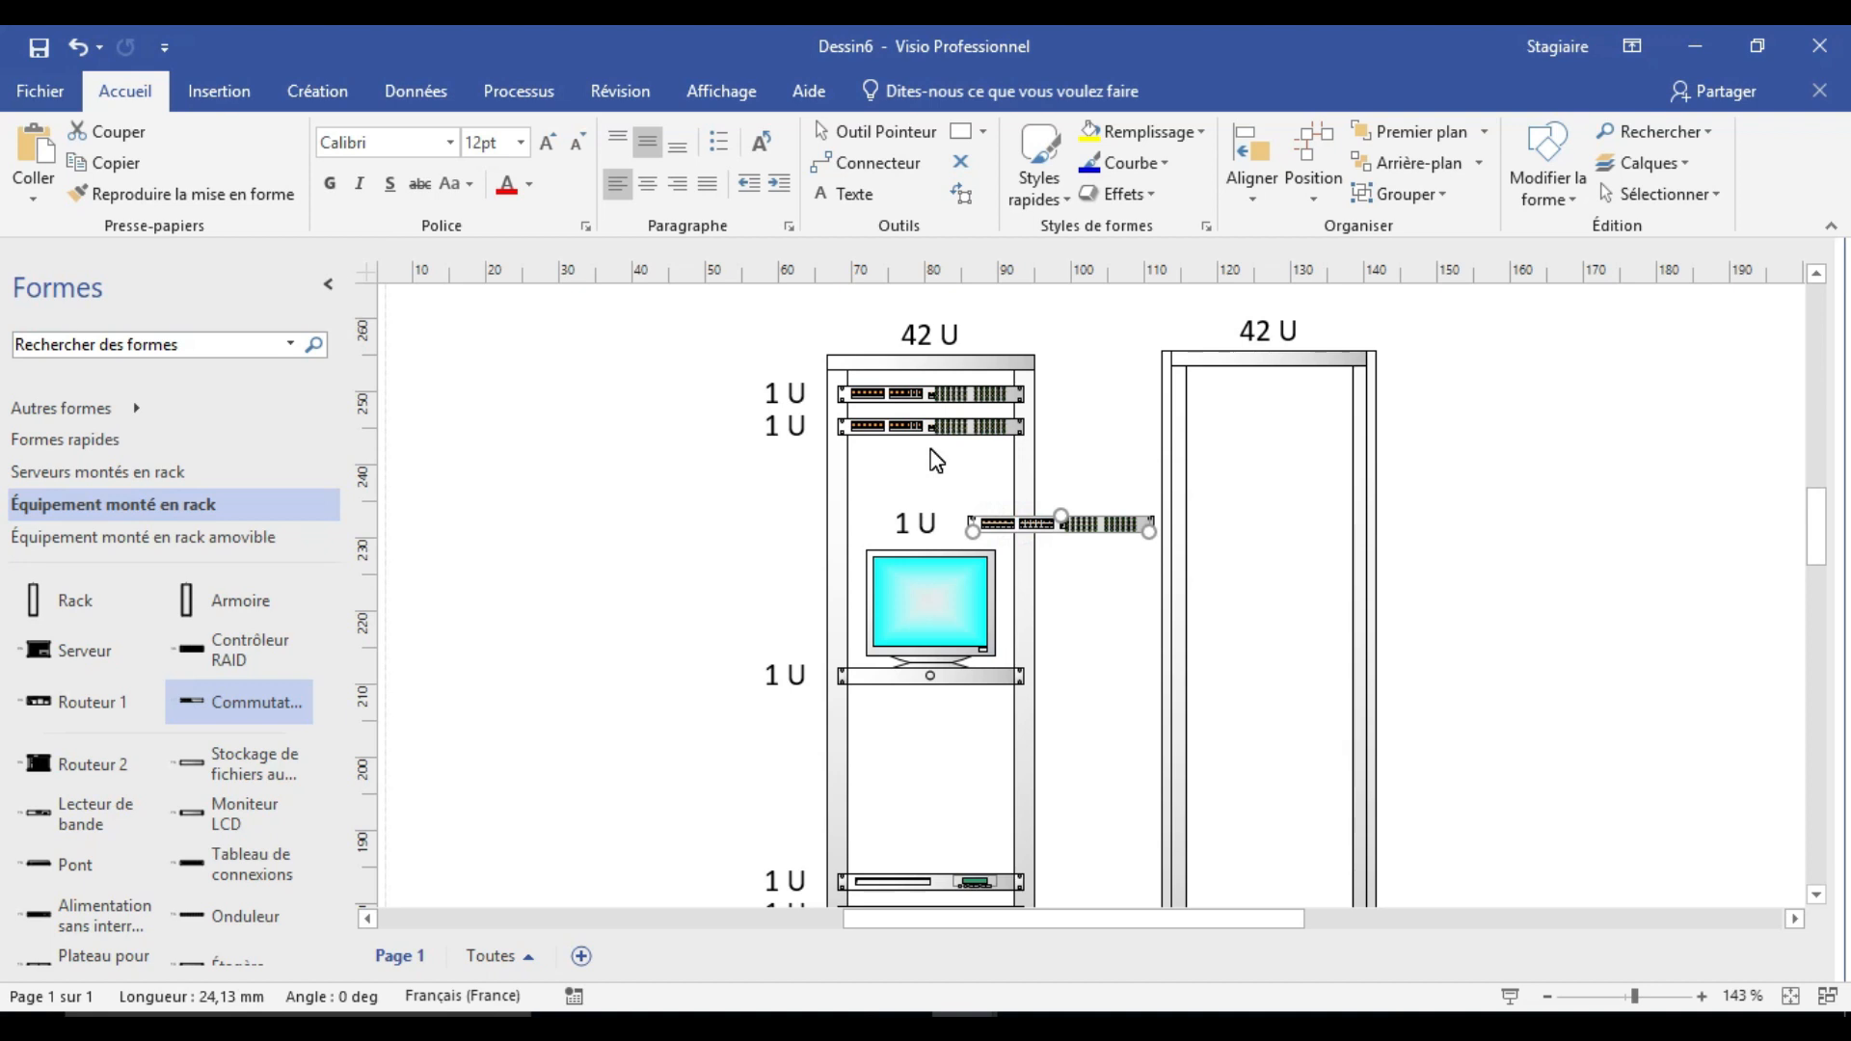
{"action": "left_click_drag", "start_coordinate": [1107, 524], "coordinate": [987, 460]}
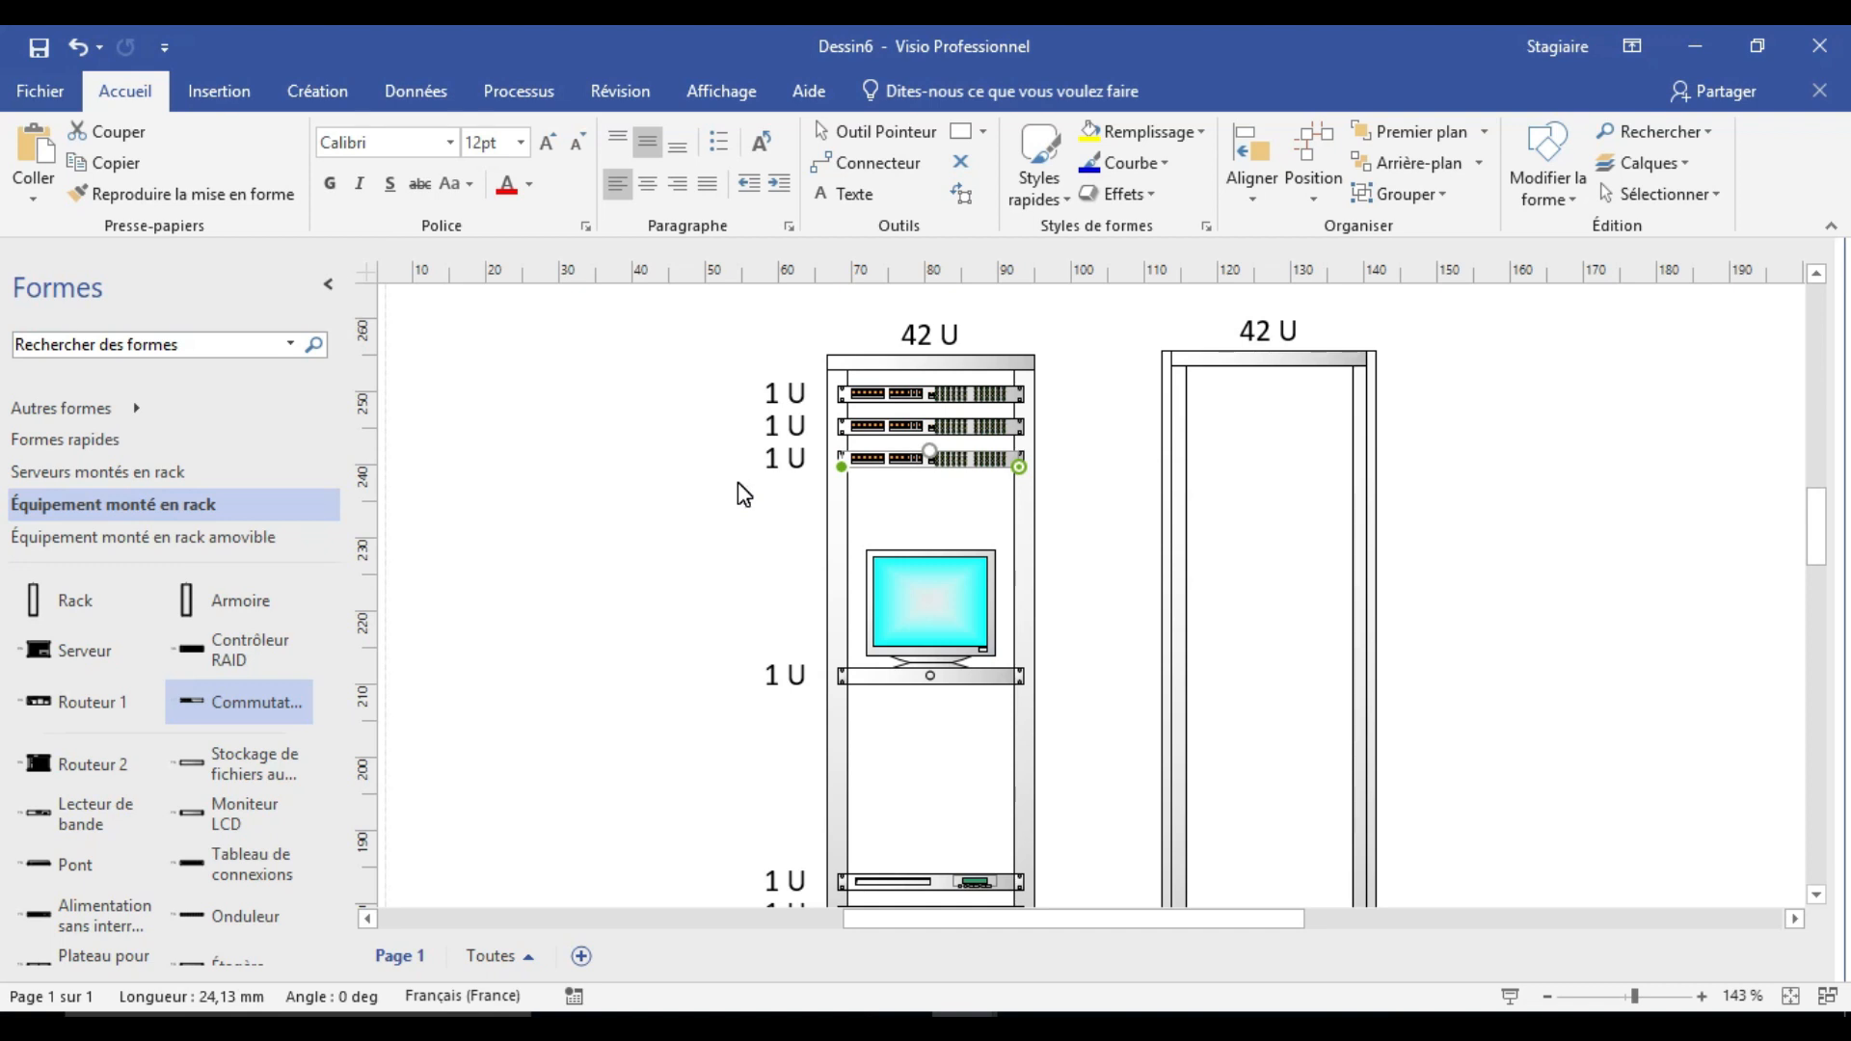
Move the monitor up to just below the three switches and widen it on both sides to 20 mm.
{"action": "left_click", "coordinate": [929, 609]}
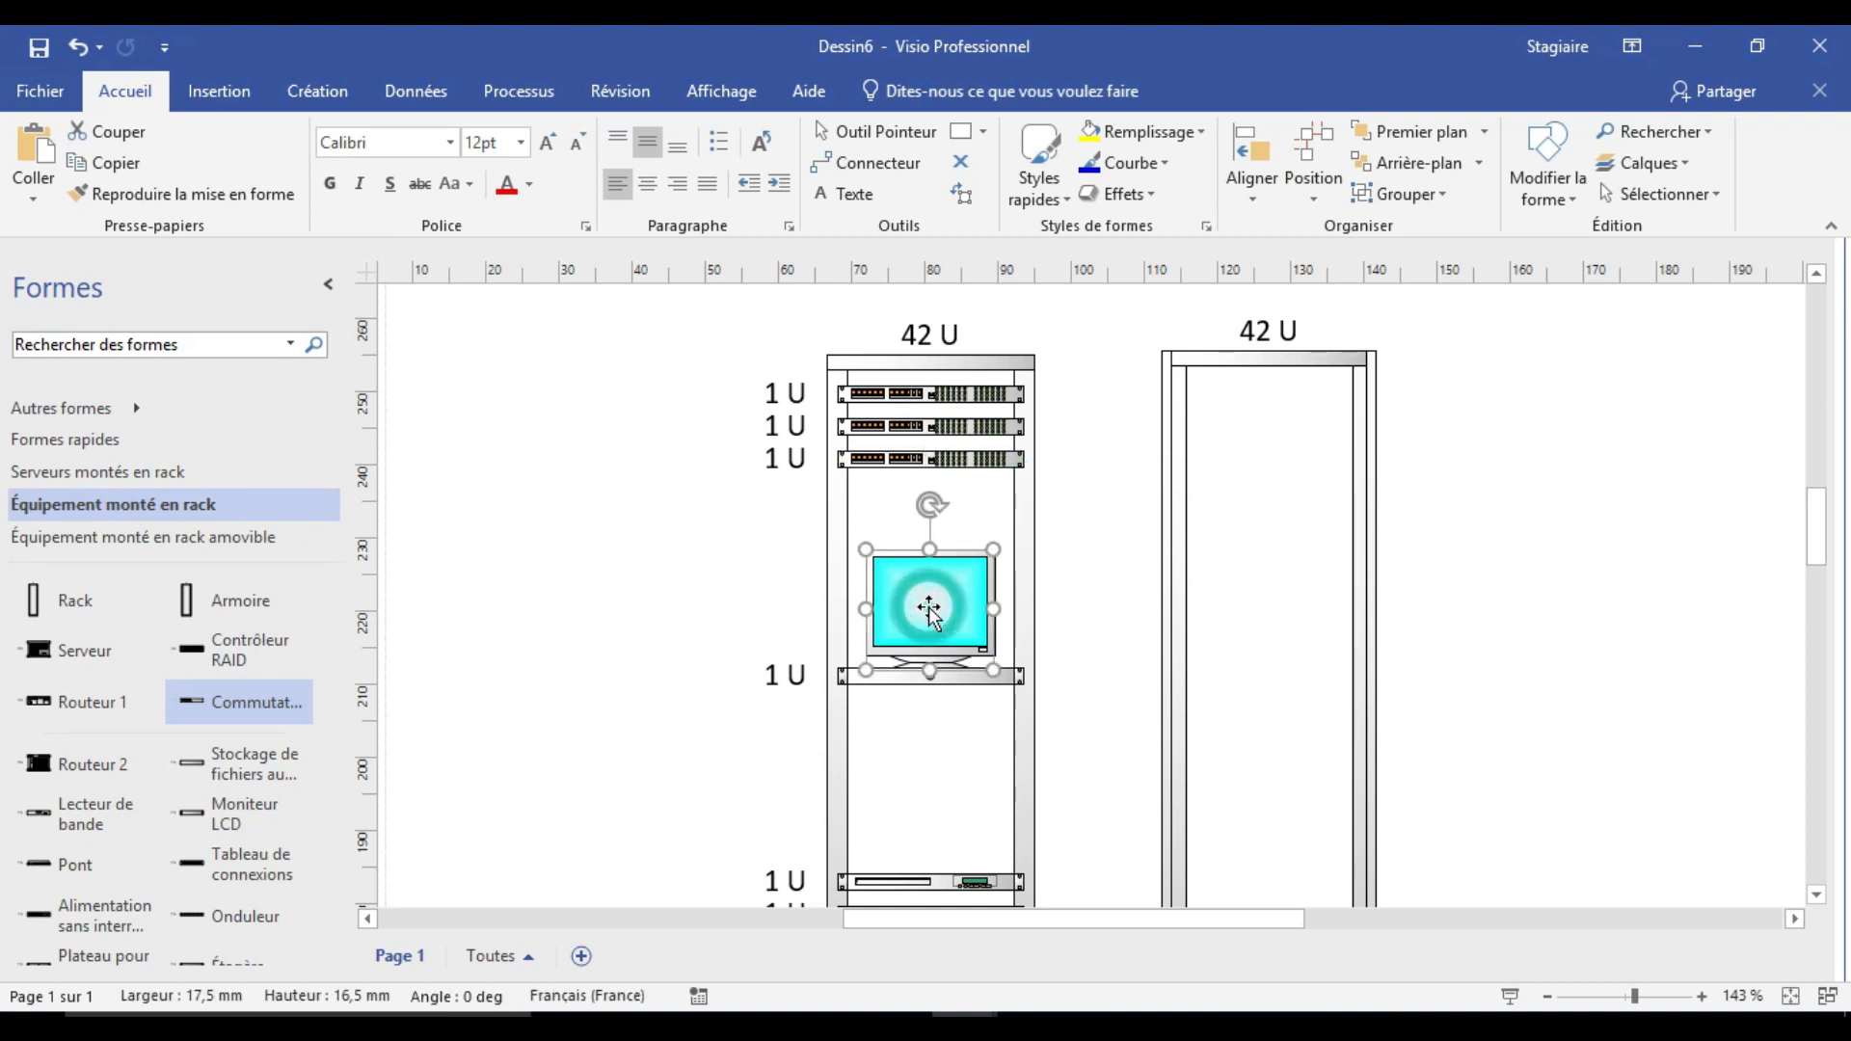
{"action": "left_click_drag", "start_coordinate": [947, 551], "coordinate": [951, 499]}
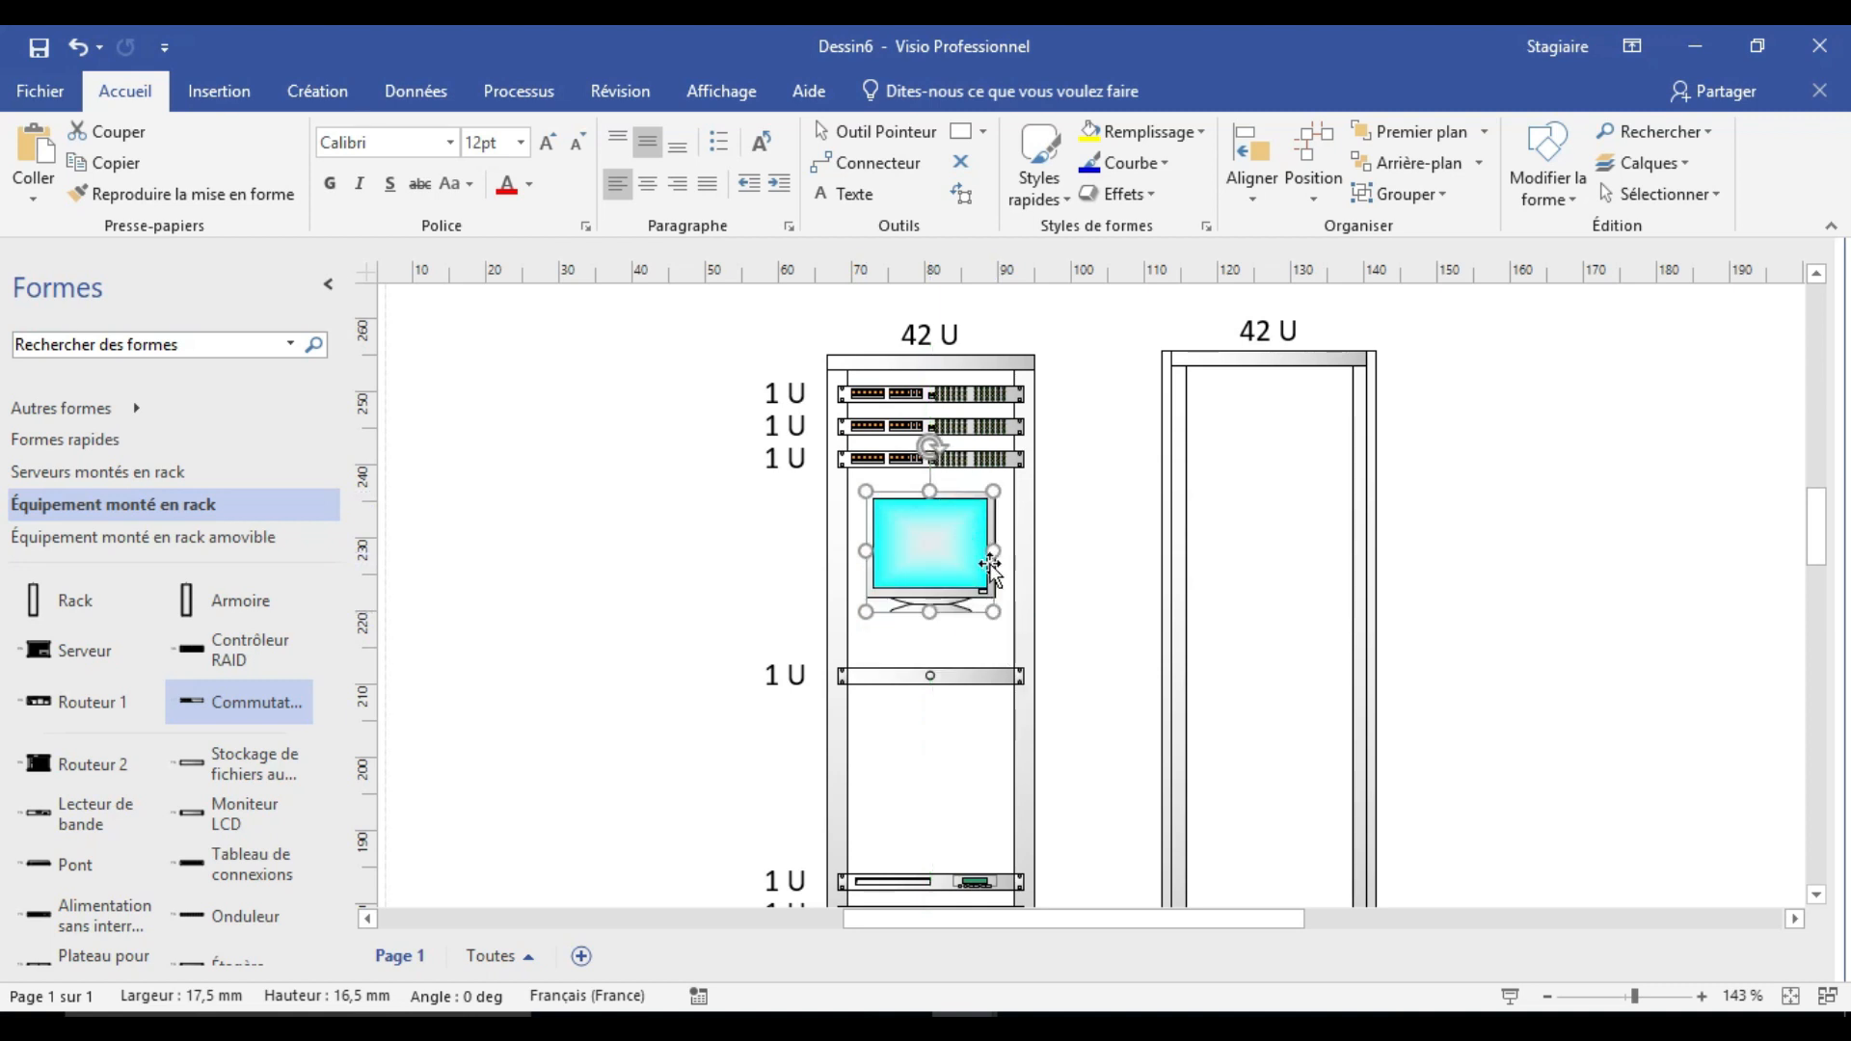
{"action": "left_click_drag", "start_coordinate": [994, 551], "coordinate": [998, 548]}
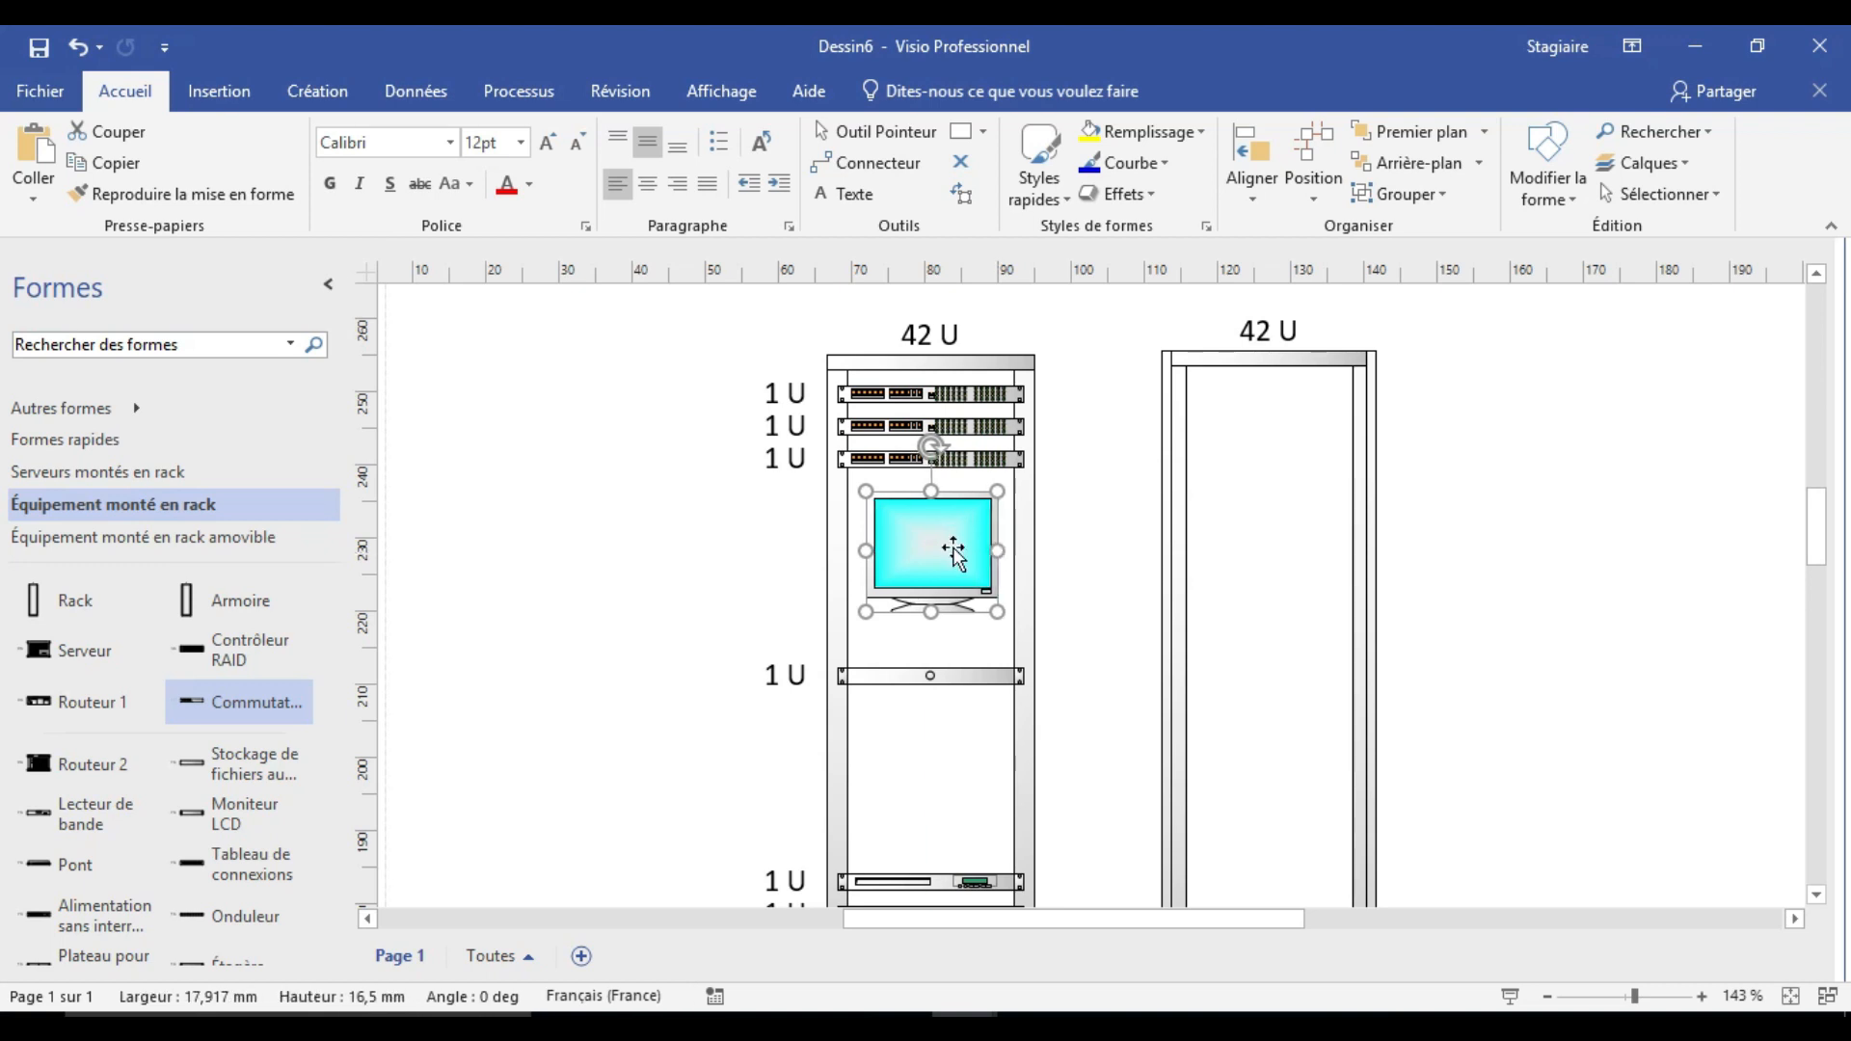
{"action": "left_click_drag", "start_coordinate": [866, 547], "coordinate": [850, 547]}
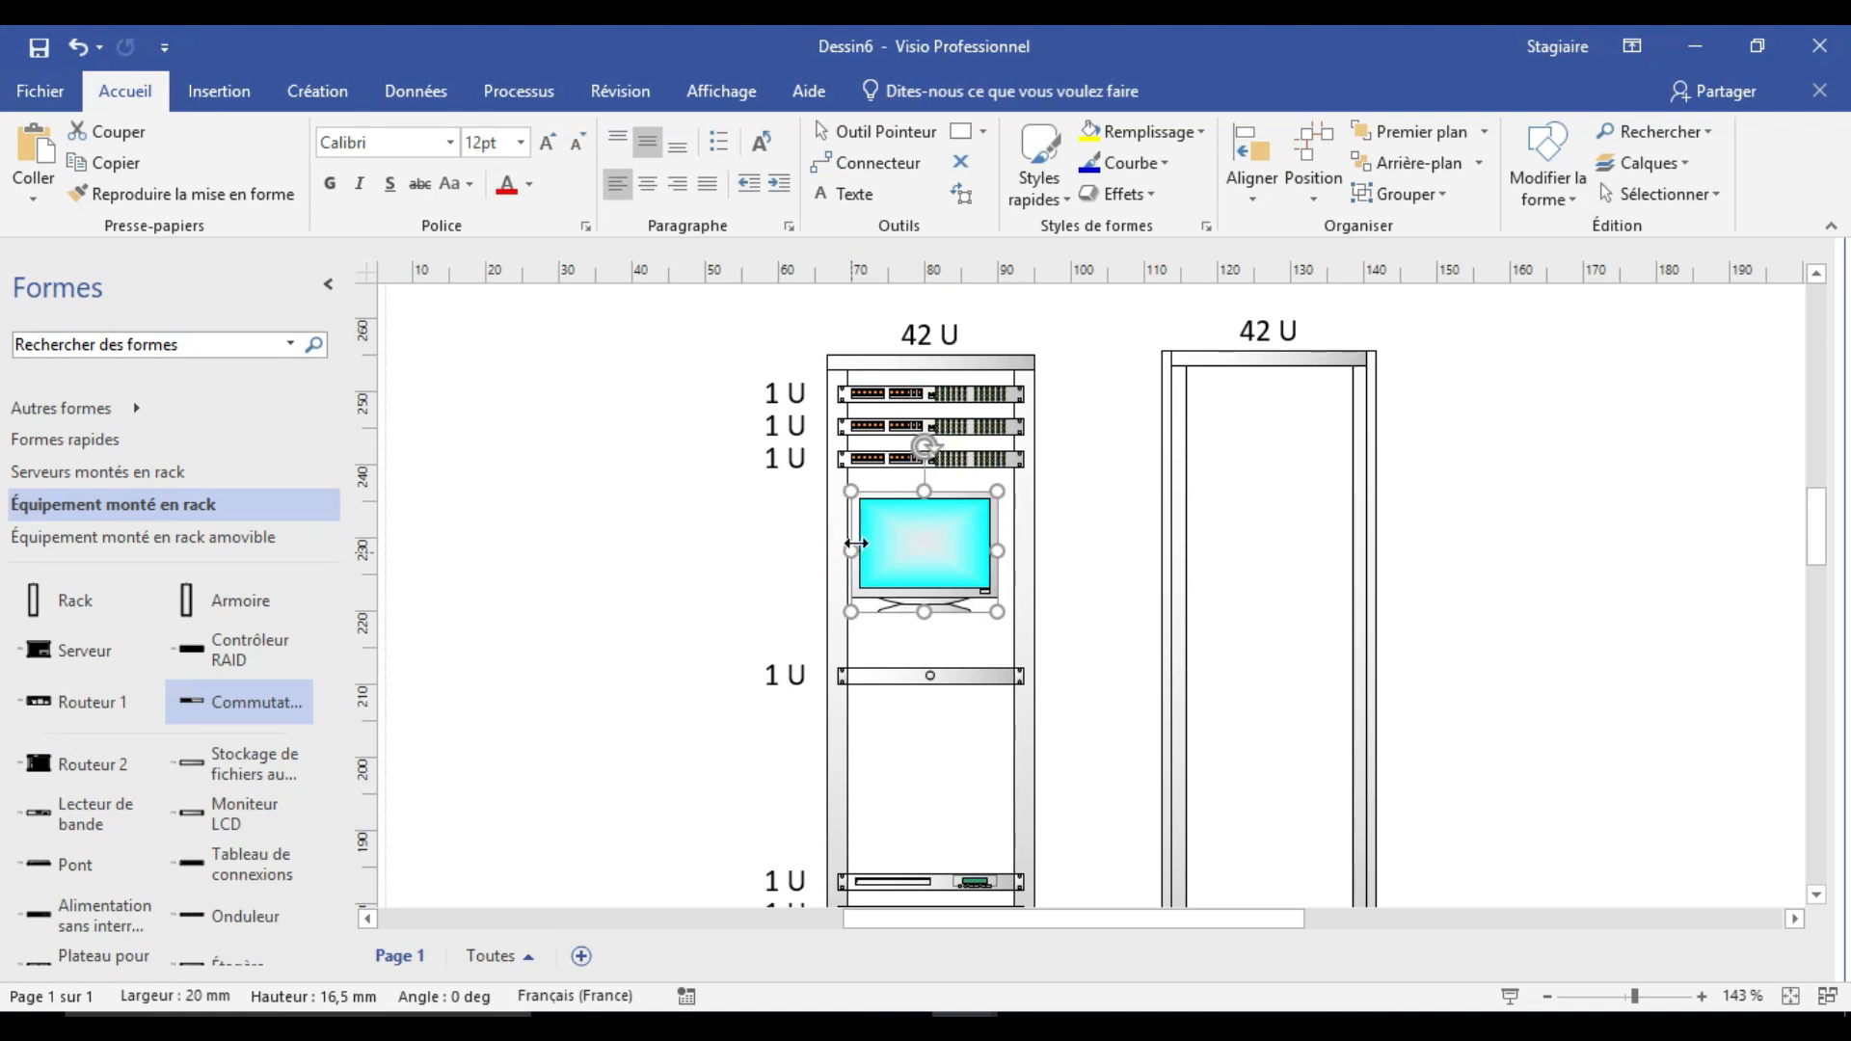
Resize the monitor below the three switches to 18 mm wide and 14.5 mm high.
{"action": "key", "text": "ctrl+z"}
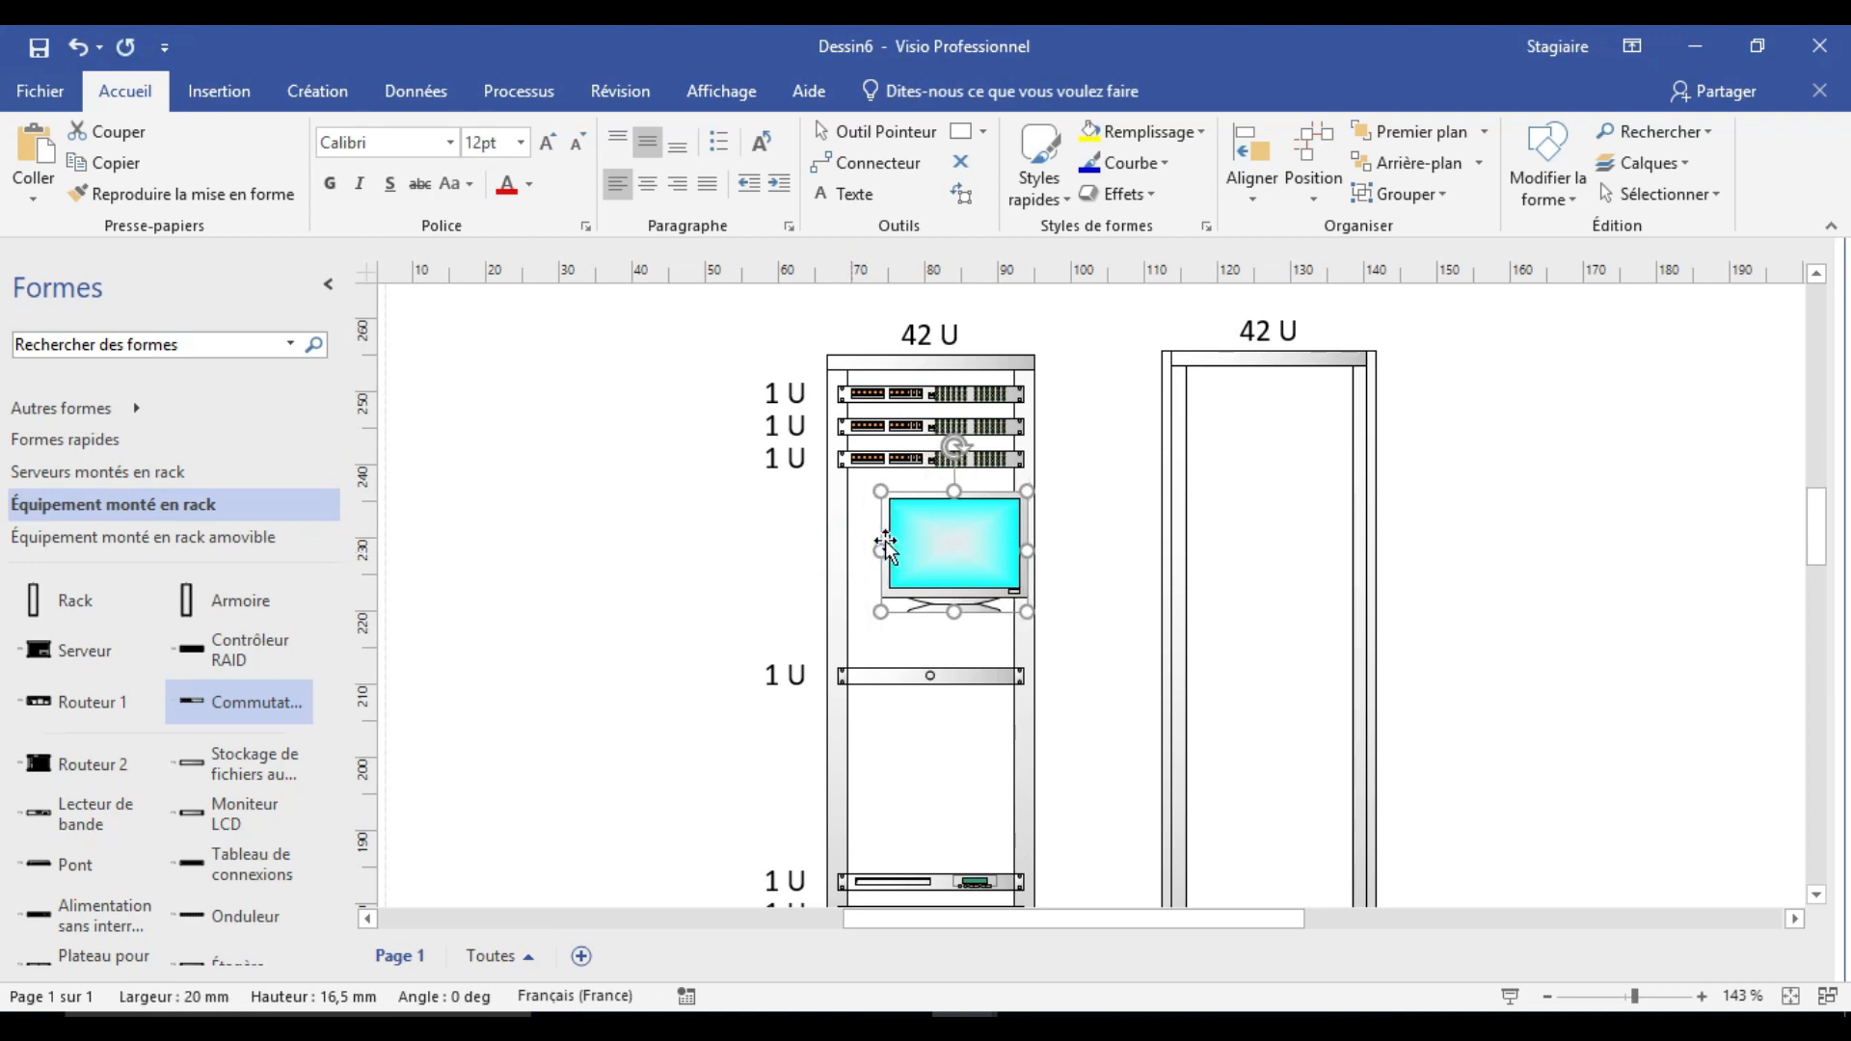
{"action": "key", "text": "ctrl+y"}
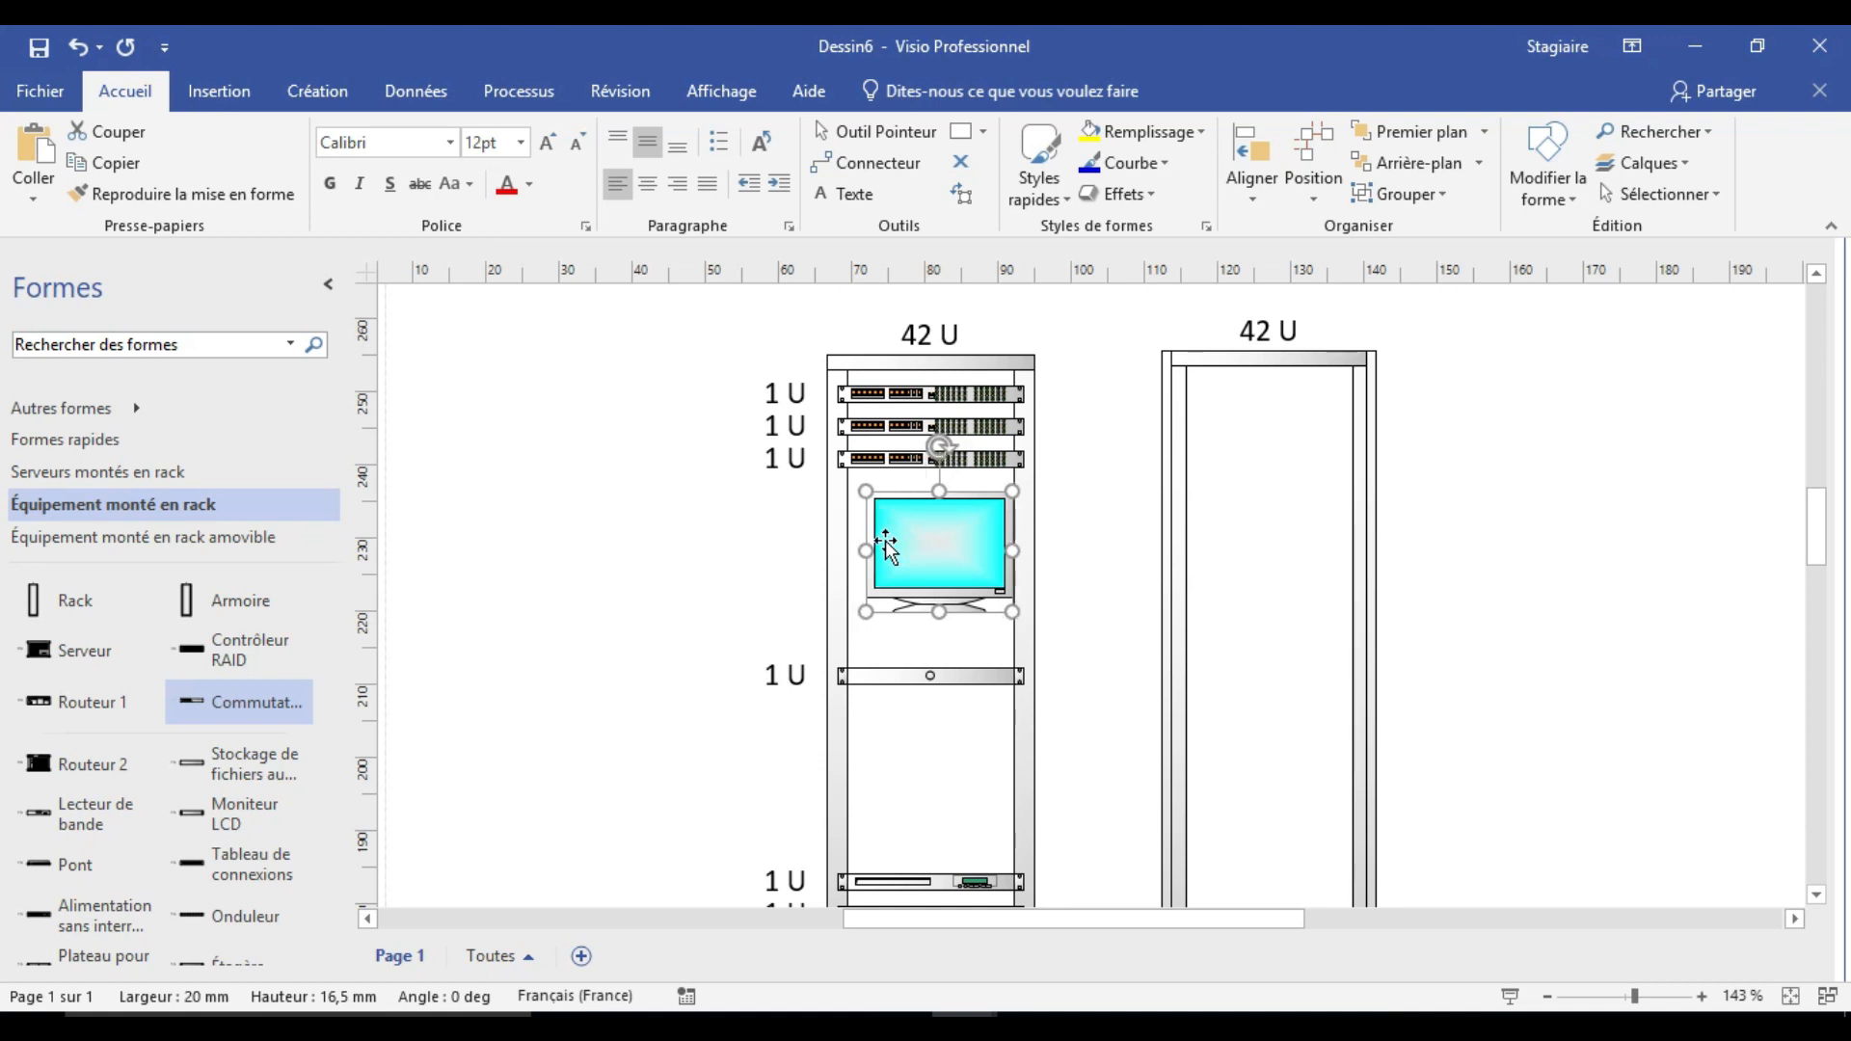
{"action": "left_click_drag", "start_coordinate": [885, 543], "coordinate": [1001, 550]}
{"action": "left_click", "coordinate": [1007, 551]}
{"action": "key", "text": "ctrl+z"}
{"action": "left_click_drag", "start_coordinate": [924, 611], "coordinate": [925, 595]}
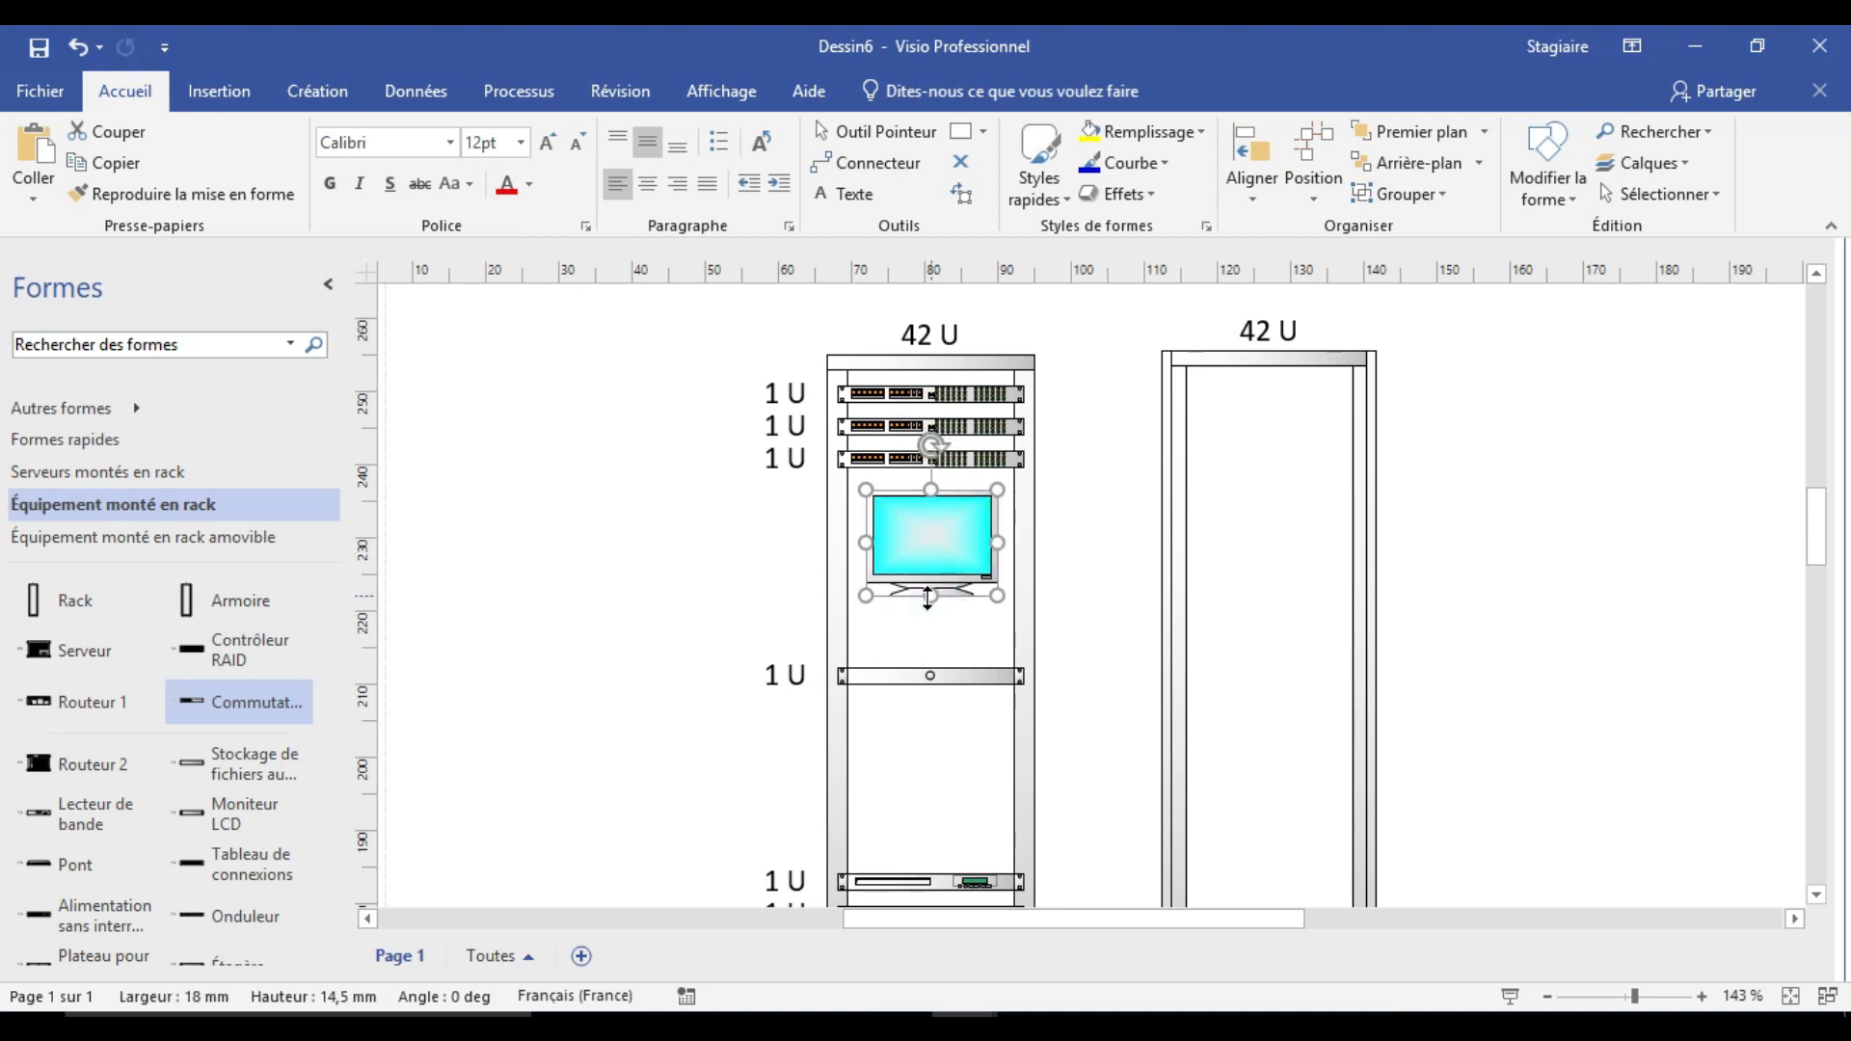
Move the 1 U tray up the rack until it sits directly under the monitor's stand.
{"action": "left_click", "coordinate": [923, 679]}
{"action": "key", "text": "Up"}
{"action": "key", "text": "Up"}
{"action": "key", "text": "Up"}
{"action": "key", "text": "Up"}
{"action": "key", "text": "Up"}
{"action": "key", "text": "Up"}
{"action": "key", "text": "Up"}
{"action": "key", "text": "Up"}
{"action": "key", "text": "Up"}
{"action": "key", "text": "Up"}
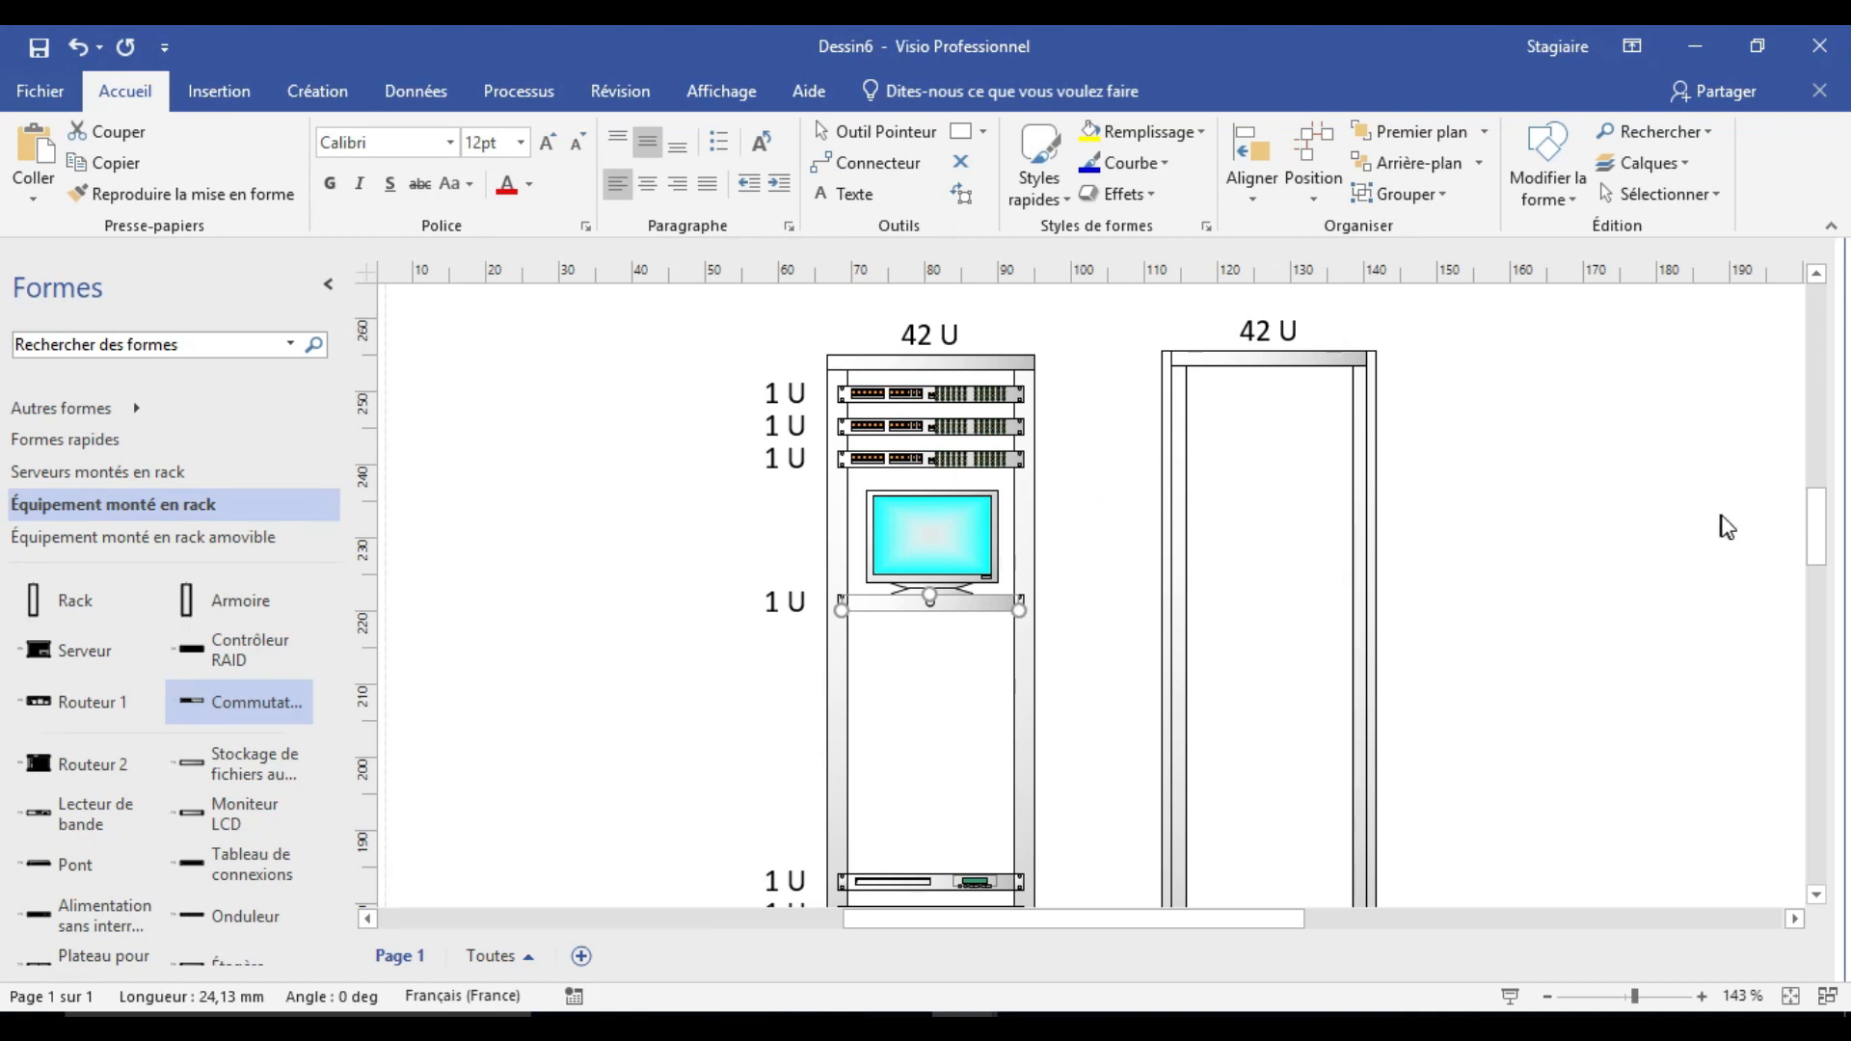
Duplicate the upper 1 U server three times and stack the copies one above the other in the rack.
{"action": "left_click_drag", "start_coordinate": [1818, 530], "coordinate": [1825, 594]}
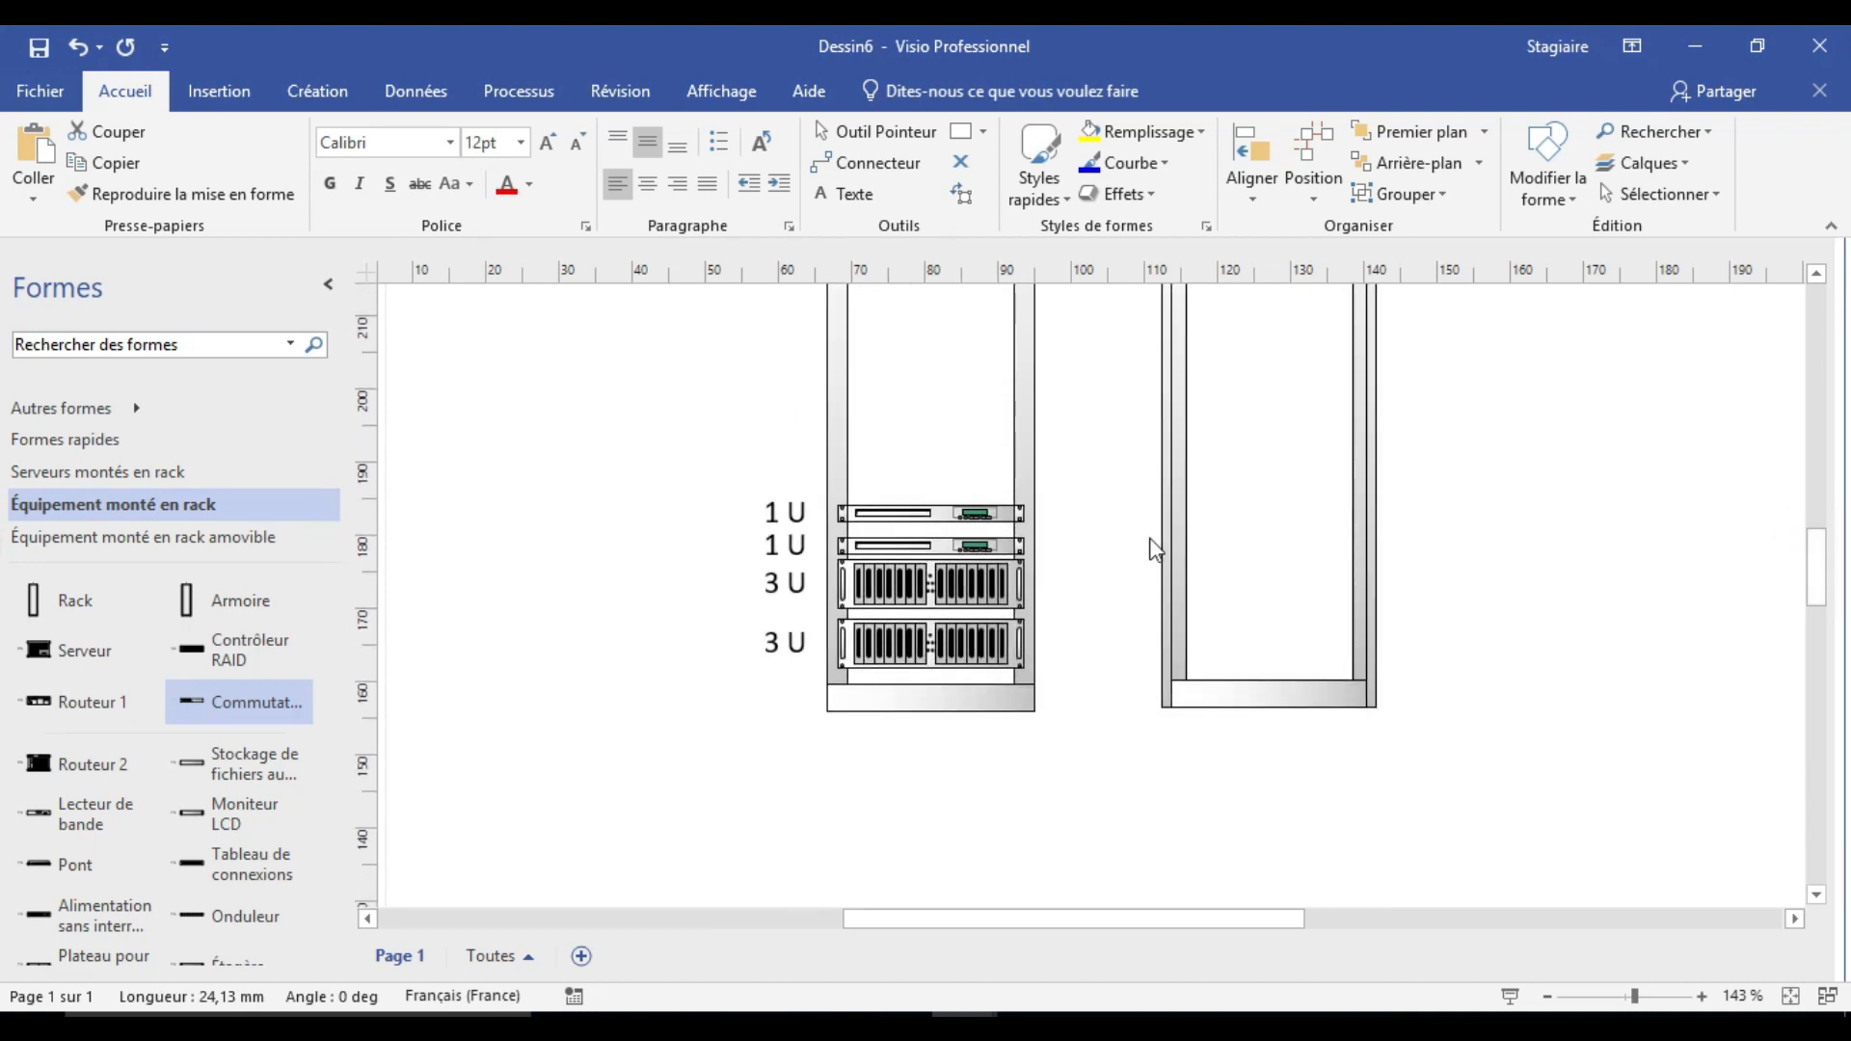
{"action": "left_click", "coordinate": [954, 543]}
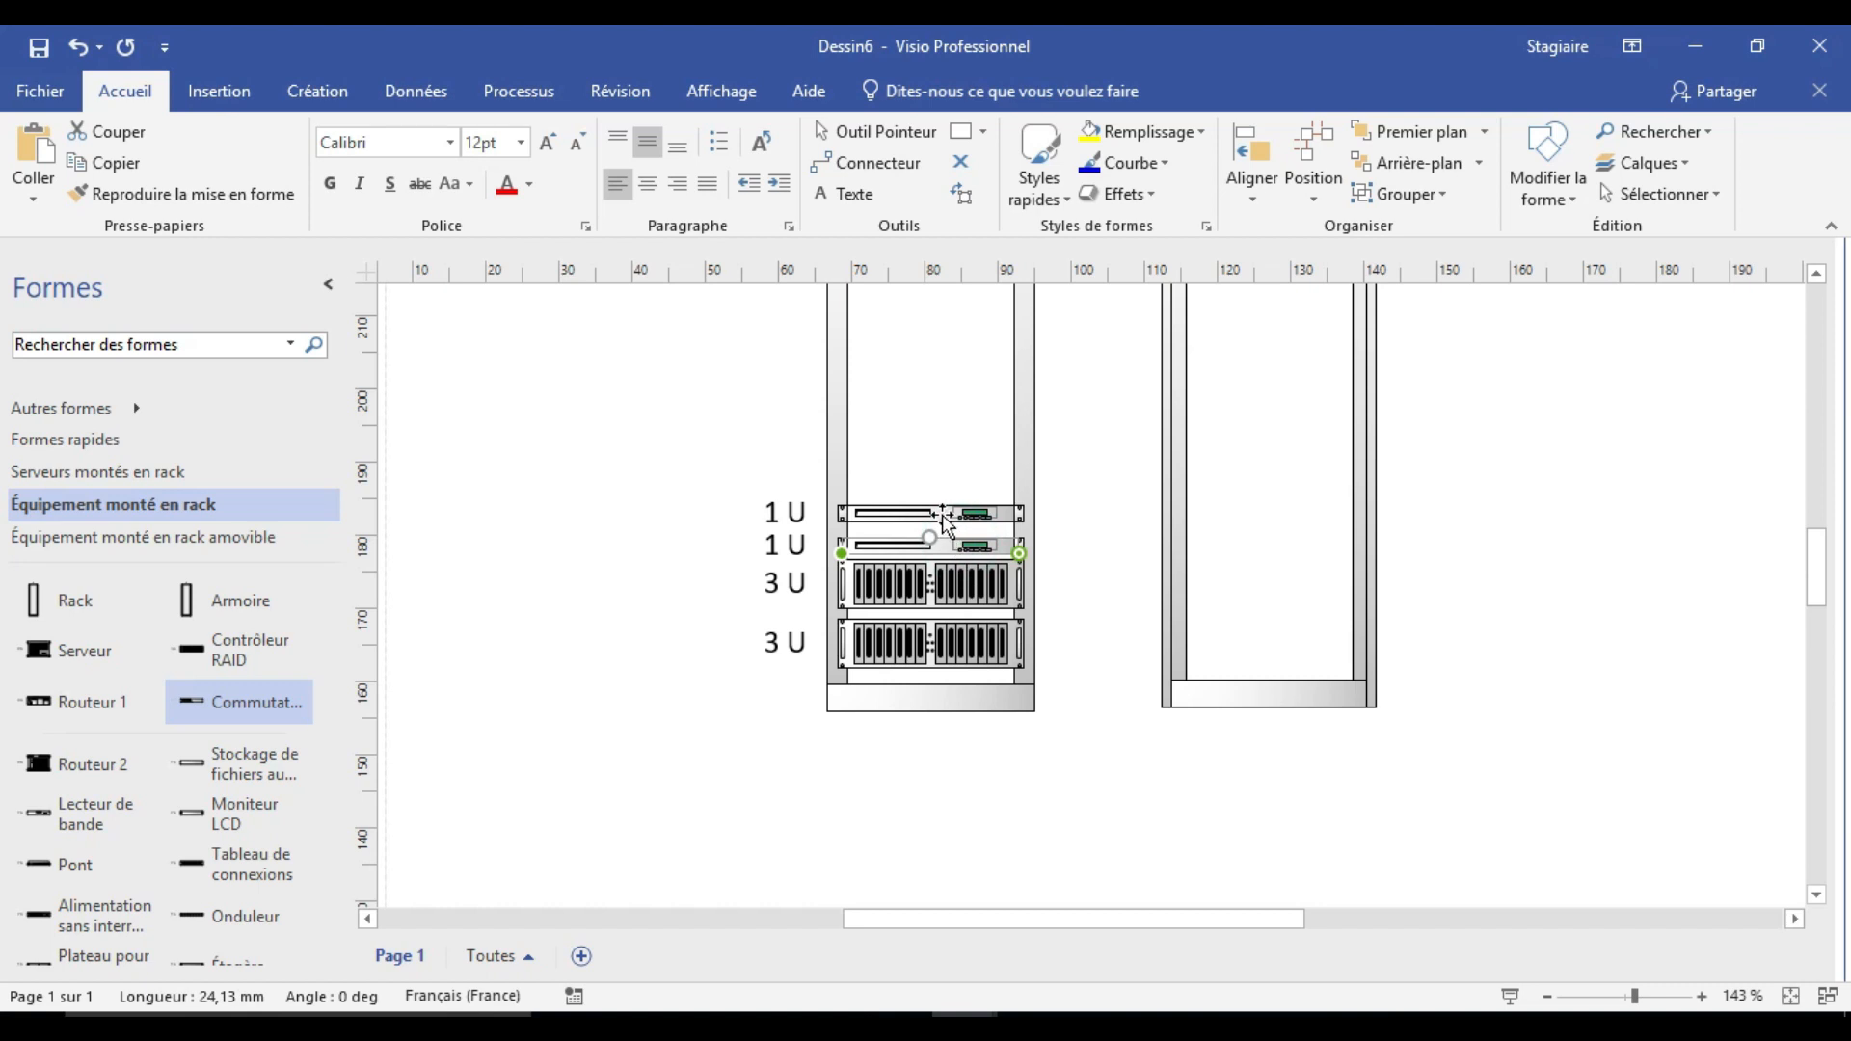
{"action": "left_click", "coordinate": [945, 515]}
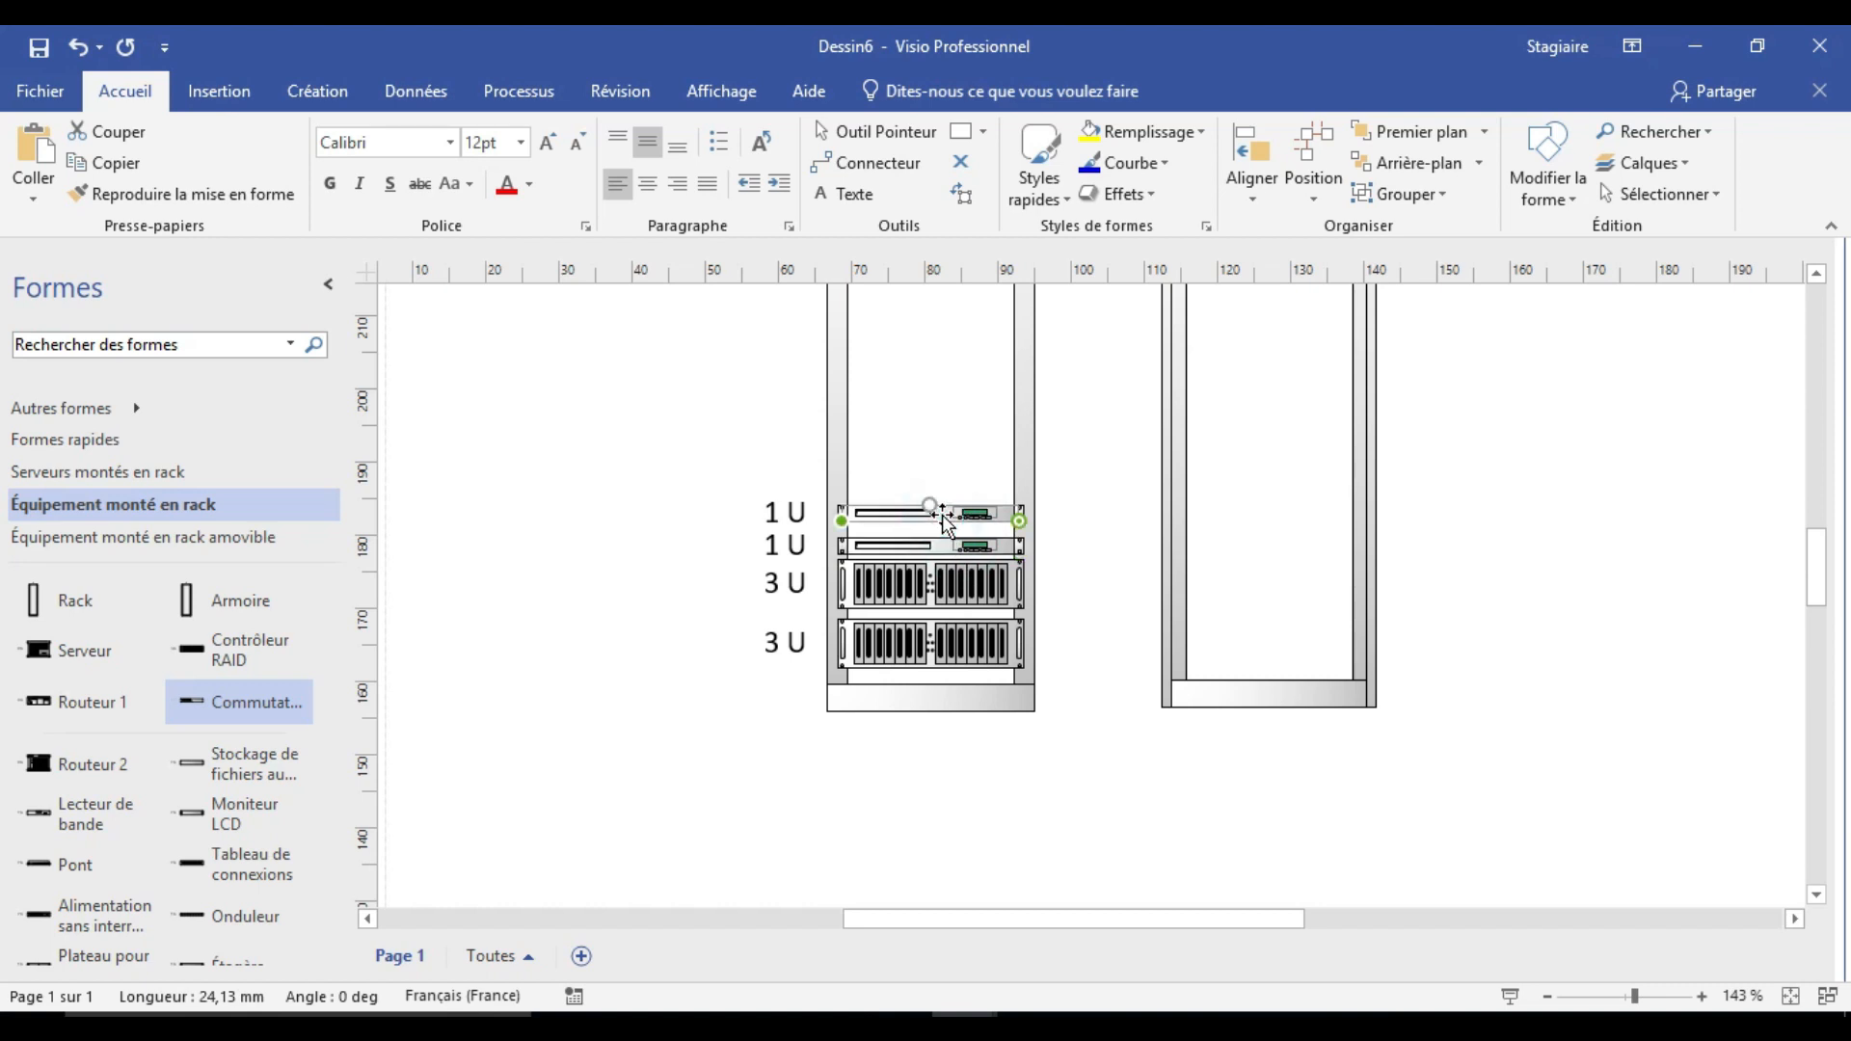
{"action": "key", "text": "ctrl+d"}
{"action": "left_click_drag", "start_coordinate": [948, 580], "coordinate": [896, 482]}
{"action": "key", "text": "ctrl+d"}
{"action": "left_click_drag", "start_coordinate": [960, 545], "coordinate": [896, 446]}
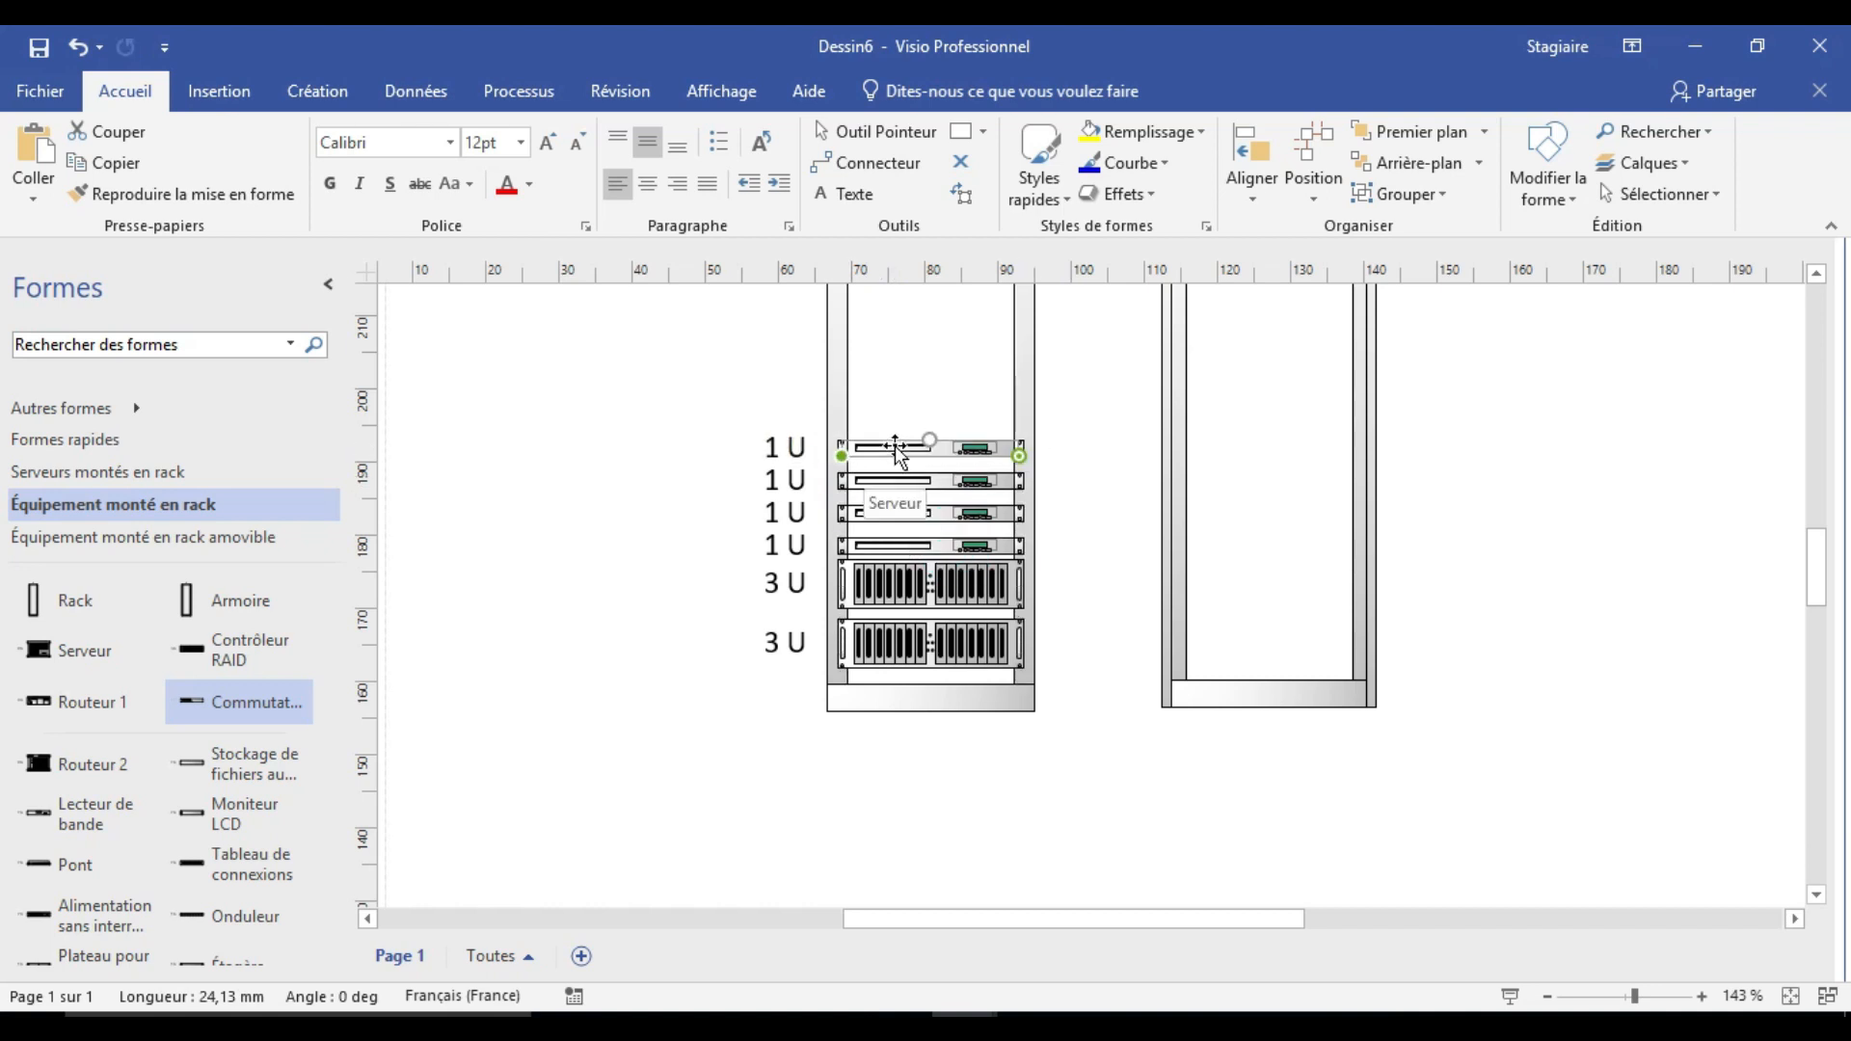
{"action": "key", "text": "ctrl+d"}
{"action": "left_click_drag", "start_coordinate": [953, 520], "coordinate": [887, 424]}
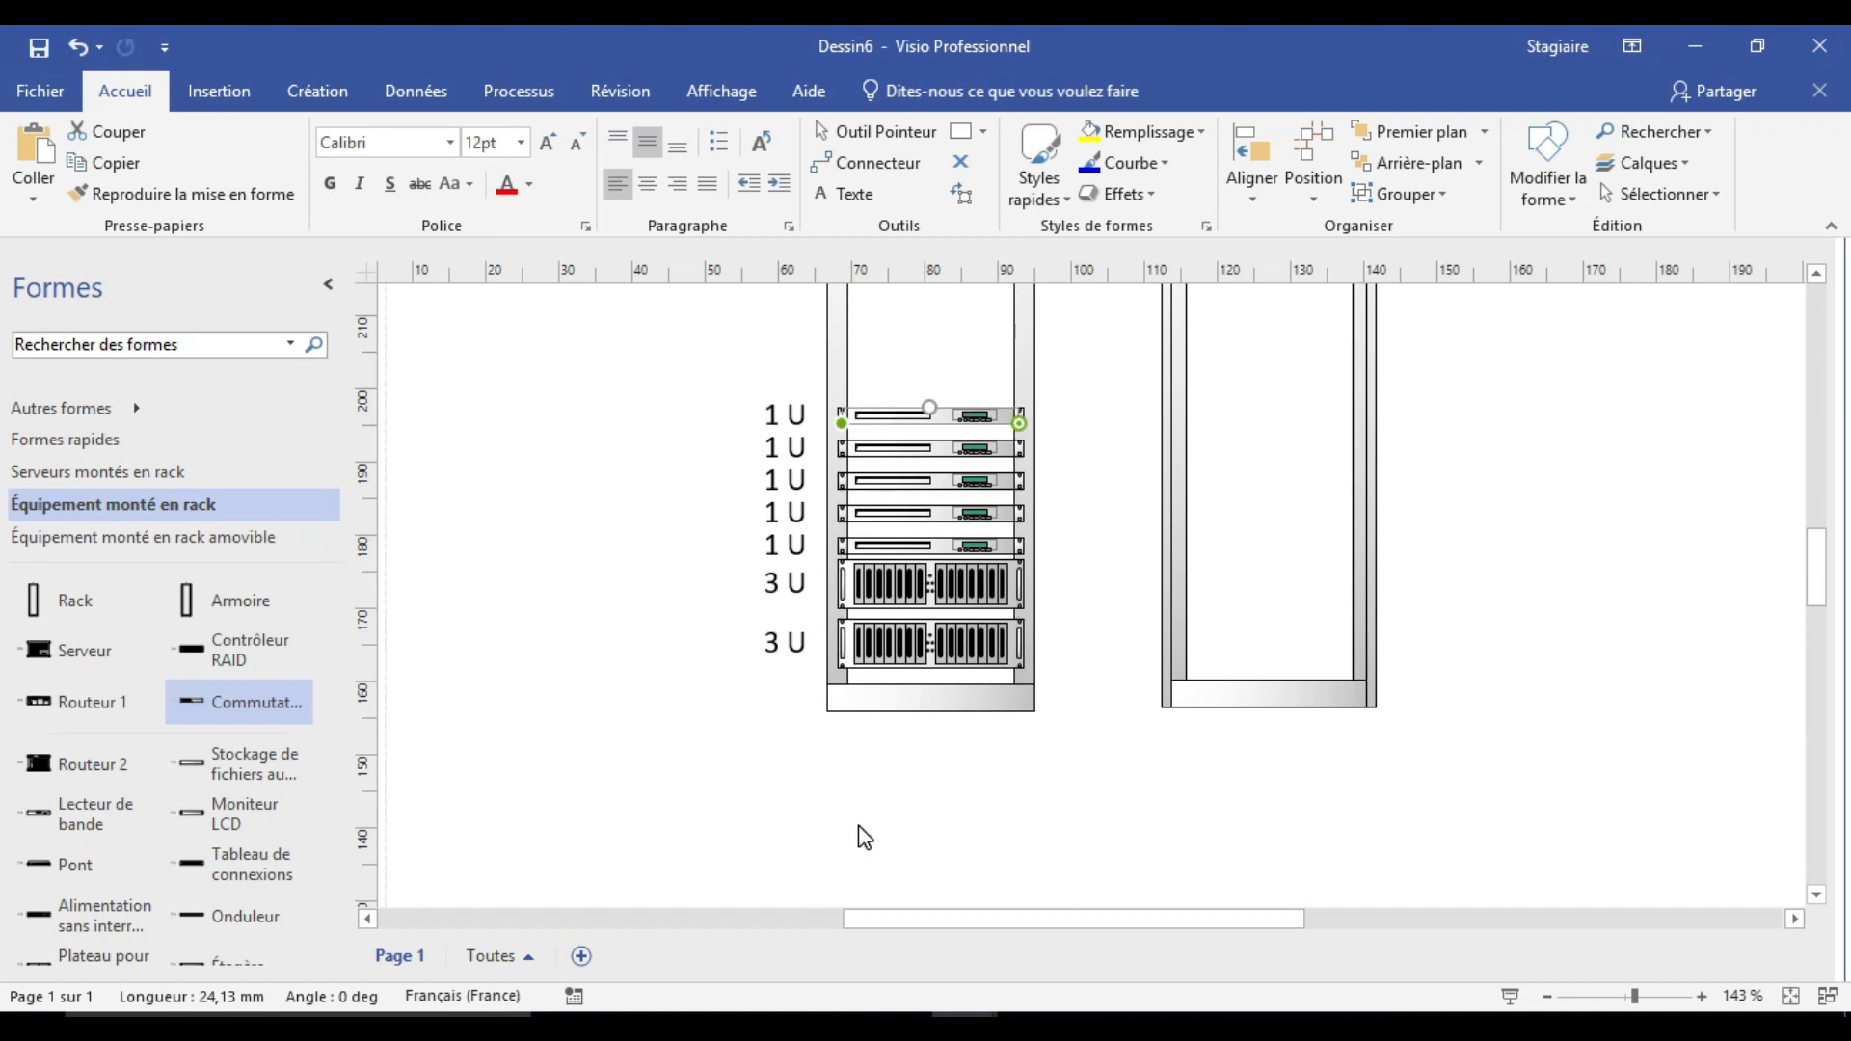
{"action": "left_click", "coordinate": [888, 870]}
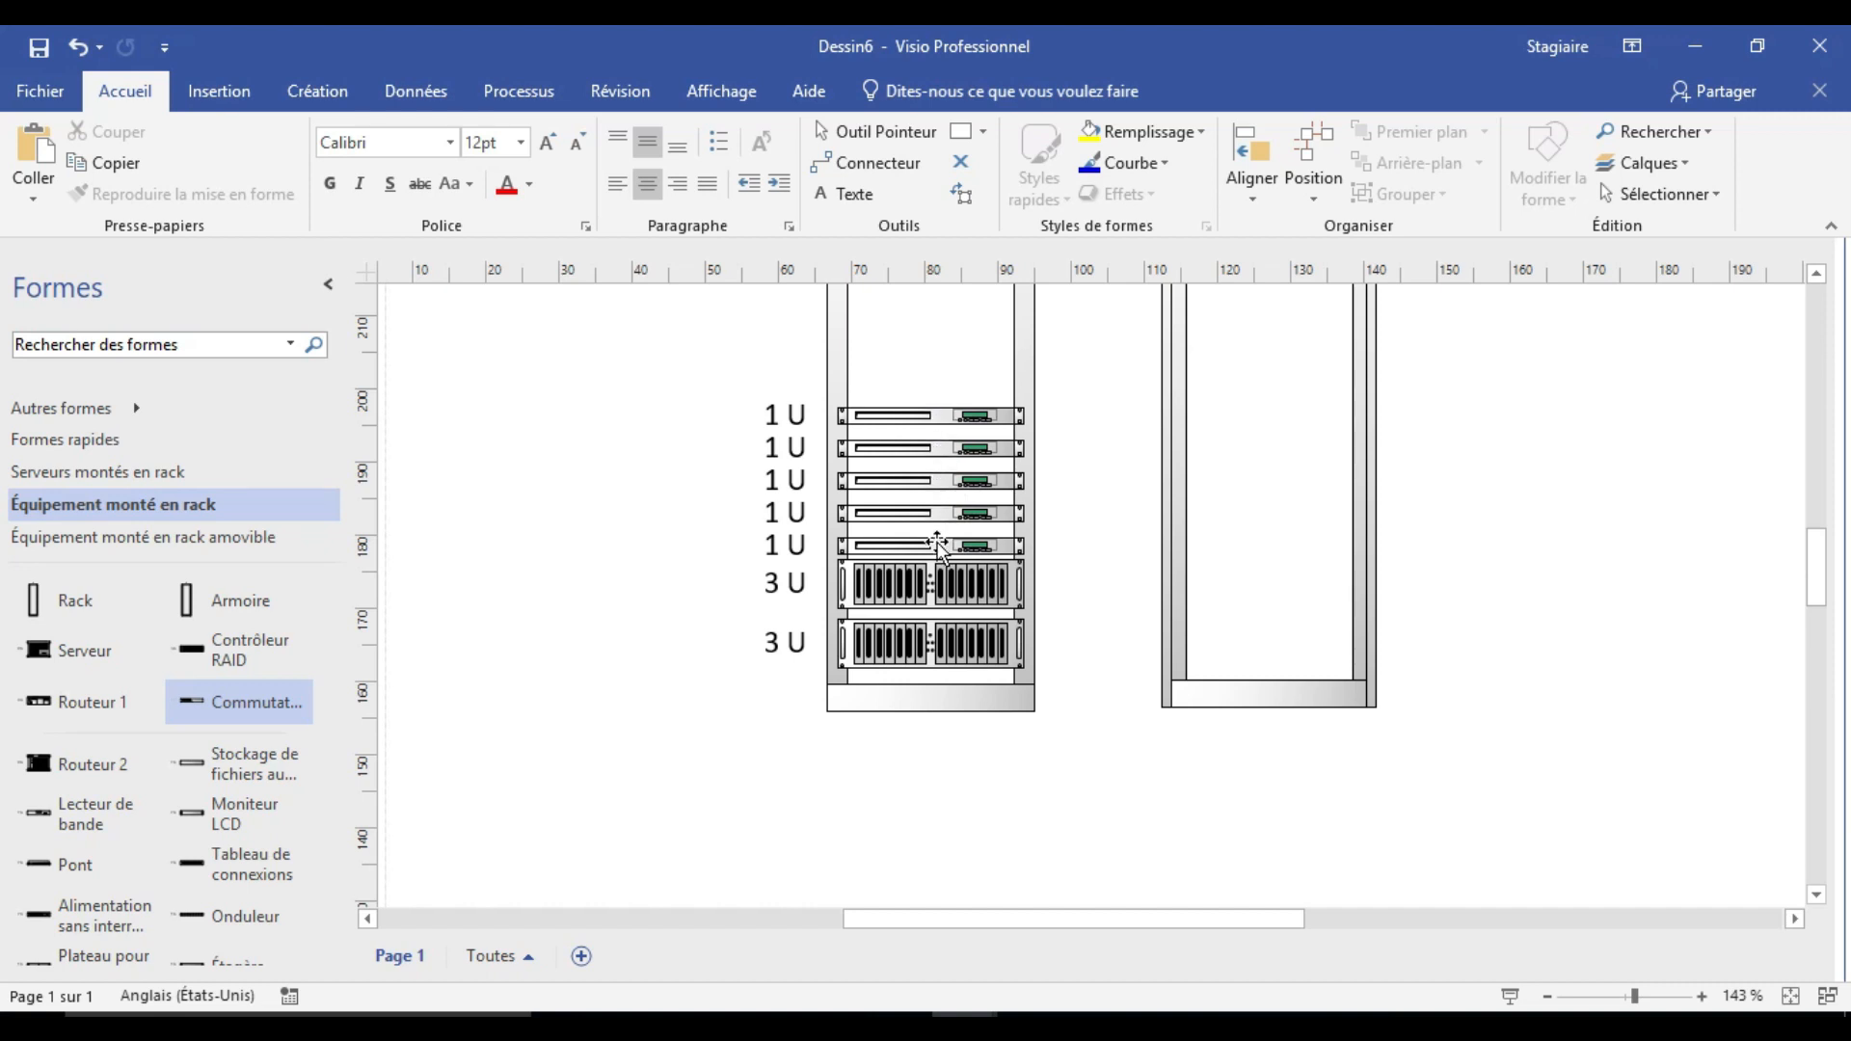
Cover the upper RAID controller's 3 U label with an 8 mm by 7 mm rectangle without outline, containing the text 2U.
{"action": "left_click", "coordinate": [1117, 516]}
{"action": "left_click", "coordinate": [980, 132]}
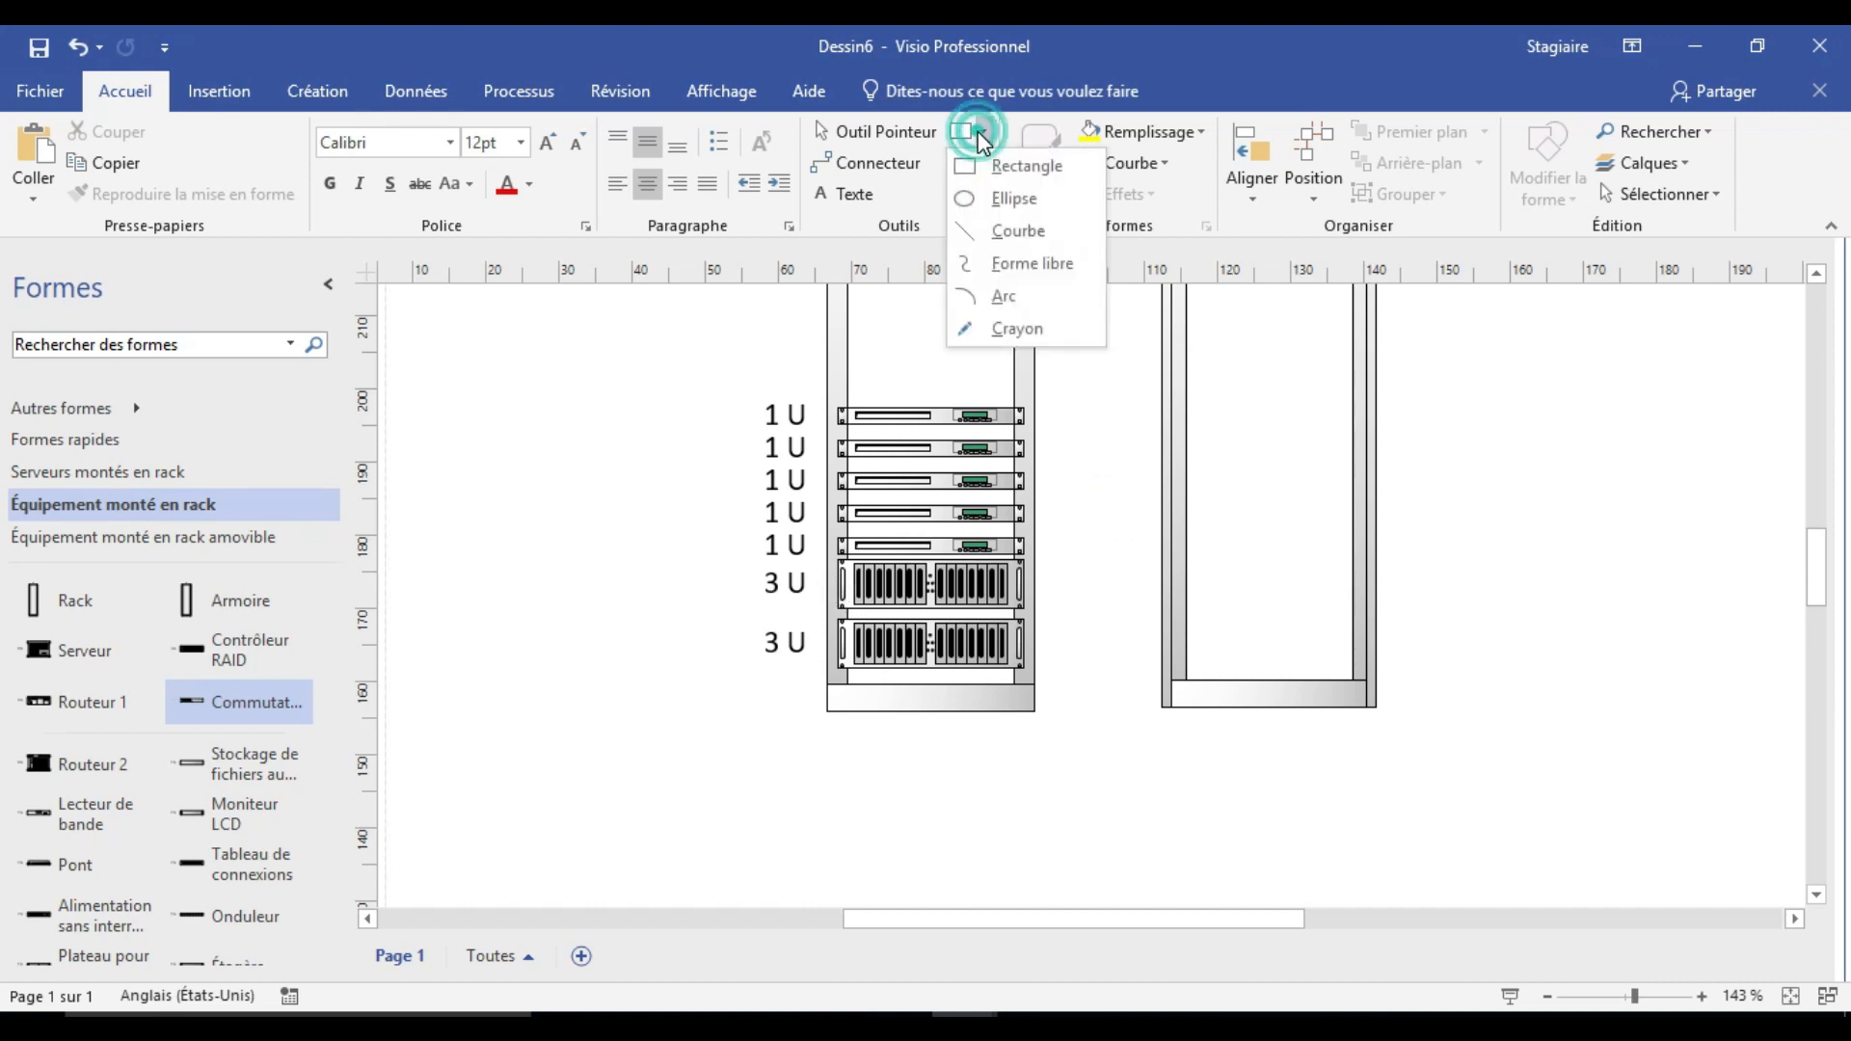
{"action": "left_click", "coordinate": [964, 165]}
{"action": "left_click_drag", "start_coordinate": [747, 565], "coordinate": [811, 586]}
{"action": "left_click", "coordinate": [792, 586]}
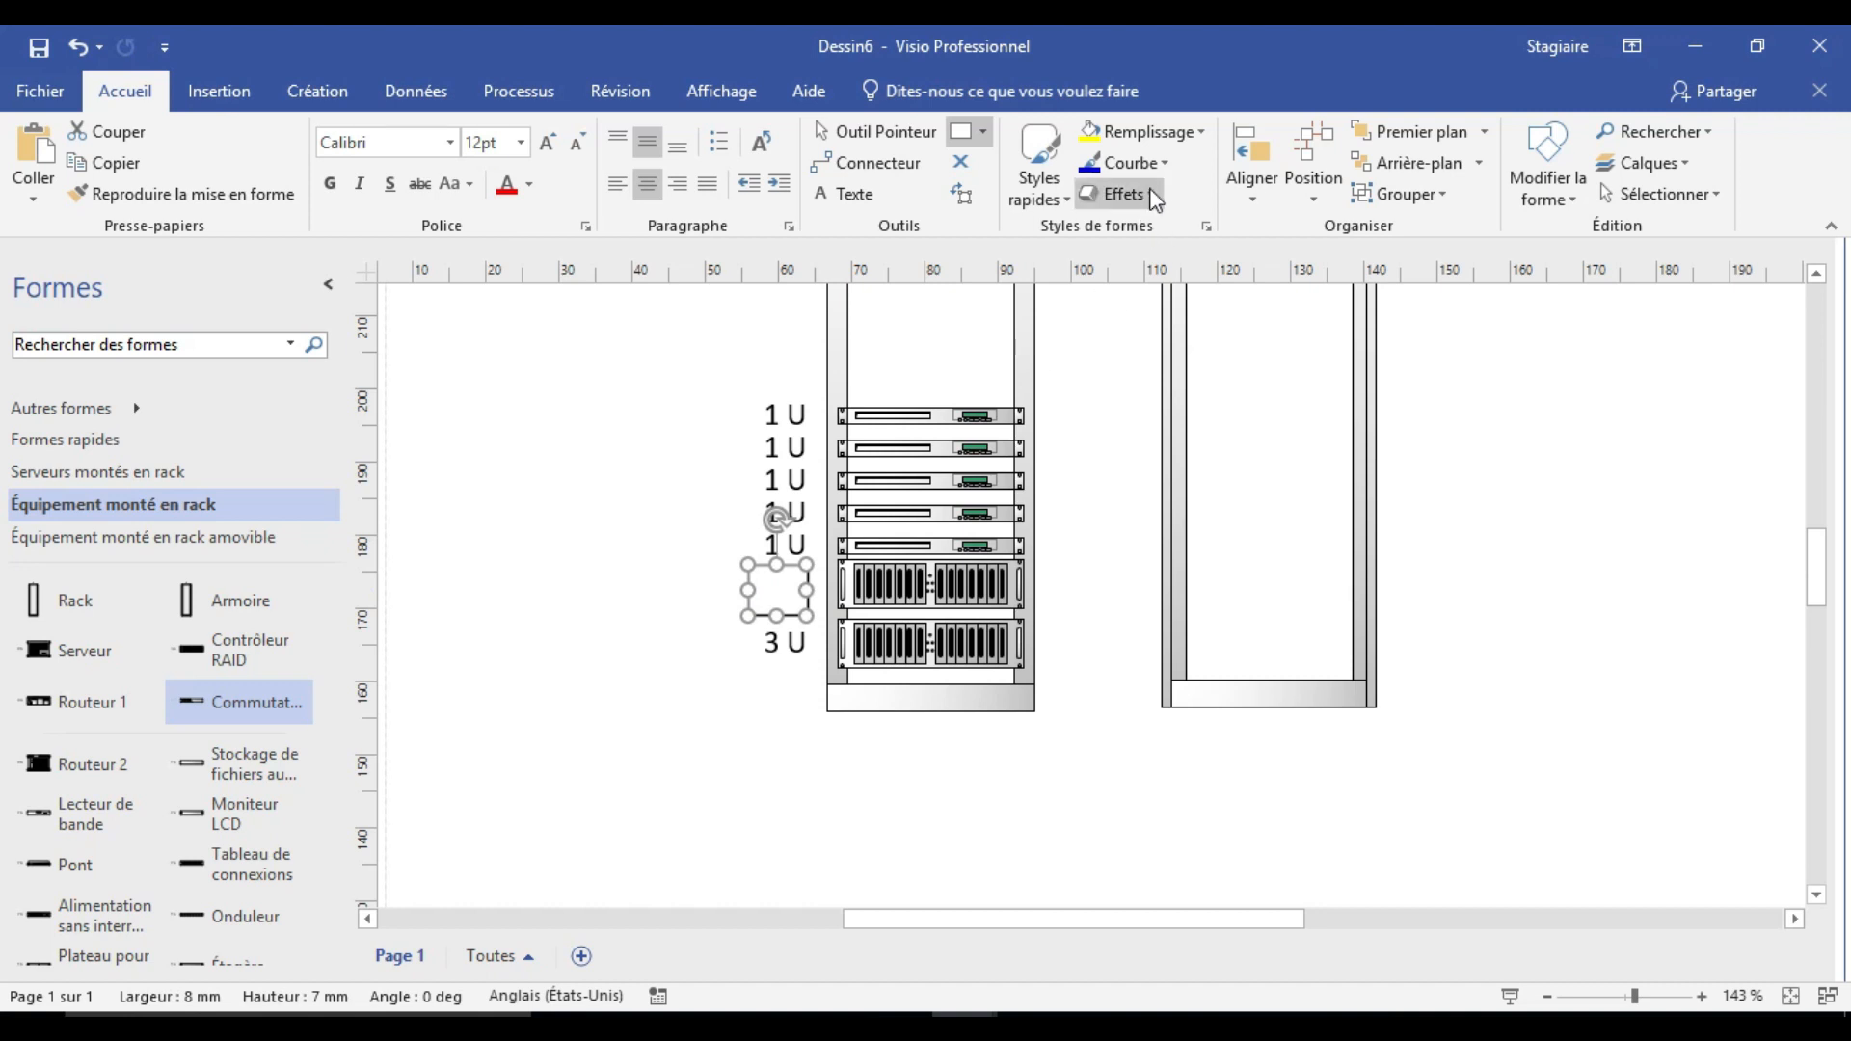
{"action": "left_click", "coordinate": [1147, 163]}
{"action": "left_click", "coordinate": [1161, 496]}
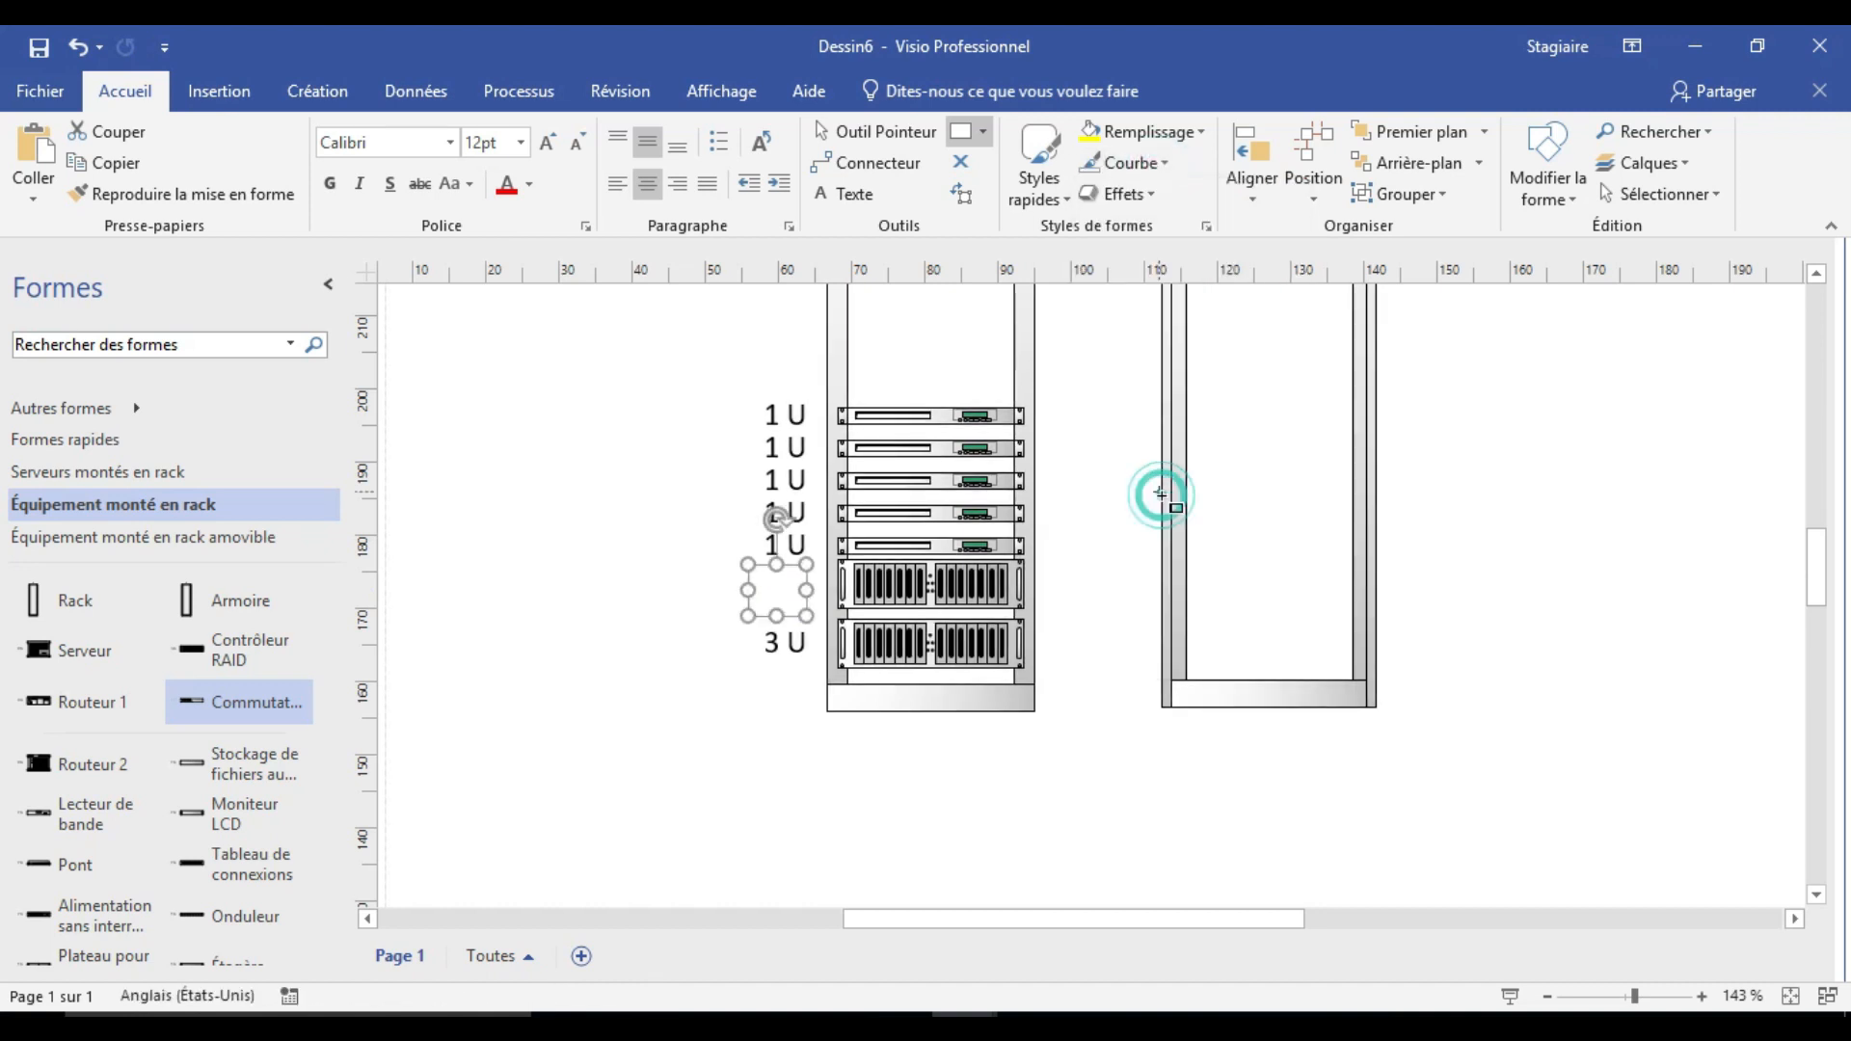
{"action": "double_click", "coordinate": [774, 591]}
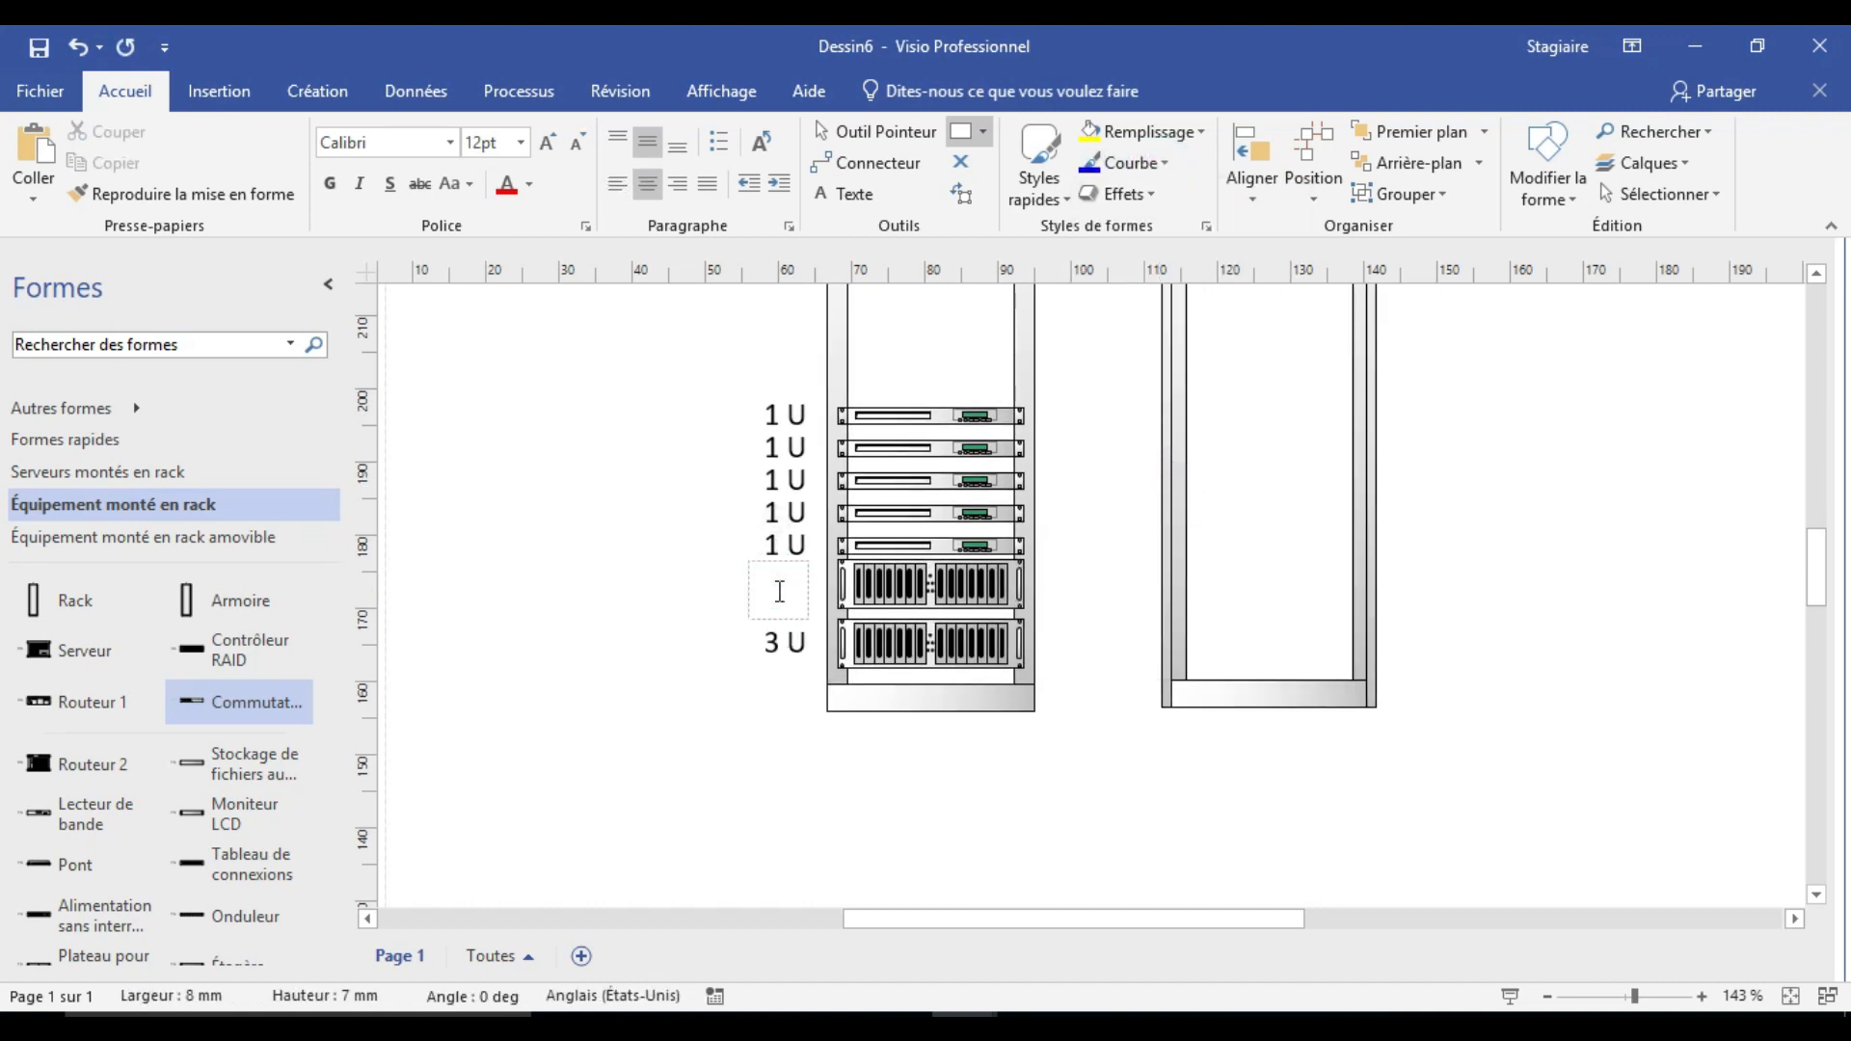
{"action": "type", "text": "2U"}
{"action": "left_click", "coordinate": [605, 622]}
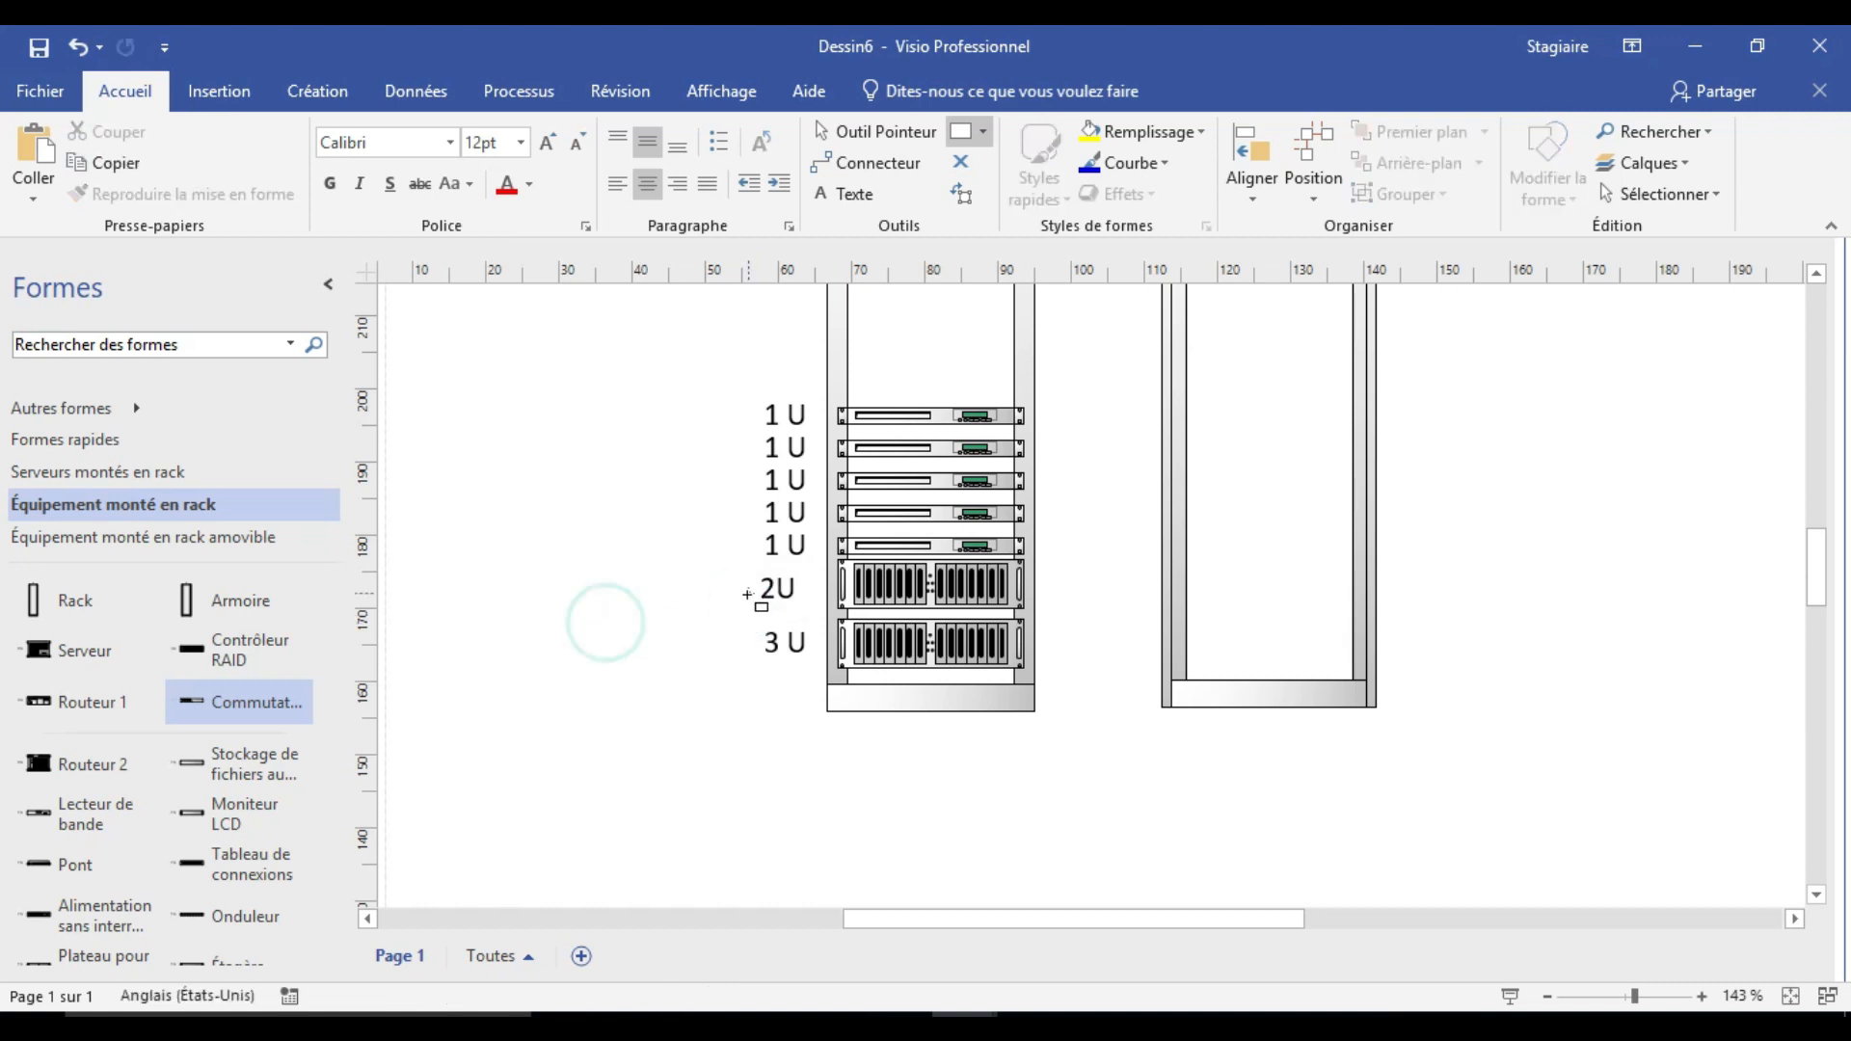
Duplicate the 2U label and place the copy over the lower RAID controller's 3 U label.
{"action": "left_click", "coordinate": [755, 591]}
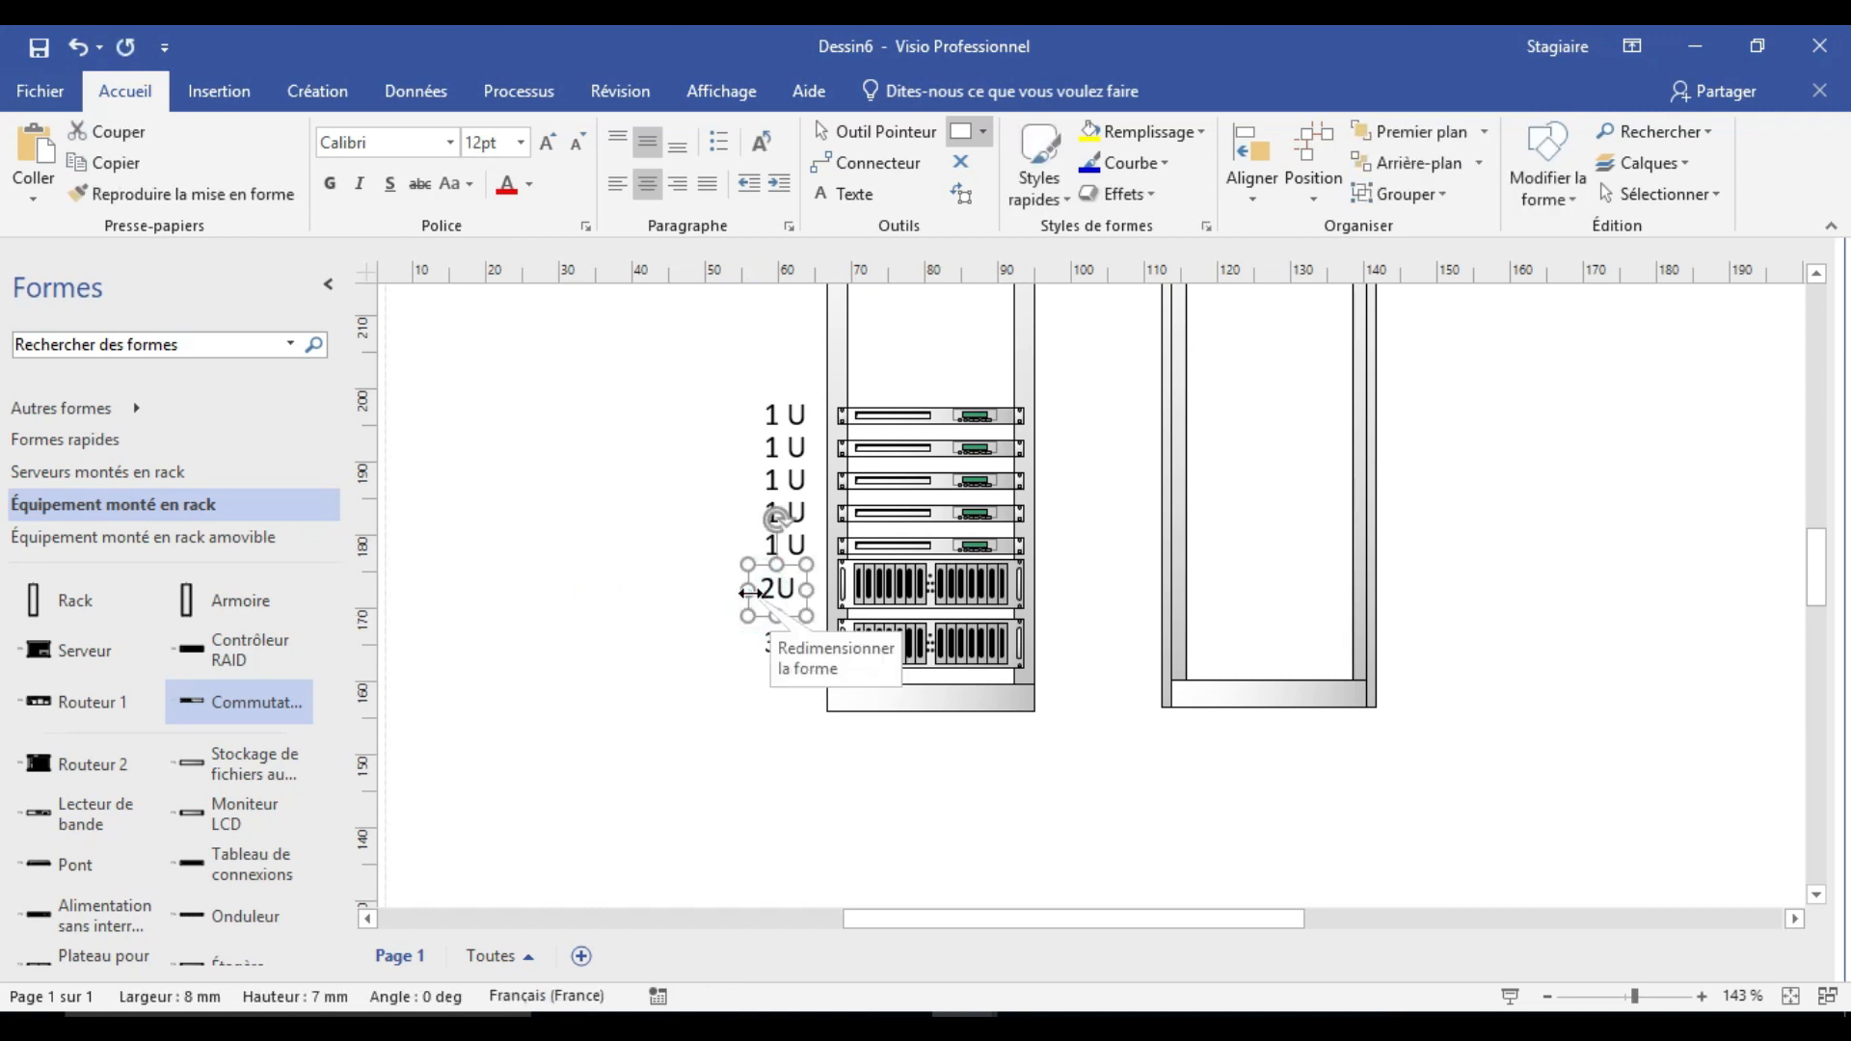
{"action": "key", "text": "ctrl+d"}
{"action": "key", "text": "Left"}
{"action": "key", "text": "Left"}
{"action": "key", "text": "Left"}
{"action": "key", "text": "Left"}
{"action": "key", "text": "Left"}
{"action": "key", "text": "Left"}
{"action": "key", "text": "Left"}
{"action": "key", "text": "Left"}
{"action": "key", "text": "Left"}
{"action": "key", "text": "Left"}
{"action": "key", "text": "Up"}
{"action": "key", "text": "Right"}
{"action": "key", "text": "Right"}
{"action": "key", "text": "Up"}
{"action": "key", "text": "Left"}
{"action": "key", "text": "Up"}
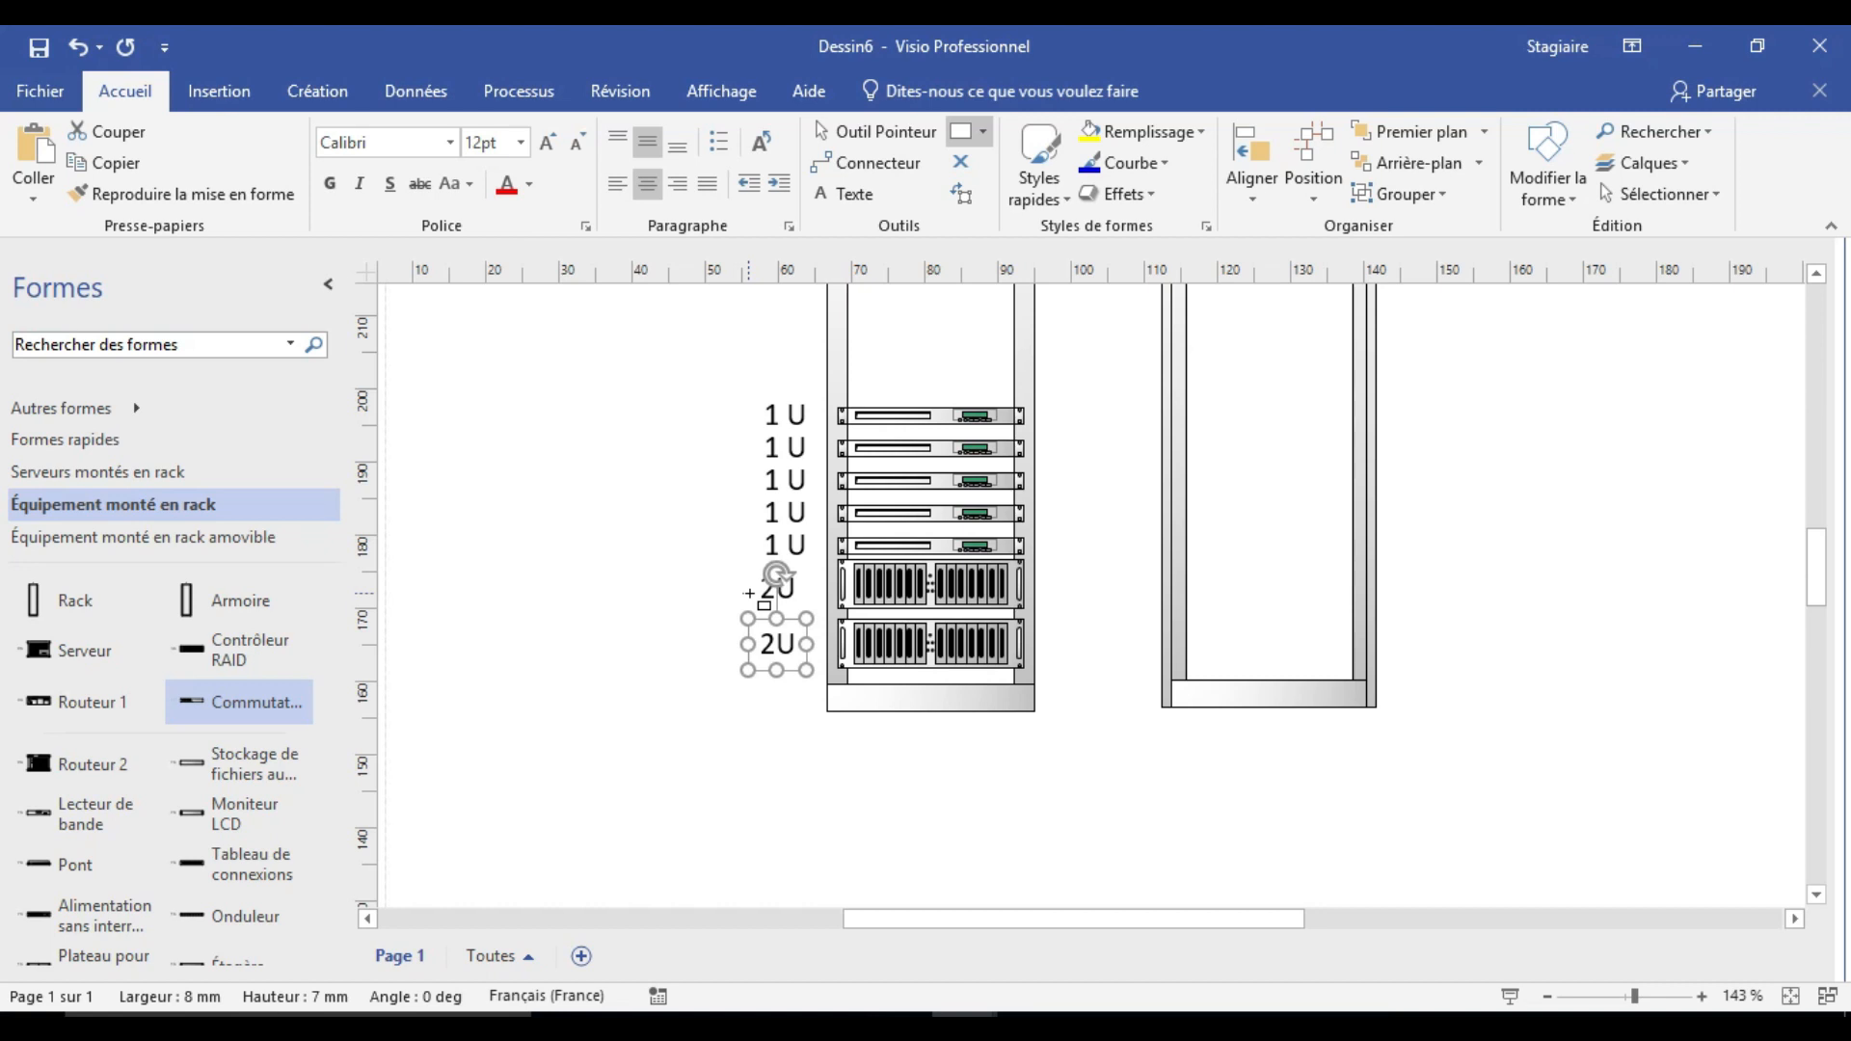
{"action": "left_click", "coordinate": [781, 773]}
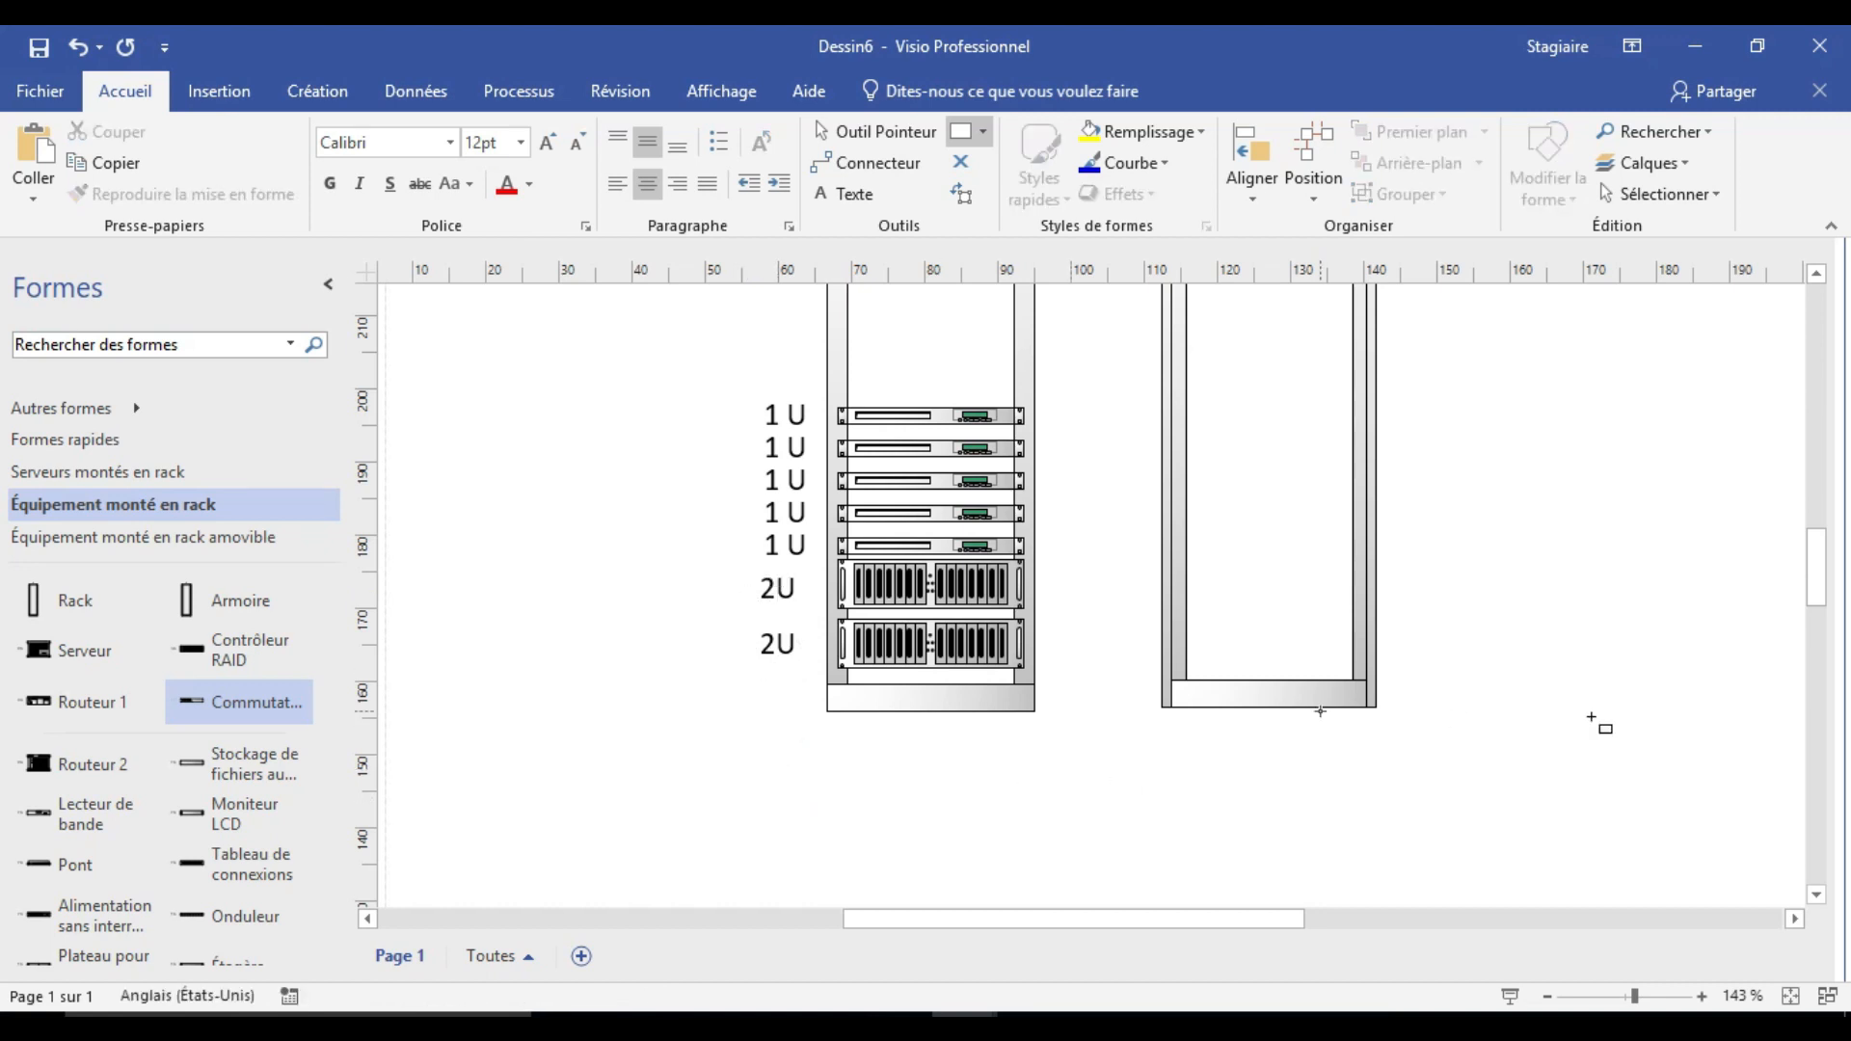
Move the empty 42 U cabinet away from the filled rack to the page's right edge.
{"action": "left_click_drag", "start_coordinate": [1818, 580], "coordinate": [1818, 557]}
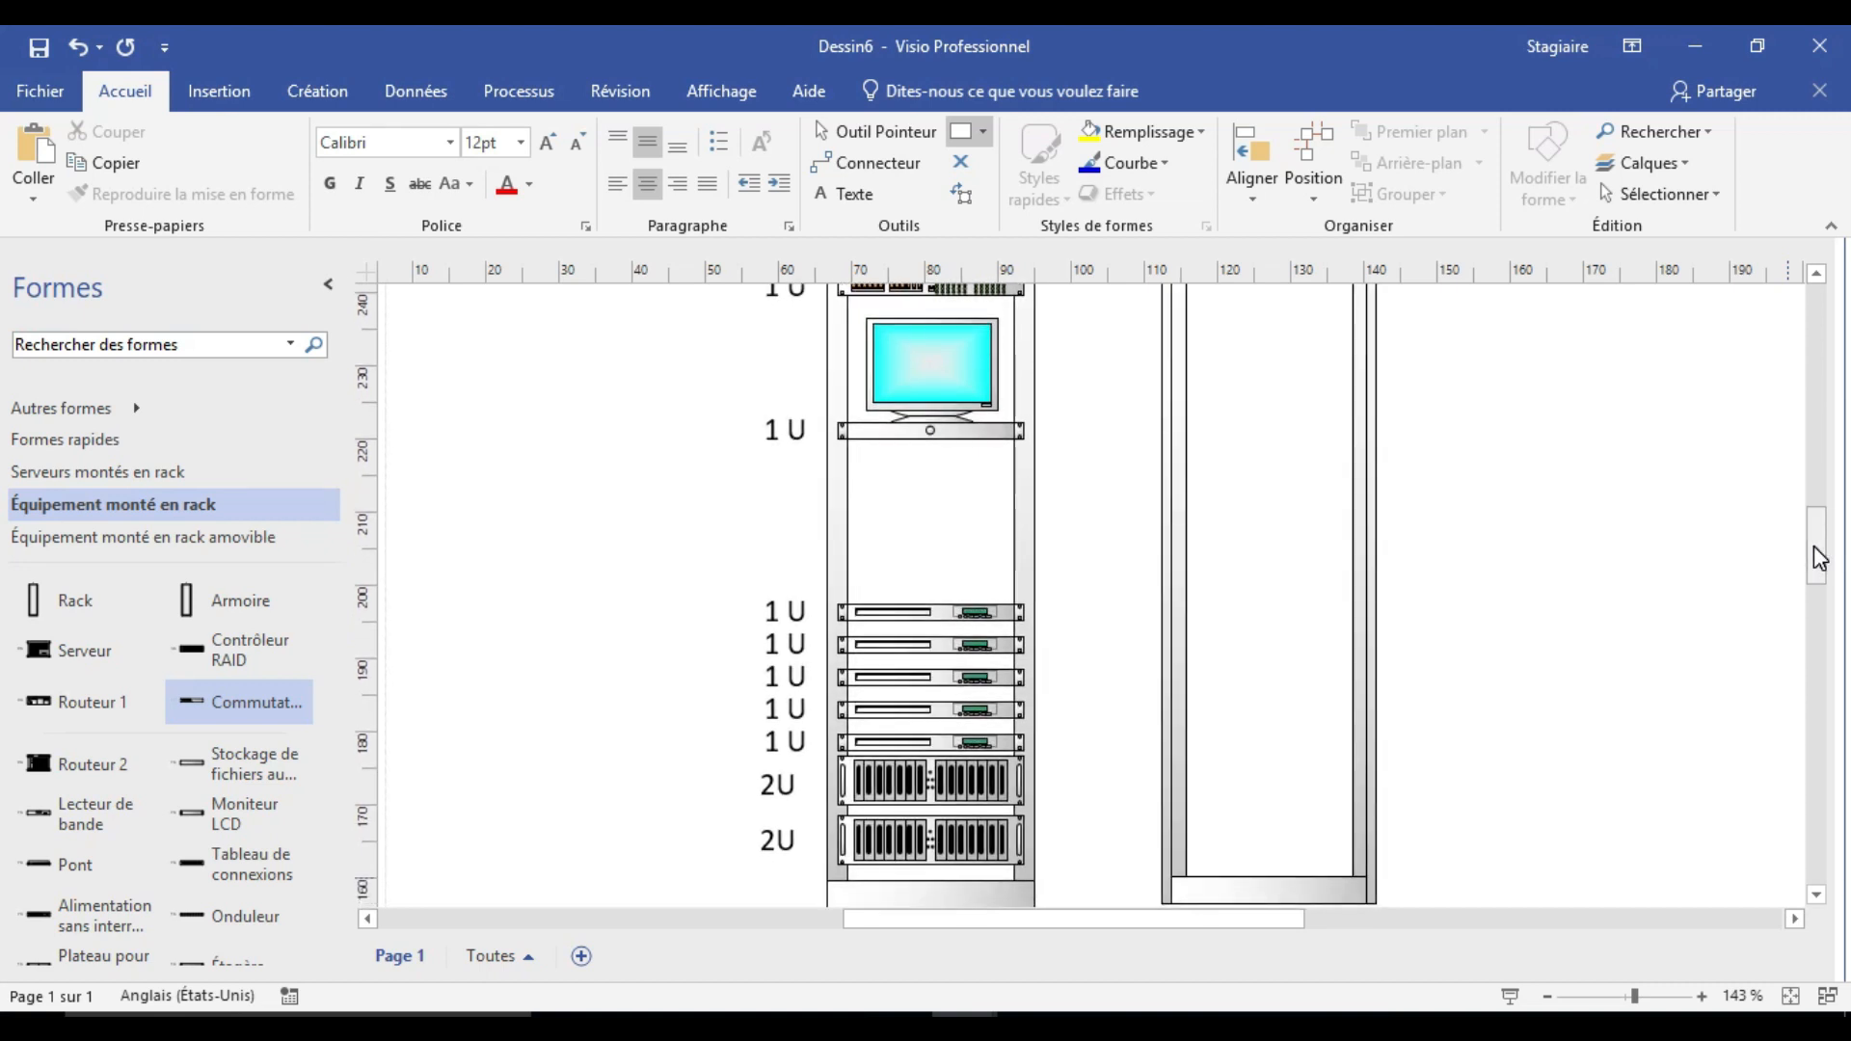
{"action": "left_click", "coordinate": [1818, 557]}
{"action": "left_click", "coordinate": [1546, 995]}
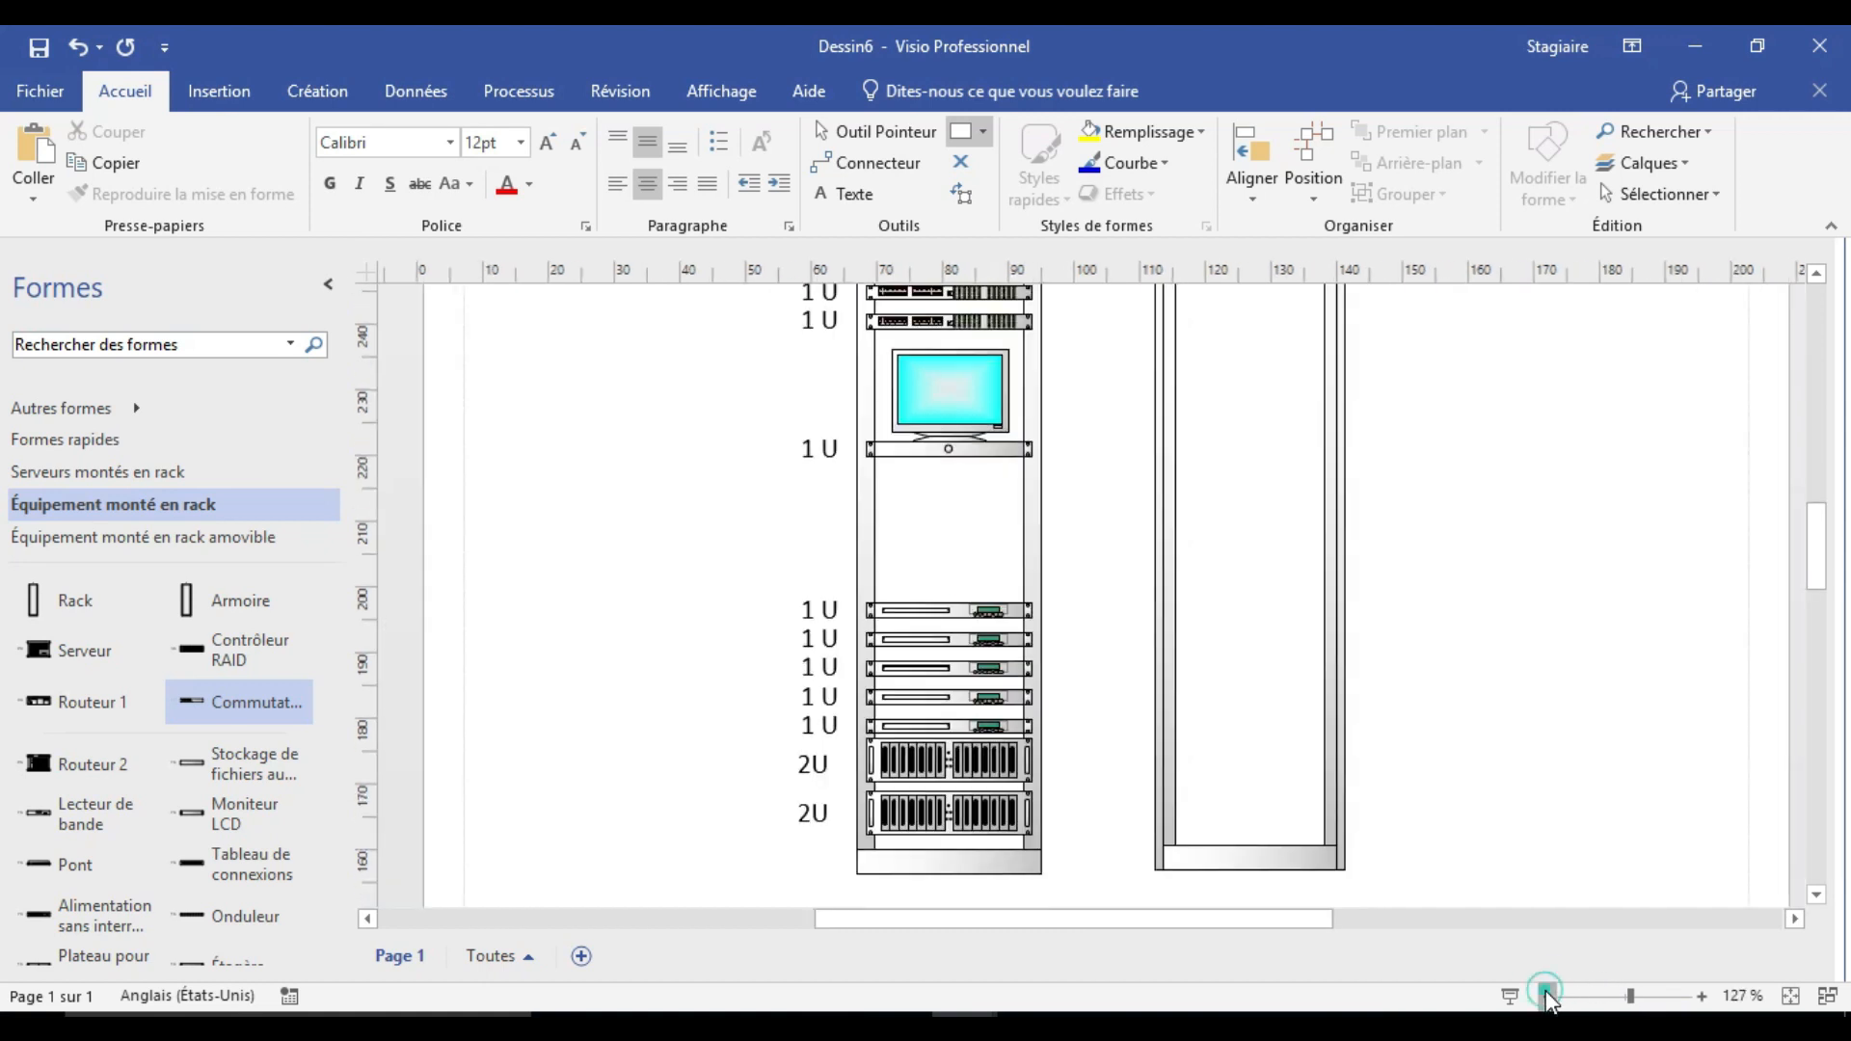
{"action": "left_click", "coordinate": [1546, 996]}
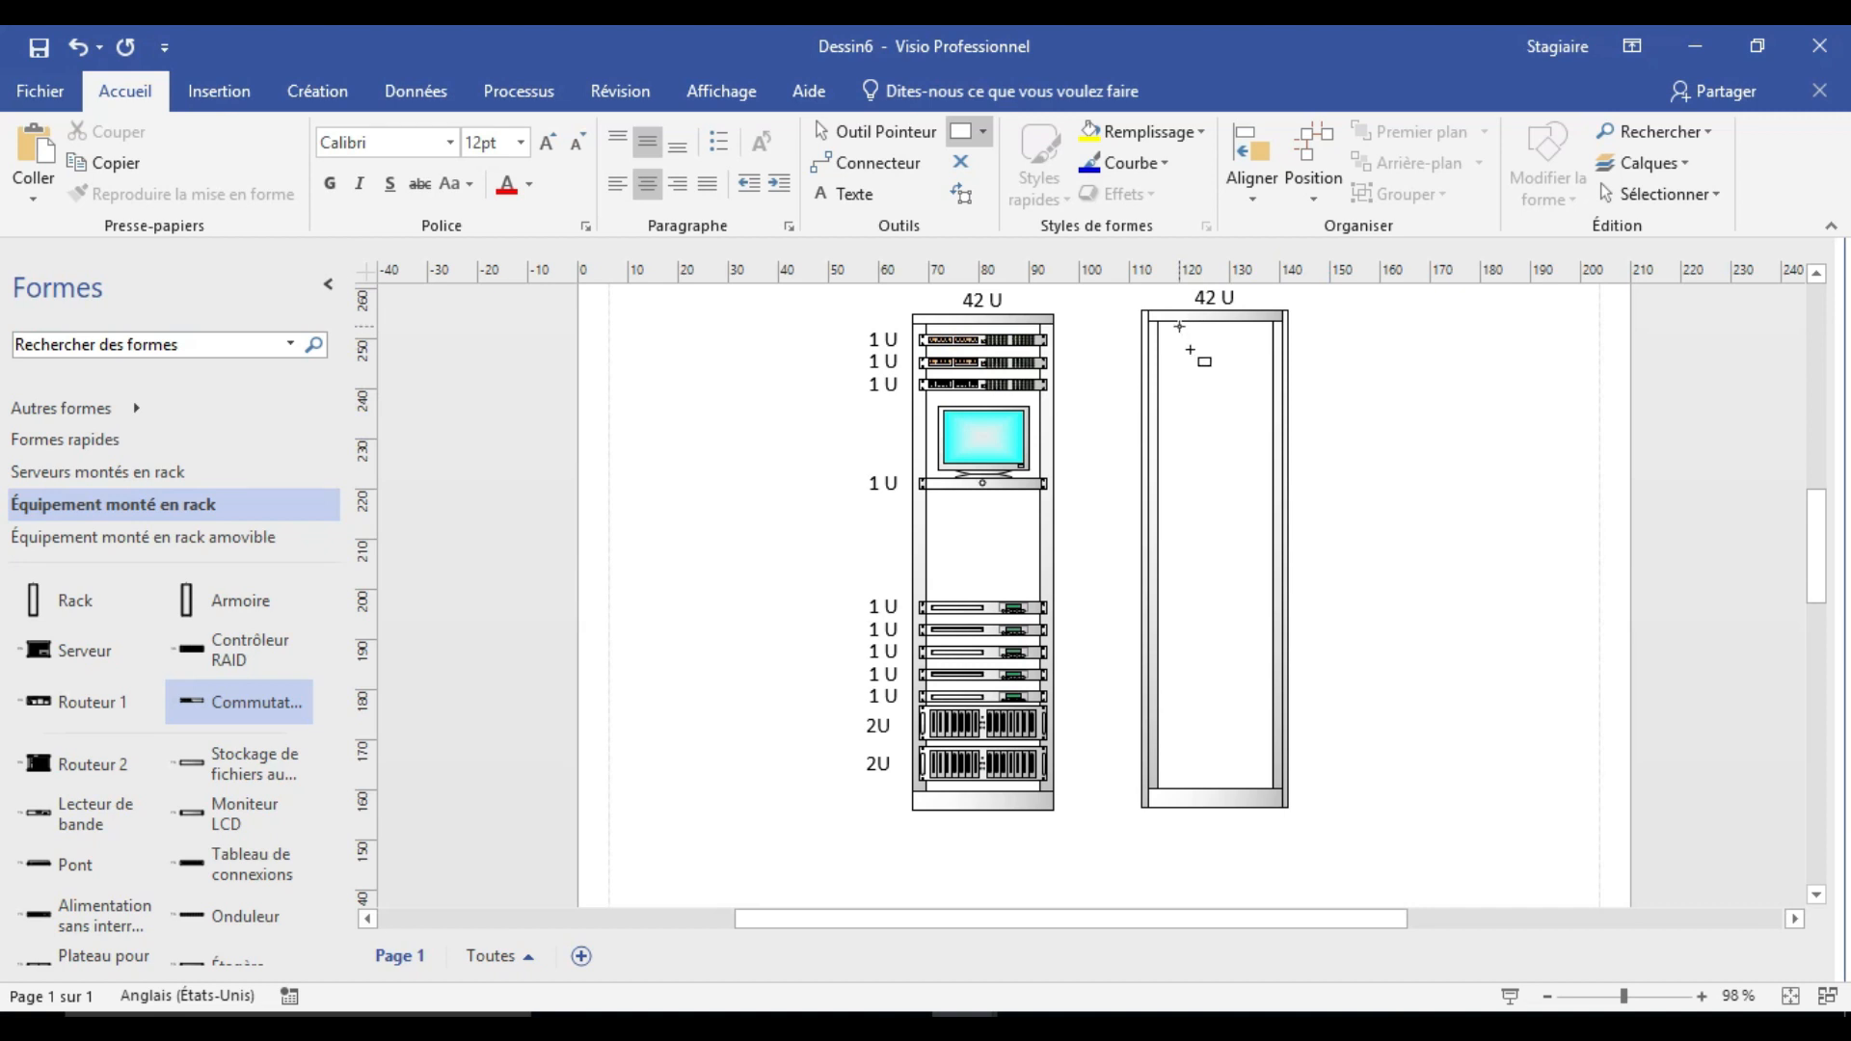
{"action": "left_click", "coordinate": [1145, 371]}
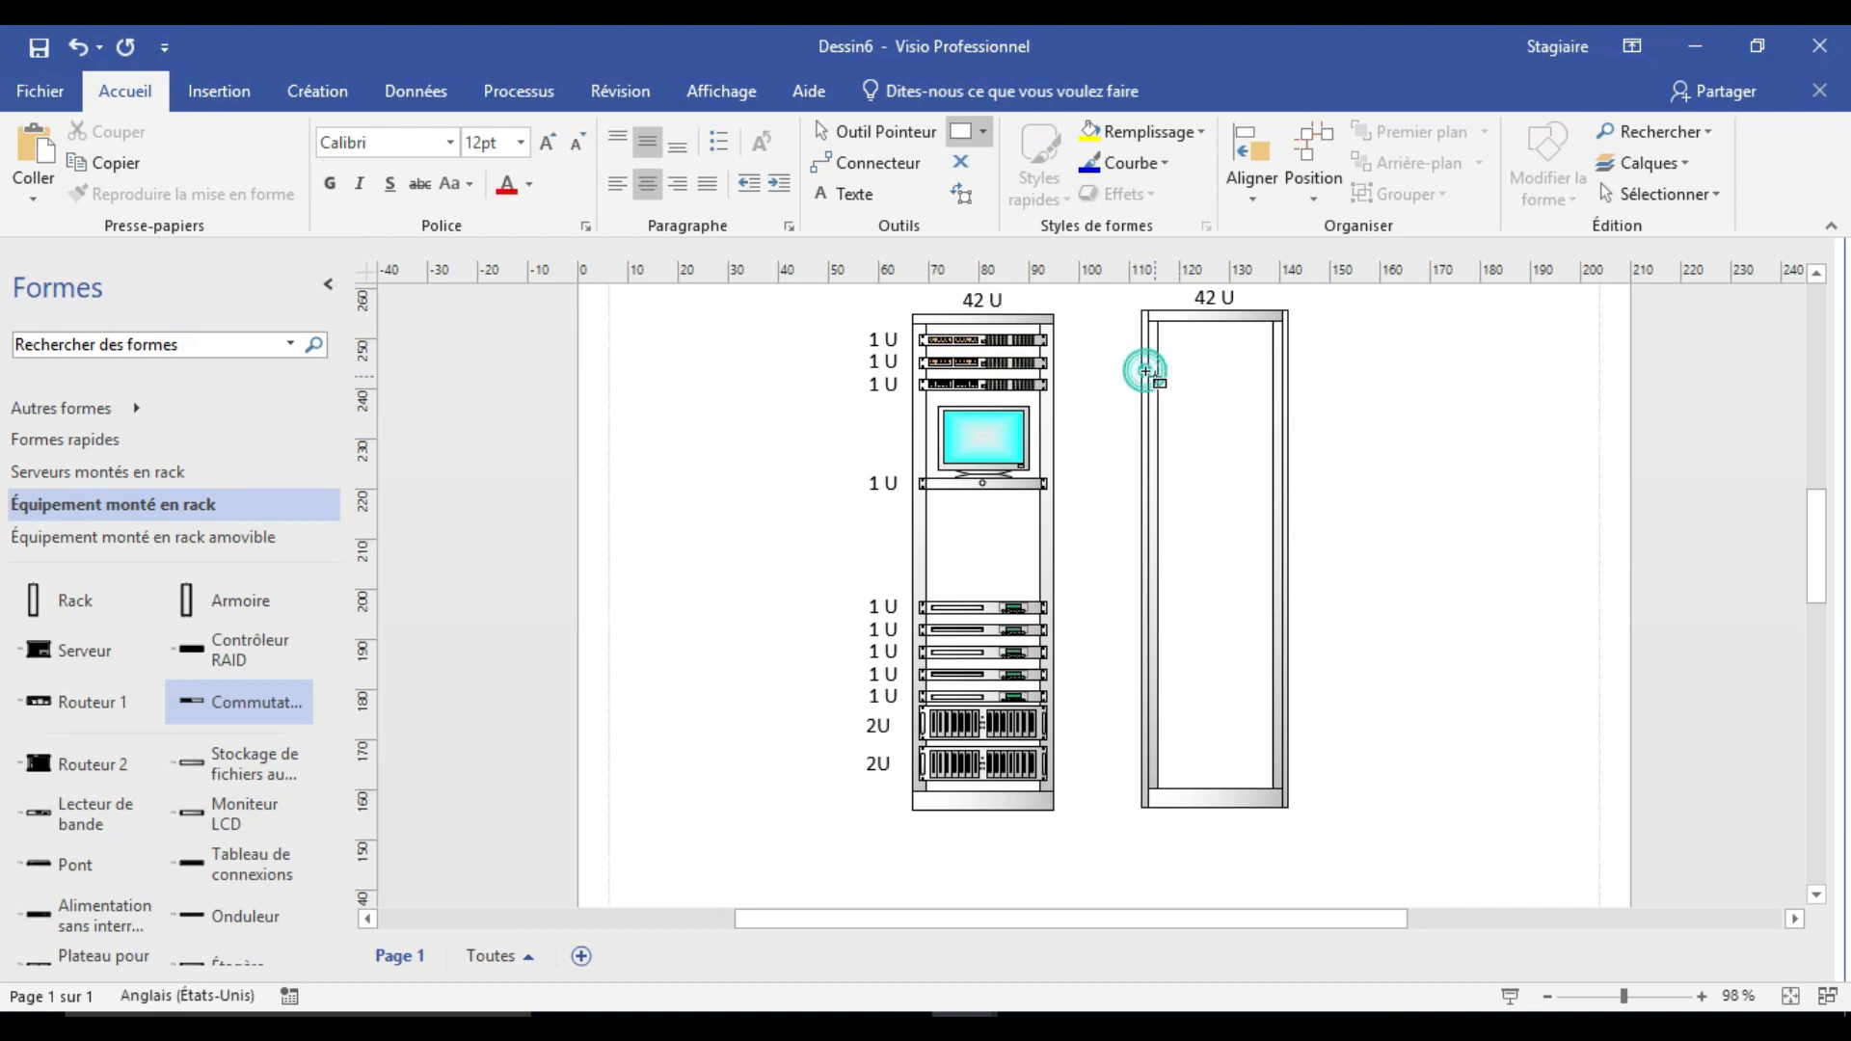
{"action": "left_click_drag", "start_coordinate": [1145, 371], "coordinate": [1433, 352]}
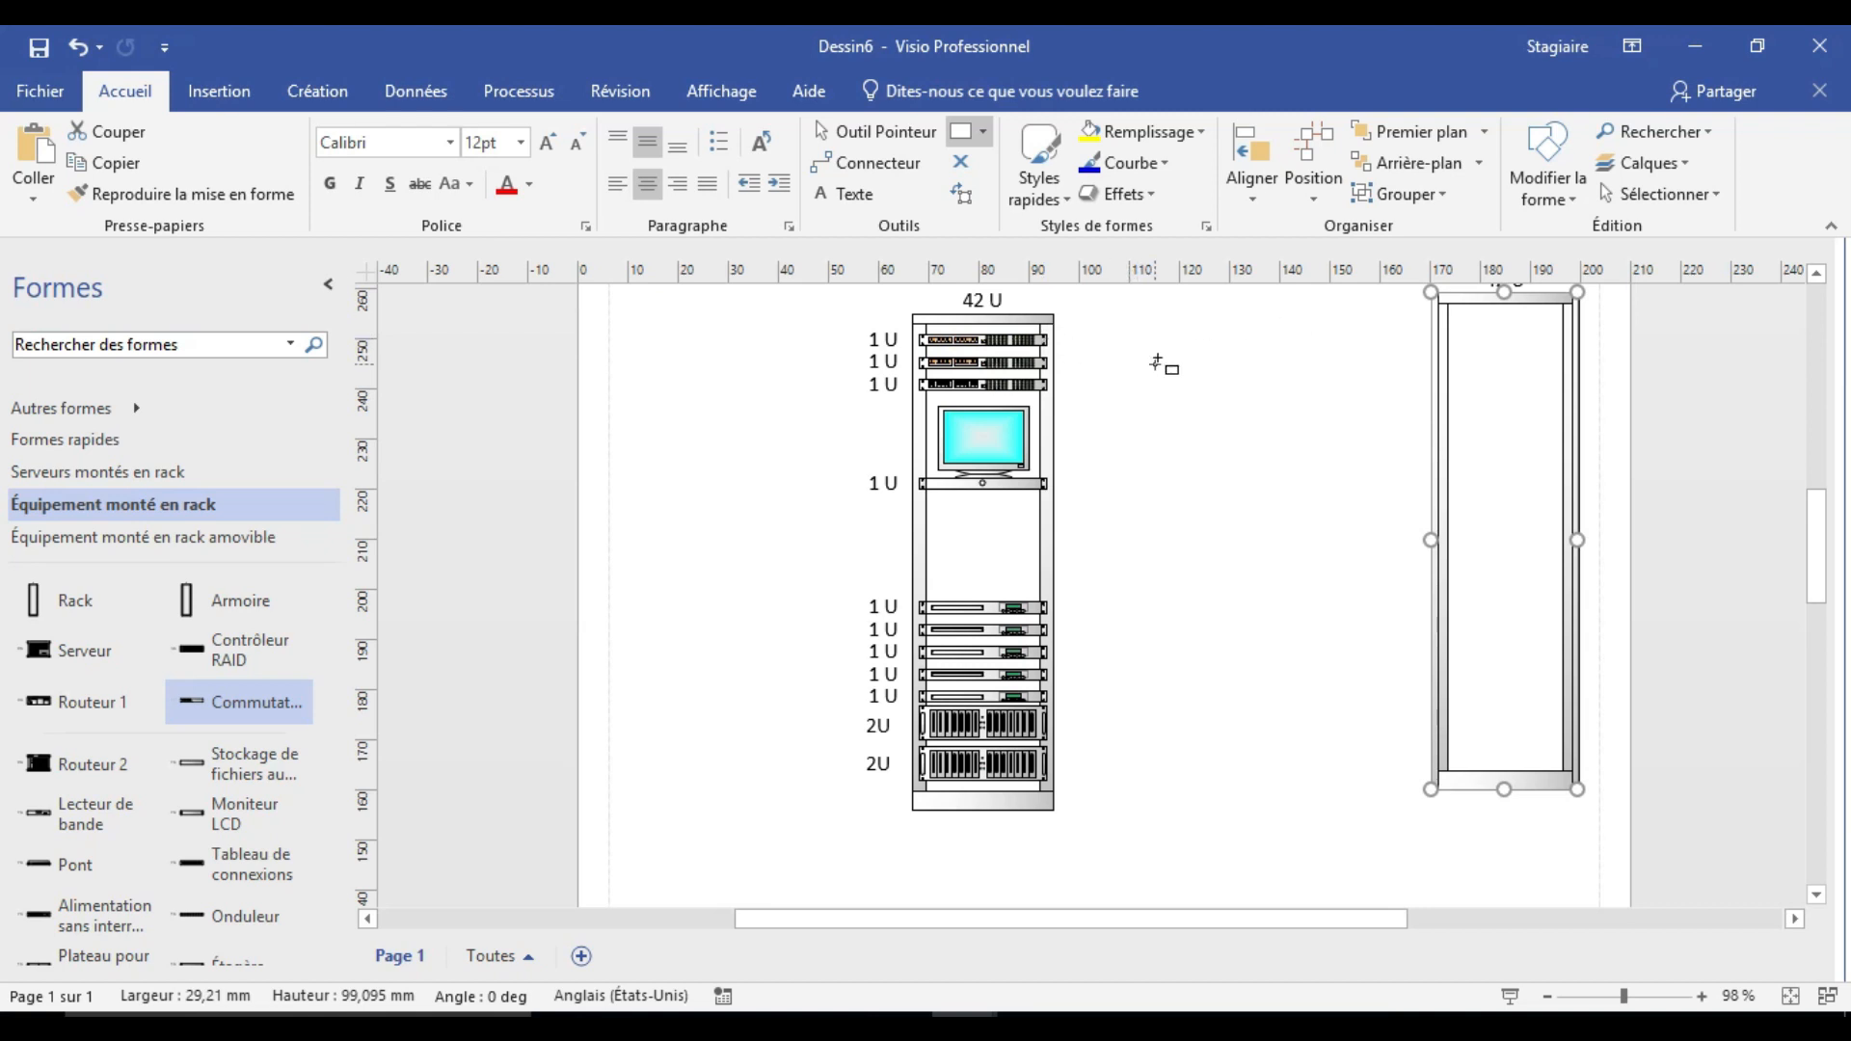
Try to add a text box about 14 mm by 6 mm over the lower RAID controller's 2U label.
{"action": "left_click", "coordinate": [861, 197]}
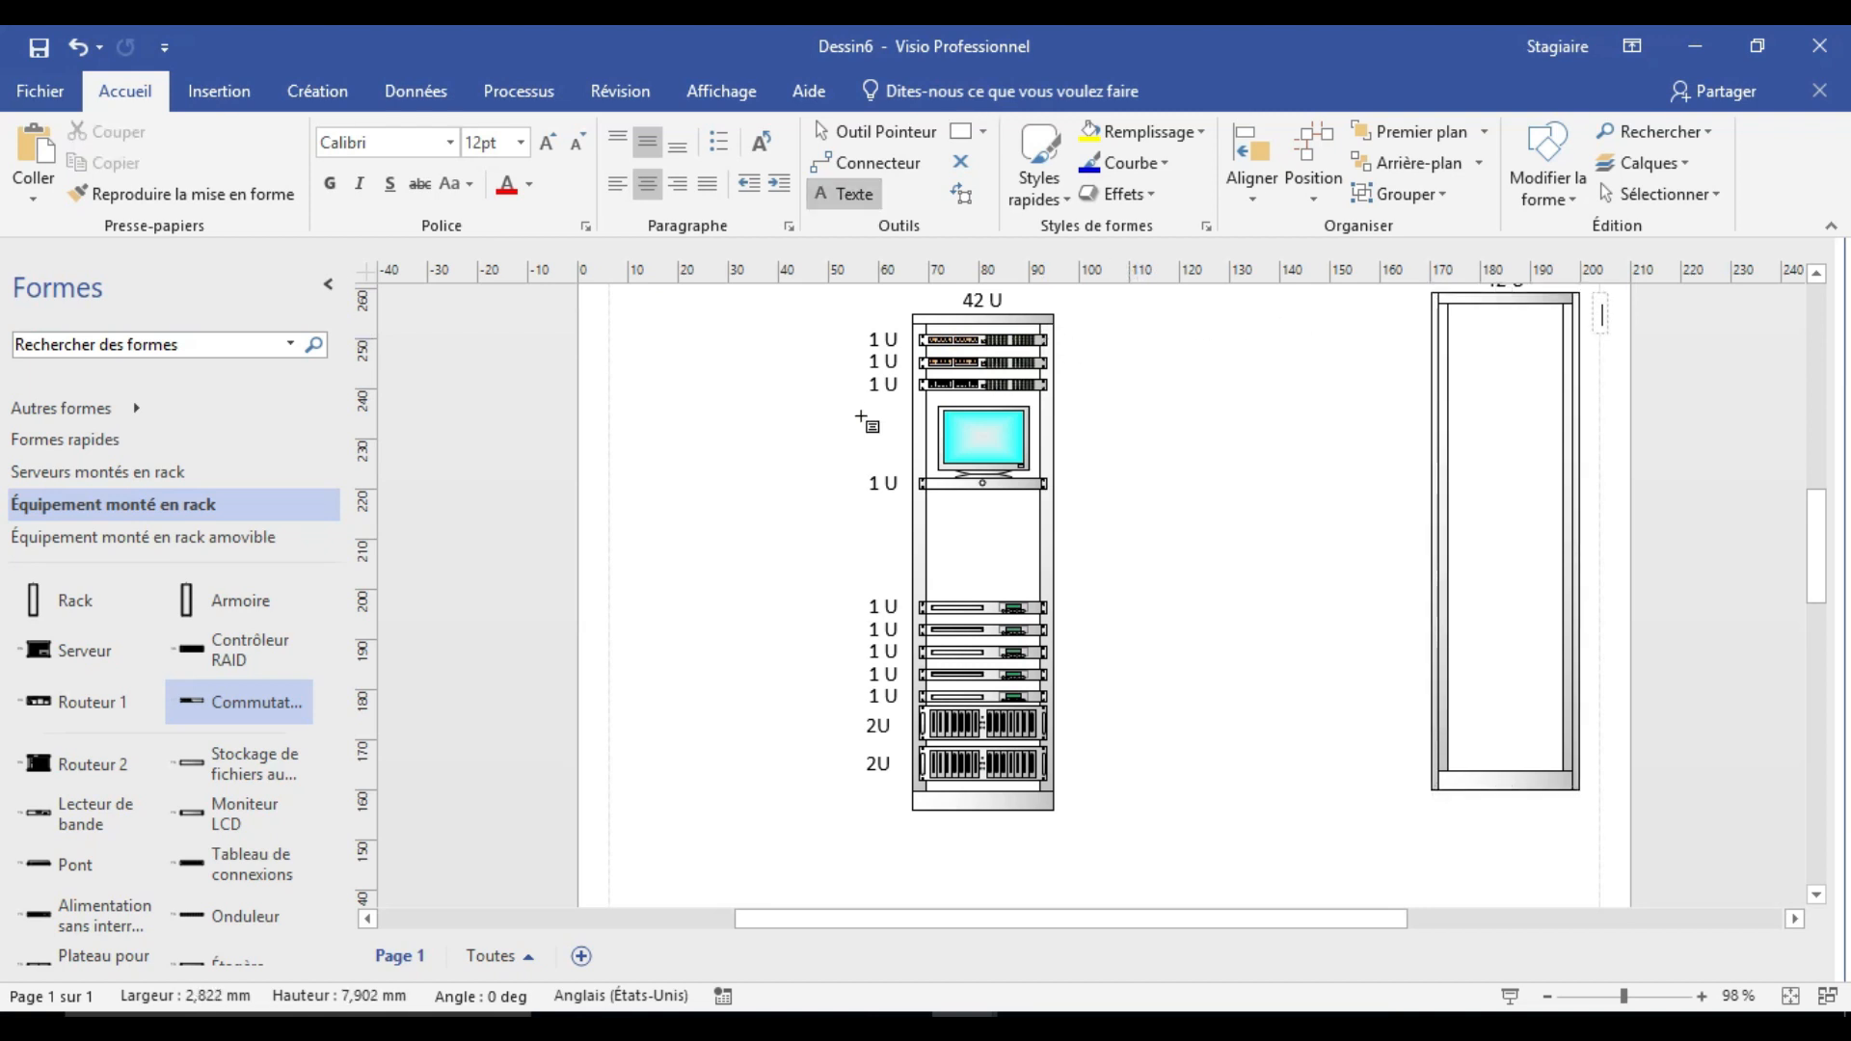
{"action": "left_click", "coordinate": [834, 752]}
{"action": "left_click_drag", "start_coordinate": [835, 752], "coordinate": [890, 778]}
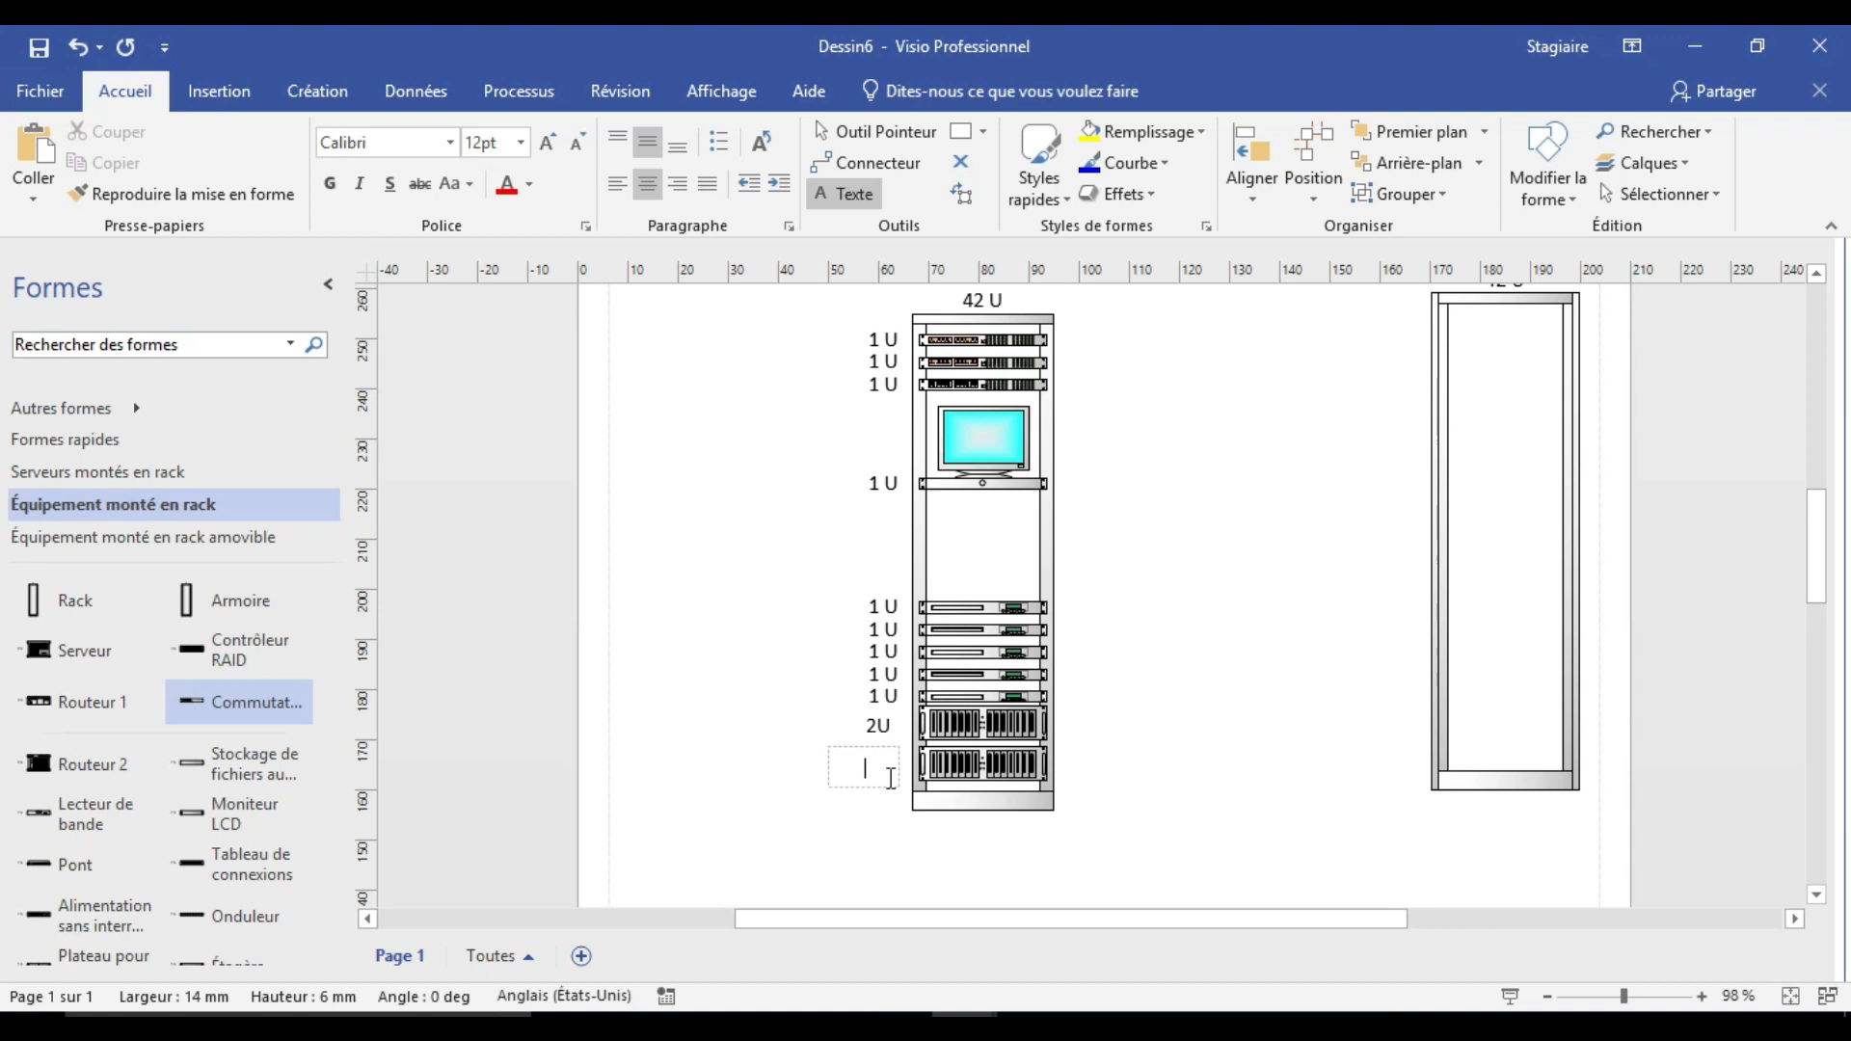
{"action": "type", "text": "2U"}
{"action": "left_click", "coordinate": [987, 849]}
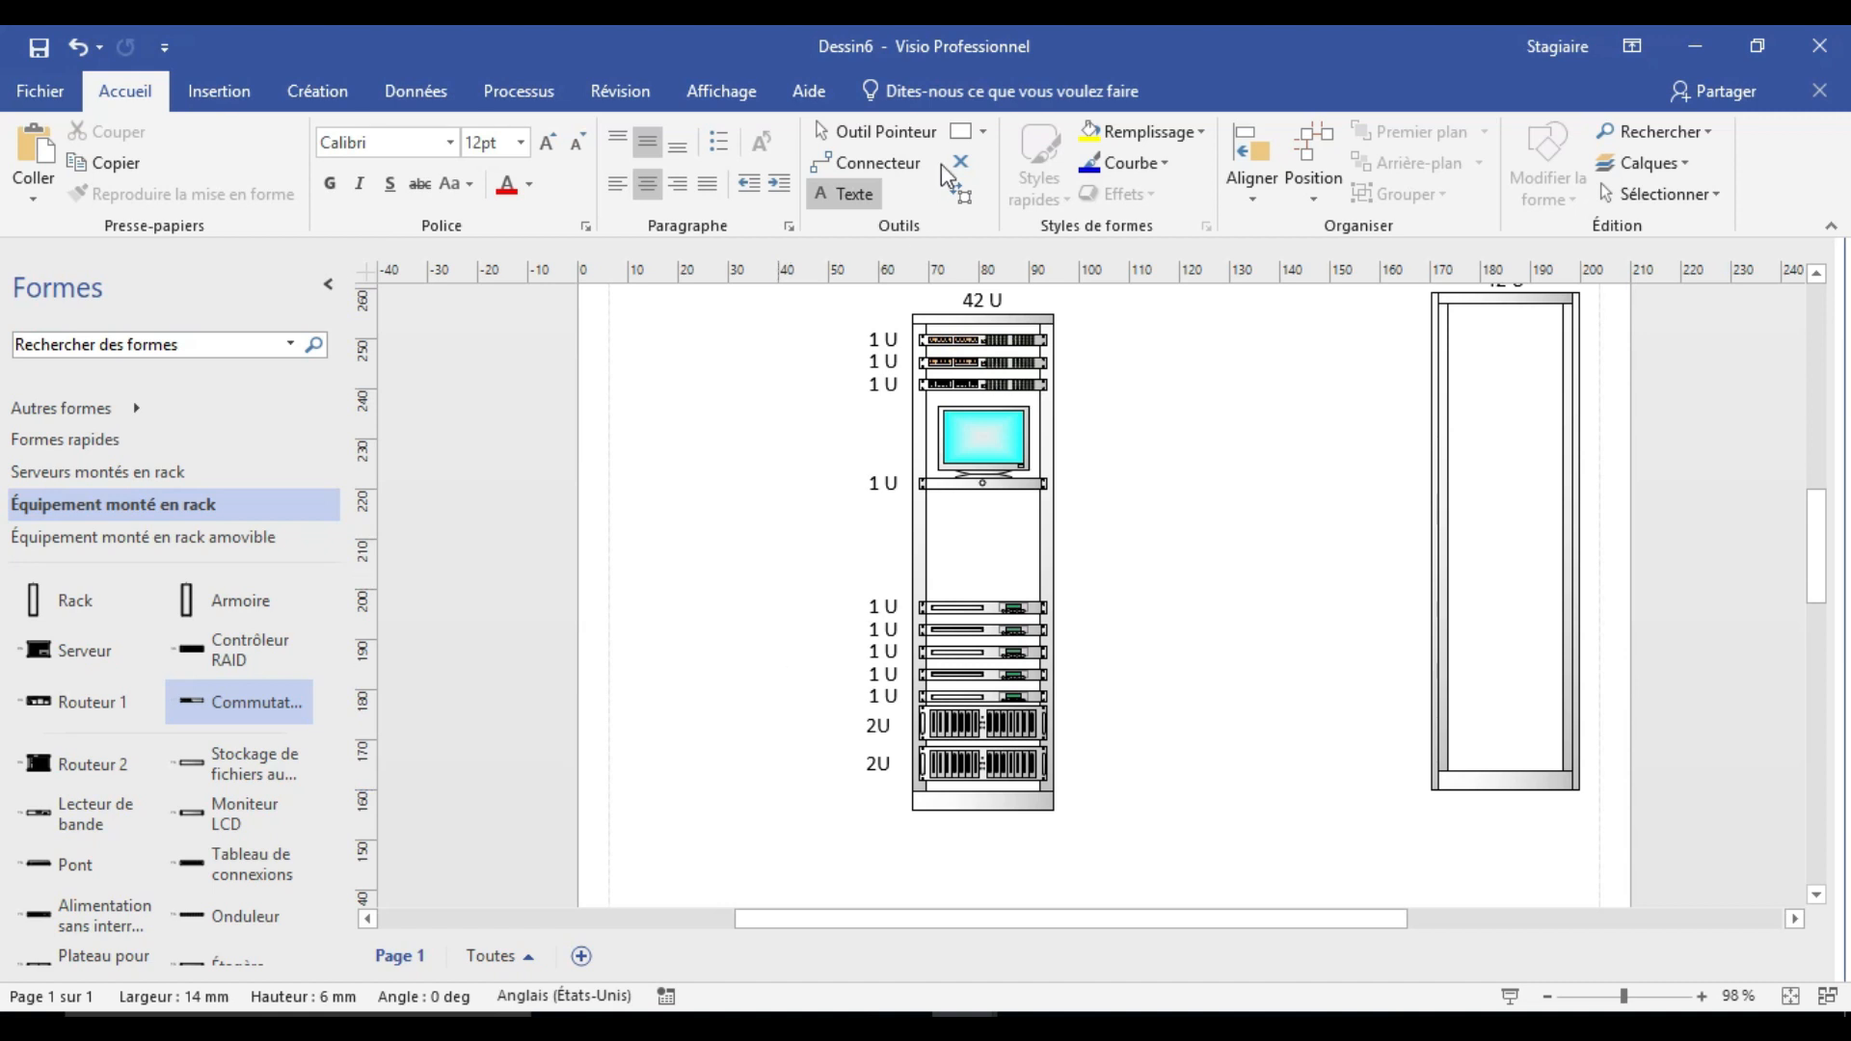
Draw a connector in the free space beside the second switch, running away from the rack.
{"action": "left_click", "coordinate": [868, 162]}
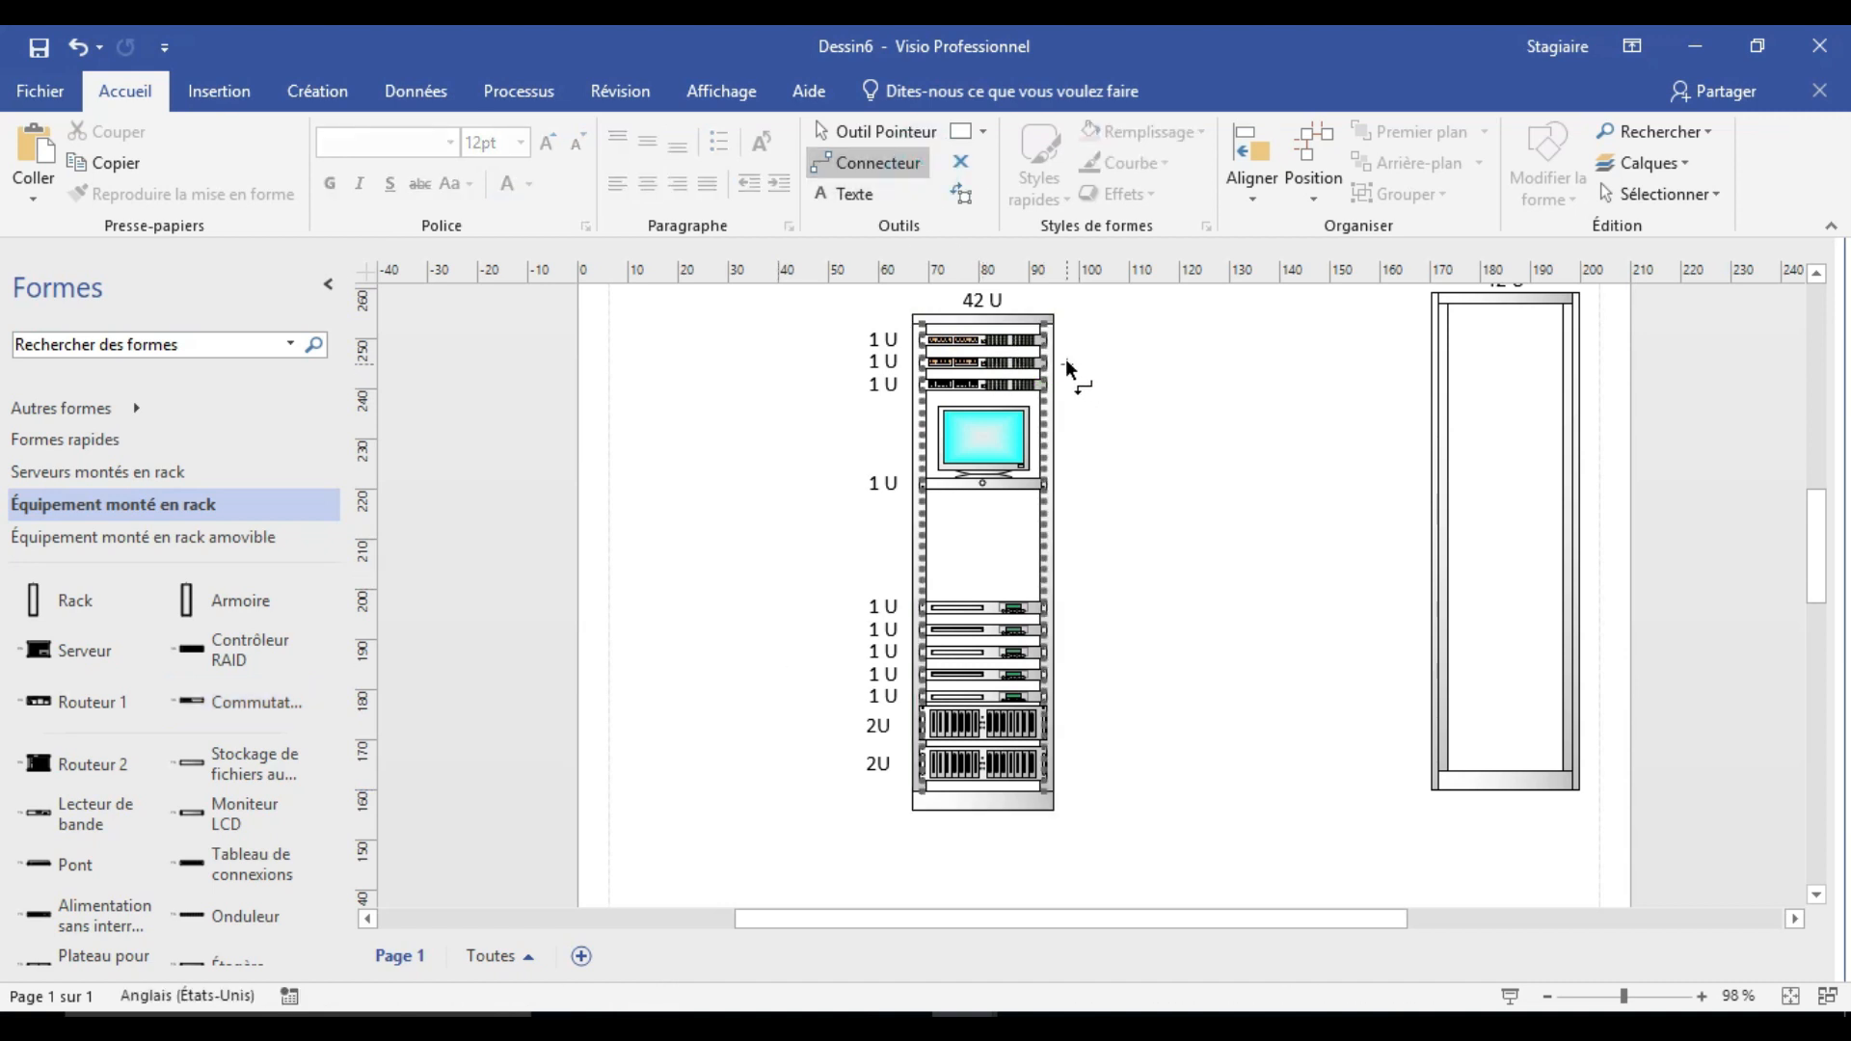
{"action": "left_click_drag", "start_coordinate": [1066, 361], "coordinate": [1175, 362]}
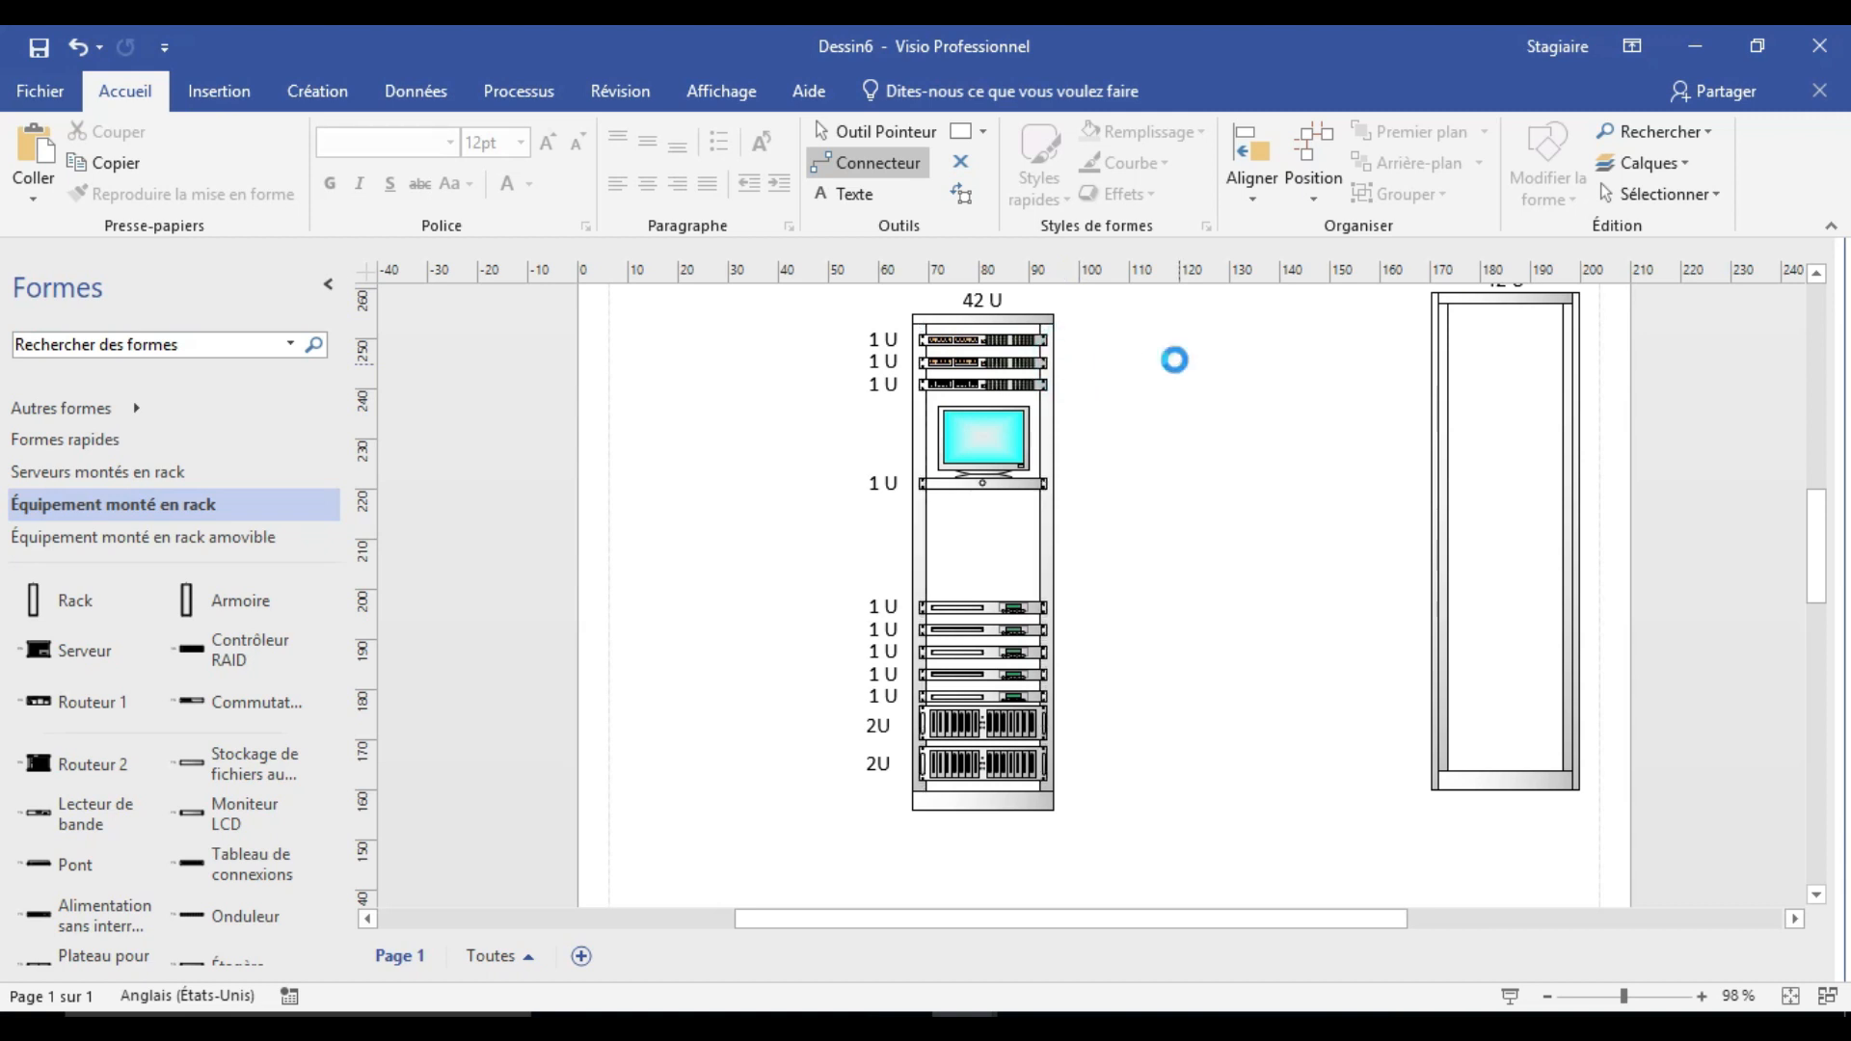
{"action": "left_click", "coordinate": [1203, 430]}
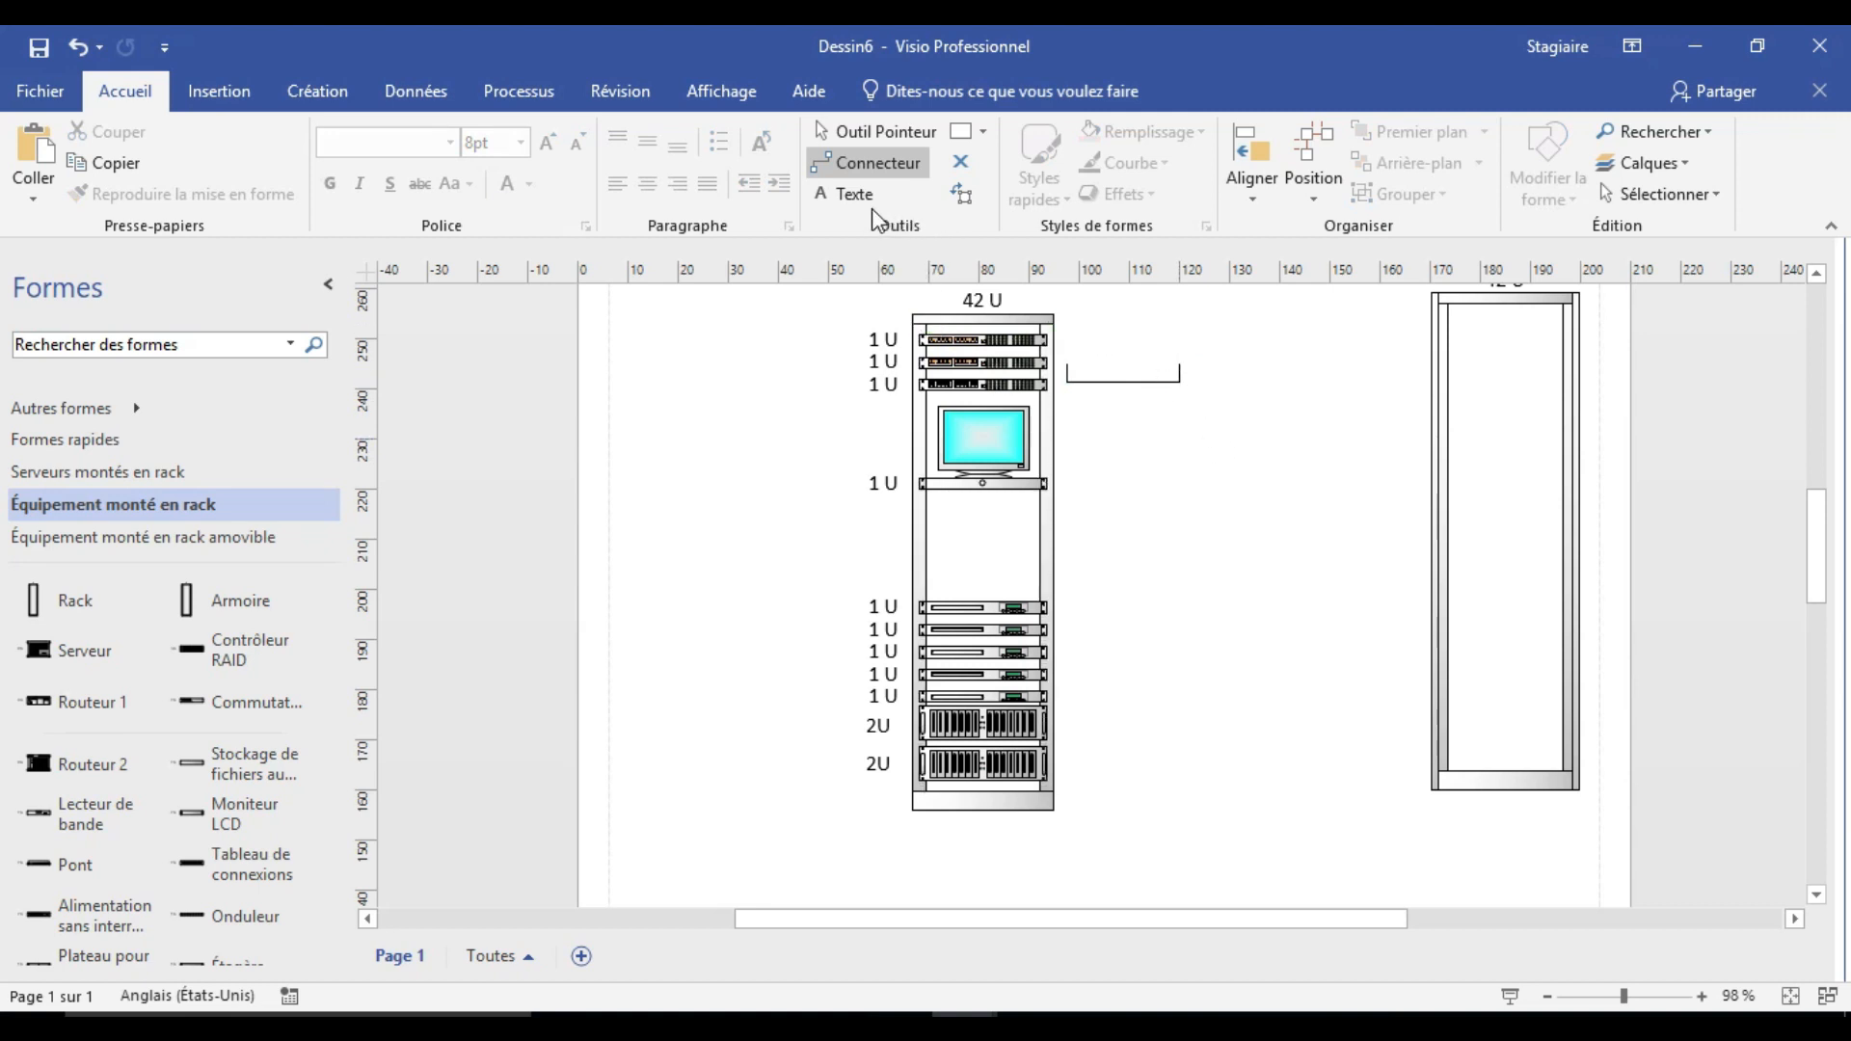
Draw a straight horizontal line beside the rack, leading to the monitor.
{"action": "left_click", "coordinate": [848, 194]}
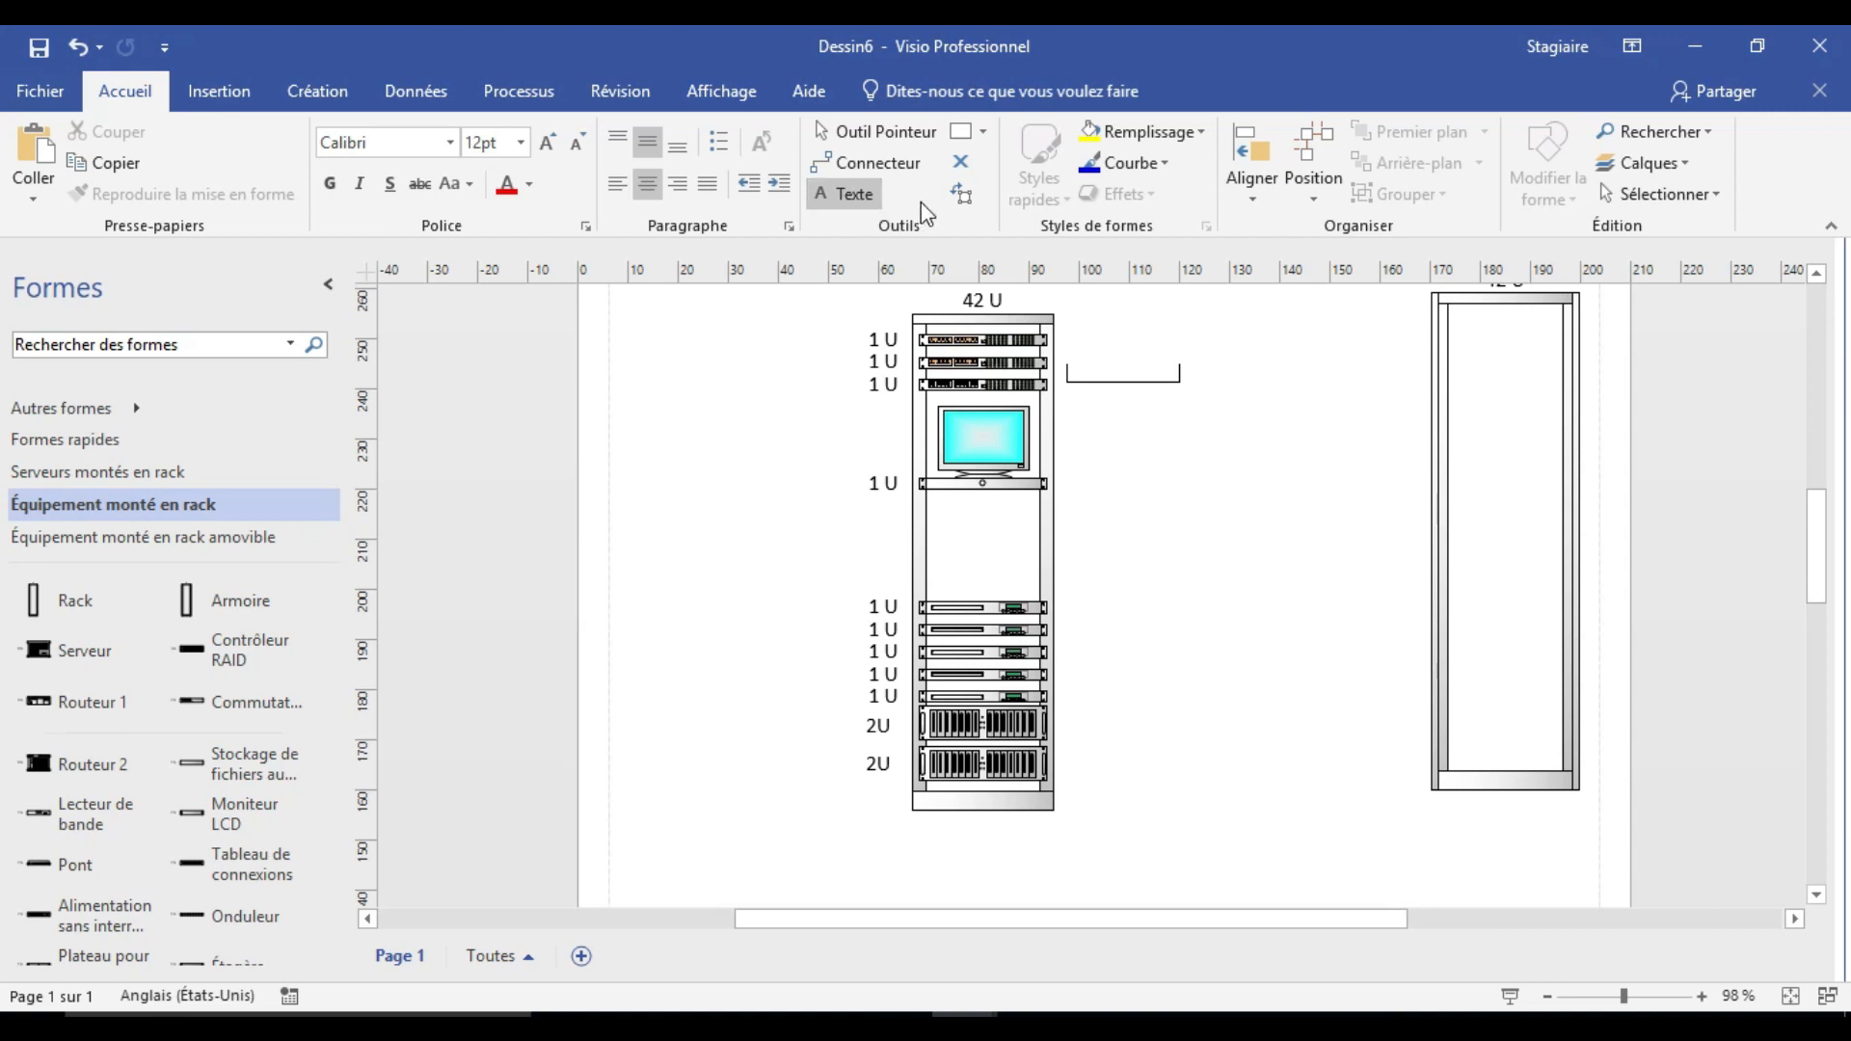
{"action": "left_click", "coordinate": [985, 135]}
{"action": "left_click", "coordinate": [1050, 231]}
{"action": "left_click_drag", "start_coordinate": [1164, 464], "coordinate": [1065, 464]}
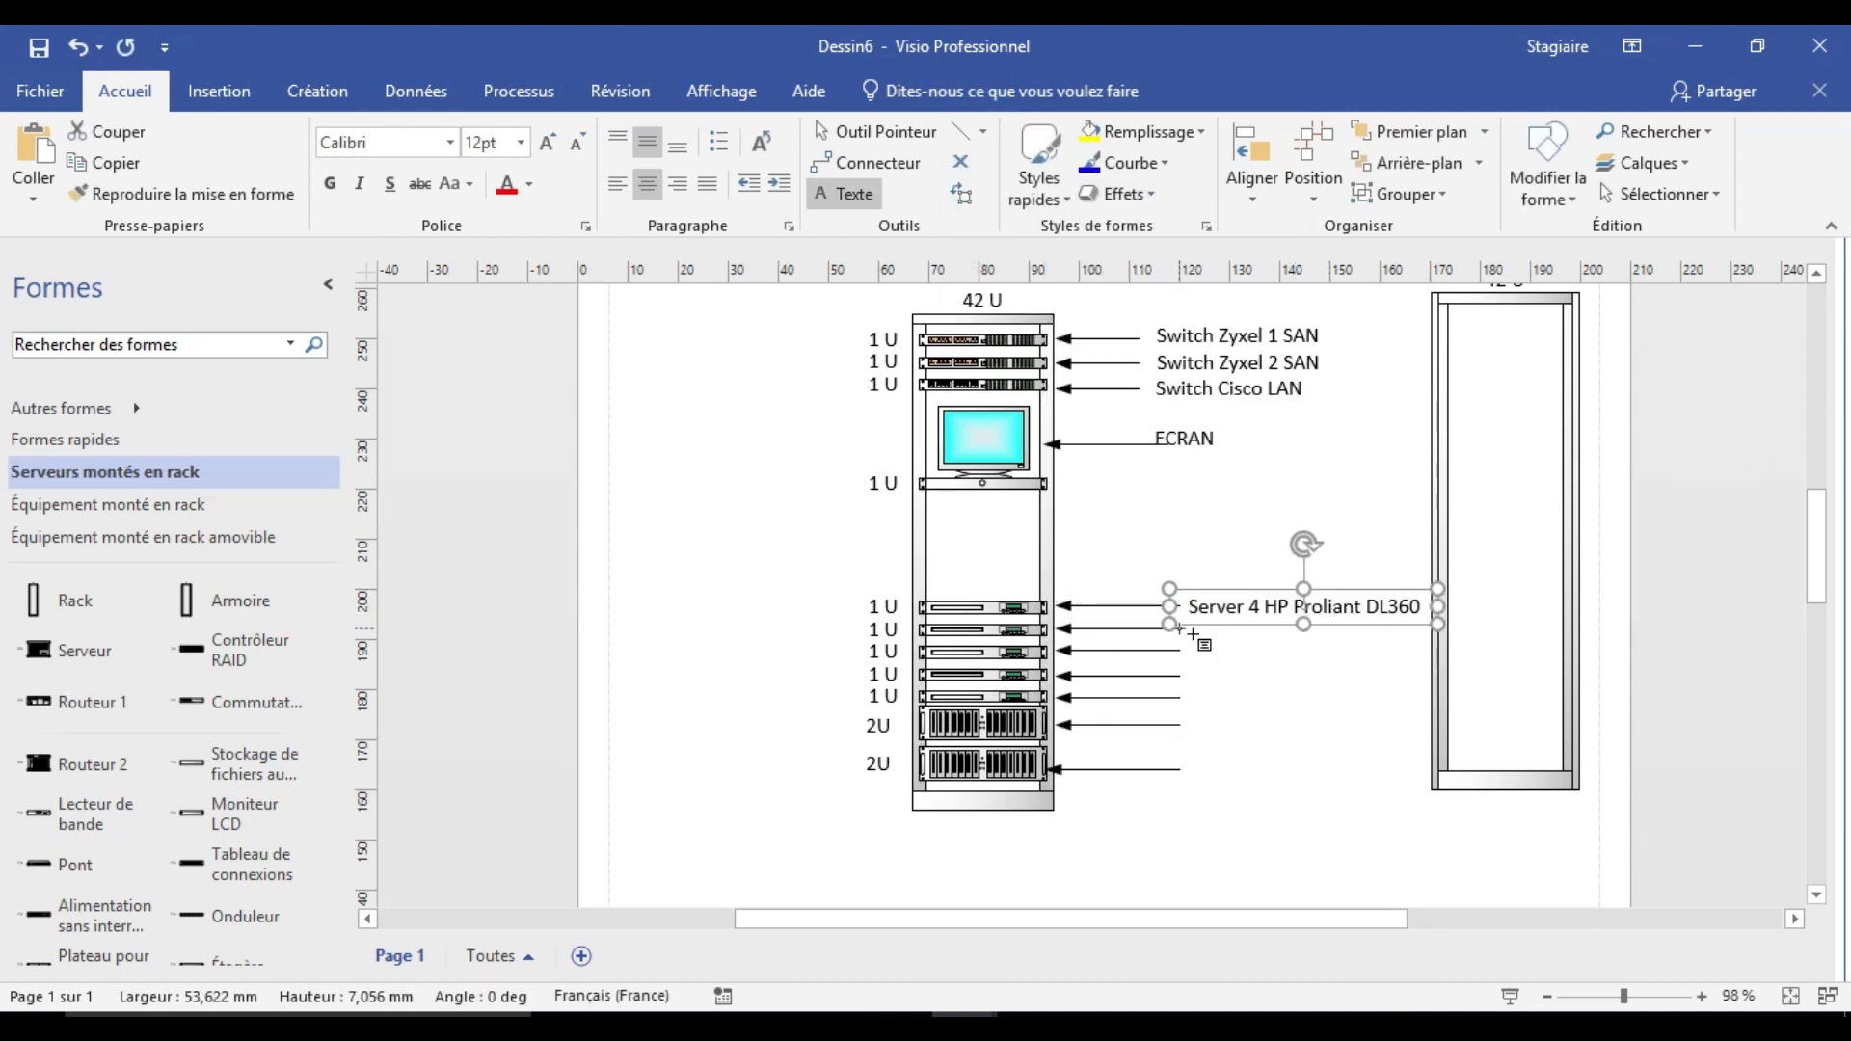
Add a text label at the arrow of the second server from the top, and change its model to Lenovo SR630.
{"action": "left_click", "coordinate": [1193, 634]}
{"action": "type", "text": "Server 4 HP Proliant DL360"}
{"action": "double_click", "coordinate": [1289, 625]}
{"action": "type", "text": "SR630"}
{"action": "double_click", "coordinate": [1215, 625]}
{"action": "type", "text": "Lenovo SR63"}
{"action": "left_click_drag", "start_coordinate": [1167, 640], "coordinate": [1257, 647]}
Add a text label reading Server 4 HP Proliant DL360 at the third server's arrow.
{"action": "left_click", "coordinate": [1192, 660]}
{"action": "type", "text": "Server 4 HP Proliant DL360"}
{"action": "double_click", "coordinate": [1291, 659]}
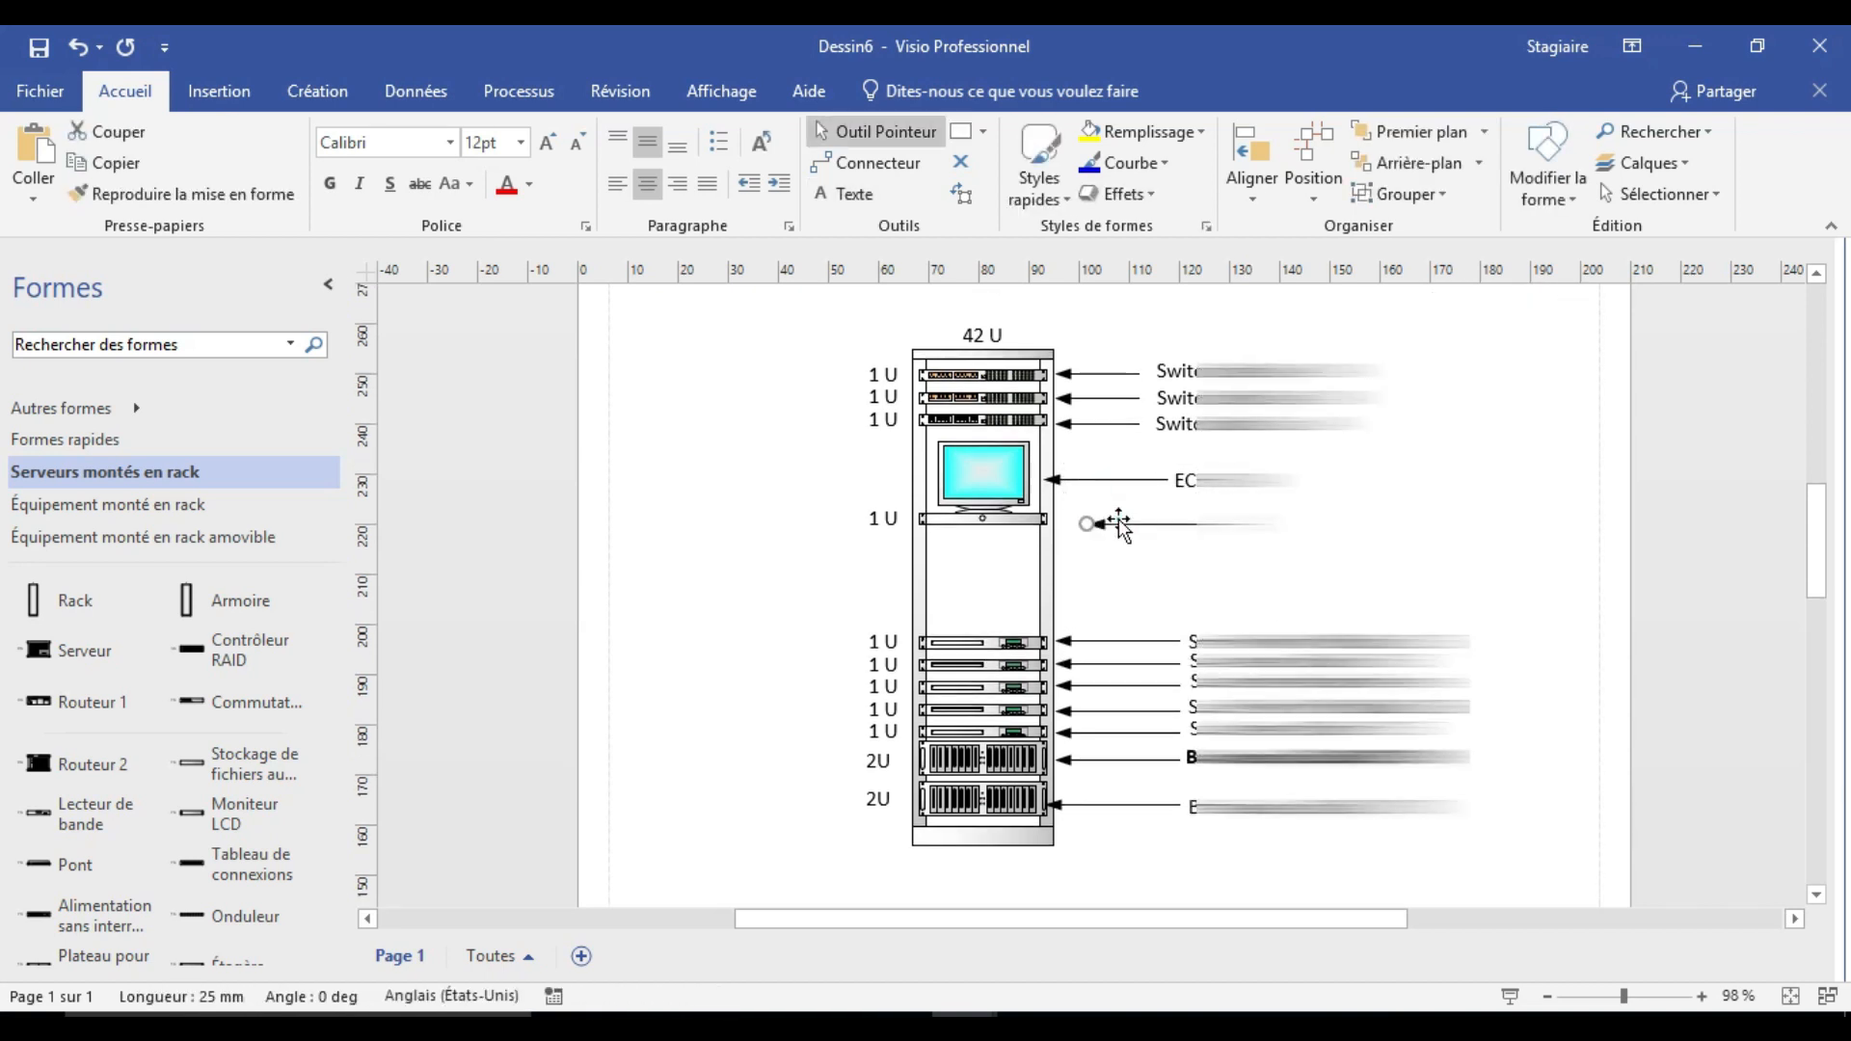
Move the spare arrow so it points at the tray under the monitor, and label it Plateau.
{"action": "left_click_drag", "start_coordinate": [1118, 526], "coordinate": [1080, 516]}
{"action": "left_click", "coordinate": [844, 193]}
{"action": "left_click", "coordinate": [1108, 515]}
{"action": "type", "text": "Plateau"}
{"action": "left_click", "coordinate": [885, 132]}
{"action": "left_click", "coordinate": [843, 193]}
{"action": "left_click", "coordinate": [1214, 513]}
{"action": "type", "text": "Plateau"}
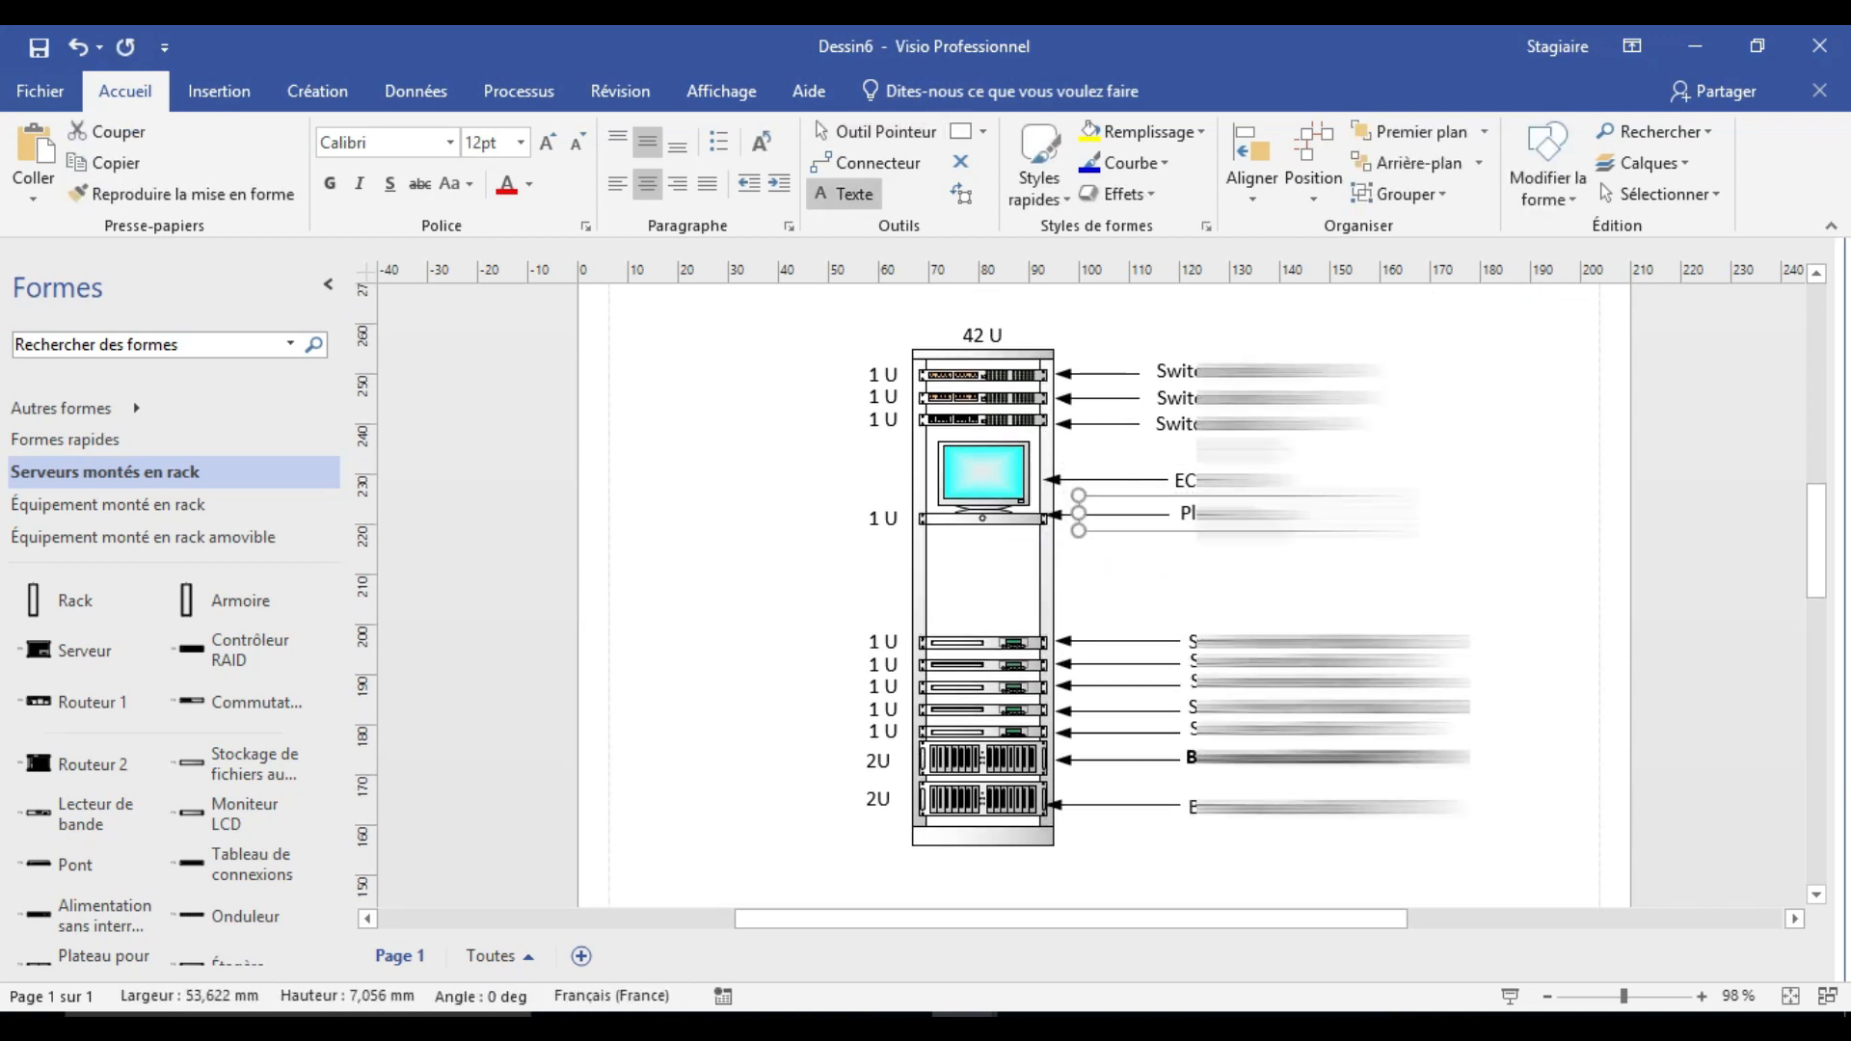
{"action": "left_click", "coordinate": [1701, 996]}
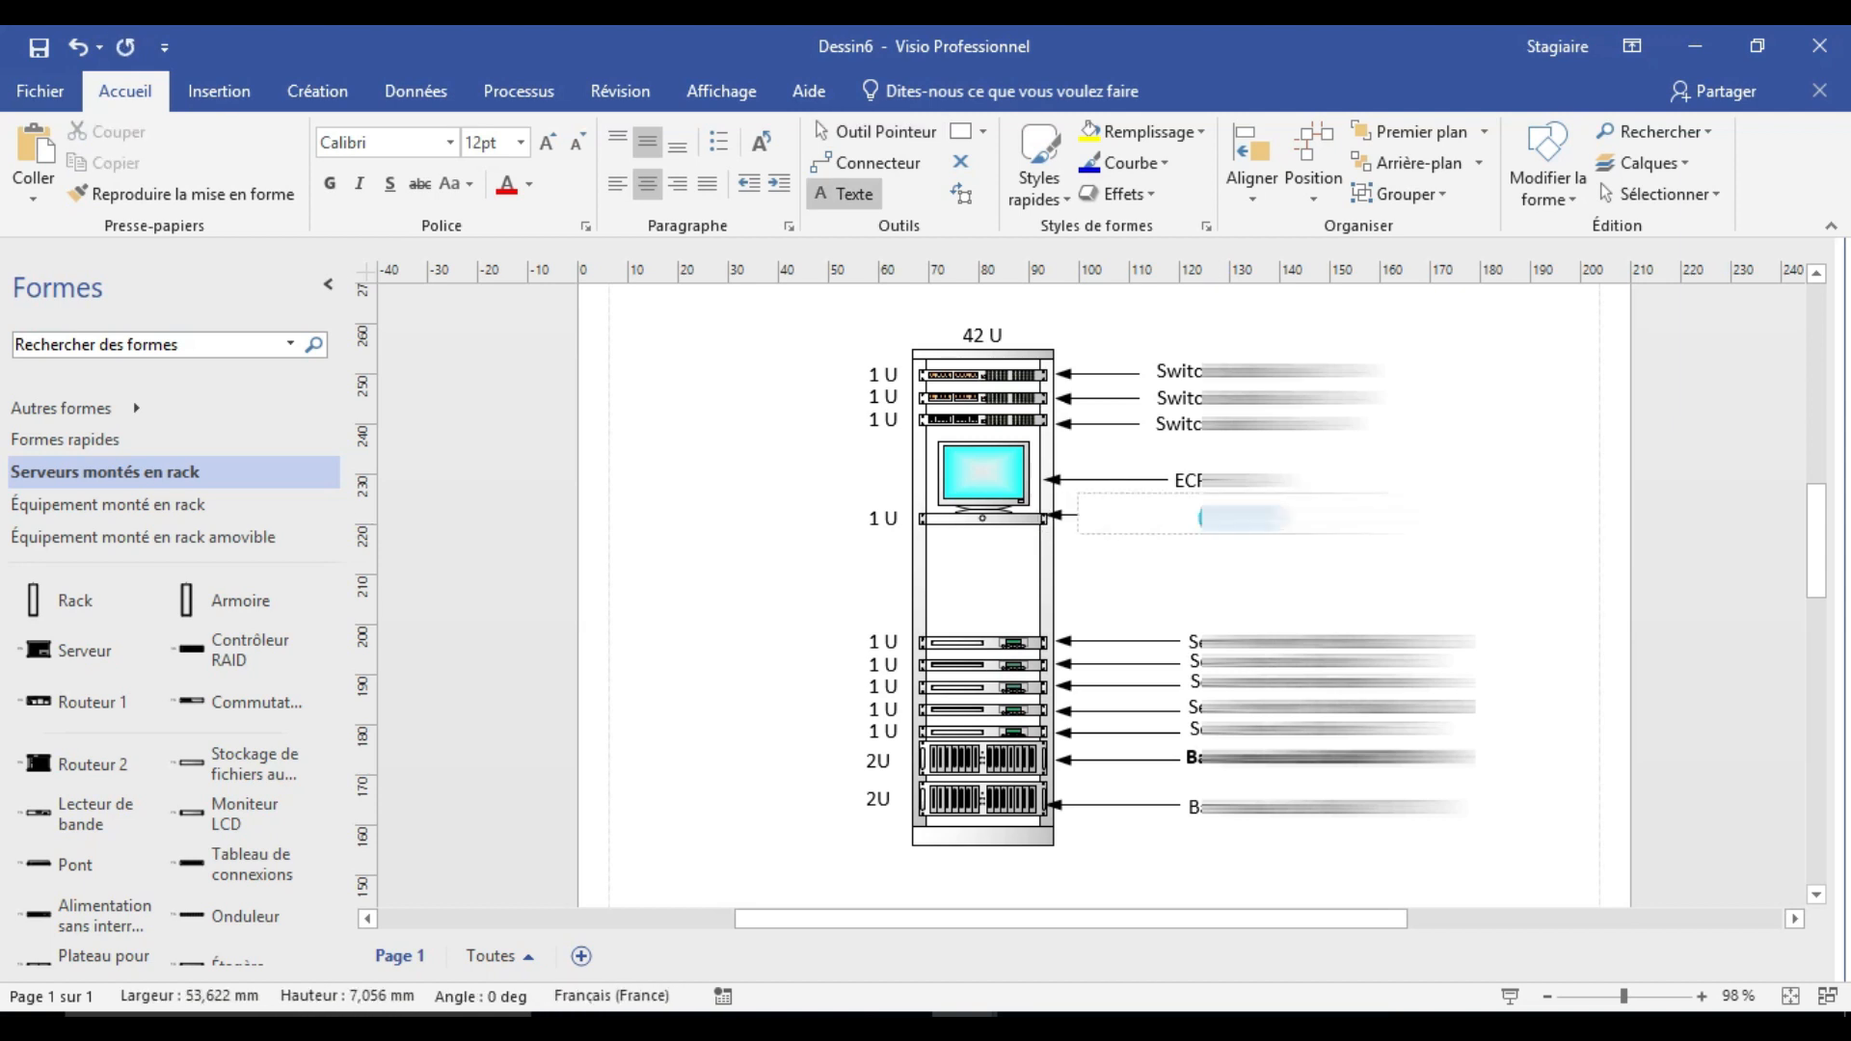
{"action": "left_click", "coordinate": [1702, 996]}
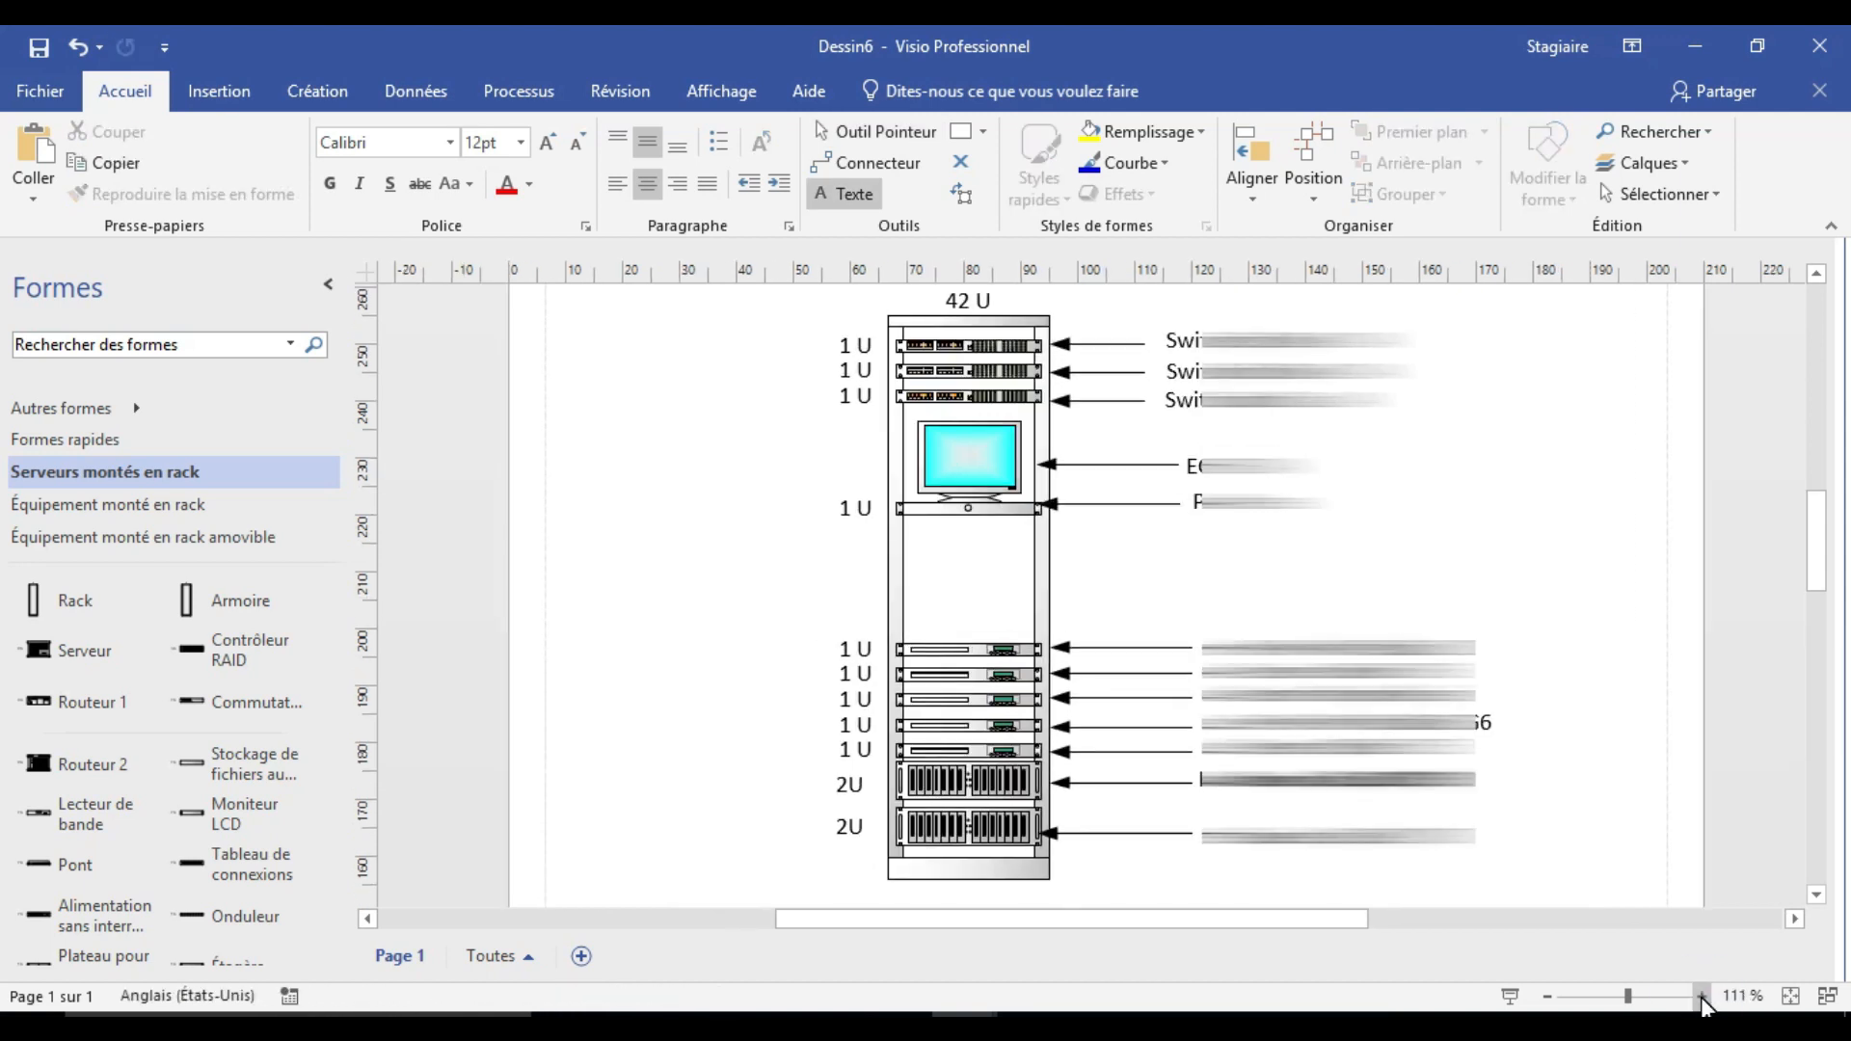